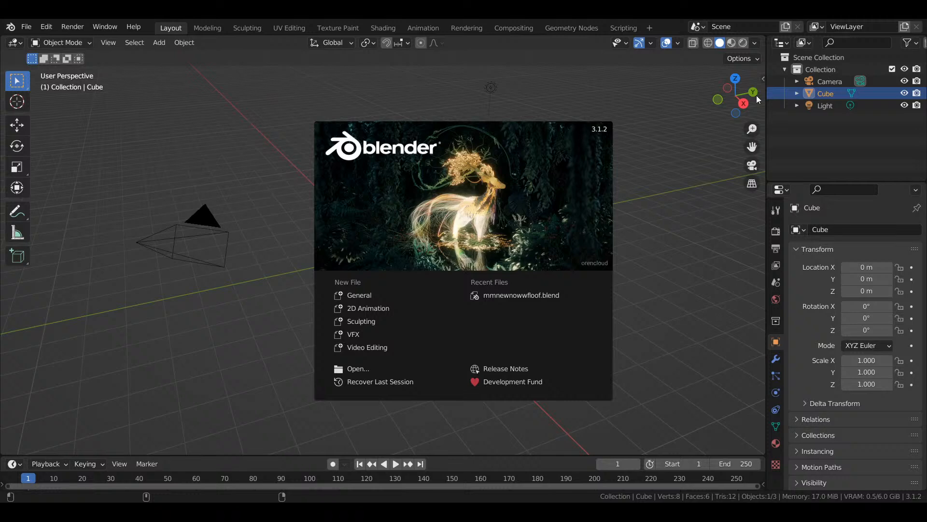
# - Start a new General file and delete the default cube from the scene
pyautogui.click(367, 296)
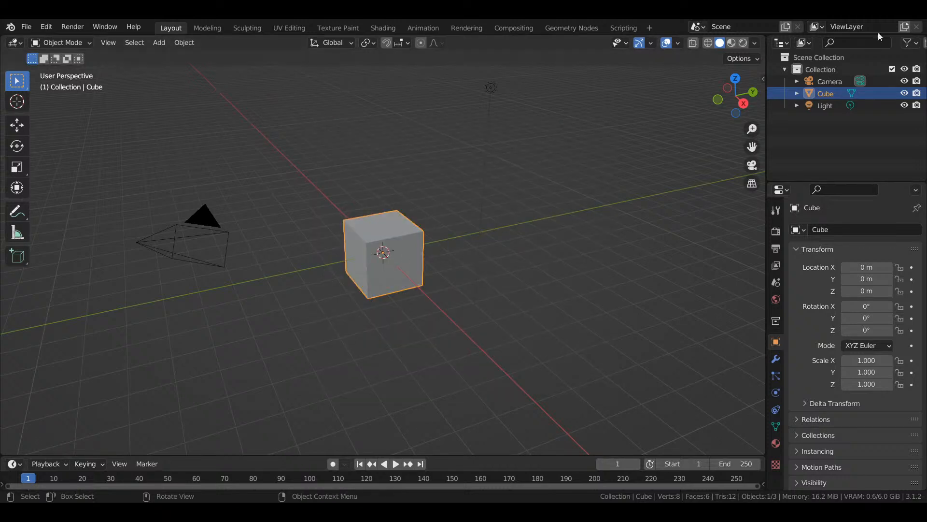
pyautogui.moveTo(749, 111)
pyautogui.mouseDown()
pyautogui.moveTo(764, 112)
pyautogui.moveTo(748, 93)
pyautogui.mouseUp()
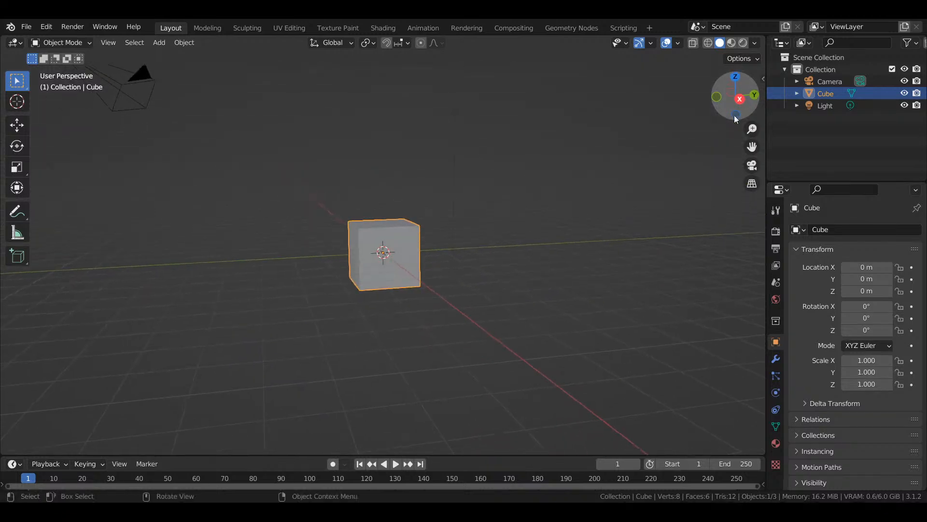
pyautogui.scroll(2, 270, 255)
pyautogui.press('Delete')
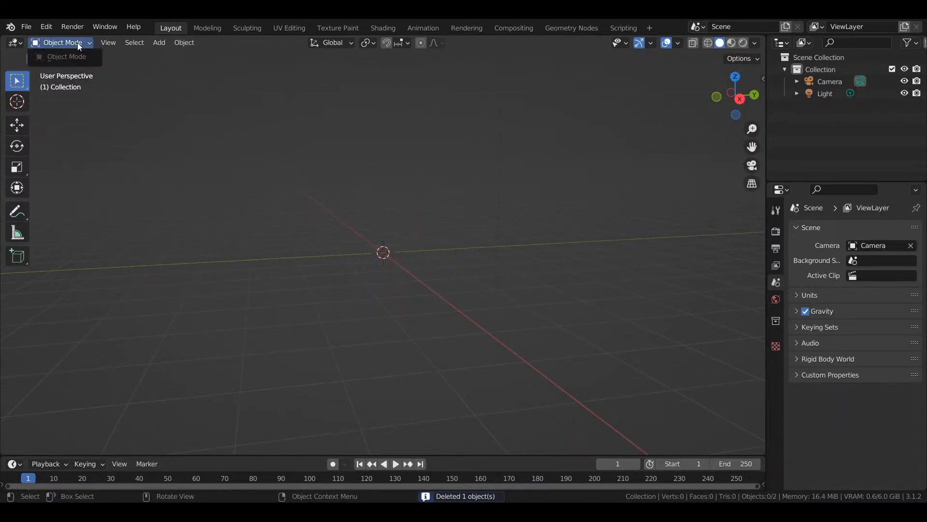
# - Examine the empty scene from the front, side and tilted viewpoints, ending in the front orthographic view
pyautogui.click(108, 43)
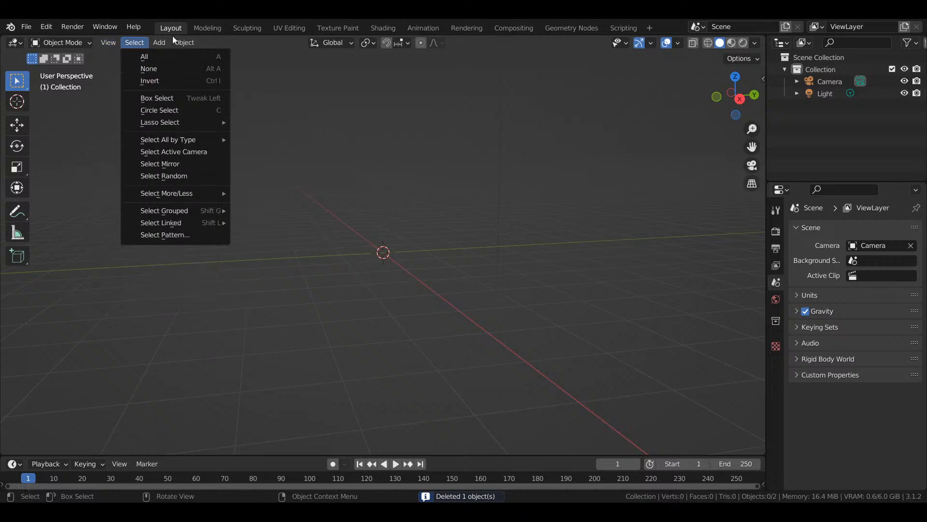
pyautogui.moveTo(165, 43)
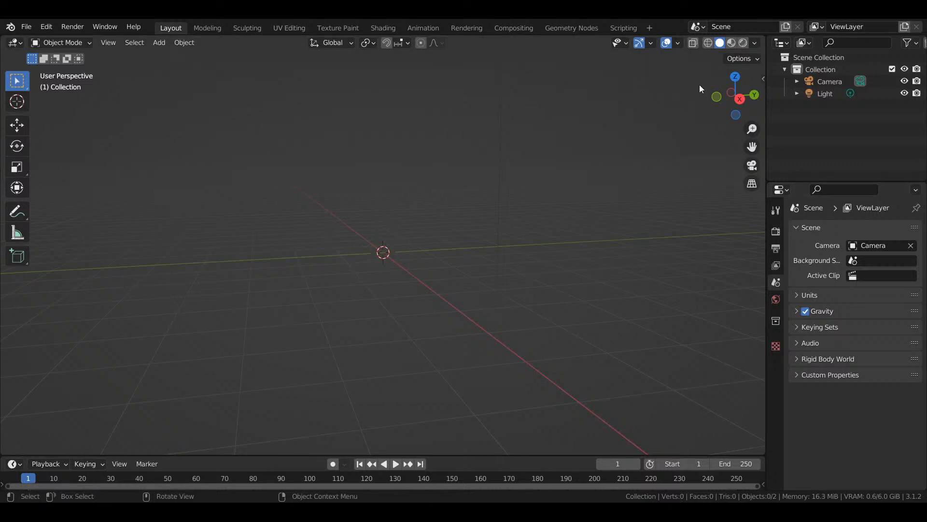
pyautogui.moveTo(735, 96); pyautogui.dragTo(753, 86)
pyautogui.press('KP_1')
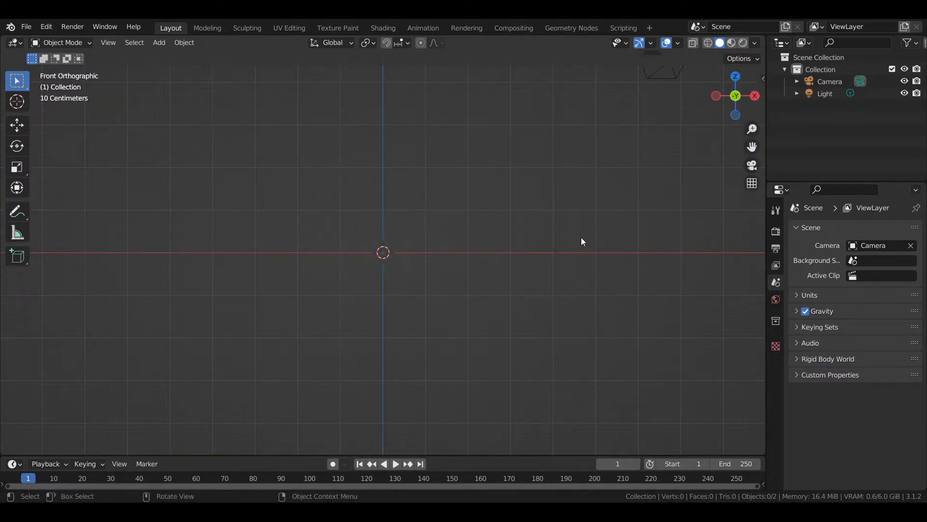
pyautogui.press('KP_3')
pyautogui.press('KP_1')
pyautogui.moveTo(732, 85)
pyautogui.mouseDown()
pyautogui.moveTo(754, 97)
pyautogui.moveTo(732, 88)
pyautogui.mouseUp()
pyautogui.press('KP_1')
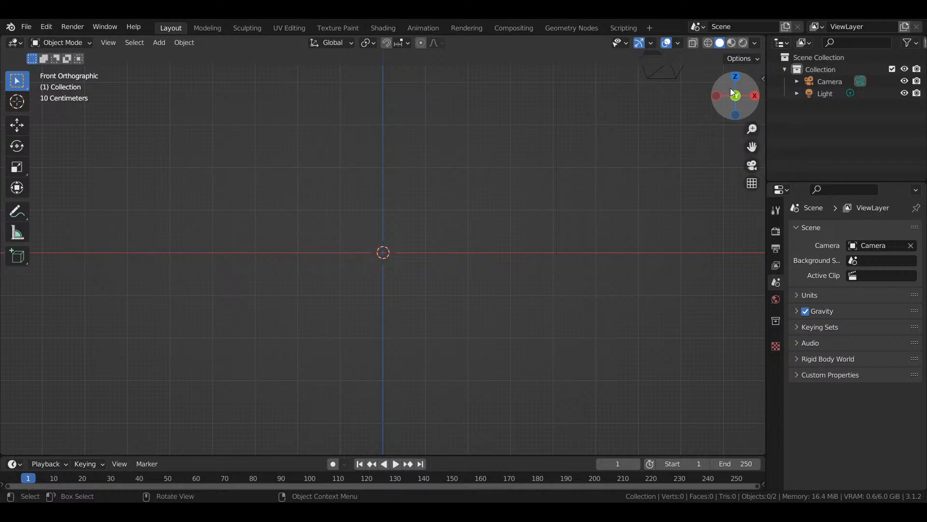
pyautogui.press('KP_2')
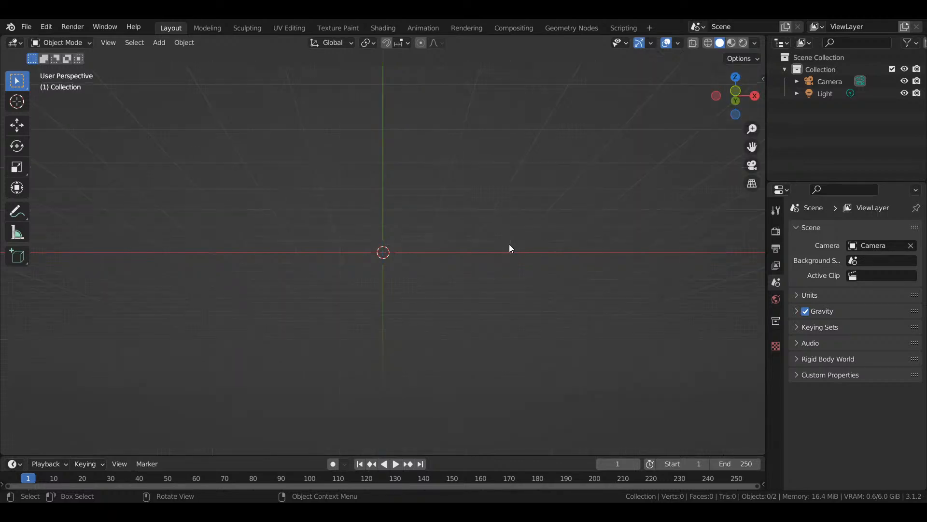
pyautogui.press('KP_8')
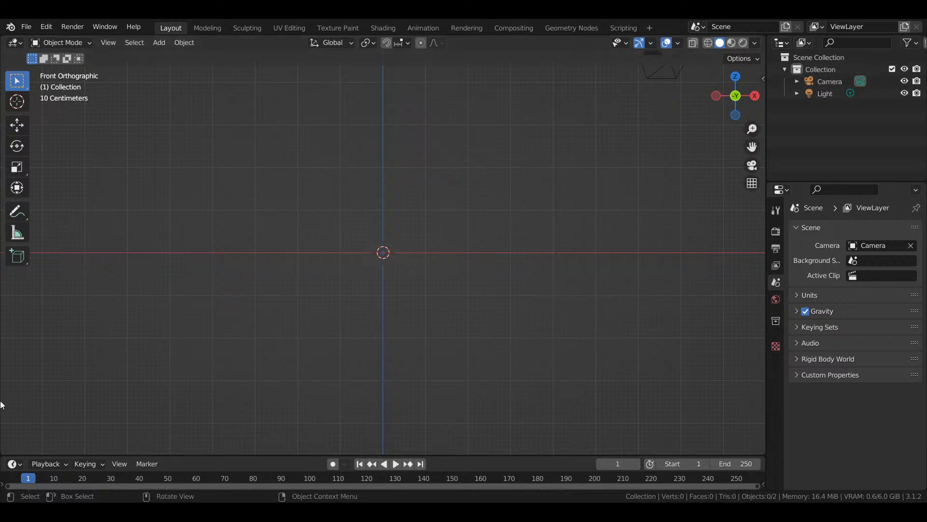
pyautogui.click(135, 42)
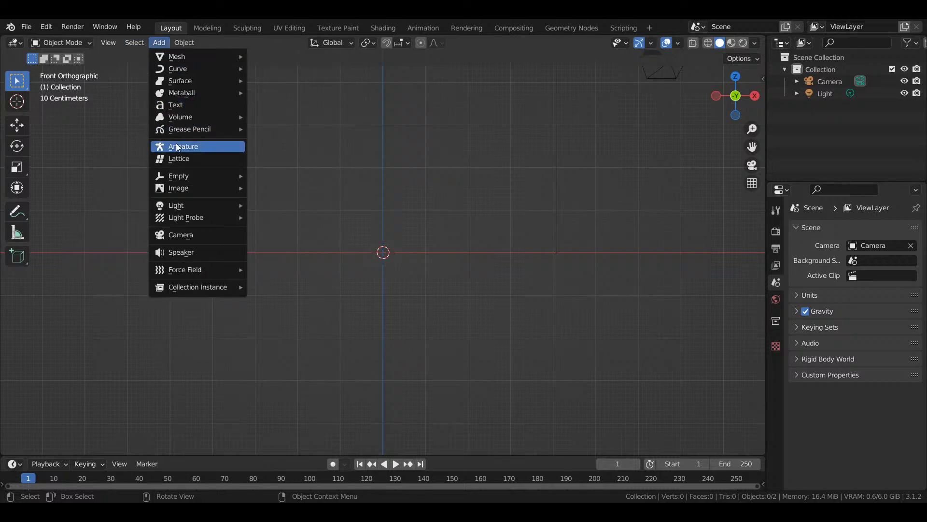
pyautogui.moveTo(209, 60)
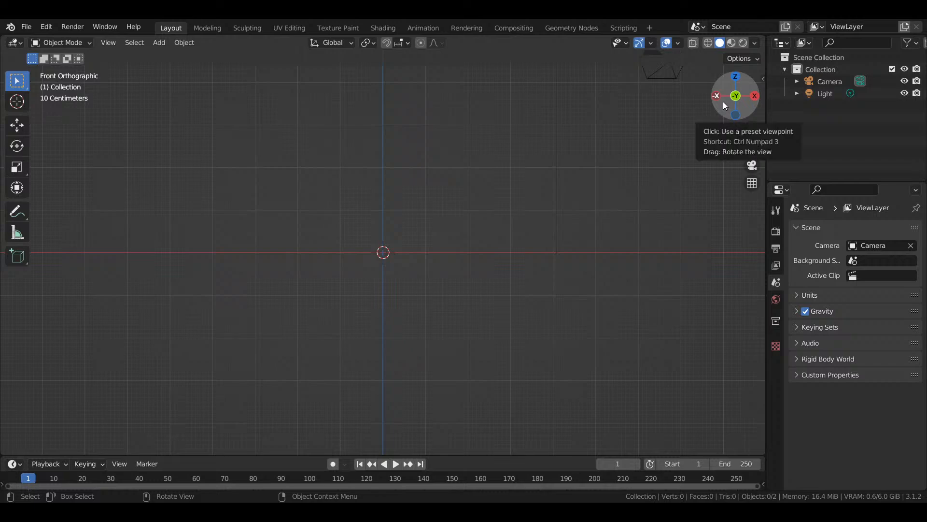
pyautogui.press('KP_3')
pyautogui.press('KP_1')
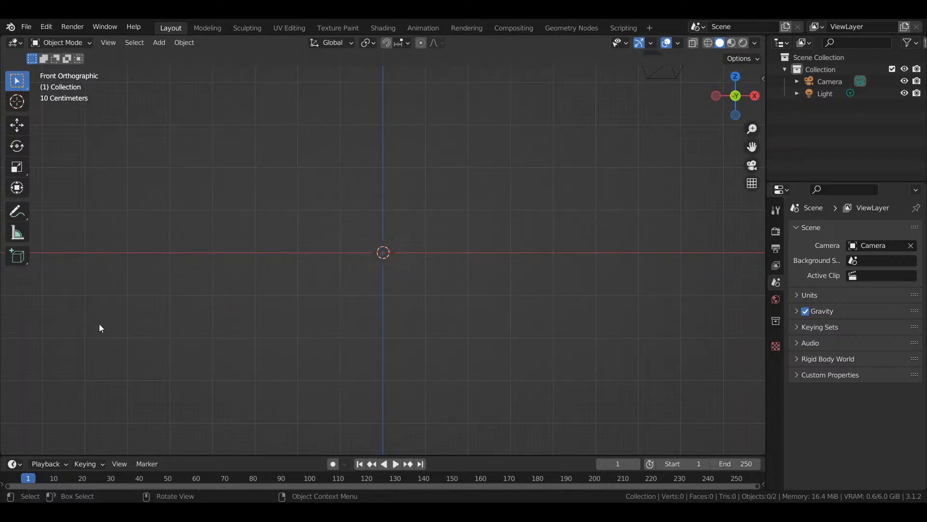
pyautogui.click(109, 43)
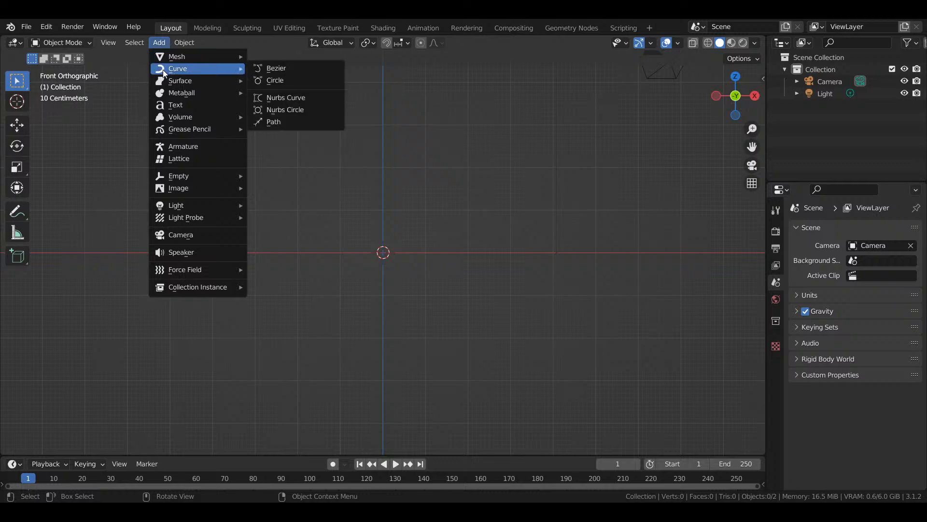
pyautogui.moveTo(167, 93)
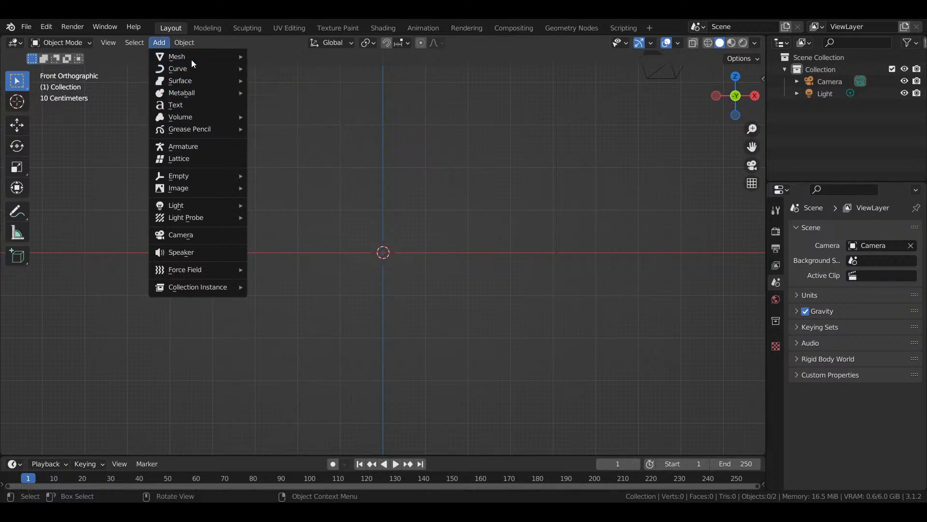
pyautogui.click(304, 80)
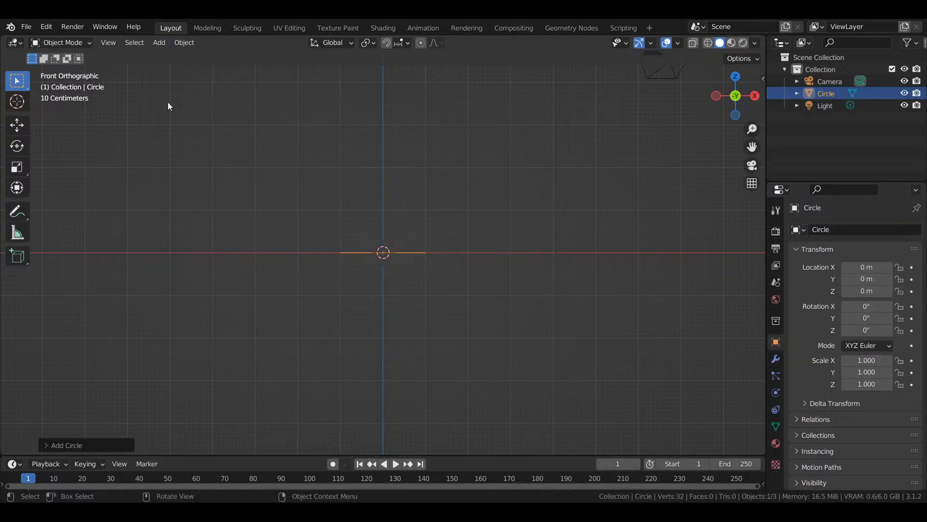
pyautogui.press('Delete')
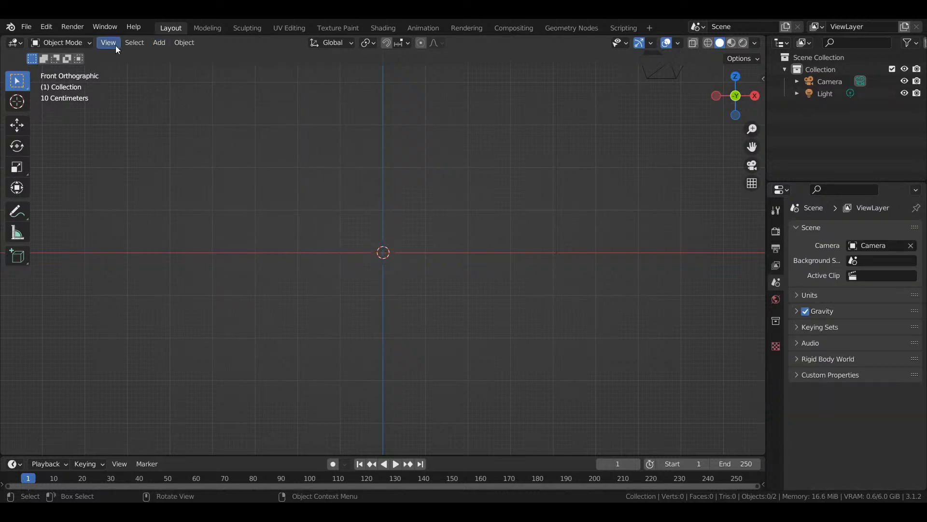
# - Add a UV sphere mesh at the world origin
pyautogui.click(158, 43)
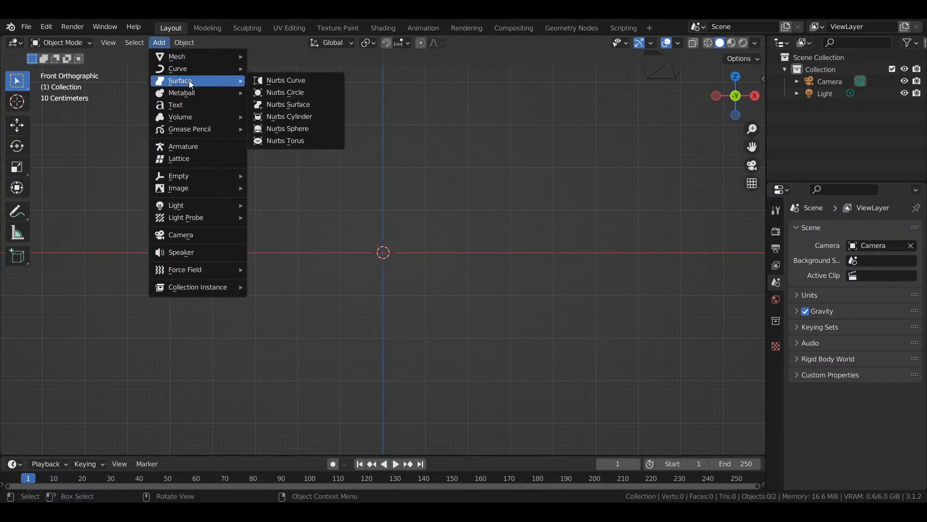
pyautogui.moveTo(200, 56)
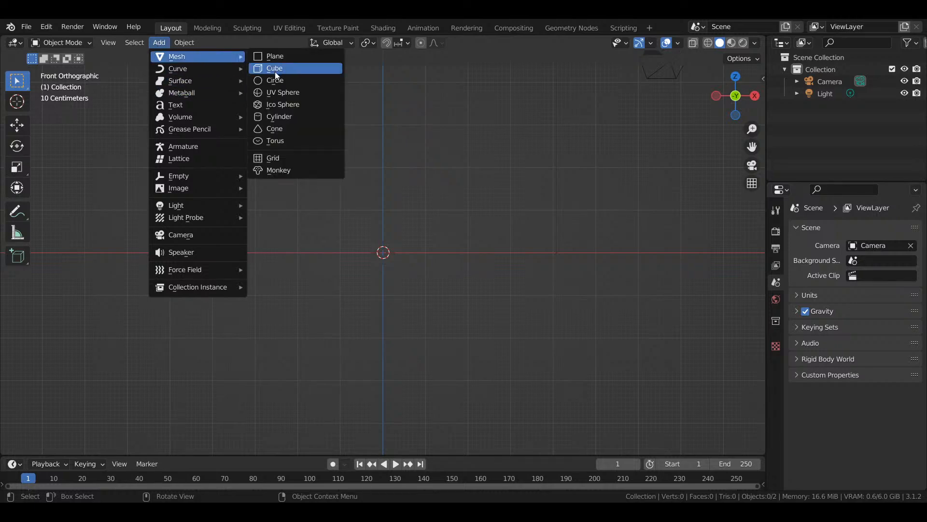
pyautogui.click(277, 95)
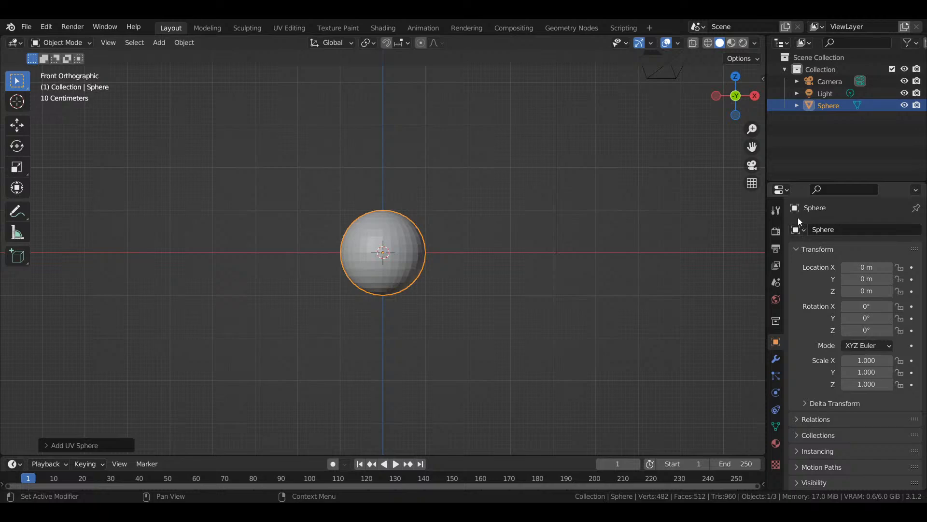
# - Add a Subdivision Surface modifier to the sphere
pyautogui.click(773, 213)
pyautogui.click(781, 191)
pyautogui.click(831, 145)
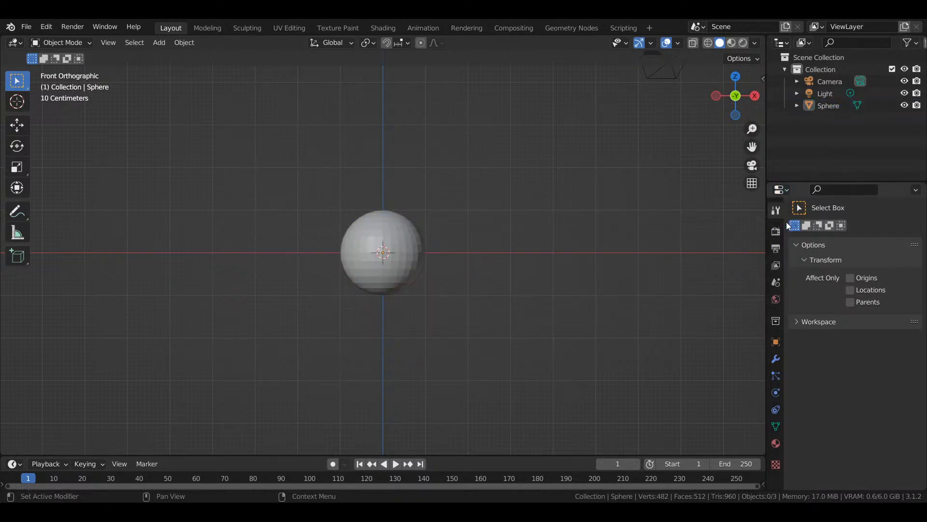
pyautogui.click(776, 232)
pyautogui.click(776, 360)
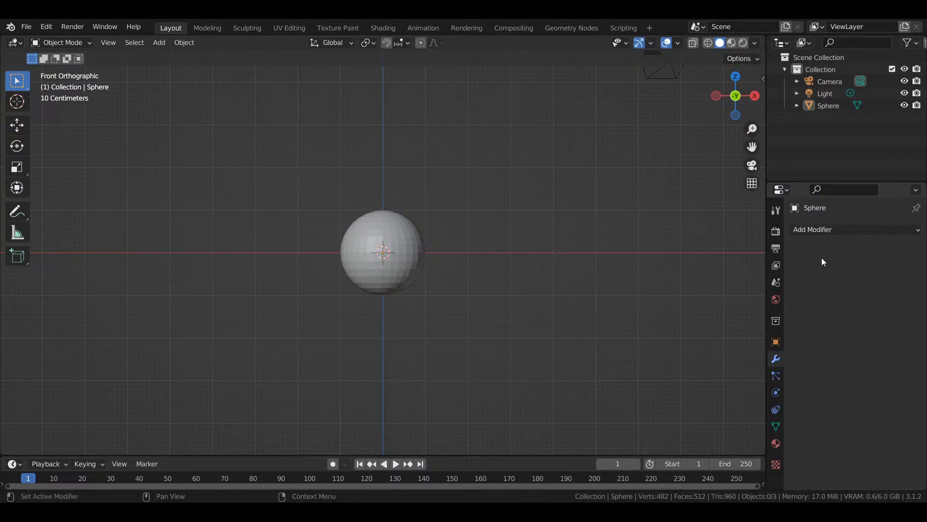
pyautogui.click(841, 230)
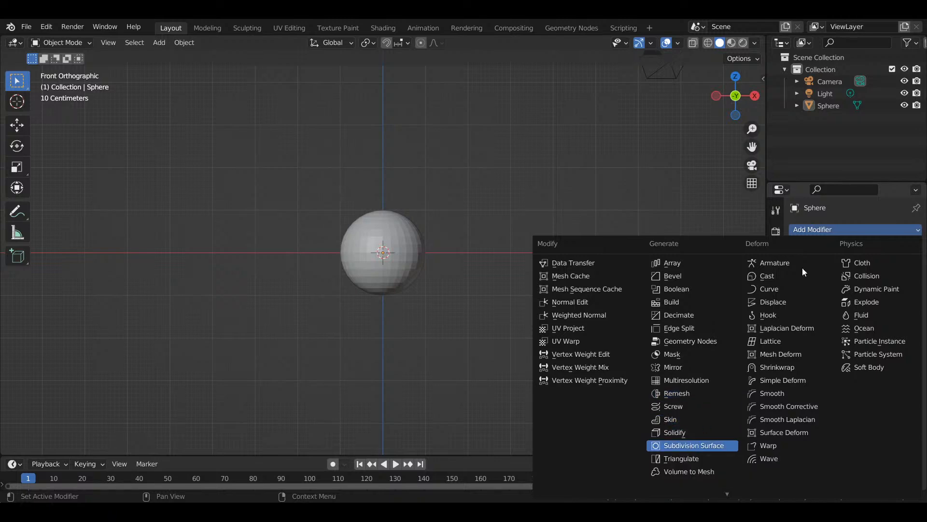
pyautogui.click(675, 445)
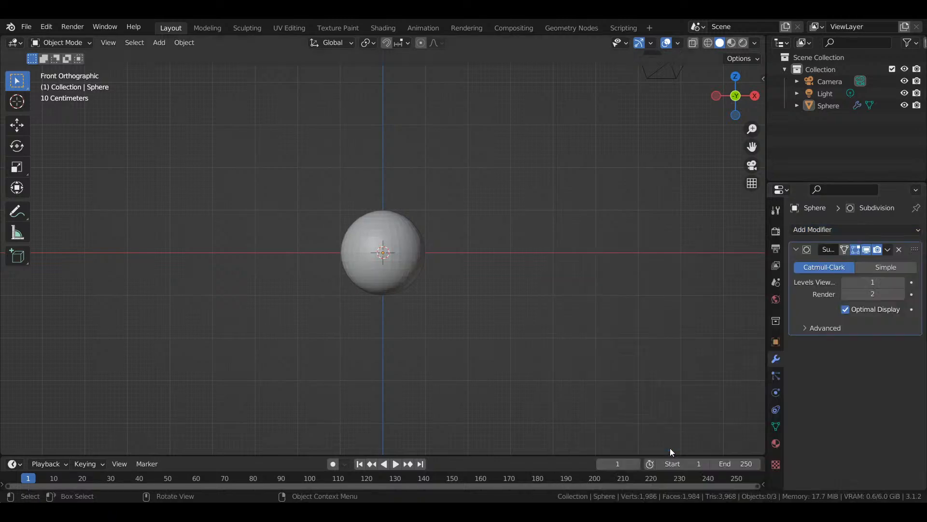
# - Set the Subdivision modifier's viewport levels to 3 and apply the modifier to the sphere
pyautogui.scroll(5, 551, 351)
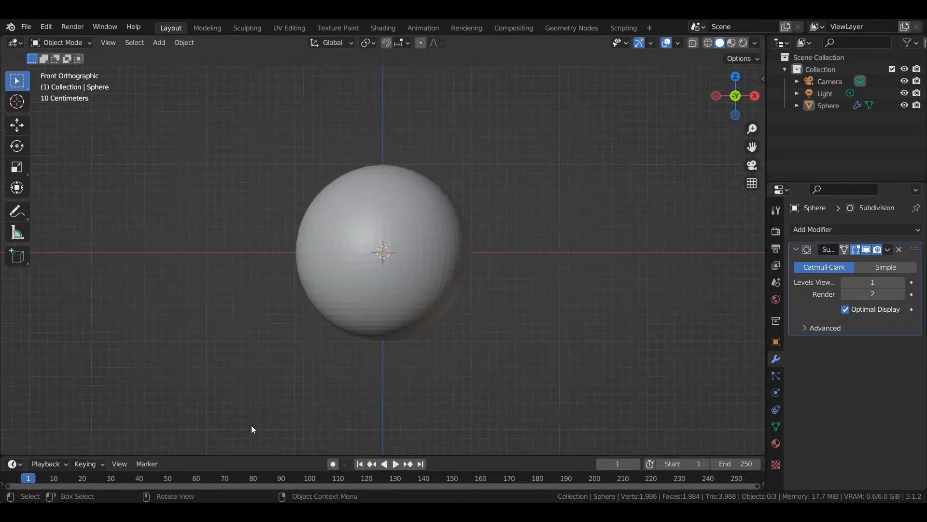
pyautogui.click(900, 281)
pyautogui.click(901, 282)
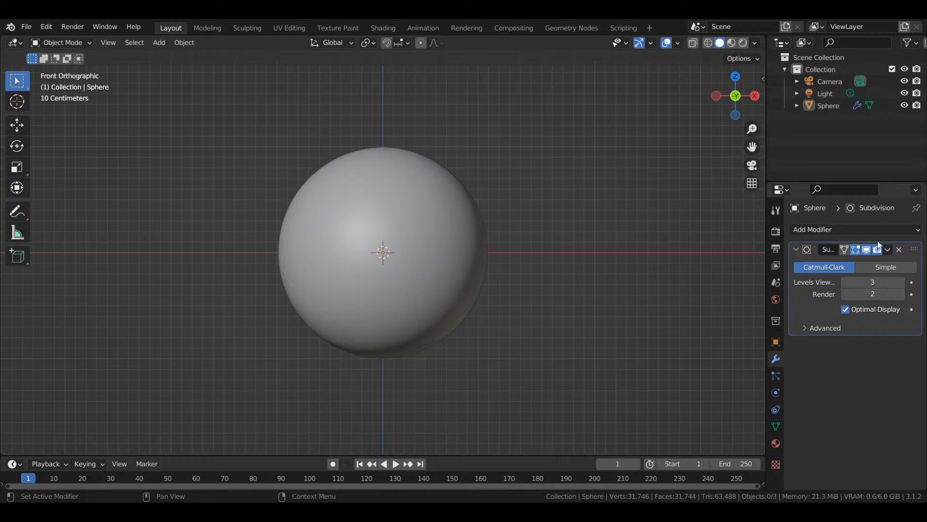
pyautogui.click(887, 251)
pyautogui.click(867, 266)
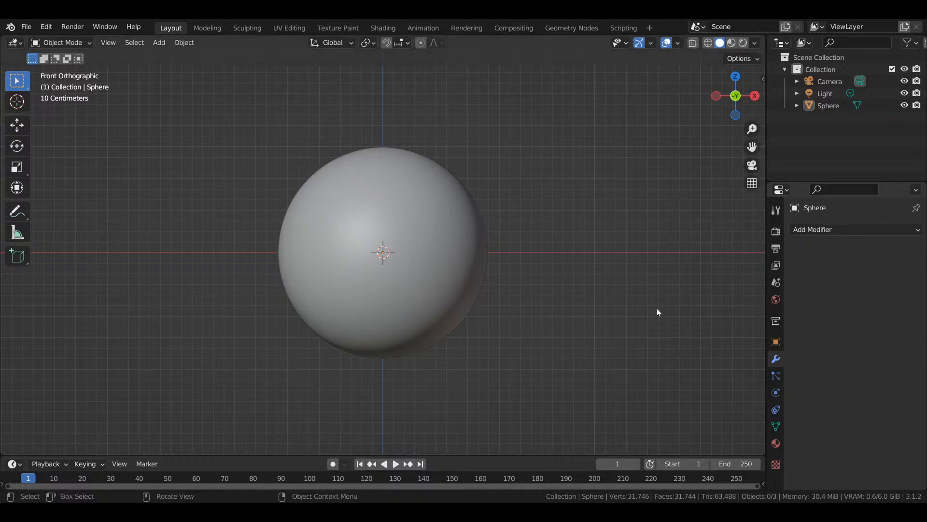
# - Switch the sphere to Sculpt Mode and enable Dyntopo, accepting the loss of its vertex data
pyautogui.click(75, 42)
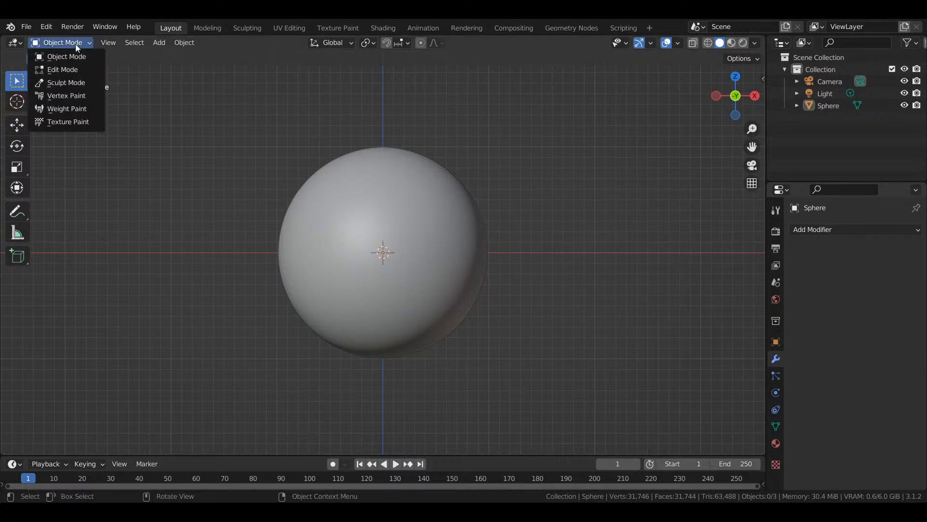
pyautogui.click(70, 82)
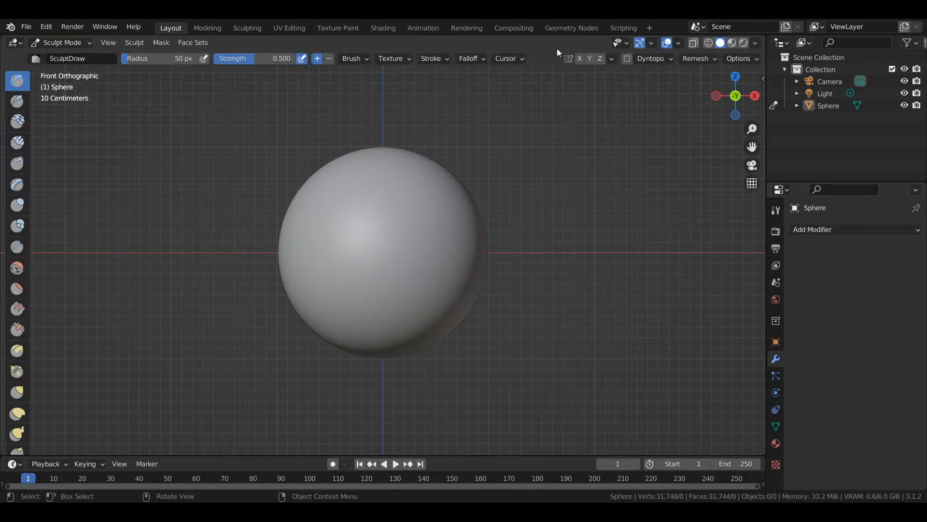
pyautogui.click(638, 59)
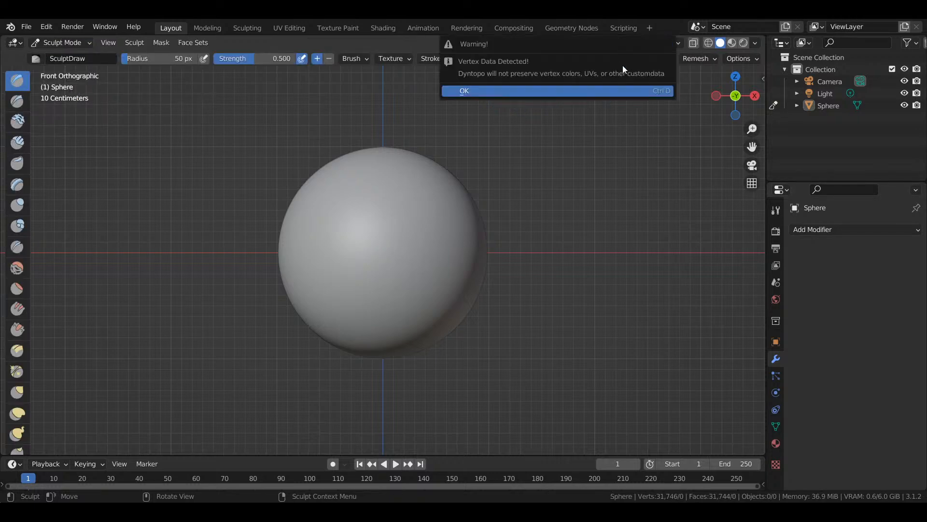
pyautogui.click(588, 96)
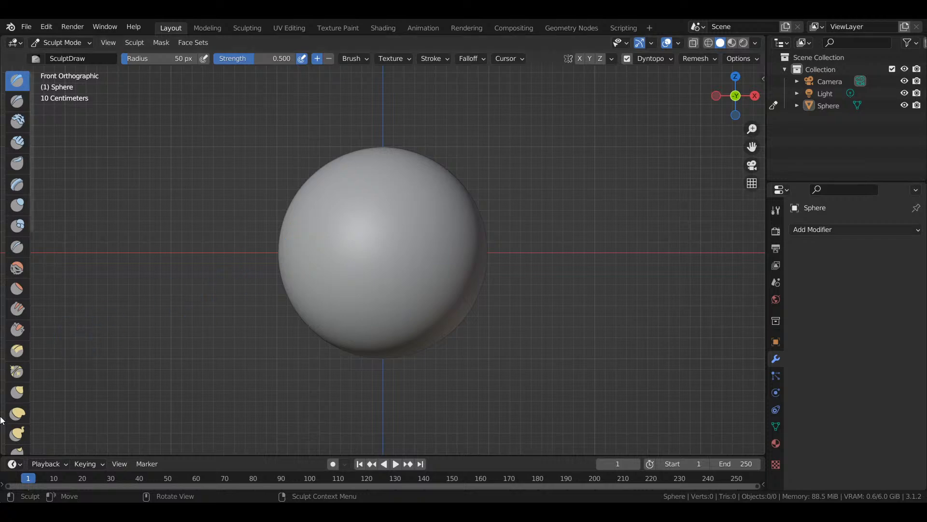
# - Choose the Grab brush with a 92 px radius and try pulling the sphere's underside downward
pyautogui.click(17, 391)
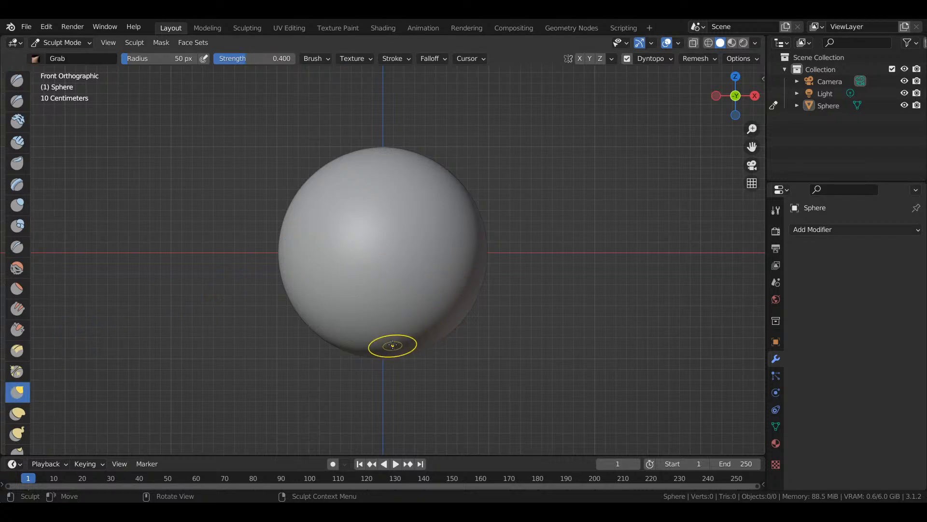
pyautogui.press('f')
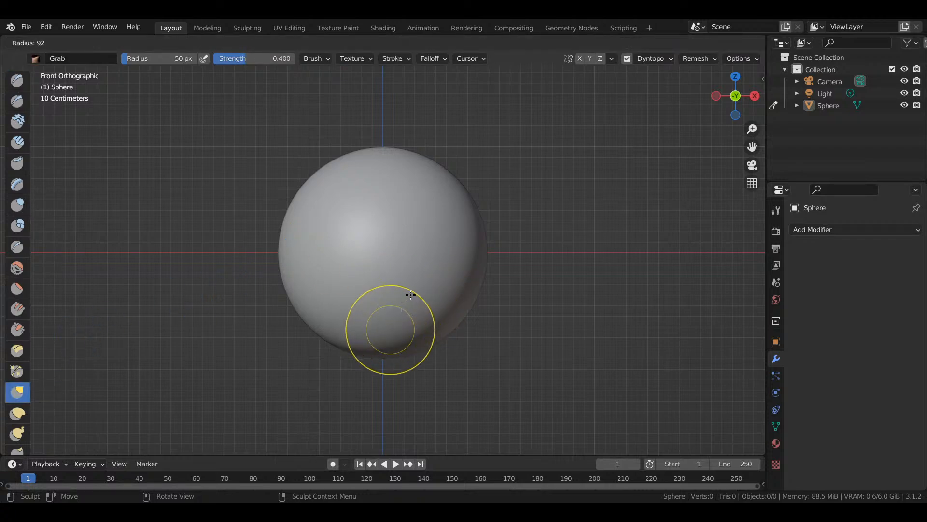
pyautogui.click(391, 314)
pyautogui.moveTo(381, 351)
pyautogui.mouseDown()
pyautogui.moveTo(379, 375)
pyautogui.moveTo(404, 312)
pyautogui.moveTo(385, 357)
pyautogui.moveTo(454, 72)
pyautogui.moveTo(378, 394)
pyautogui.mouseUp()
pyautogui.press('Escape')
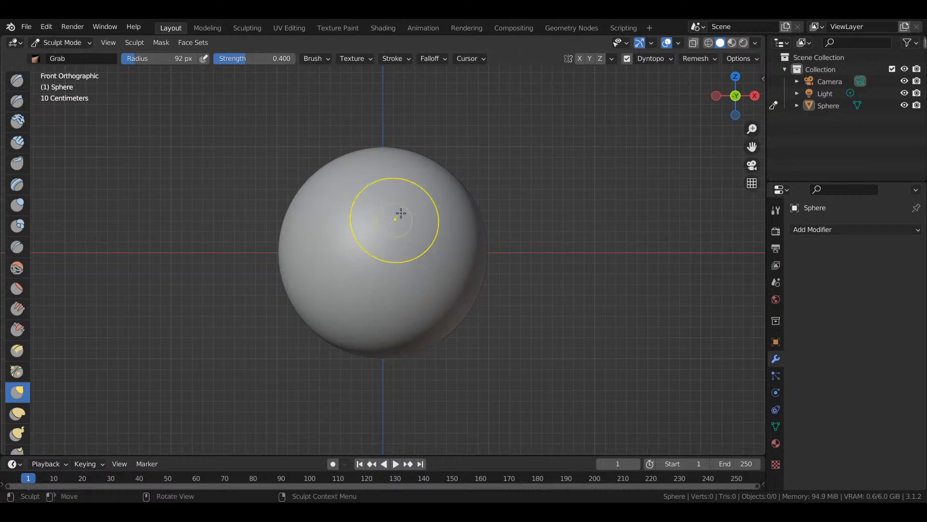
# - Try a Grab stroke on the sphere's lower side with Y-axis mesh symmetry enabled, and undo the stroke
pyautogui.click(588, 61)
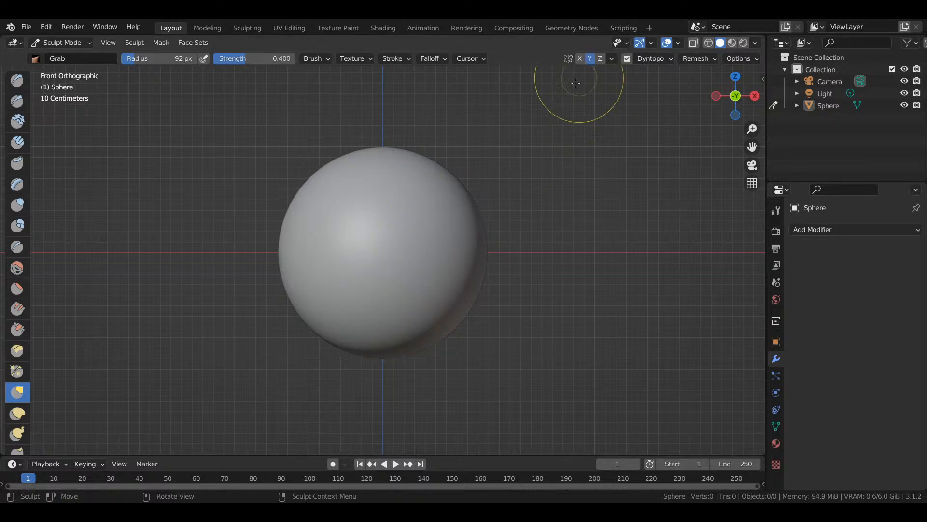
pyautogui.moveTo(425, 364)
pyautogui.mouseDown()
pyautogui.moveTo(447, 340)
pyautogui.moveTo(440, 331)
pyautogui.moveTo(464, 312)
pyautogui.mouseUp()
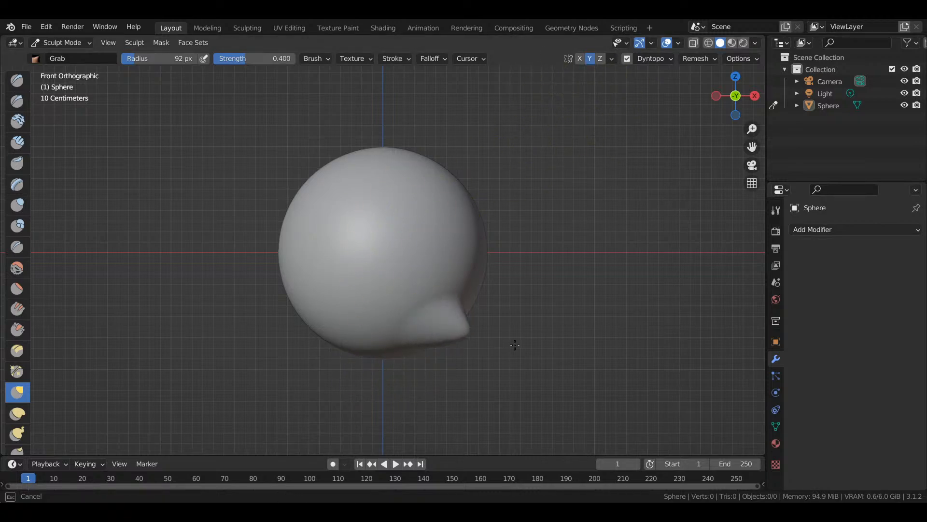
pyautogui.hotkey('ctrl', 'z')
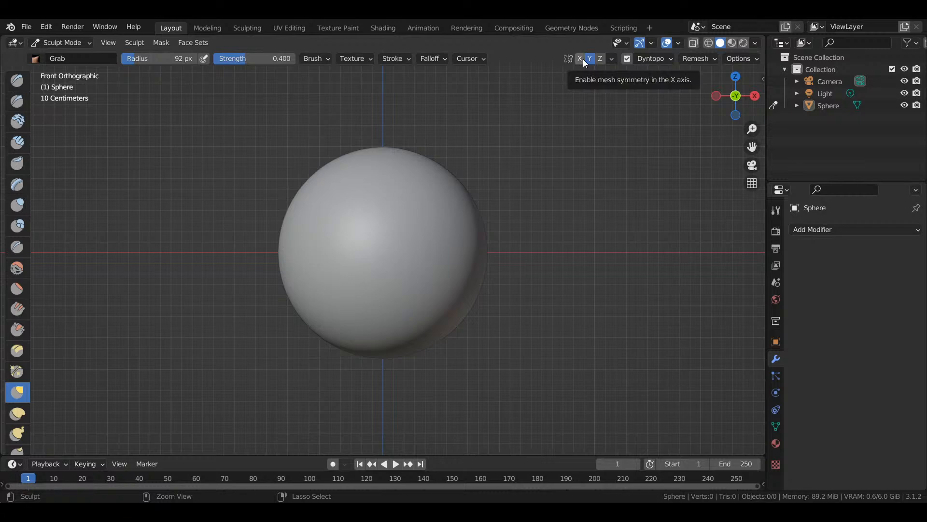
# - Switch mesh symmetry to the X axis only, try pulling mirrored points from the sphere's lower sides with Grab, and undo them
pyautogui.click(583, 59)
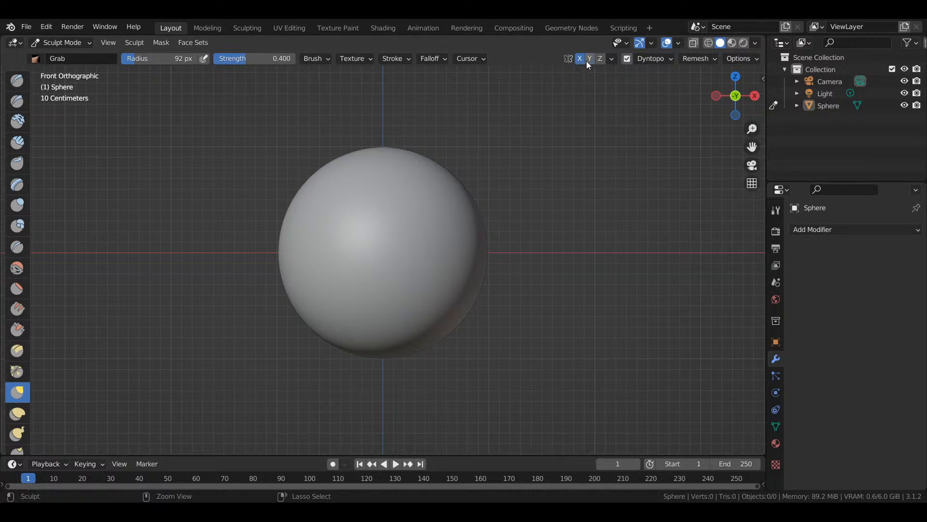
pyautogui.moveTo(455, 321); pyautogui.dragTo(500, 346)
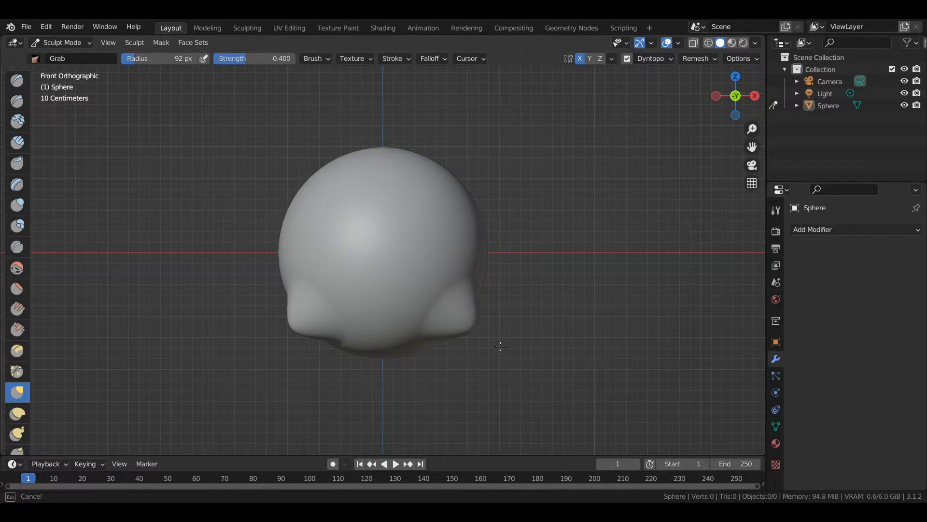
pyautogui.moveTo(501, 345)
pyautogui.mouseDown()
pyautogui.moveTo(525, 367)
pyautogui.moveTo(554, 372)
pyautogui.moveTo(486, 414)
pyautogui.mouseUp()
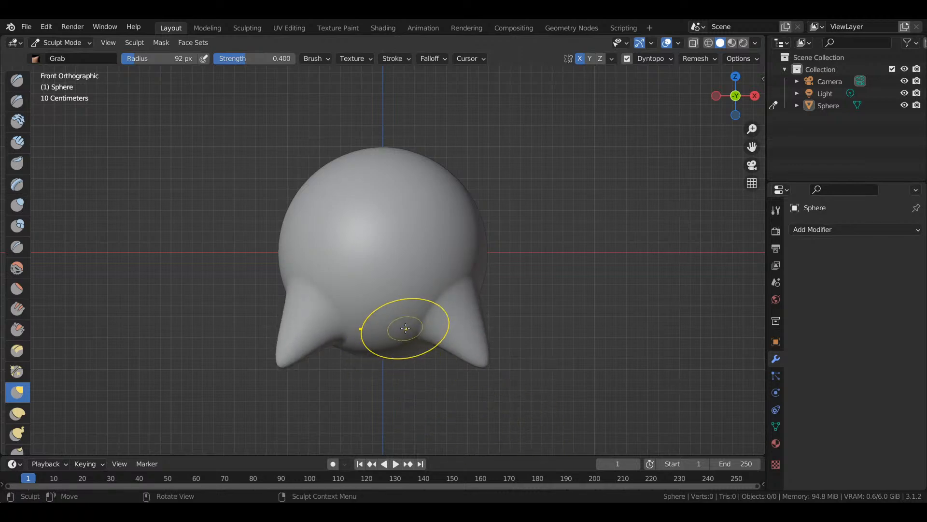
pyautogui.hotkey('ctrl', 'z')
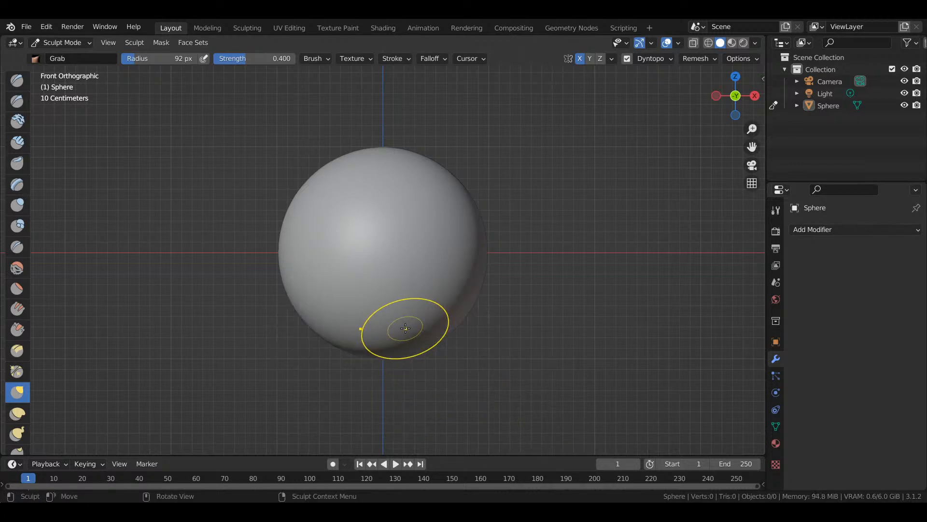
# - Using the Elastic Deform brush at 92 px, pull the sphere's underside down into a chin and push its lower sides outward
pyautogui.click(16, 413)
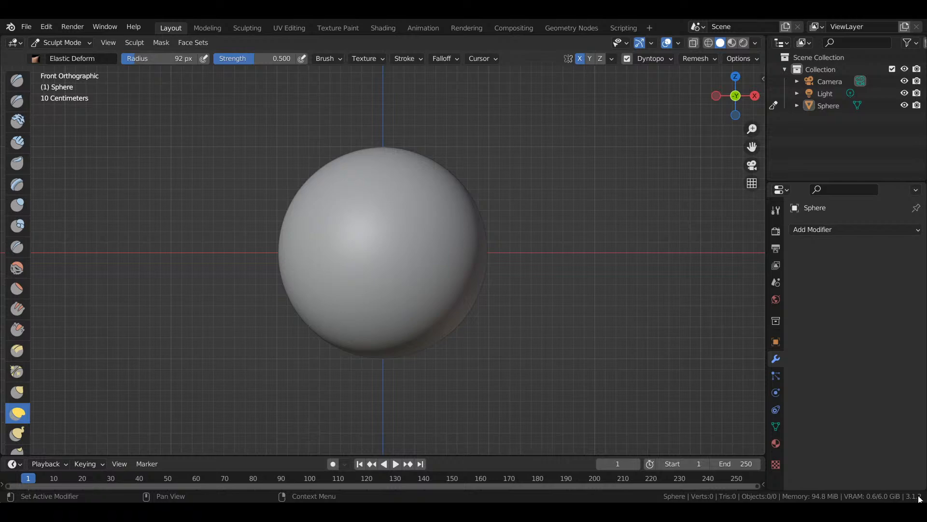
pyautogui.moveTo(430, 331)
pyautogui.mouseDown()
pyautogui.moveTo(485, 384)
pyautogui.moveTo(470, 357)
pyautogui.mouseUp()
pyautogui.moveTo(390, 364)
pyautogui.mouseDown()
pyautogui.moveTo(364, 441)
pyautogui.moveTo(362, 430)
pyautogui.mouseUp()
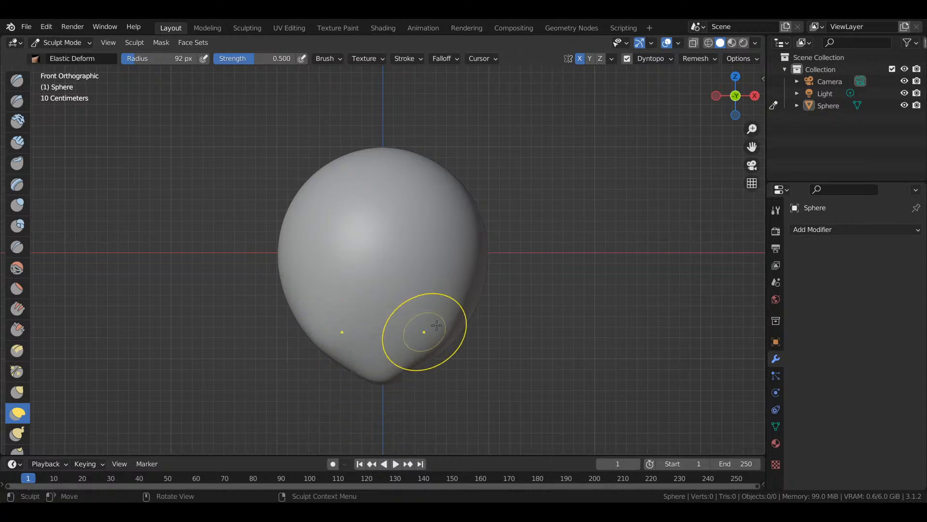
pyautogui.moveTo(460, 320); pyautogui.dragTo(489, 335)
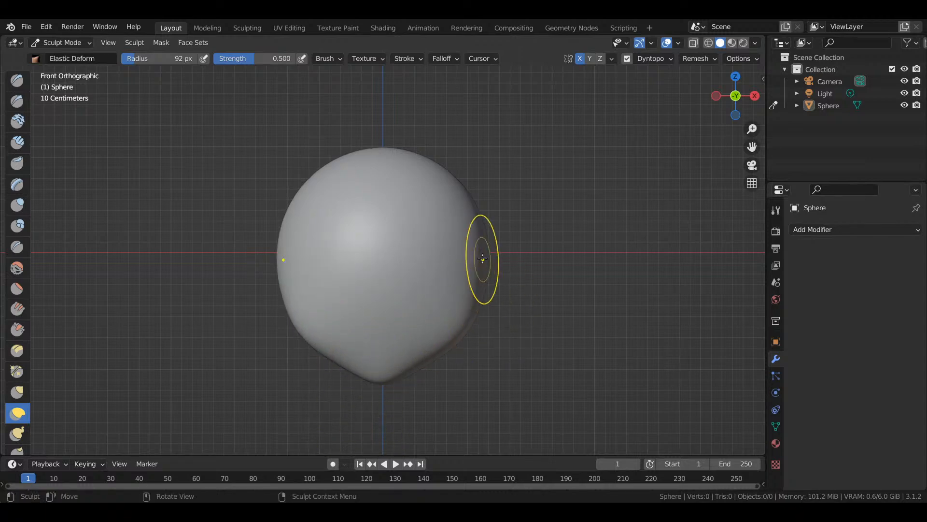
# - Switch to Object Mode, select the sculpted sphere, and return it to Sculpt Mode
pyautogui.rightClick(416, 356)
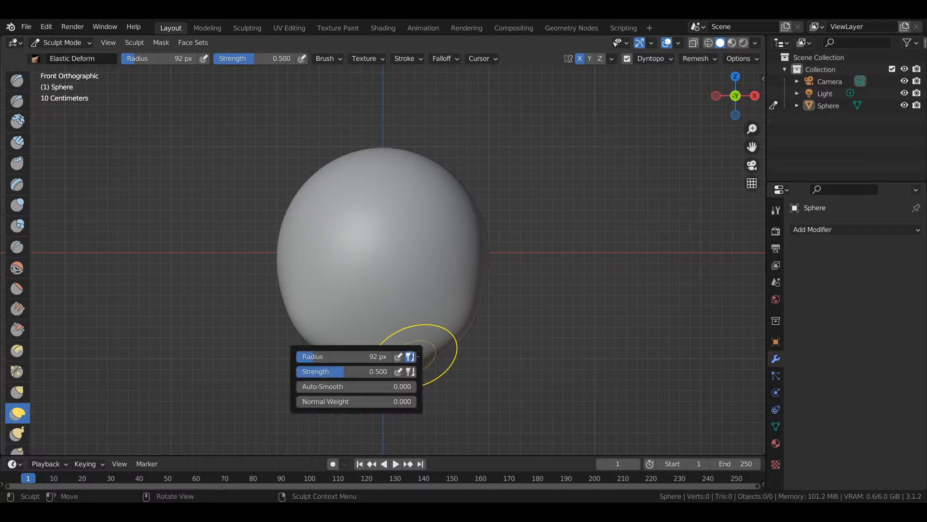
pyautogui.click(36, 59)
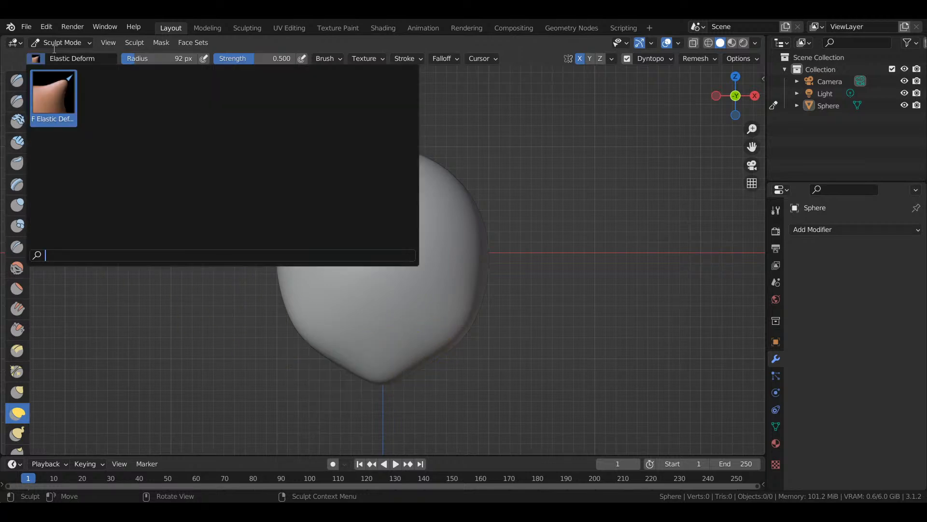
pyautogui.click(71, 42)
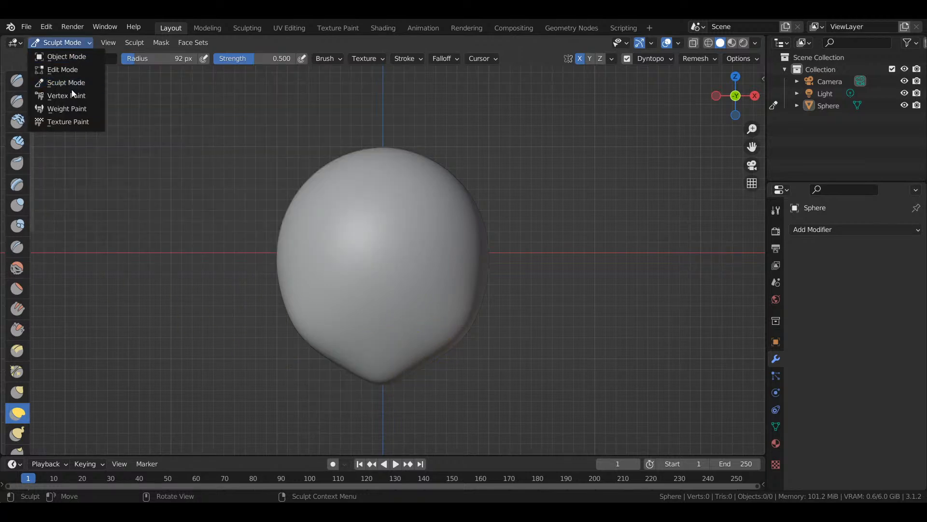
pyautogui.click(68, 60)
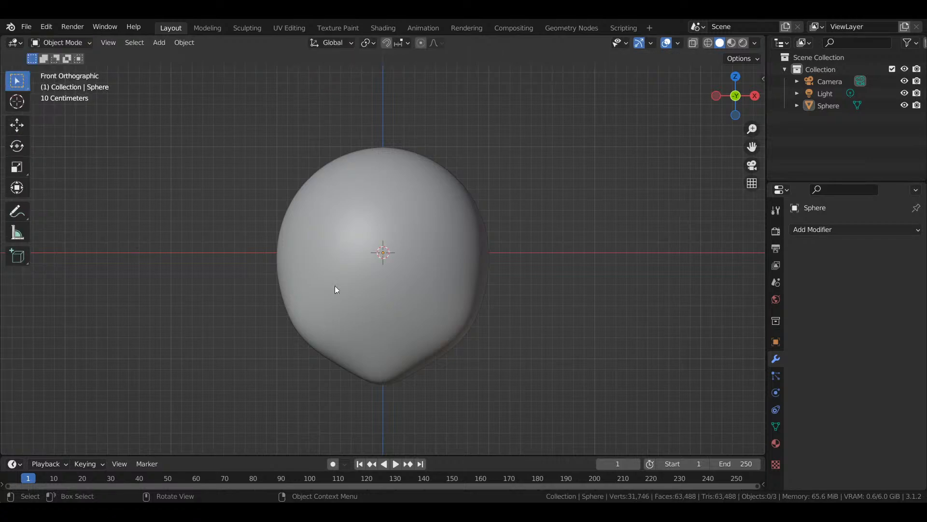
pyautogui.click(400, 270)
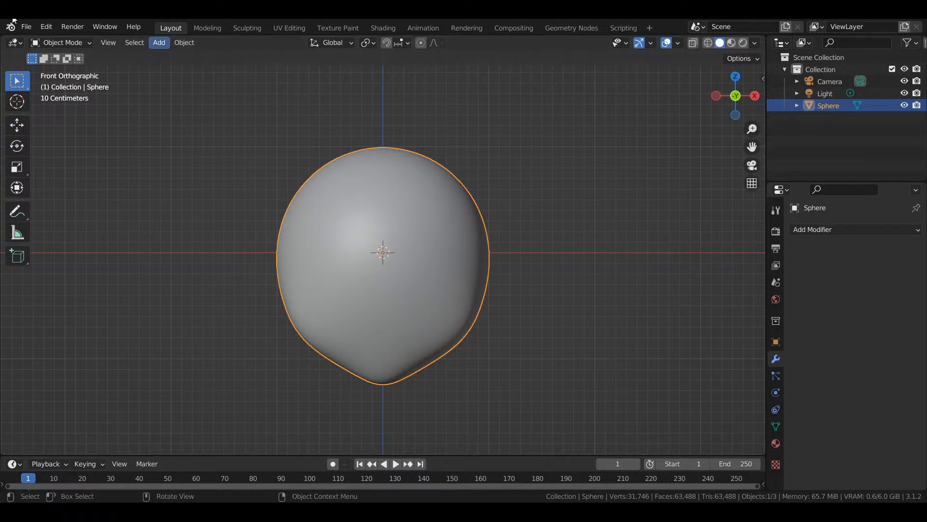
pyautogui.click(42, 43)
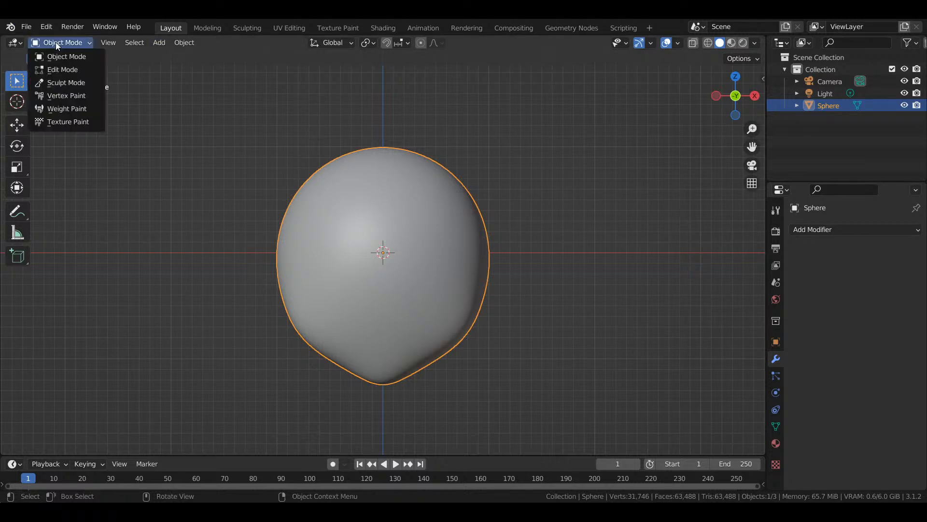
pyautogui.click(67, 83)
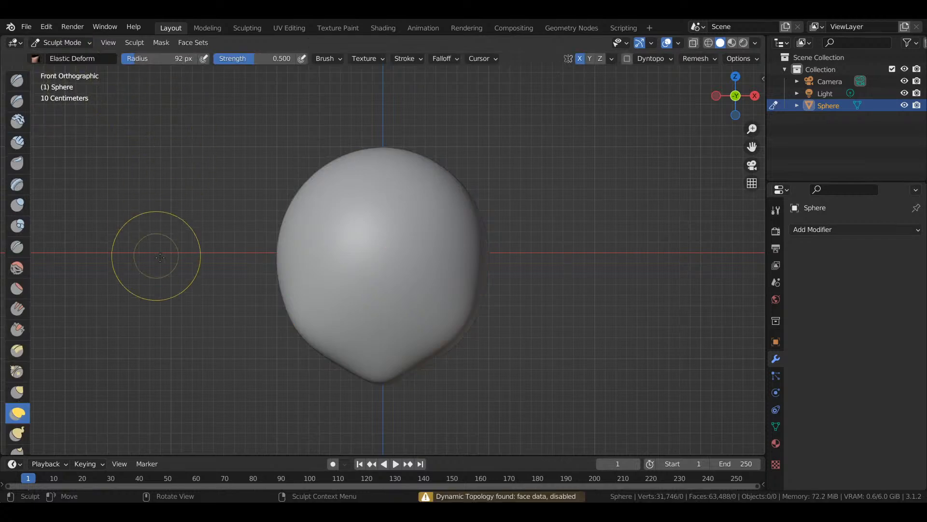
# - Pull the chin further down with Elastic Deform, reshape the jaw sides, and push both temples inward
pyautogui.moveTo(425, 373)
pyautogui.mouseDown()
pyautogui.moveTo(422, 420)
pyautogui.moveTo(415, 414)
pyautogui.mouseUp()
pyautogui.moveTo(476, 322)
pyautogui.mouseDown()
pyautogui.moveTo(464, 317)
pyautogui.moveTo(473, 307)
pyautogui.mouseUp()
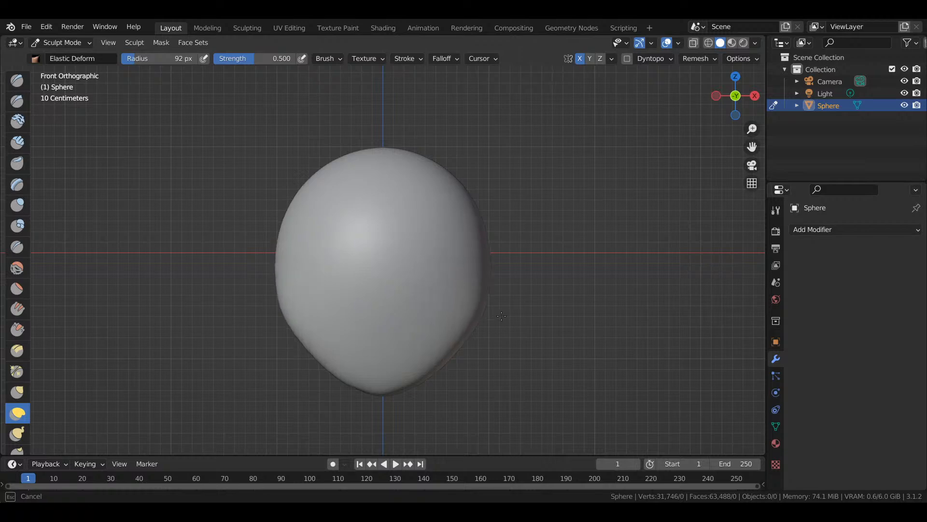
pyautogui.moveTo(494, 244); pyautogui.dragTo(452, 234)
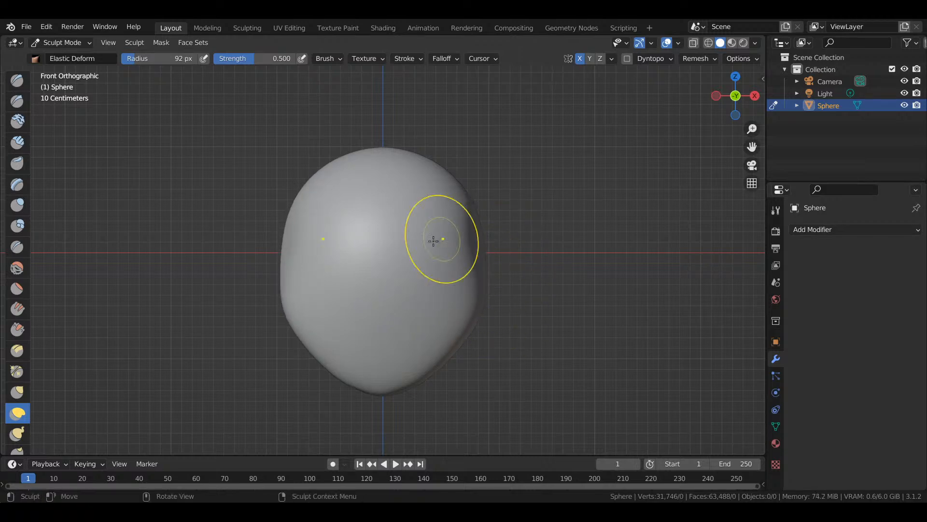
pyautogui.moveTo(287, 269); pyautogui.dragTo(334, 261)
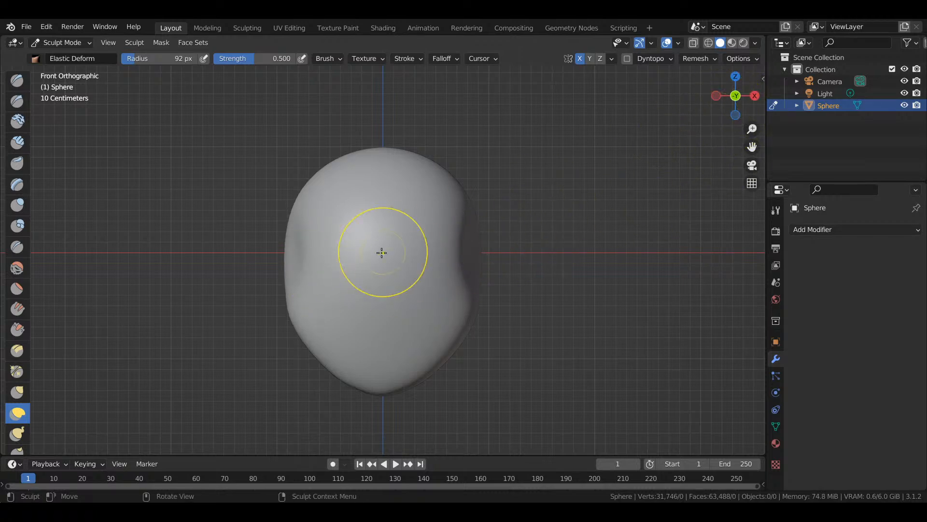
# - Narrow the jaw and chin from an angled view with Elastic Deform, and return to the front view
pyautogui.moveTo(736, 96)
pyautogui.mouseDown()
pyautogui.moveTo(691, 105)
pyautogui.moveTo(780, 93)
pyautogui.moveTo(726, 114)
pyautogui.mouseUp()
pyautogui.moveTo(363, 320); pyautogui.dragTo(400, 322)
pyautogui.moveTo(340, 363)
pyautogui.mouseDown()
pyautogui.moveTo(368, 352)
pyautogui.moveTo(384, 316)
pyautogui.moveTo(376, 355)
pyautogui.moveTo(394, 325)
pyautogui.moveTo(369, 355)
pyautogui.mouseUp()
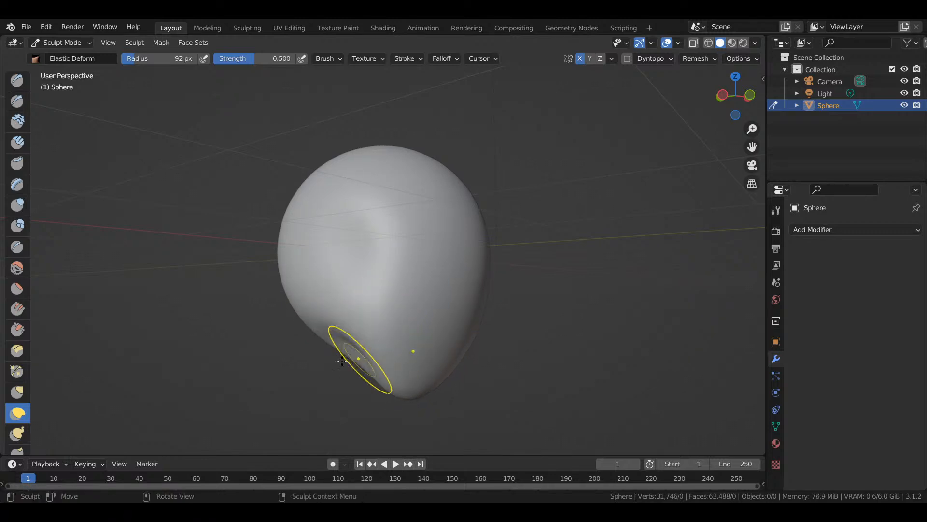
pyautogui.press('KP_1')
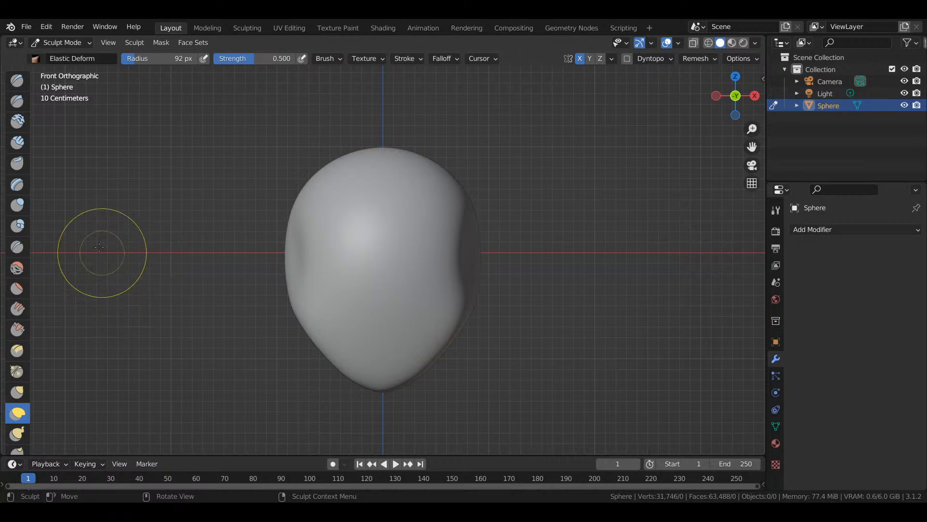
# - Switch the sculpted sphere to Object Mode, try deleting it, and undo the deletion
pyautogui.click(71, 45)
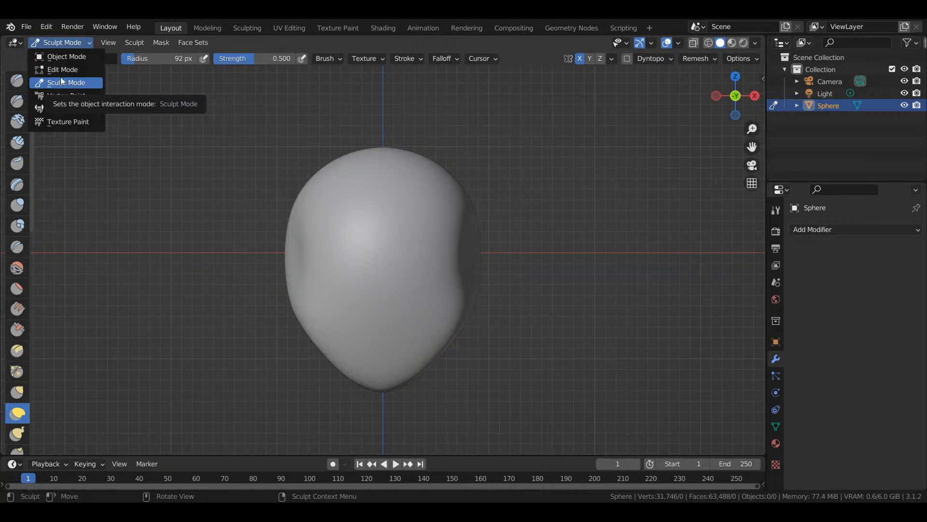
pyautogui.click(62, 60)
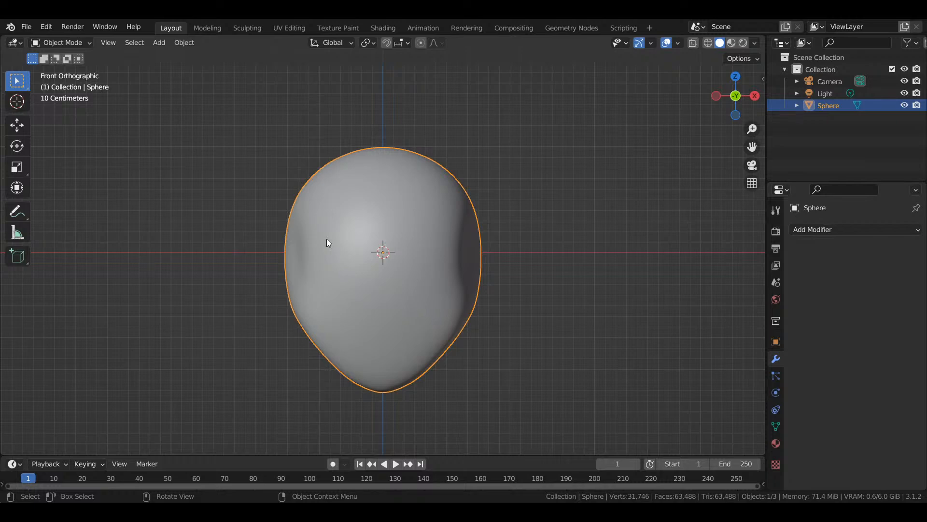
pyautogui.press('Delete')
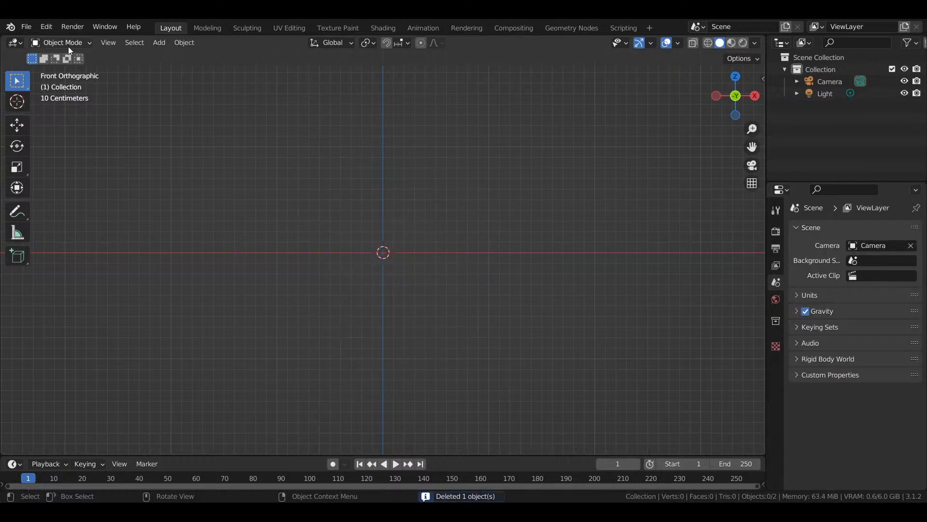
pyautogui.click(108, 43)
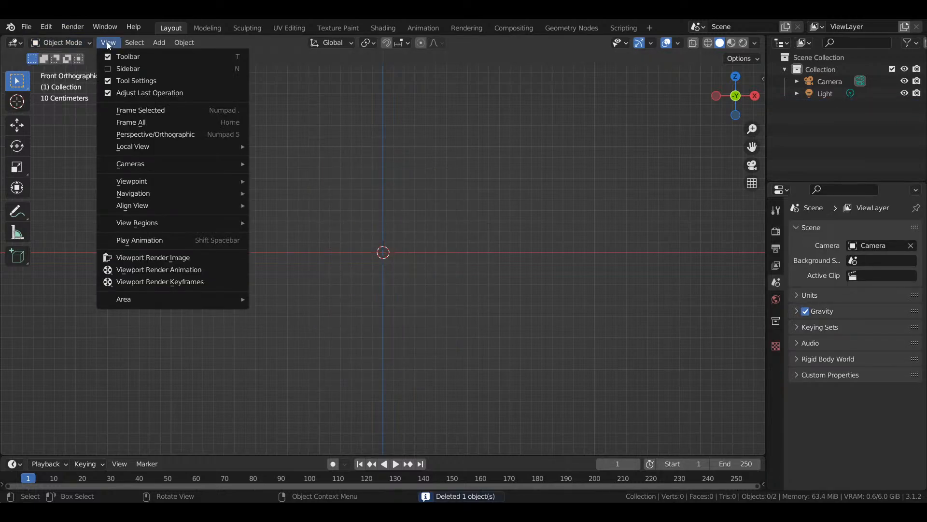
pyautogui.click(64, 47)
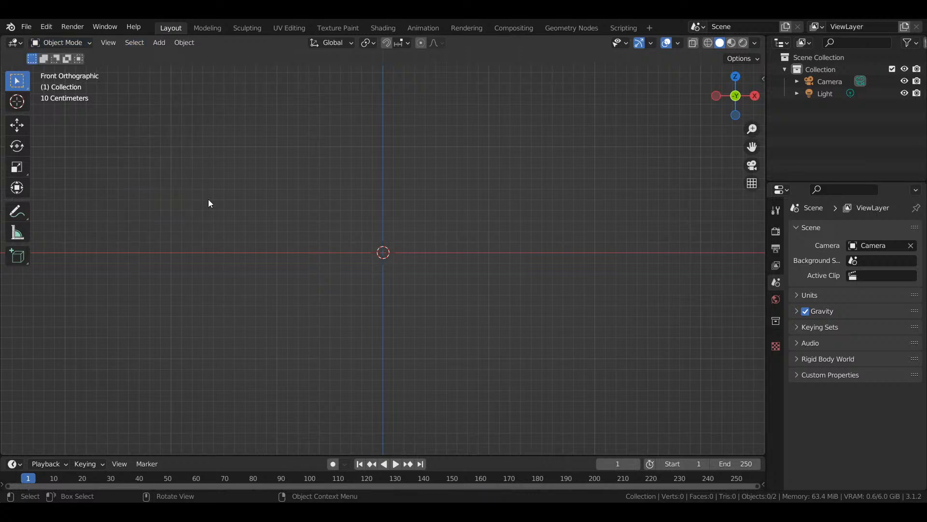
pyautogui.hotkey('ctrl', 'z')
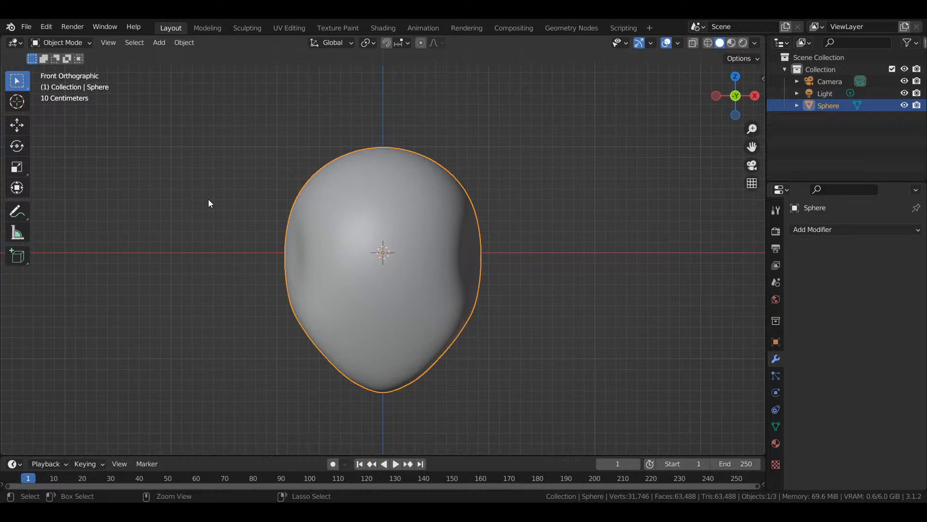
pyautogui.click(84, 42)
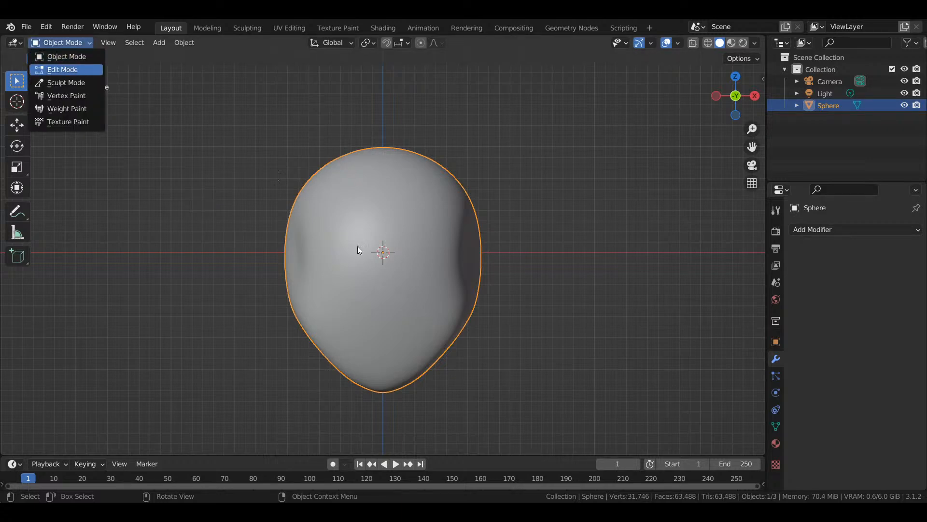
pyautogui.press('x')
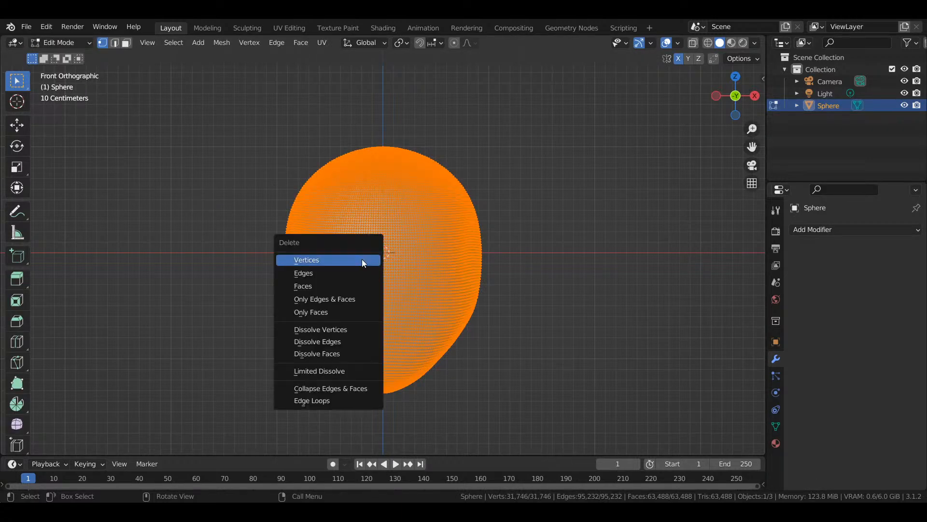
pyautogui.click(72, 43)
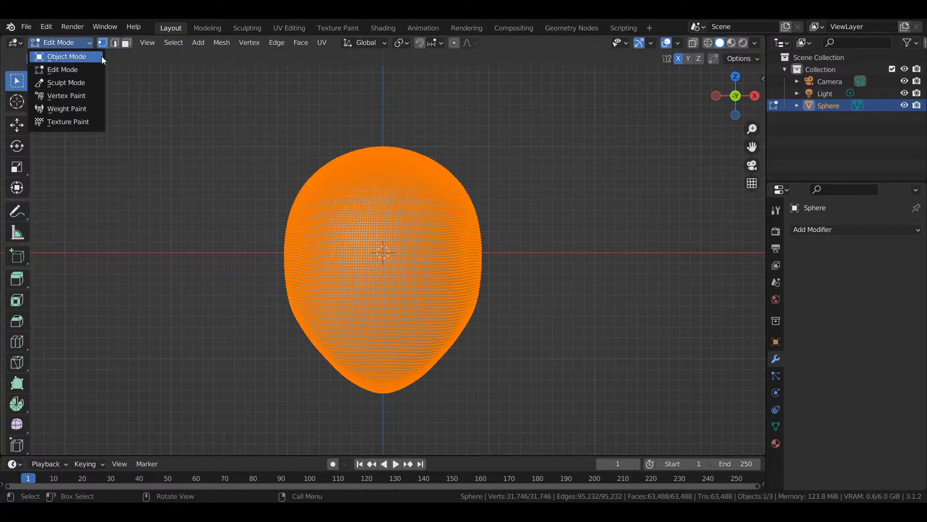
pyautogui.click(101, 57)
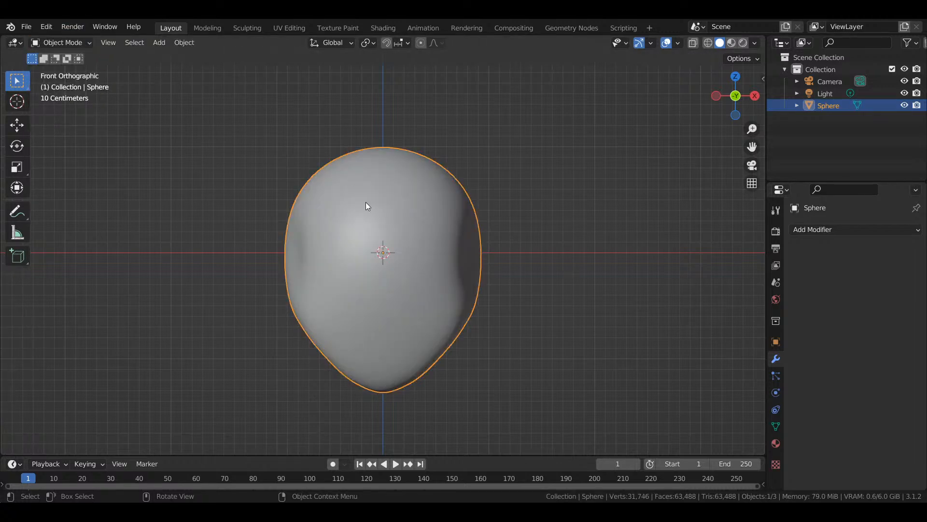
# - Delete the sculpted sphere and add a cube mesh in its place
pyautogui.press('Delete')
pyautogui.click(161, 42)
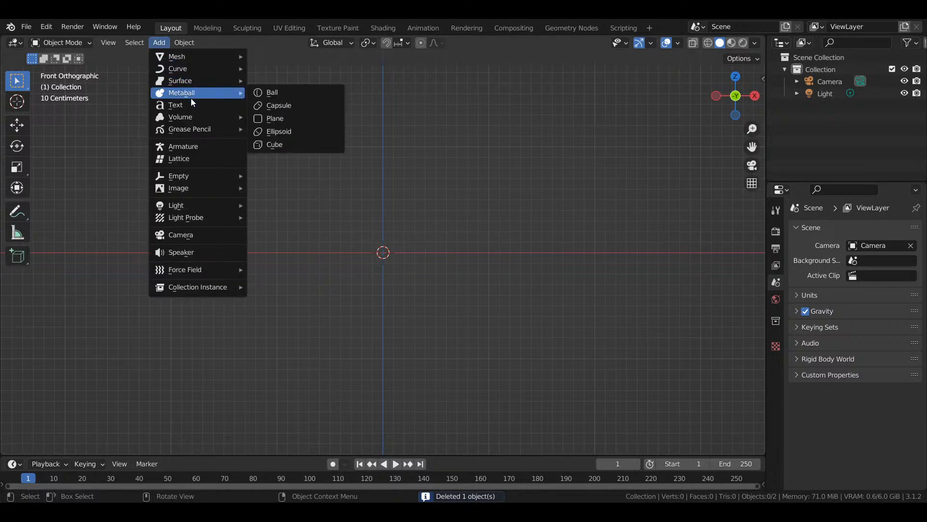
pyautogui.moveTo(190, 53)
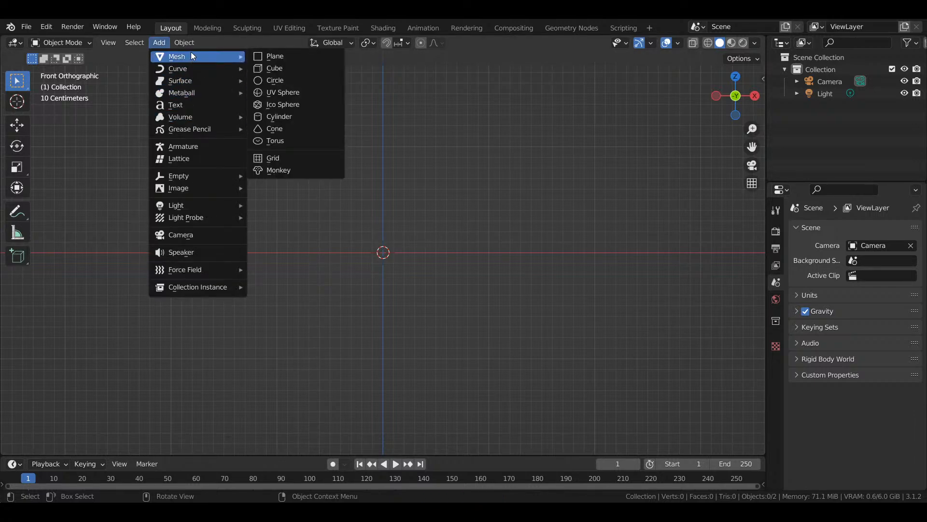
pyautogui.click(291, 72)
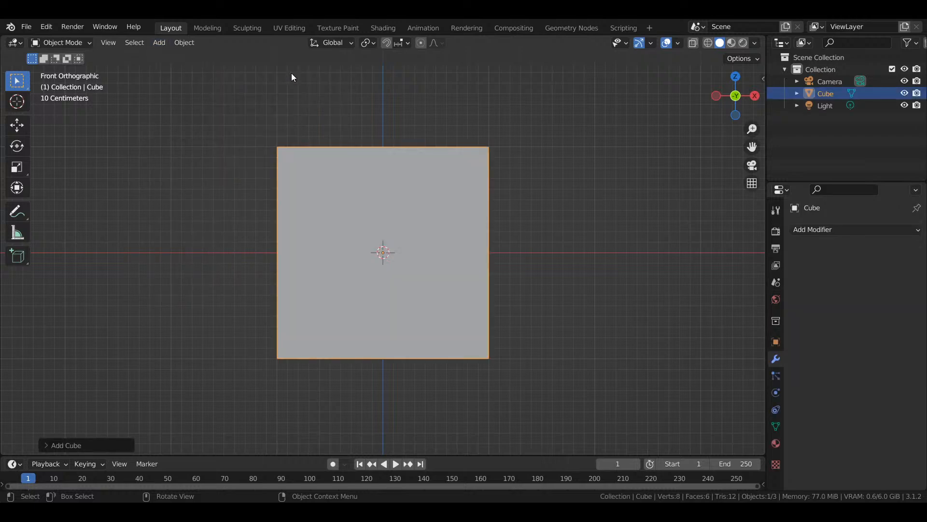
# - Try a Subdivision Surface modifier with 4 viewport levels on the cube, and remove the modifier again
pyautogui.click(812, 229)
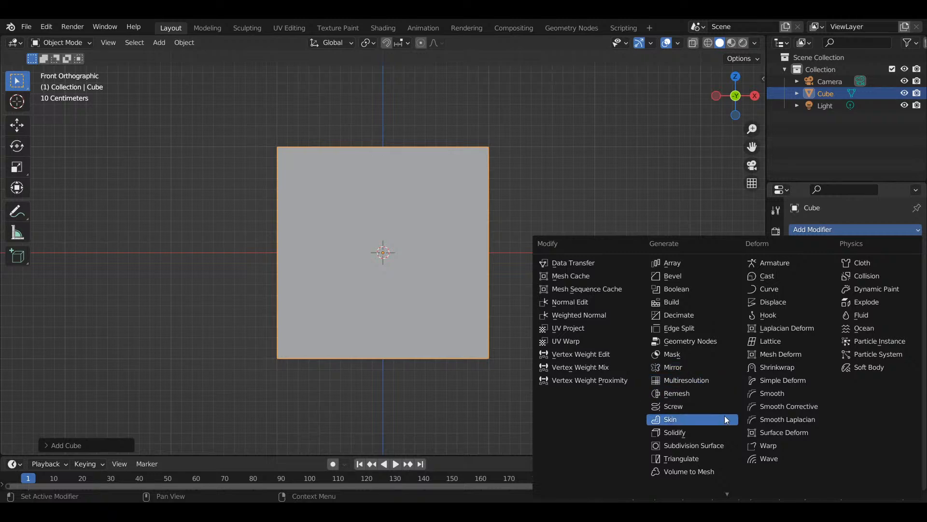
pyautogui.click(717, 448)
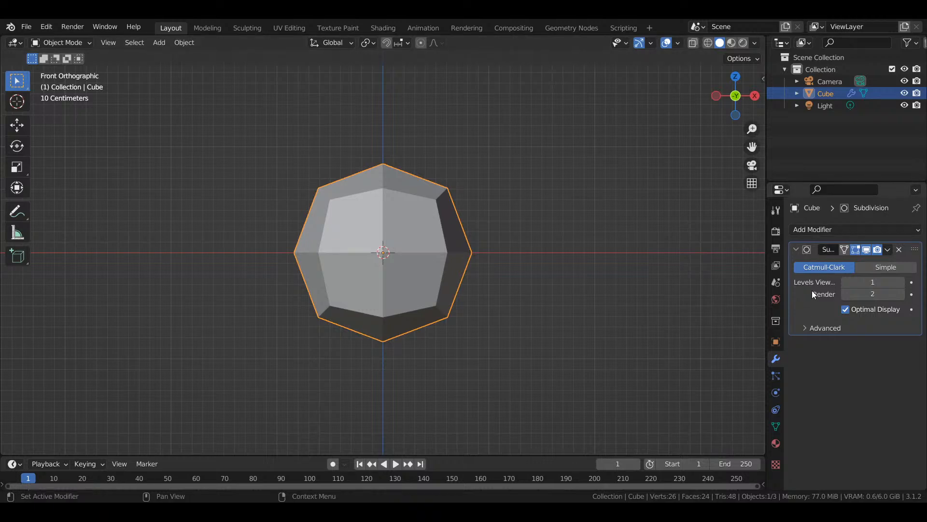
pyautogui.click(900, 282)
pyautogui.click(901, 282)
pyautogui.click(900, 282)
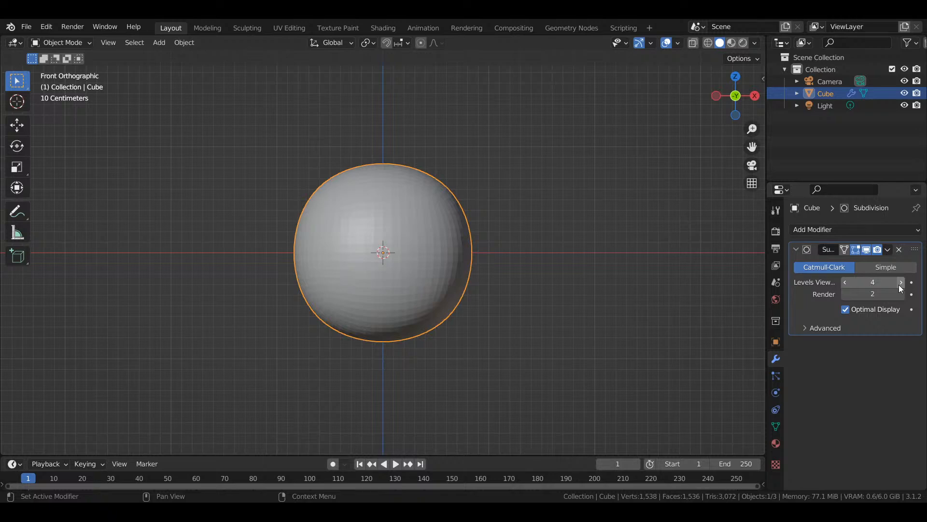
pyautogui.click(899, 250)
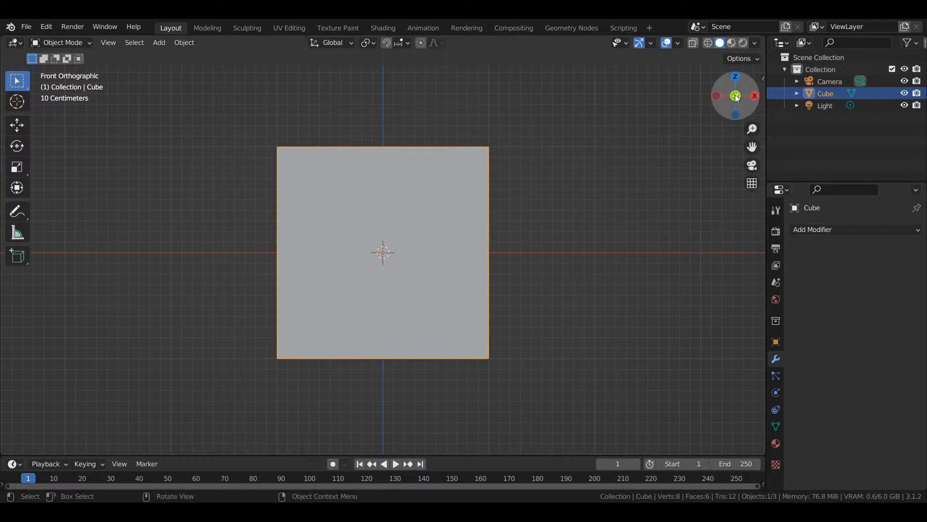
# - Switch the new cube from Object Mode to Sculpt Mode
pyautogui.moveTo(734, 99); pyautogui.dragTo(695, 145)
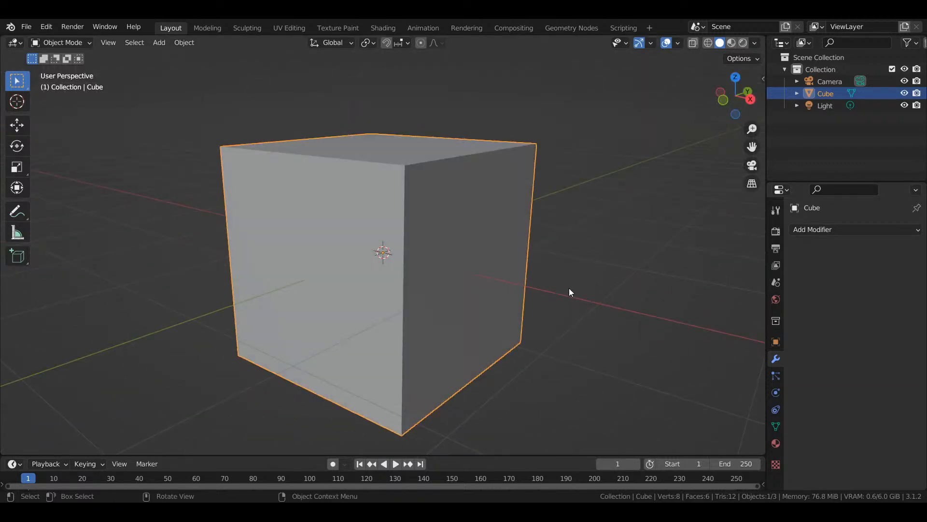
pyautogui.scroll(-3, 534, 267)
pyautogui.scroll(-2, 534, 268)
pyautogui.moveTo(729, 116)
pyautogui.mouseDown()
pyautogui.moveTo(720, 108)
pyautogui.moveTo(722, 130)
pyautogui.moveTo(730, 107)
pyautogui.mouseUp()
pyautogui.click(71, 42)
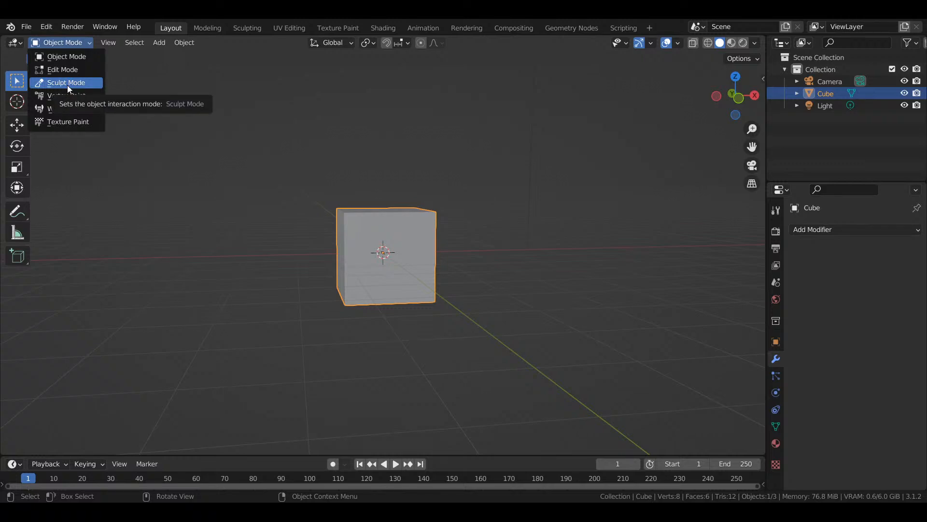
pyautogui.click(68, 85)
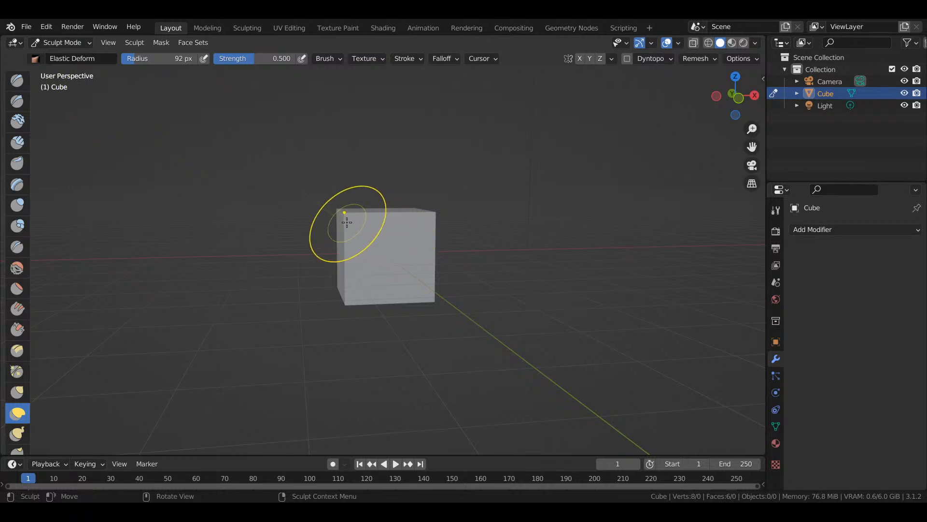
# - Turn on X mirror symmetry and Dyntopo for sculpting the cube from the front view
pyautogui.press('KP_1')
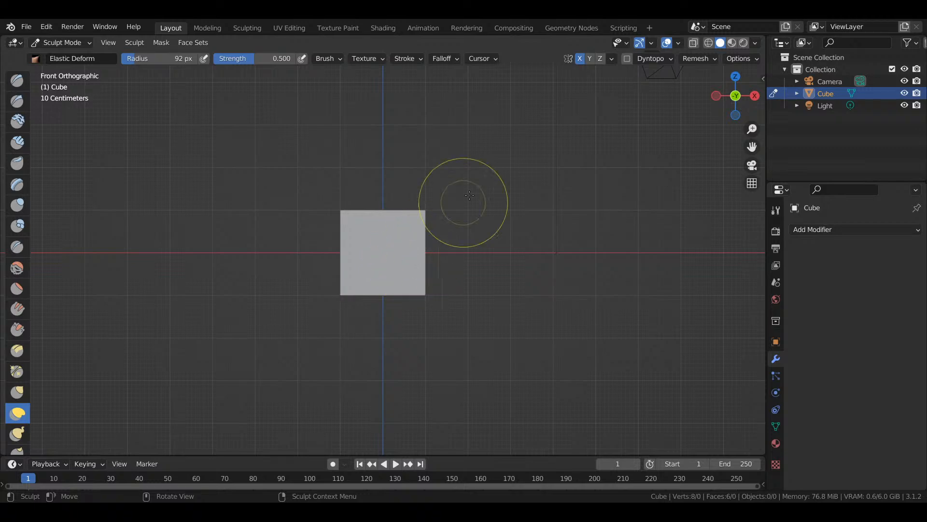
pyautogui.click(628, 59)
pyautogui.click(603, 80)
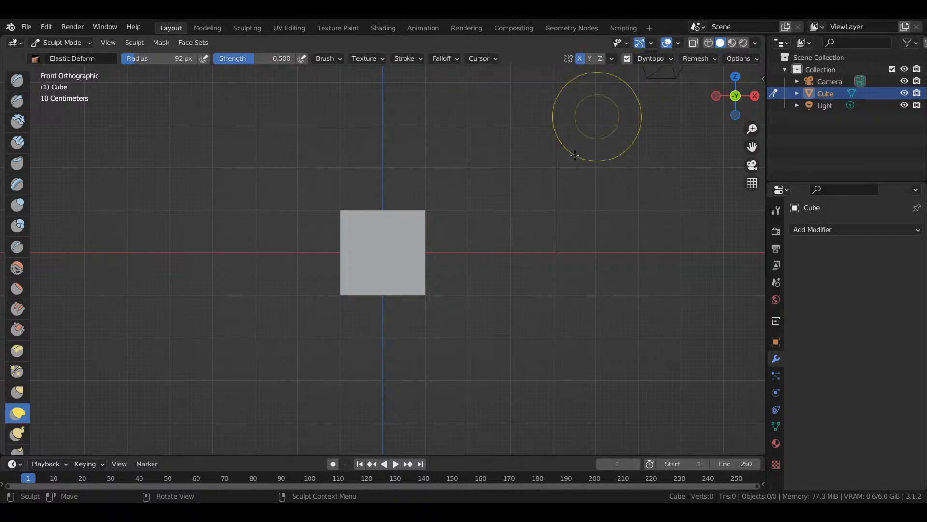
# - Narrow the cube into a taller block with Elastic Deform, pulling its upper and lower corners inward from the front
pyautogui.moveTo(421, 208)
pyautogui.mouseDown()
pyautogui.moveTo(307, 145)
pyautogui.moveTo(317, 103)
pyautogui.mouseUp()
pyautogui.moveTo(356, 279)
pyautogui.mouseDown()
pyautogui.moveTo(387, 283)
pyautogui.moveTo(445, 234)
pyautogui.moveTo(451, 209)
pyautogui.mouseUp()
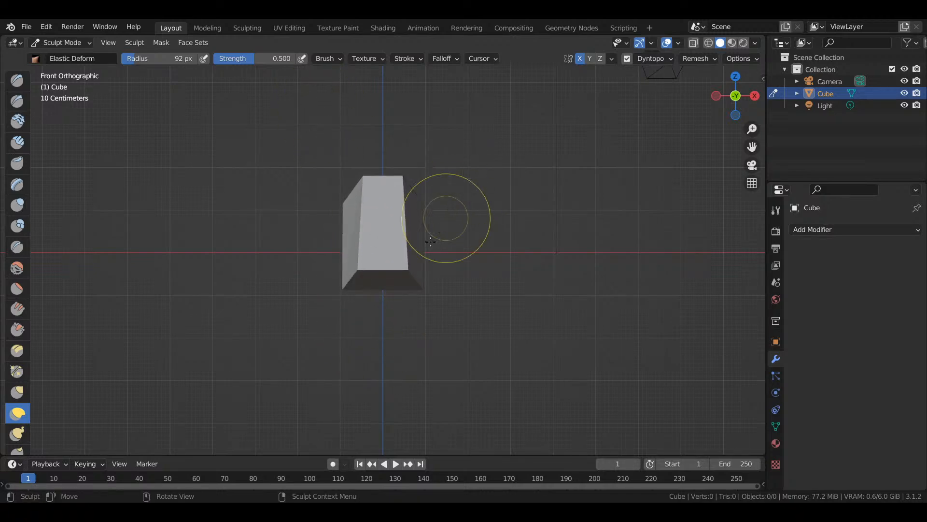
pyautogui.moveTo(413, 284)
pyautogui.mouseDown()
pyautogui.moveTo(329, 373)
pyautogui.moveTo(313, 370)
pyautogui.mouseUp()
pyautogui.moveTo(351, 220); pyautogui.dragTo(350, 219)
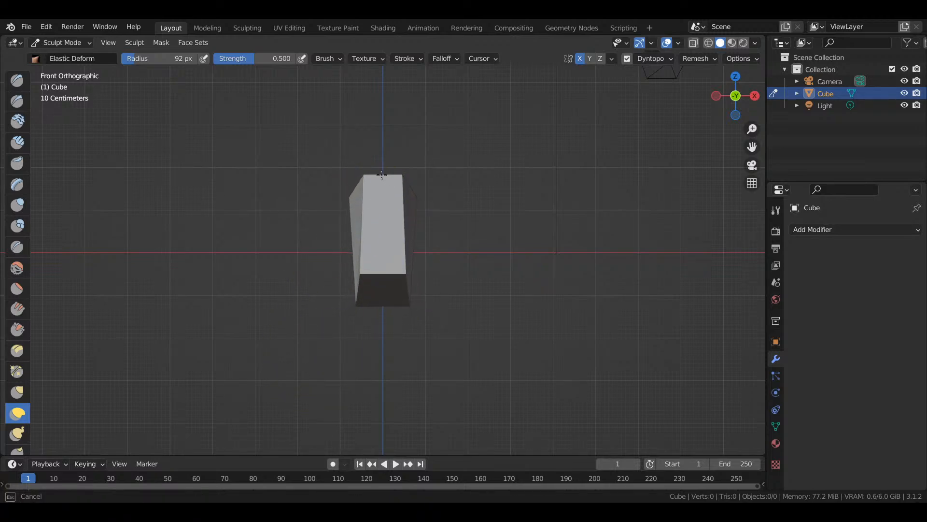
# - Widen the block's upper front edge with Elastic Deform so it tapers downward, and raise its base slightly
pyautogui.moveTo(321, 176); pyautogui.dragTo(321, 176)
pyautogui.moveTo(407, 177)
pyautogui.mouseDown()
pyautogui.moveTo(511, 169)
pyautogui.moveTo(549, 207)
pyautogui.mouseUp()
pyautogui.moveTo(379, 279); pyautogui.dragTo(376, 276)
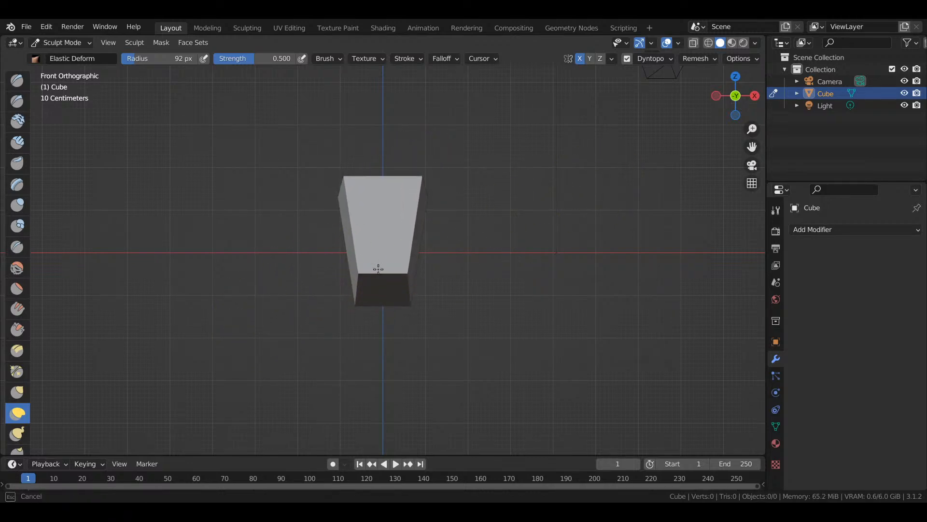
pyautogui.moveTo(387, 213); pyautogui.dragTo(385, 231)
pyautogui.moveTo(366, 302); pyautogui.dragTo(366, 301)
pyautogui.moveTo(382, 238); pyautogui.dragTo(385, 228)
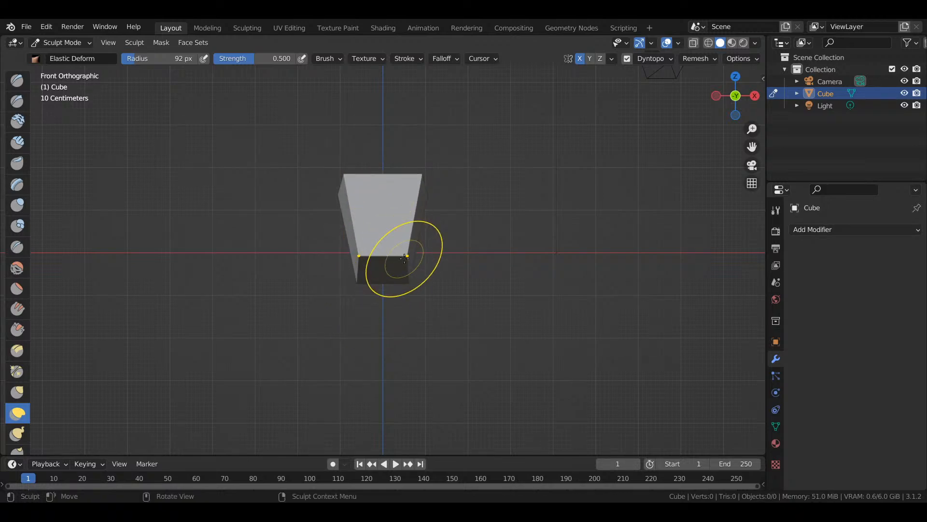
# - Pull the lower front edge down level with the base and the lower back edge forward with Elastic Deform
pyautogui.moveTo(364, 245); pyautogui.dragTo(359, 277)
pyautogui.moveTo(340, 342); pyautogui.dragTo(340, 365)
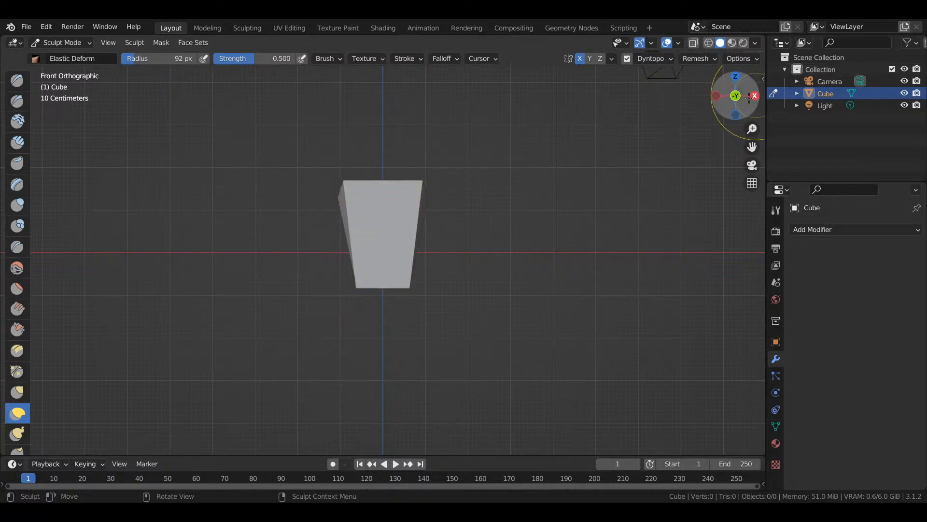
pyautogui.moveTo(735, 96)
pyautogui.mouseDown()
pyautogui.moveTo(802, 112)
pyautogui.moveTo(753, 114)
pyautogui.moveTo(739, 103)
pyautogui.mouseUp()
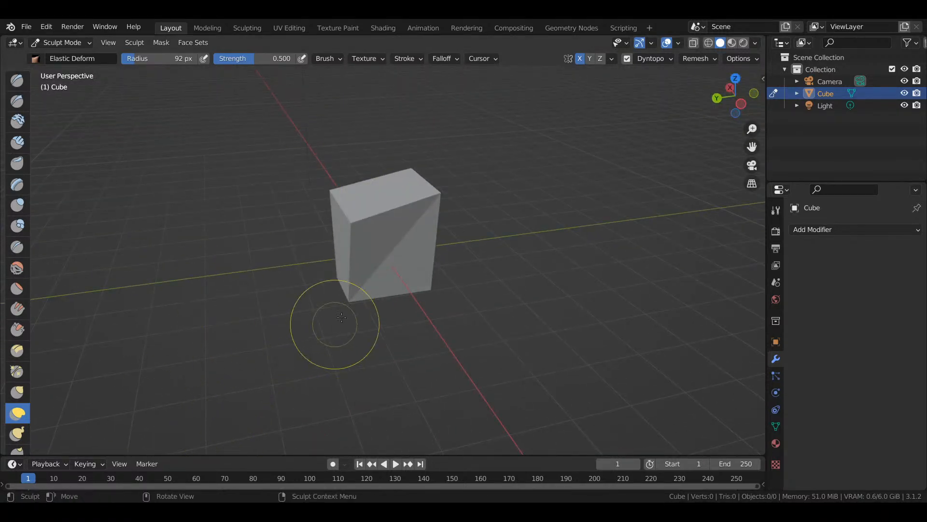
pyautogui.moveTo(350, 296); pyautogui.dragTo(439, 261)
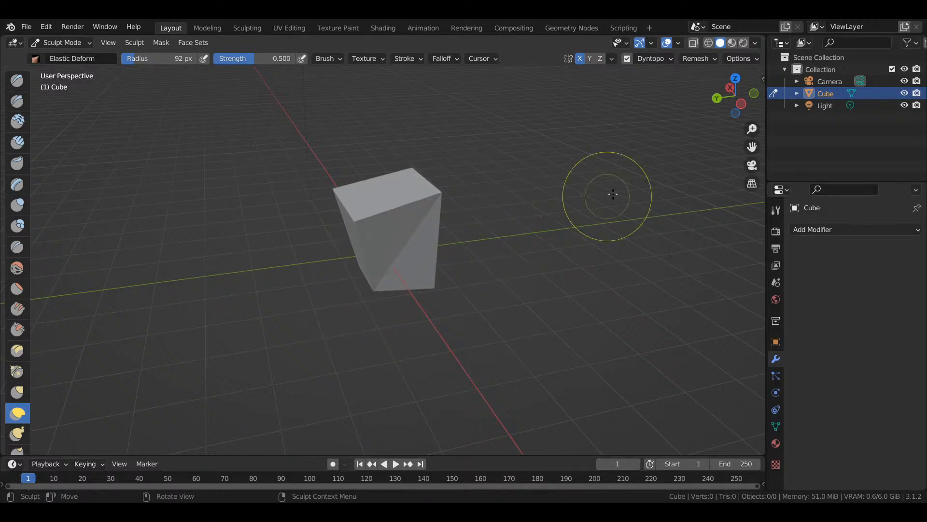
# - Sculpt raised and recessed face-like detail across the block's front face with the Draw brush
pyautogui.moveTo(734, 125); pyautogui.dragTo(762, 111)
pyautogui.scroll(3, 387, 270)
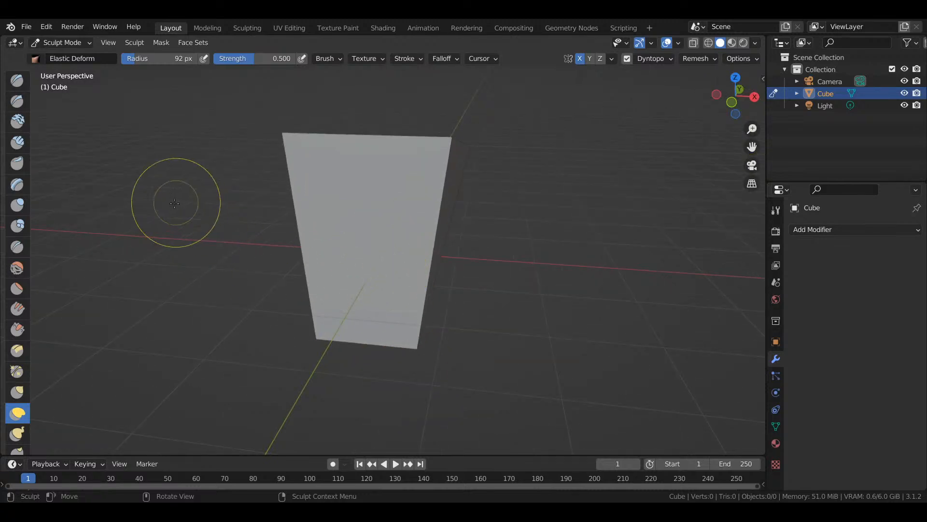
pyautogui.click(13, 84)
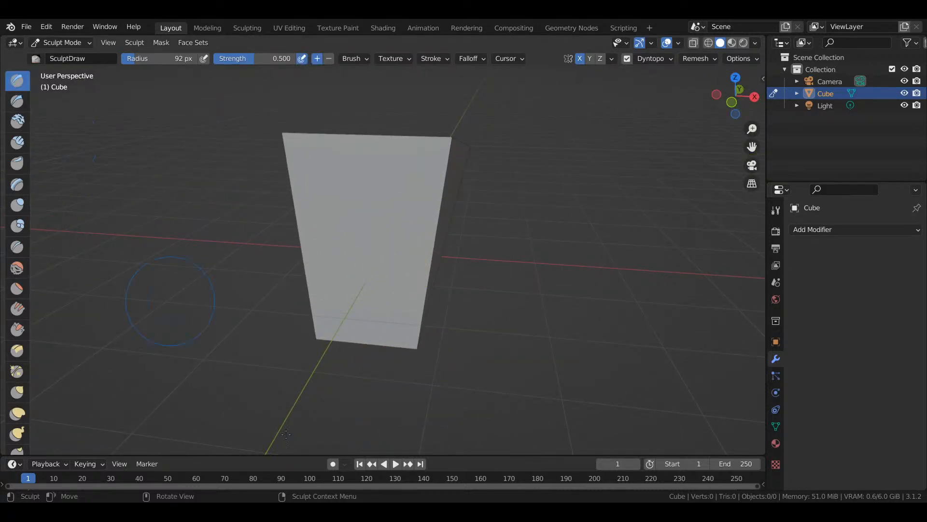
pyautogui.moveTo(305, 157)
pyautogui.mouseDown()
pyautogui.moveTo(325, 172)
pyautogui.moveTo(306, 157)
pyautogui.moveTo(287, 164)
pyautogui.moveTo(354, 155)
pyautogui.moveTo(292, 194)
pyautogui.mouseUp()
pyautogui.moveTo(288, 263)
pyautogui.mouseDown()
pyautogui.moveTo(343, 217)
pyautogui.moveTo(325, 228)
pyautogui.moveTo(338, 263)
pyautogui.moveTo(359, 256)
pyautogui.moveTo(356, 284)
pyautogui.moveTo(389, 271)
pyautogui.moveTo(387, 317)
pyautogui.moveTo(404, 316)
pyautogui.moveTo(410, 342)
pyautogui.moveTo(415, 336)
pyautogui.mouseUp()
pyautogui.moveTo(467, 129); pyautogui.dragTo(373, 156)
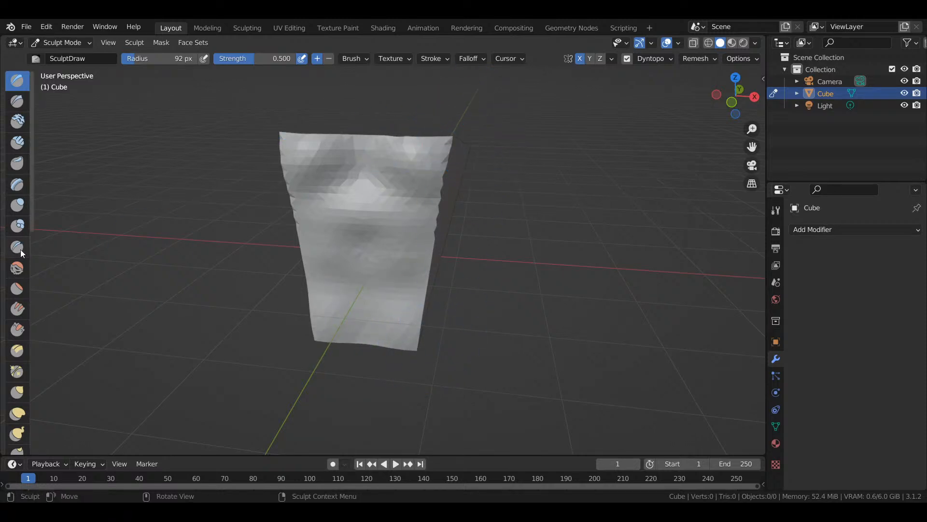
# - Bulge out the upper sides of the block with the Inflate/Deflate brush from the right view
pyautogui.click(15, 207)
pyautogui.moveTo(457, 144); pyautogui.dragTo(473, 146)
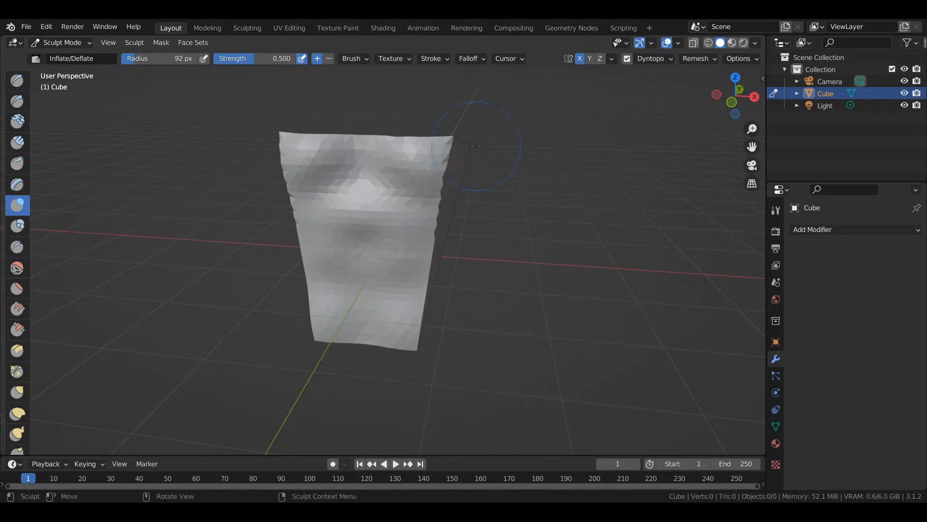
pyautogui.click(754, 96)
pyautogui.moveTo(383, 194)
pyautogui.mouseDown()
pyautogui.moveTo(369, 133)
pyautogui.moveTo(359, 135)
pyautogui.mouseUp()
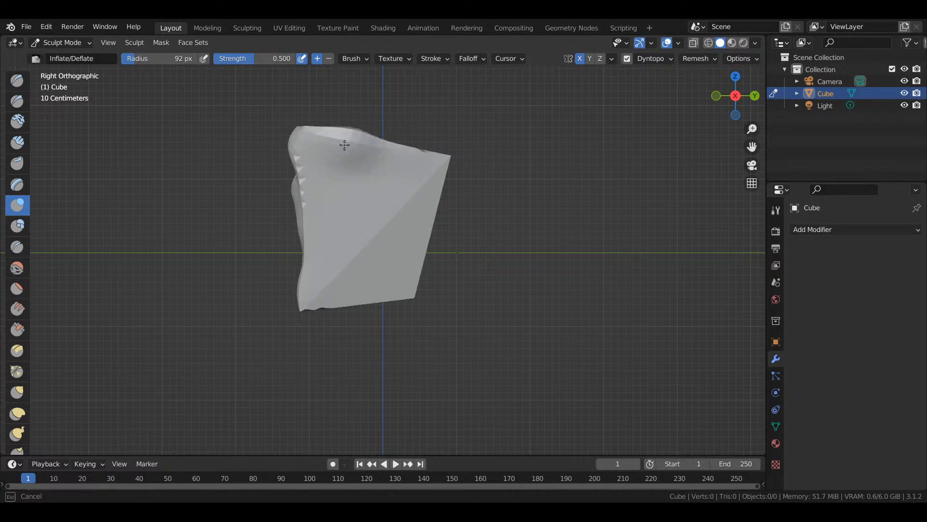
pyautogui.moveTo(385, 147); pyautogui.dragTo(374, 140)
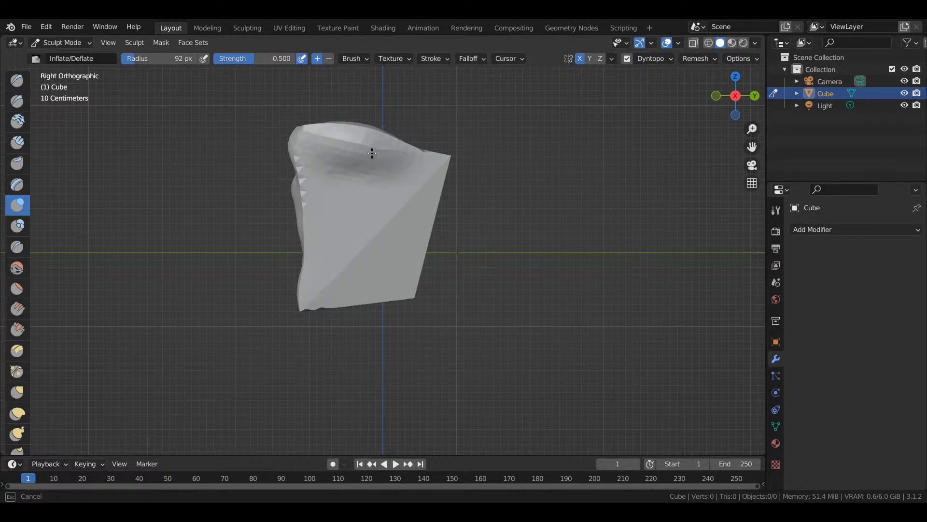
pyautogui.moveTo(361, 160); pyautogui.dragTo(375, 130)
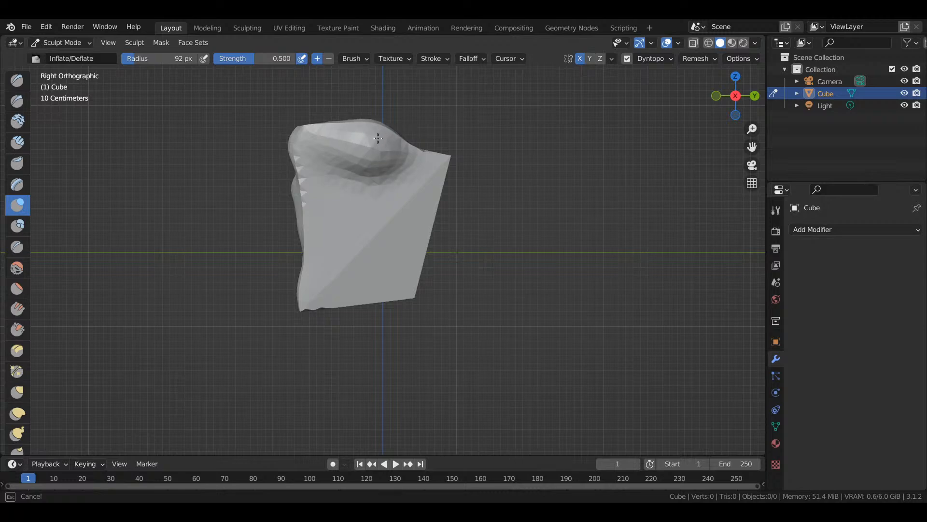
pyautogui.moveTo(376, 142); pyautogui.dragTo(379, 129)
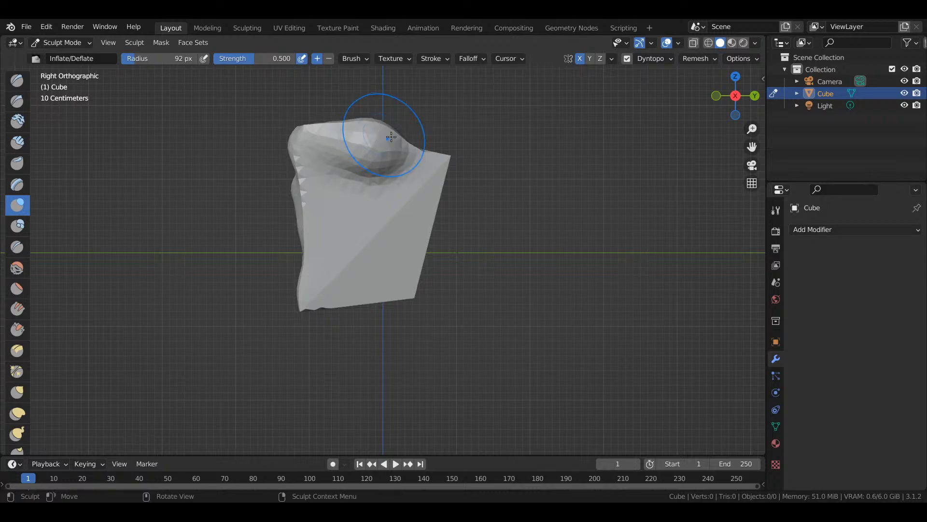
# - Push the upper back corner inward with the Grab brush, and smooth the back down to the base
pyautogui.click(17, 393)
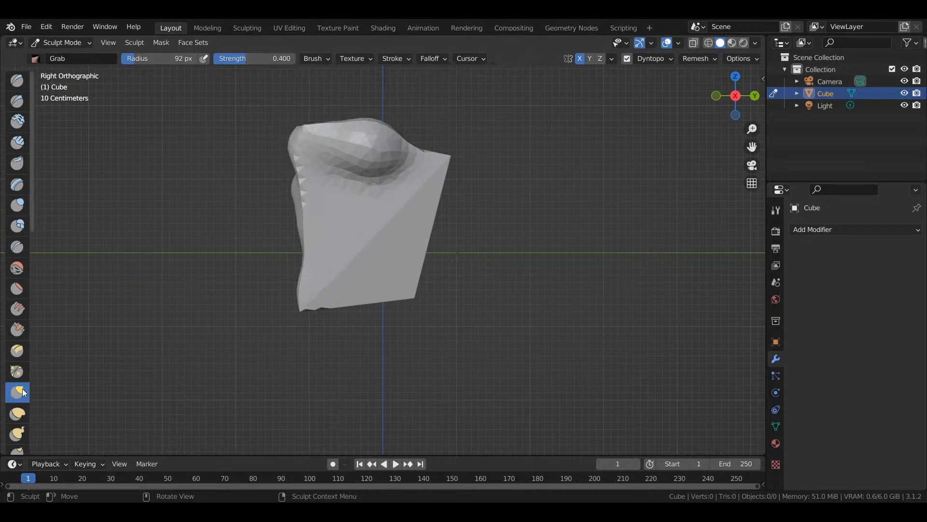
pyautogui.moveTo(449, 155)
pyautogui.mouseDown()
pyautogui.moveTo(421, 149)
pyautogui.moveTo(374, 164)
pyautogui.moveTo(451, 155)
pyautogui.moveTo(323, 165)
pyautogui.moveTo(414, 186)
pyautogui.mouseUp()
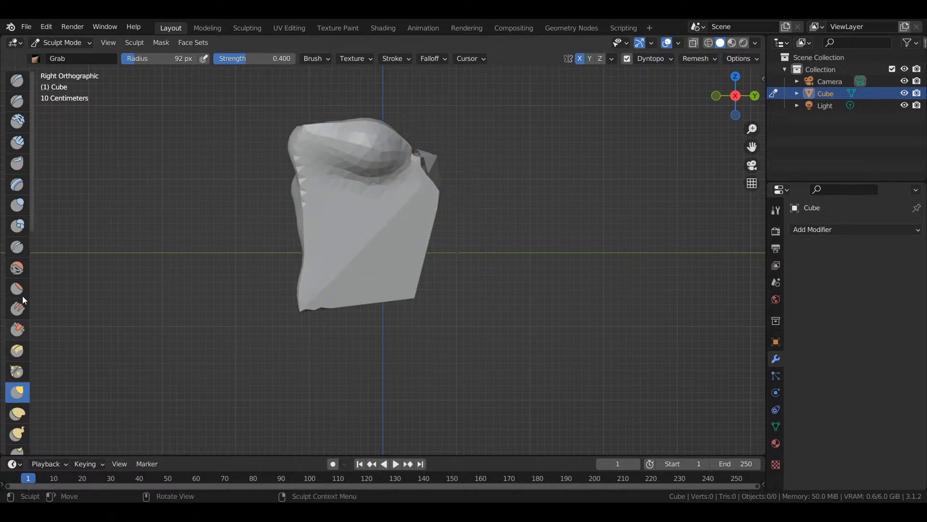
pyautogui.click(17, 225)
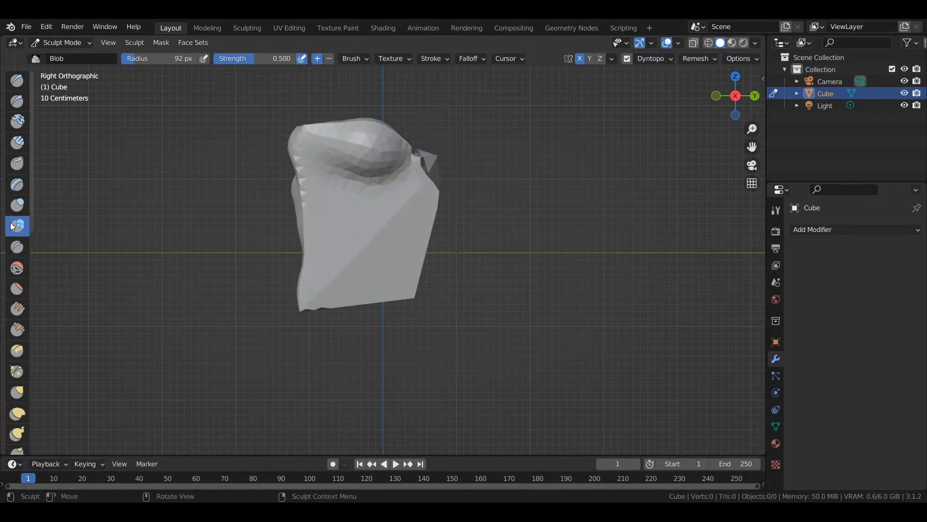
pyautogui.click(16, 265)
pyautogui.moveTo(435, 149); pyautogui.dragTo(425, 229)
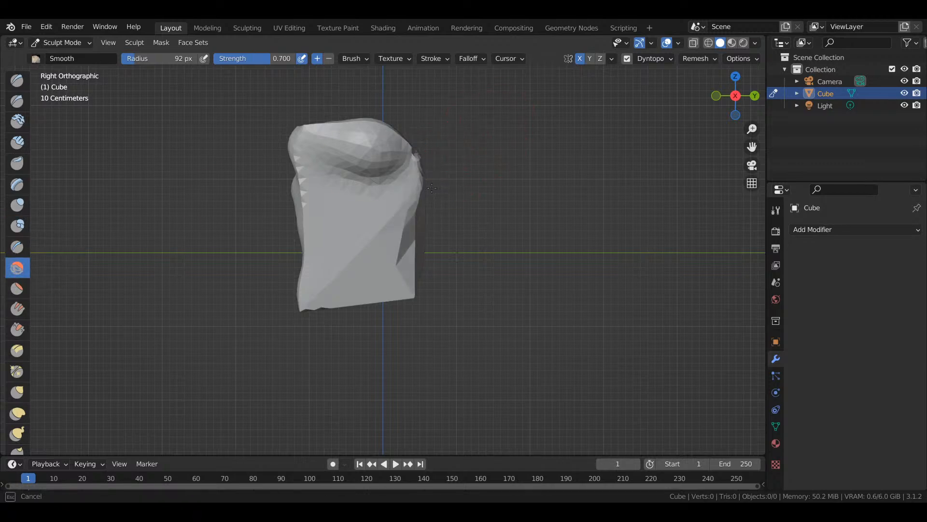
pyautogui.moveTo(422, 268)
pyautogui.mouseDown()
pyautogui.moveTo(422, 215)
pyautogui.moveTo(414, 223)
pyautogui.mouseUp()
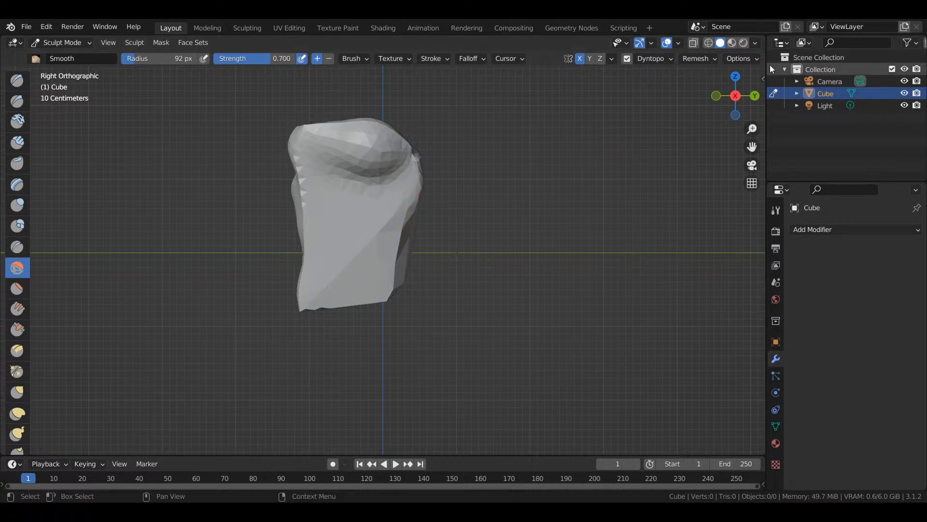
# - Smooth the block's sides below the bulges and the middle of its upper edge from the front view
pyautogui.press('KP_1')
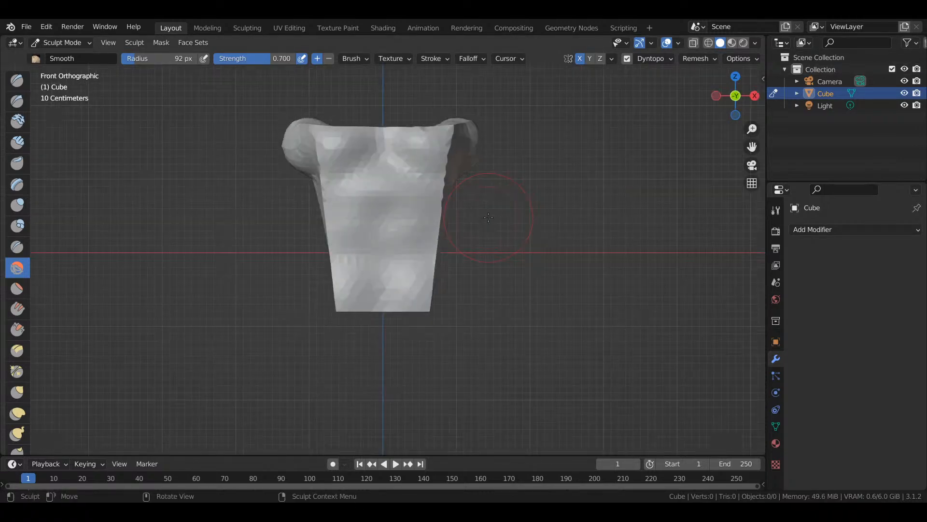
pyautogui.moveTo(454, 191)
pyautogui.mouseDown()
pyautogui.moveTo(427, 261)
pyautogui.moveTo(437, 202)
pyautogui.moveTo(455, 176)
pyautogui.moveTo(450, 214)
pyautogui.moveTo(427, 241)
pyautogui.mouseUp()
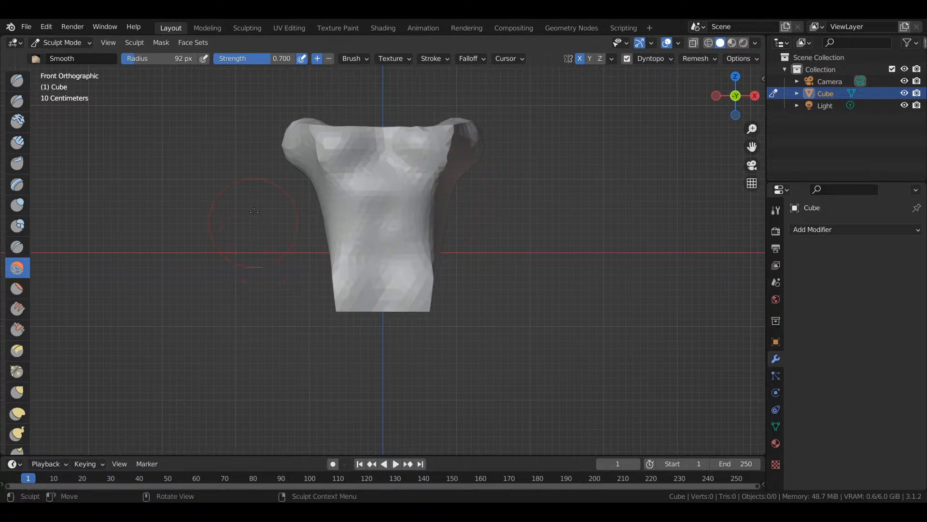
pyautogui.moveTo(314, 193)
pyautogui.mouseDown()
pyautogui.moveTo(325, 198)
pyautogui.moveTo(316, 167)
pyautogui.mouseUp()
pyautogui.moveTo(333, 130)
pyautogui.mouseDown()
pyautogui.moveTo(377, 140)
pyautogui.moveTo(300, 155)
pyautogui.mouseUp()
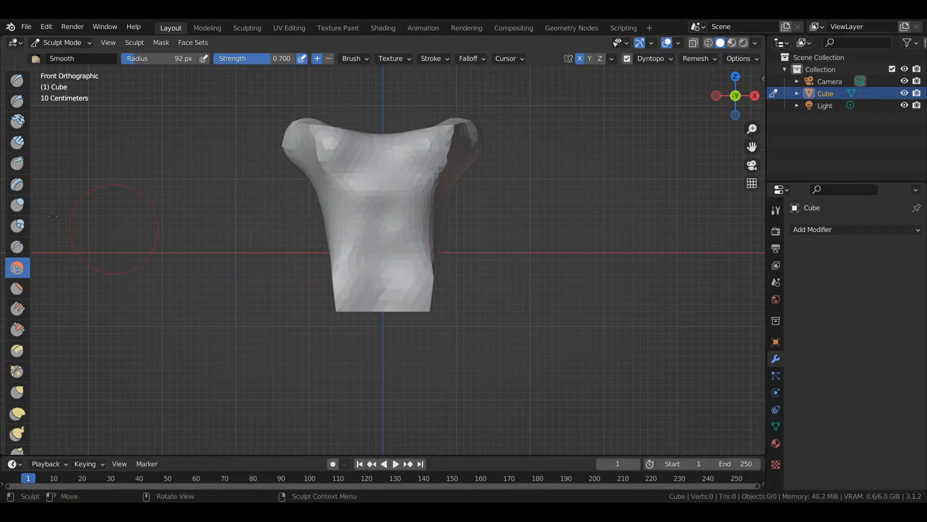
# - Build up the lower corners of the block with the Layer brush, and check the shape from the right view
pyautogui.click(18, 184)
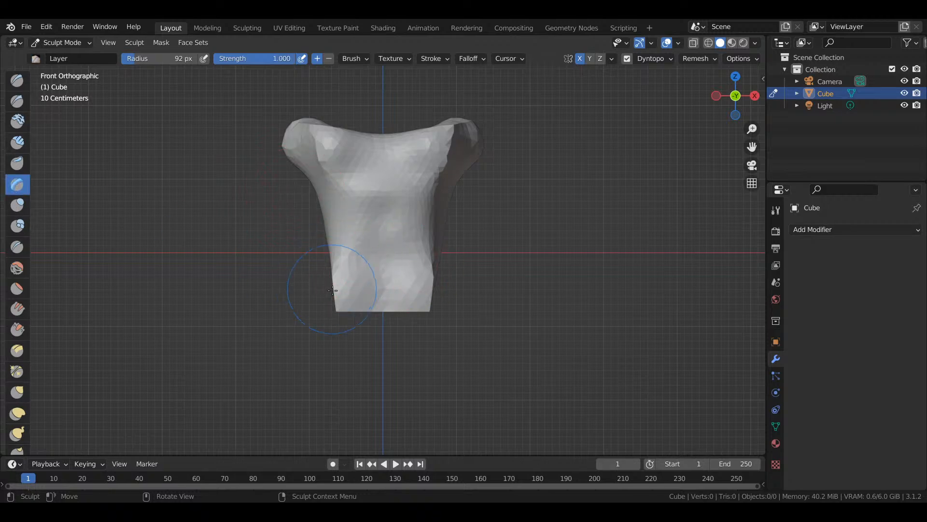
pyautogui.moveTo(331, 290); pyautogui.dragTo(335, 308)
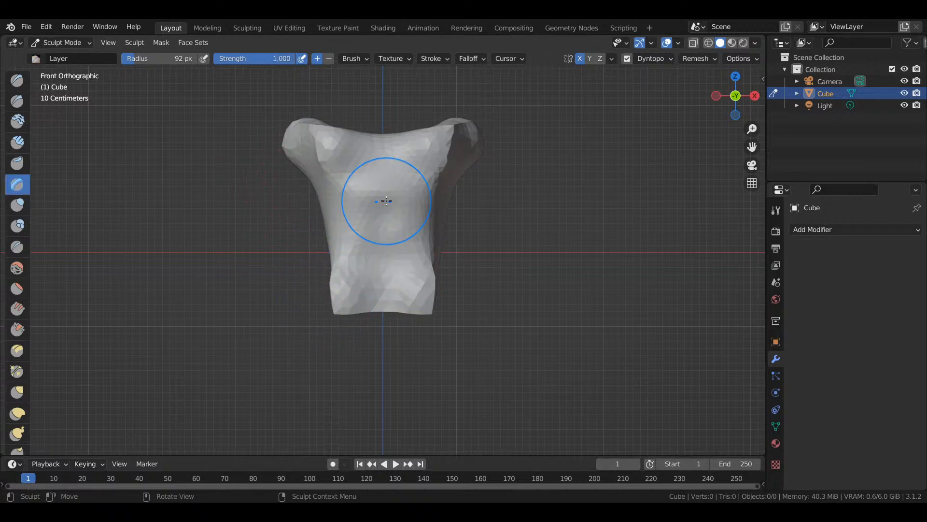
pyautogui.press('KP_3')
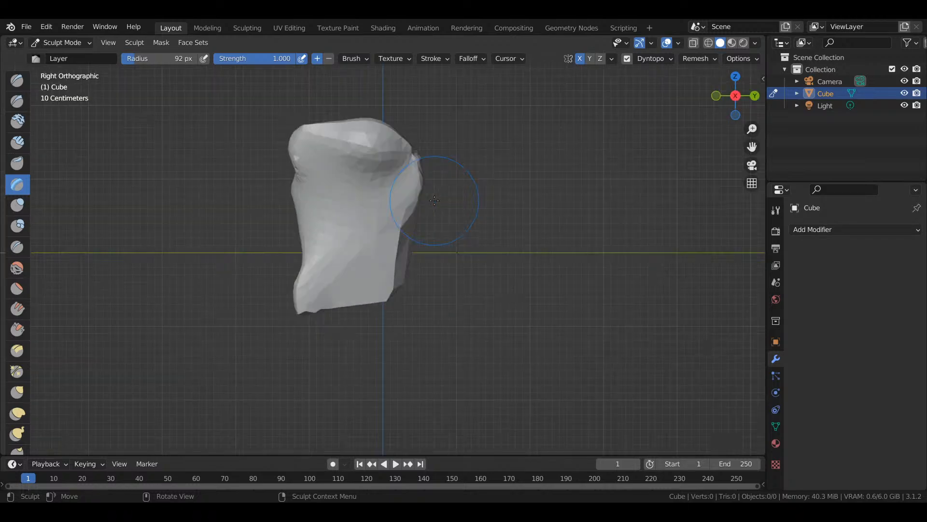
# - Build up the block's side and the middle of its upper edge into a neck stub with the Layer brush
pyautogui.moveTo(368, 275)
pyautogui.mouseDown()
pyautogui.moveTo(392, 284)
pyautogui.moveTo(394, 142)
pyautogui.moveTo(367, 145)
pyautogui.moveTo(372, 128)
pyautogui.moveTo(355, 119)
pyautogui.moveTo(387, 139)
pyautogui.moveTo(396, 128)
pyautogui.moveTo(381, 100)
pyautogui.mouseUp()
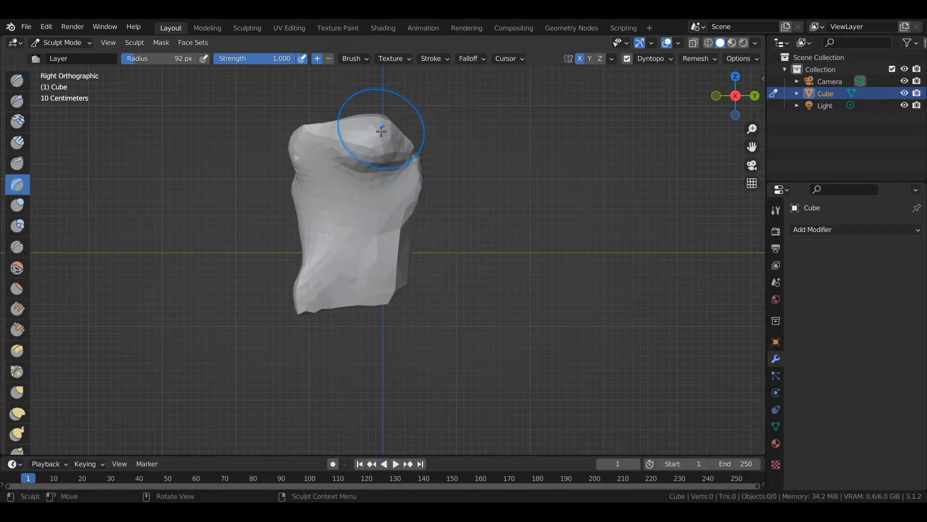
pyautogui.moveTo(736, 97); pyautogui.dragTo(755, 106)
pyautogui.moveTo(342, 173)
pyautogui.mouseDown()
pyautogui.moveTo(384, 157)
pyautogui.moveTo(319, 162)
pyautogui.moveTo(360, 158)
pyautogui.moveTo(334, 165)
pyautogui.moveTo(352, 161)
pyautogui.moveTo(345, 131)
pyautogui.moveTo(433, 128)
pyautogui.moveTo(357, 130)
pyautogui.moveTo(384, 131)
pyautogui.moveTo(377, 128)
pyautogui.moveTo(391, 121)
pyautogui.moveTo(381, 99)
pyautogui.moveTo(391, 99)
pyautogui.mouseUp()
pyautogui.press('KP_1')
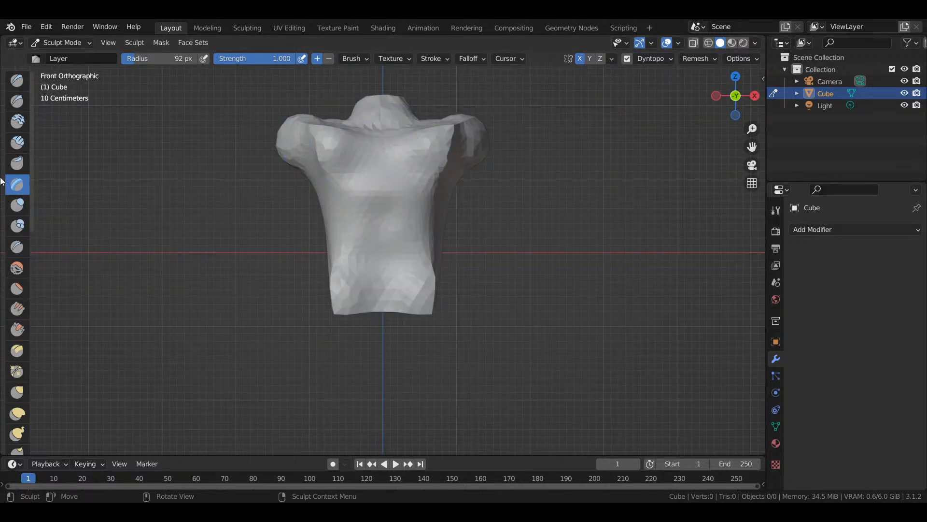
# - Scrape planes across the chest and along the shoulders with the Multi-plane Scrape brush from the front view
pyautogui.click(17, 350)
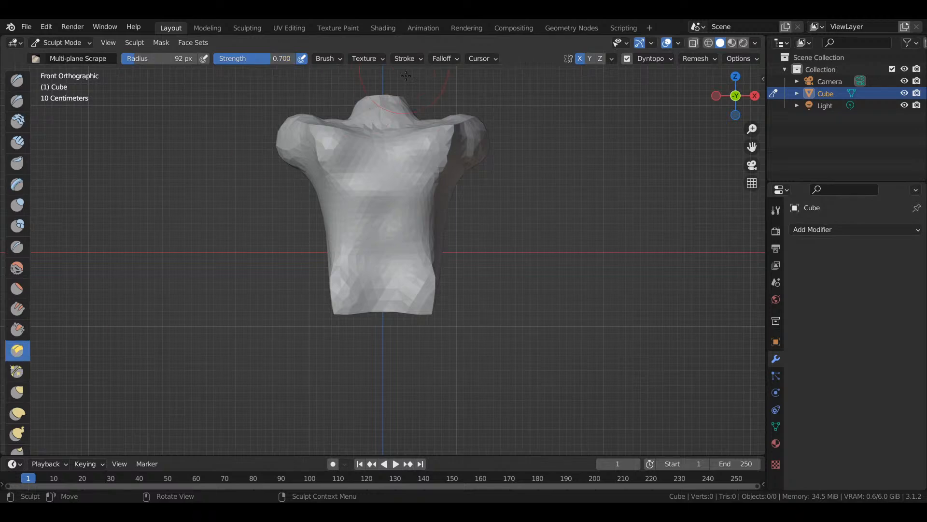
pyautogui.moveTo(341, 144)
pyautogui.mouseDown()
pyautogui.moveTo(362, 187)
pyautogui.moveTo(360, 222)
pyautogui.mouseUp()
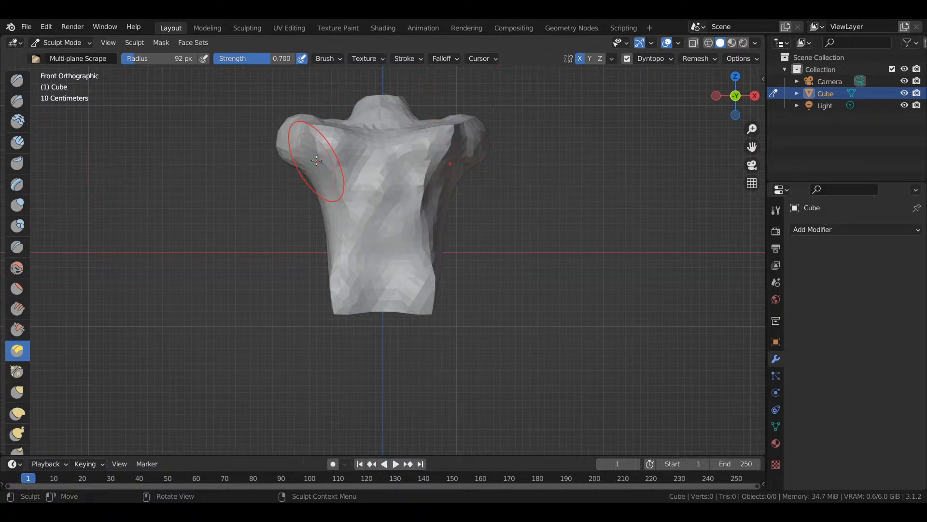
pyautogui.moveTo(306, 145)
pyautogui.mouseDown()
pyautogui.moveTo(325, 142)
pyautogui.moveTo(333, 154)
pyautogui.moveTo(388, 136)
pyautogui.moveTo(437, 151)
pyautogui.moveTo(445, 129)
pyautogui.mouseUp()
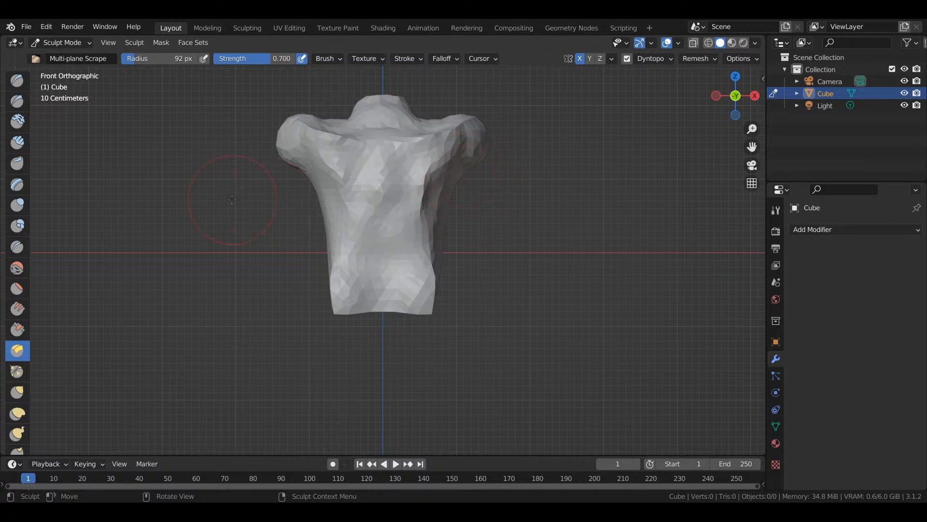
# - Carve the outer ends of the shoulders with Draw Sharp strokes, and swell them slightly with the Inflate/Deflate brush
pyautogui.click(18, 100)
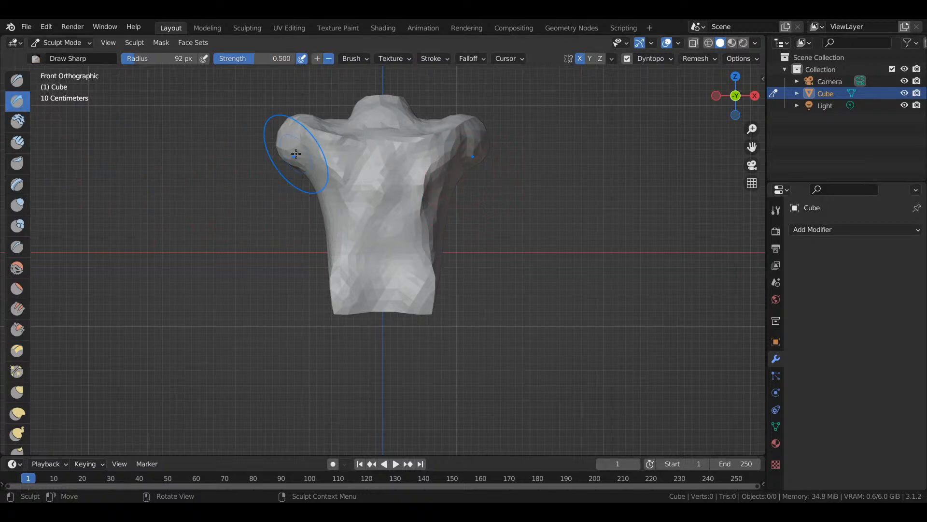
pyautogui.moveTo(286, 163); pyautogui.dragTo(267, 171)
pyautogui.moveTo(284, 140)
pyautogui.mouseDown()
pyautogui.moveTo(283, 159)
pyautogui.moveTo(212, 166)
pyautogui.mouseUp()
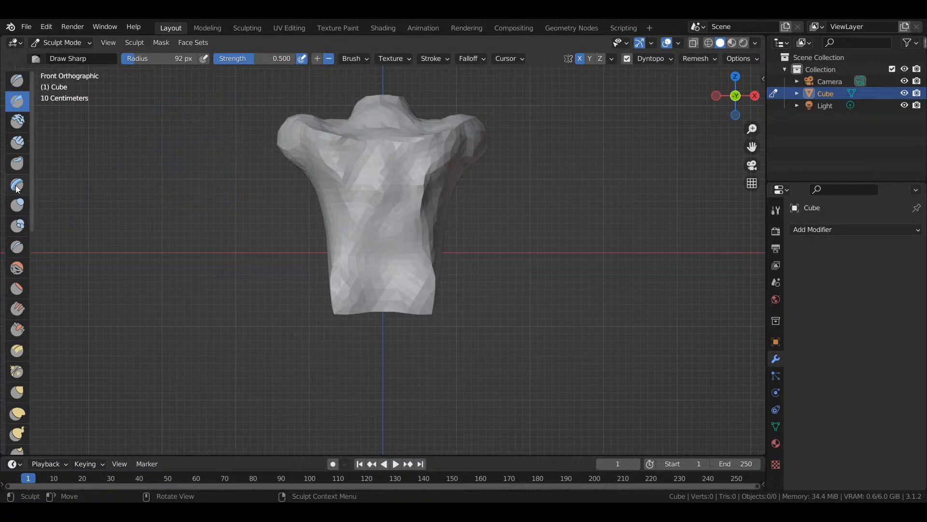
pyautogui.click(23, 205)
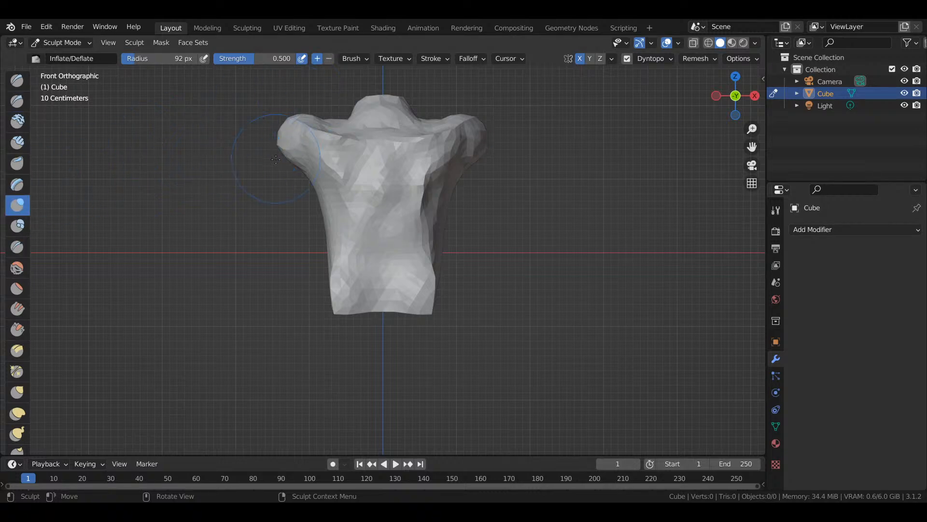
pyautogui.moveTo(284, 151); pyautogui.dragTo(280, 141)
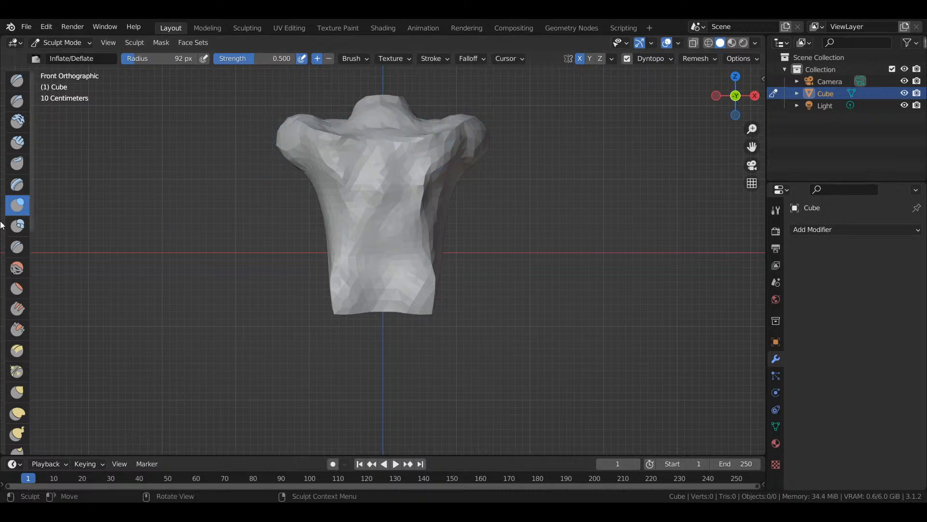
# - Pull the shoulder ends outward and down into upper-arm stubs with the Grab brush, and push the lower waist inward
pyautogui.click(17, 392)
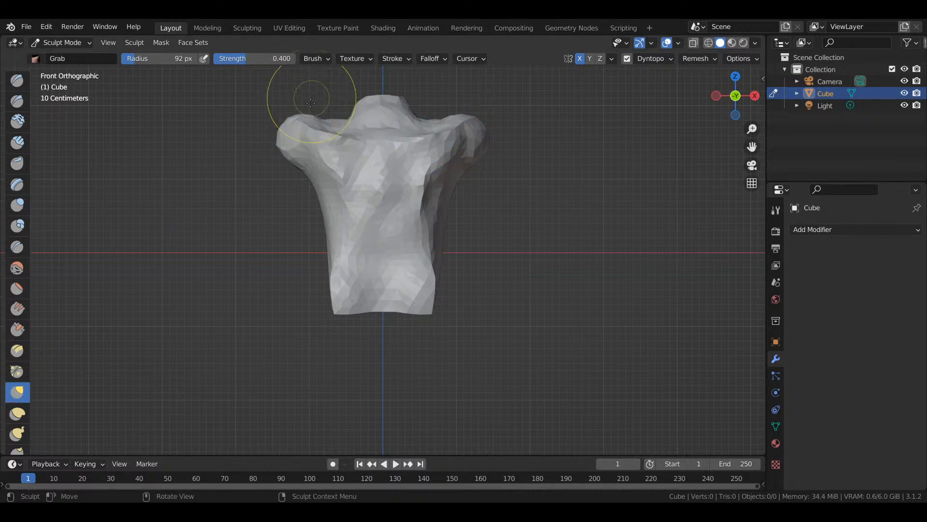
pyautogui.moveTo(274, 143); pyautogui.dragTo(238, 210)
pyautogui.moveTo(275, 178)
pyautogui.mouseDown()
pyautogui.moveTo(285, 223)
pyautogui.moveTo(270, 197)
pyautogui.mouseUp()
pyautogui.moveTo(267, 159); pyautogui.dragTo(234, 169)
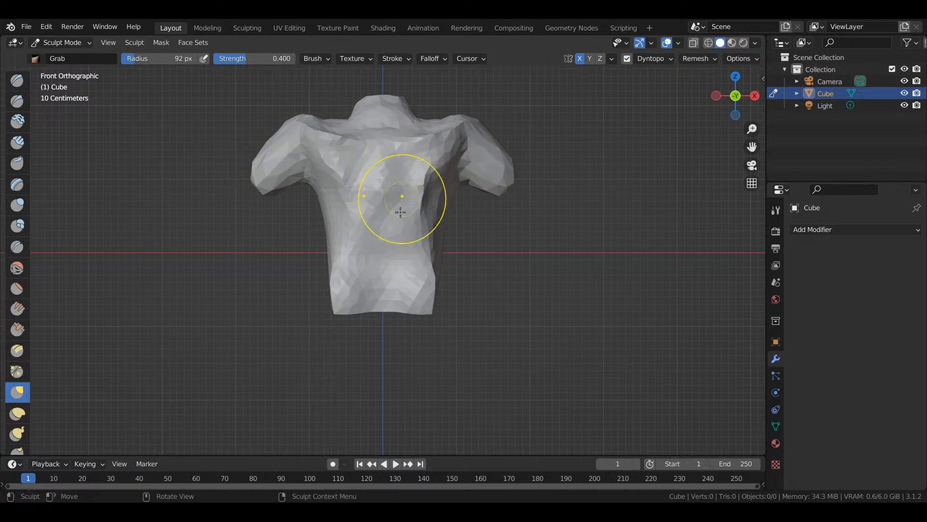
pyautogui.moveTo(438, 278); pyautogui.dragTo(410, 283)
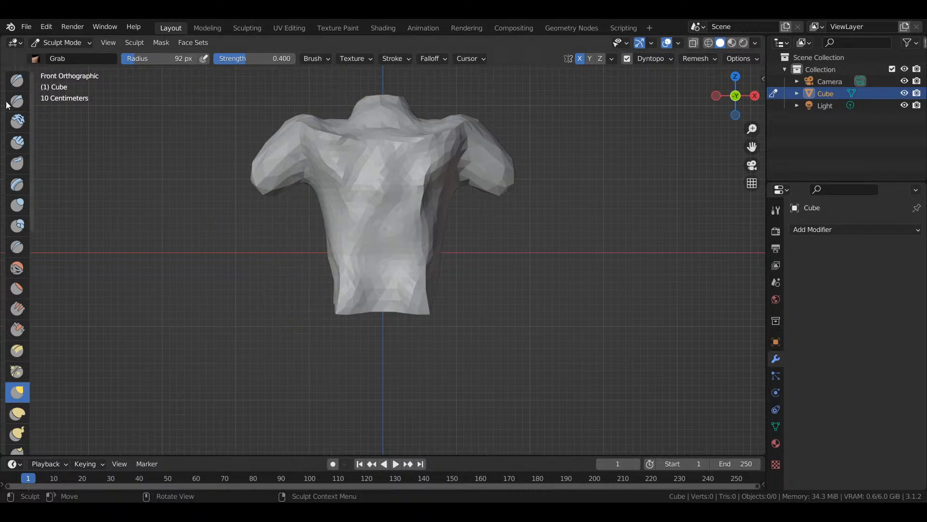
# - Switch to the Clay Thumb brush and set its stroke method to Airbrush with a rate of 0.021
pyautogui.click(17, 184)
pyautogui.click(17, 163)
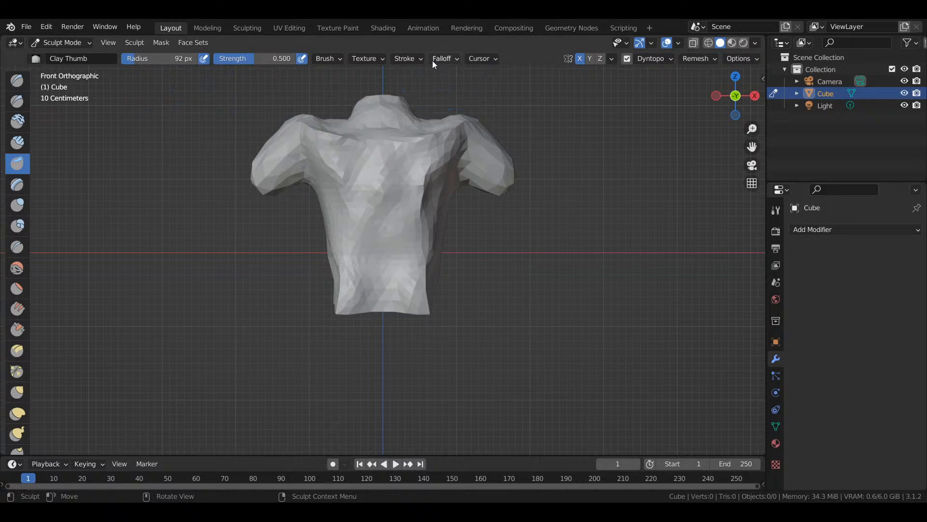
pyautogui.click(420, 58)
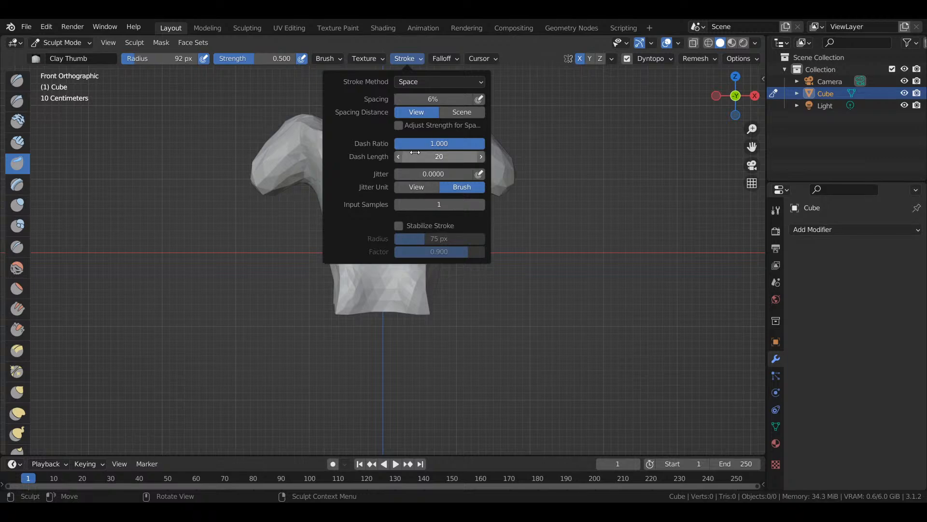
pyautogui.click(418, 78)
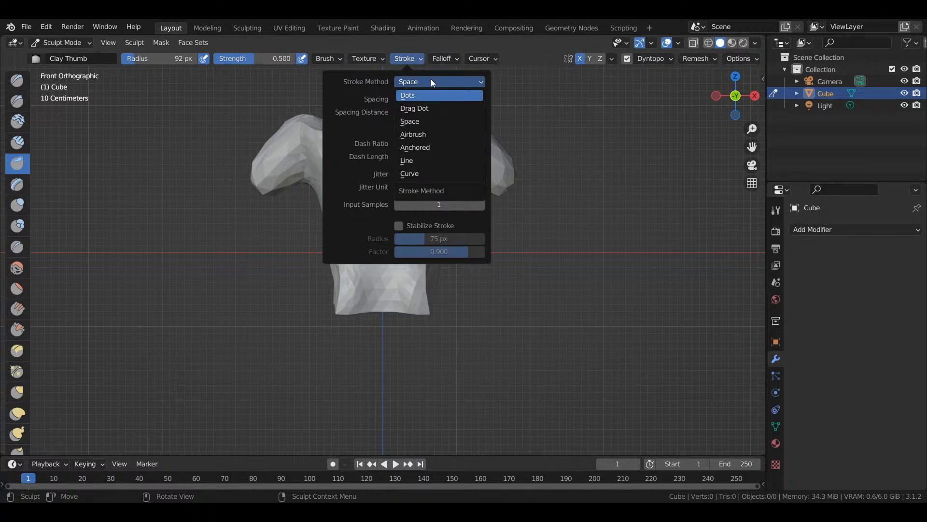
pyautogui.click(431, 82)
pyautogui.click(435, 83)
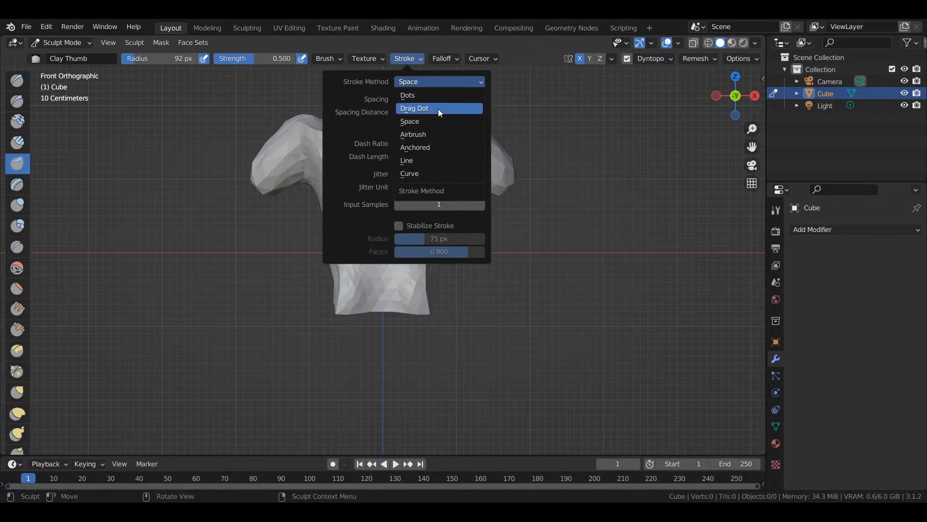
pyautogui.click(420, 134)
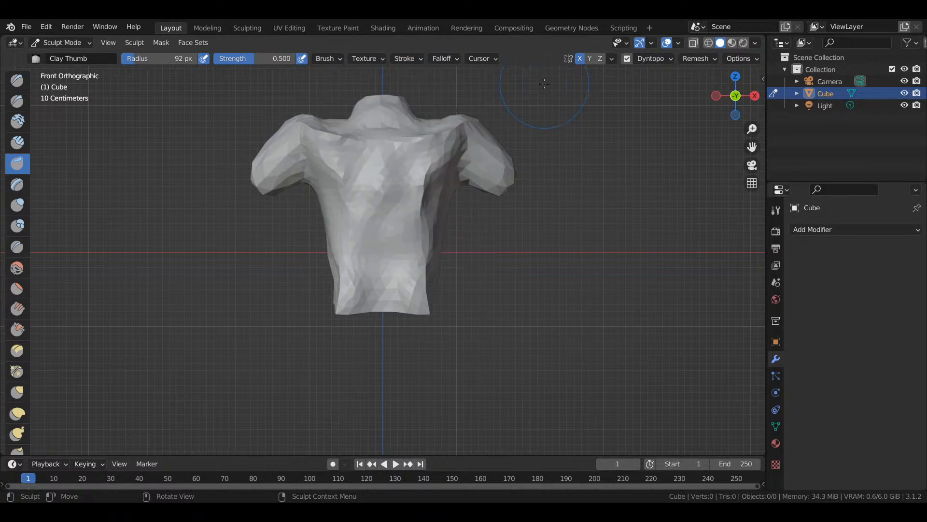
pyautogui.click(397, 62)
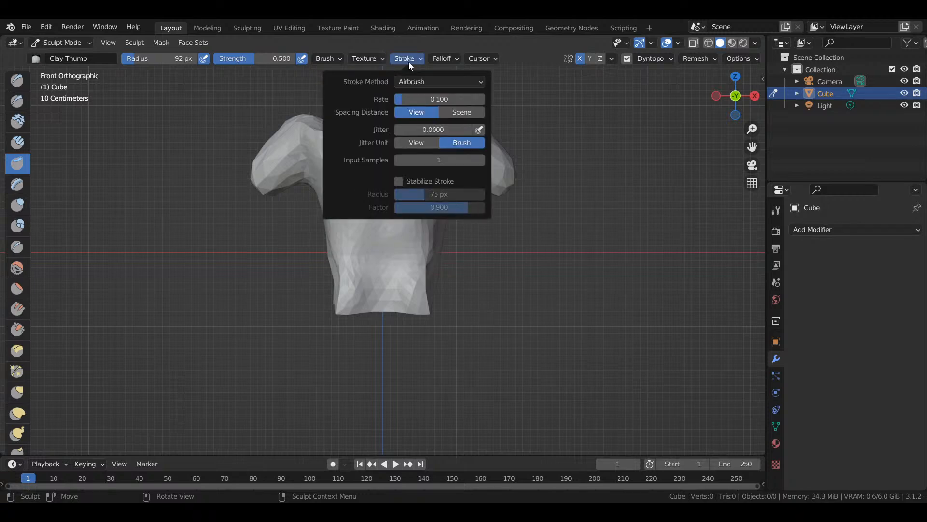
pyautogui.moveTo(396, 102)
pyautogui.mouseDown()
pyautogui.moveTo(387, 102)
pyautogui.moveTo(395, 100)
pyautogui.mouseUp()
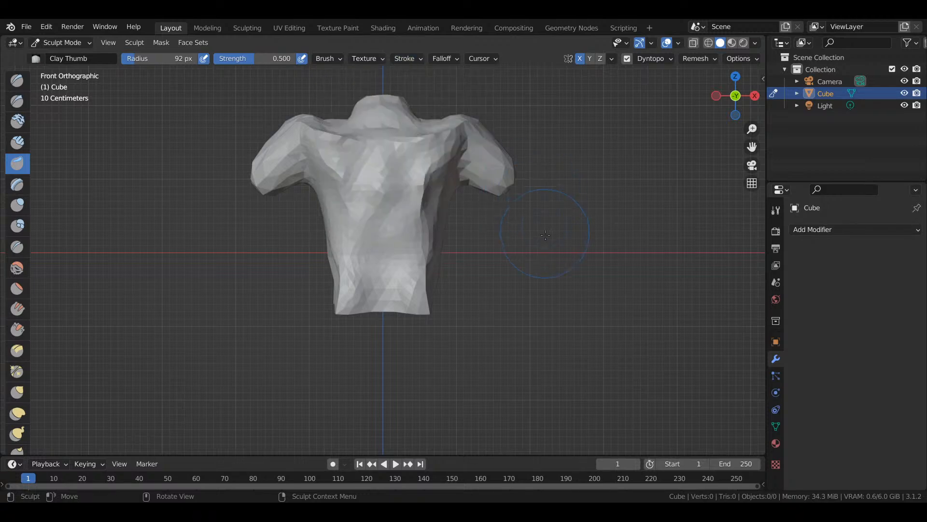
# - Try a Clay Thumb stroke across the upper chest and undo it
pyautogui.moveTo(425, 169)
pyautogui.mouseDown()
pyautogui.moveTo(381, 213)
pyautogui.moveTo(415, 173)
pyautogui.moveTo(407, 164)
pyautogui.moveTo(387, 203)
pyautogui.moveTo(379, 269)
pyautogui.moveTo(449, 140)
pyautogui.mouseUp()
pyautogui.hotkey('ctrl', 'z')
pyautogui.hotkey('ctrl', 'z')
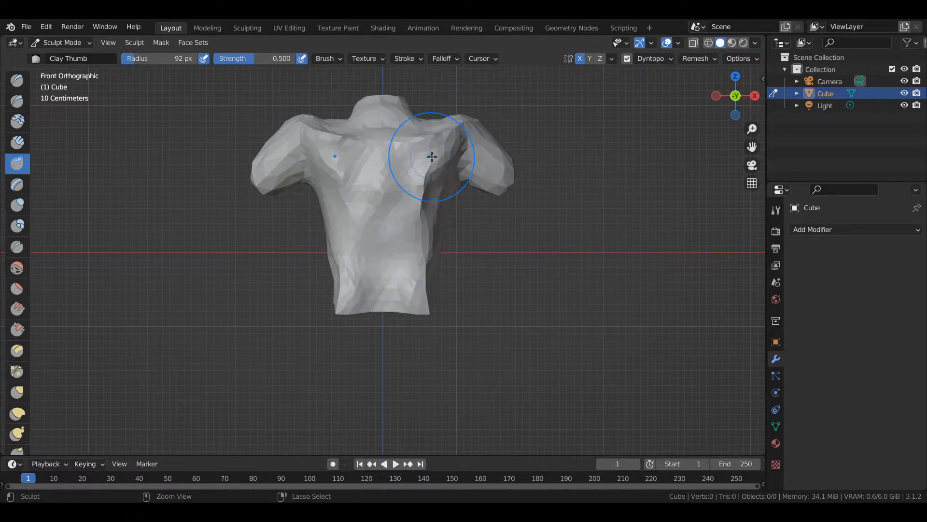
# - Lower the Airbrush rate further, and shape the chest and the sides of the torso with Clay Thumb strokes
pyautogui.click(375, 57)
pyautogui.moveTo(405, 58)
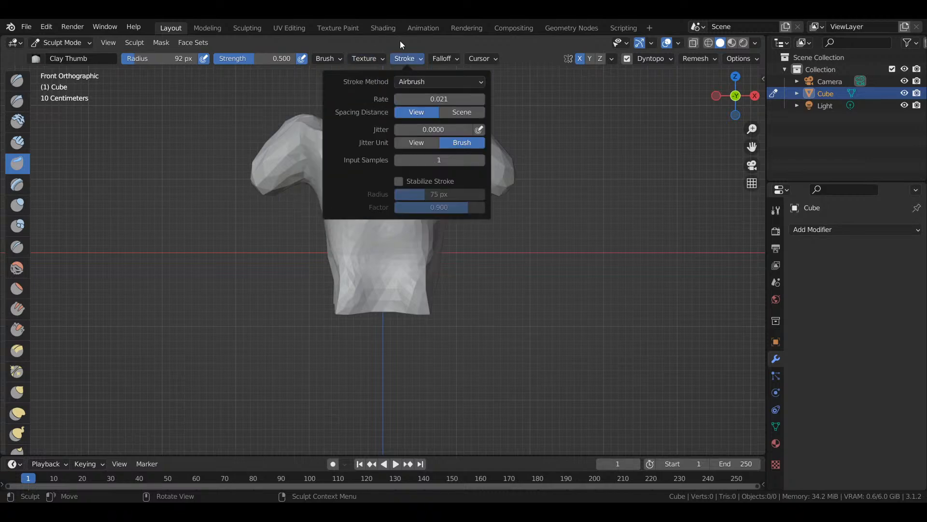
pyautogui.click(406, 99)
pyautogui.moveTo(405, 99); pyautogui.dragTo(399, 100)
pyautogui.moveTo(483, 206)
pyautogui.mouseDown()
pyautogui.moveTo(427, 233)
pyautogui.moveTo(438, 249)
pyautogui.moveTo(425, 187)
pyautogui.mouseUp()
pyautogui.moveTo(438, 222)
pyautogui.mouseDown()
pyautogui.moveTo(428, 298)
pyautogui.moveTo(433, 273)
pyautogui.moveTo(447, 301)
pyautogui.mouseUp()
pyautogui.moveTo(446, 251)
pyautogui.mouseDown()
pyautogui.moveTo(438, 223)
pyautogui.moveTo(438, 263)
pyautogui.moveTo(447, 204)
pyautogui.moveTo(444, 240)
pyautogui.mouseUp()
pyautogui.moveTo(443, 273)
pyautogui.mouseDown()
pyautogui.moveTo(442, 288)
pyautogui.moveTo(442, 244)
pyautogui.mouseUp()
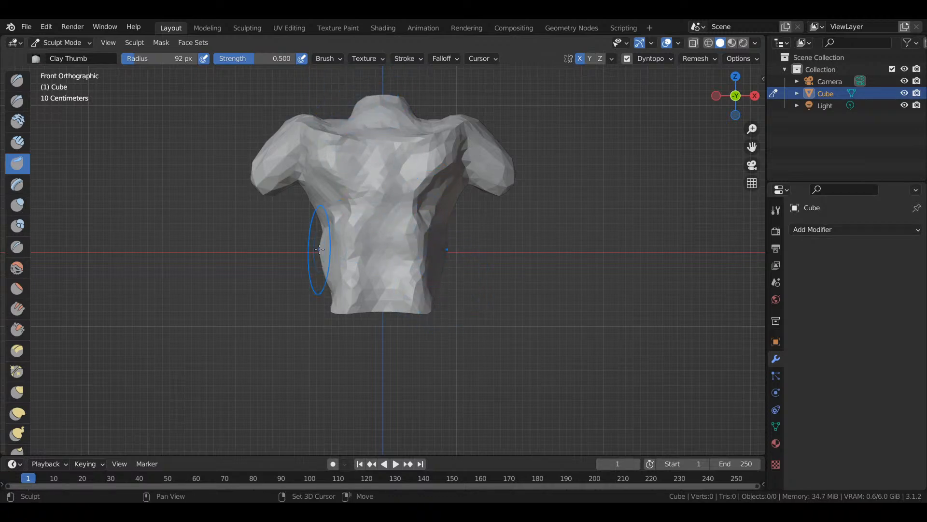
# - Smooth the waist sides and the arm stubs, and round out the stub ends with the Inflate/Deflate brush
pyautogui.keyDown('shift'); pyautogui.moveTo(319, 255); pyautogui.dragTo(333, 207); pyautogui.keyUp('shift')
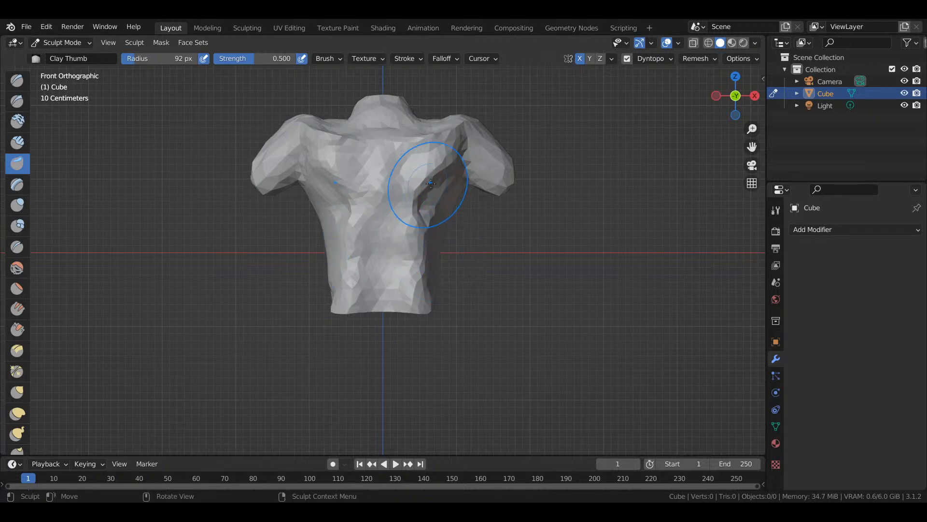
pyautogui.moveTo(502, 187)
pyautogui.keyDown('shift'); pyautogui.mouseDown()
pyautogui.moveTo(498, 173)
pyautogui.moveTo(513, 188)
pyautogui.mouseUp(); pyautogui.keyUp('shift')
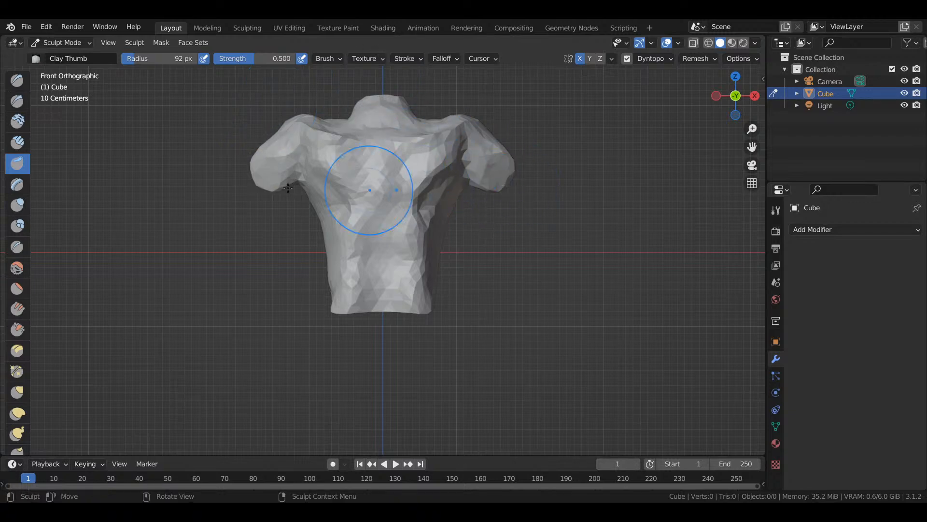
pyautogui.click(17, 205)
pyautogui.moveTo(261, 179); pyautogui.dragTo(252, 199)
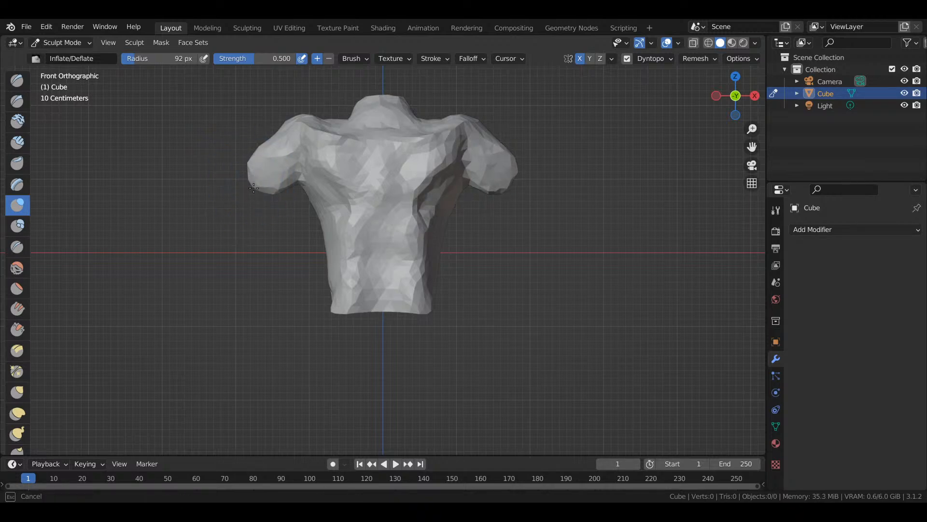
# - Extend the arm stubs outward and downward with the Blob brush
pyautogui.click(17, 225)
pyautogui.moveTo(319, 162)
pyautogui.mouseDown()
pyautogui.moveTo(253, 187)
pyautogui.moveTo(251, 204)
pyautogui.moveTo(226, 173)
pyautogui.moveTo(240, 211)
pyautogui.moveTo(234, 196)
pyautogui.mouseUp()
pyautogui.click(251, 189)
pyautogui.click(250, 196)
# - Cut into the armpit from below with the Crease brush at a radius of 34 px
pyautogui.click(17, 76)
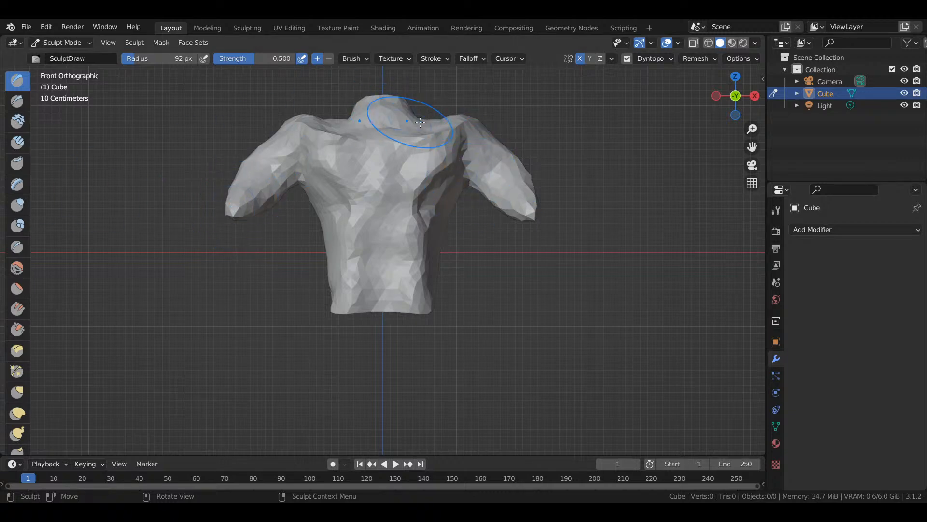
pyautogui.moveTo(735, 95); pyautogui.dragTo(580, 38)
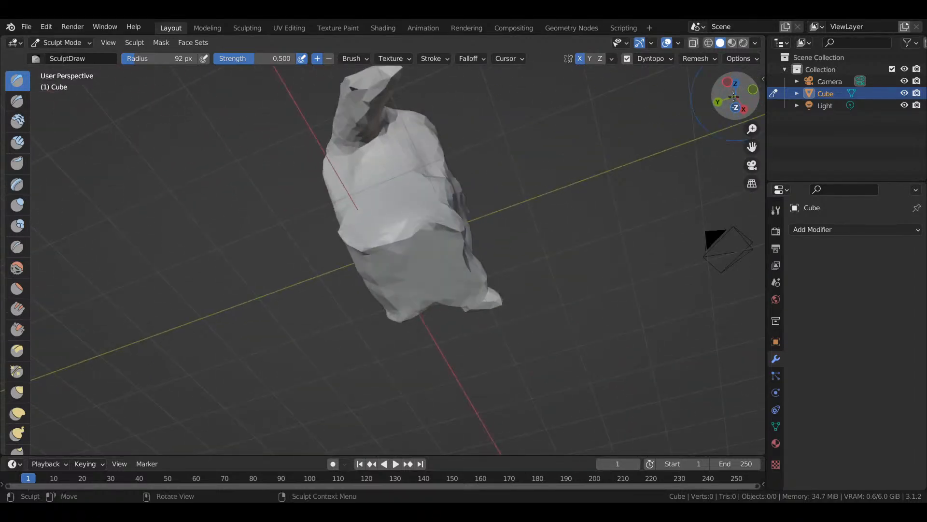
pyautogui.click(17, 253)
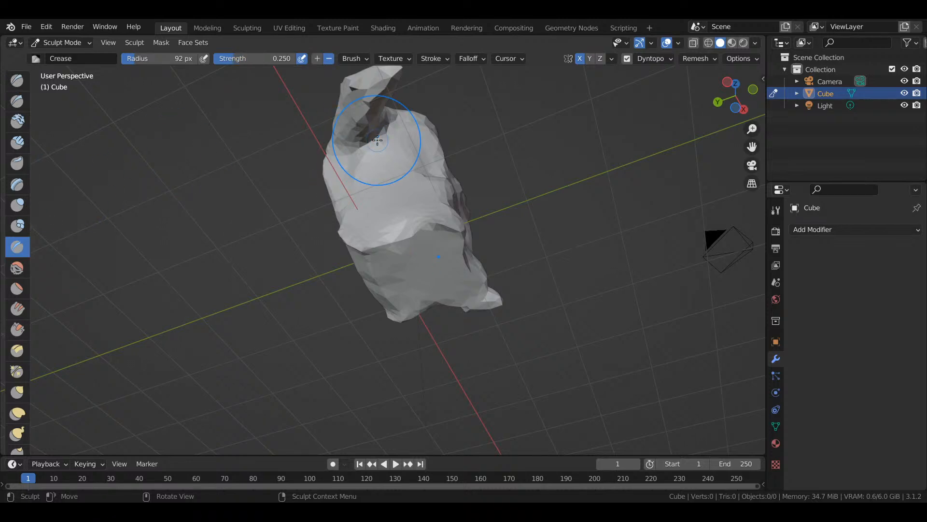
pyautogui.scroll(2, 379, 145)
pyautogui.moveTo(730, 125)
pyautogui.mouseDown()
pyautogui.moveTo(714, 119)
pyautogui.moveTo(733, 107)
pyautogui.mouseUp()
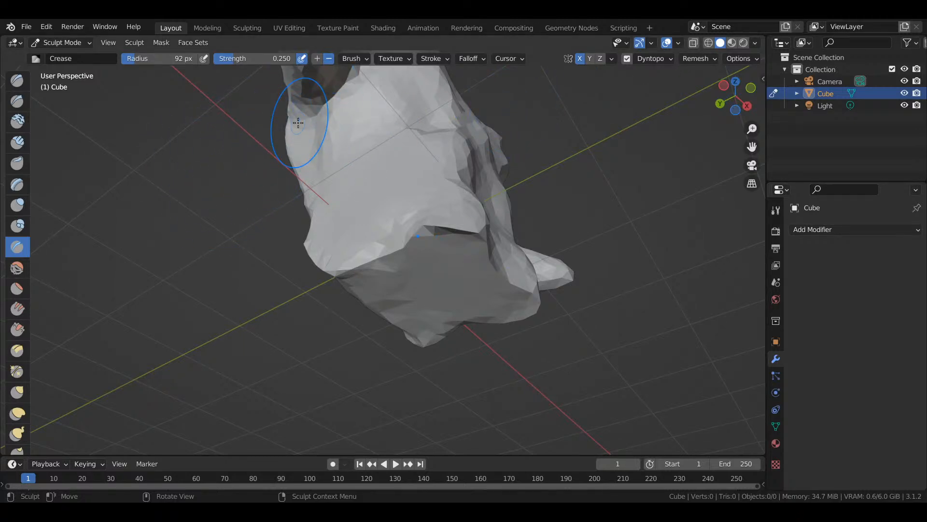
pyautogui.press('f')
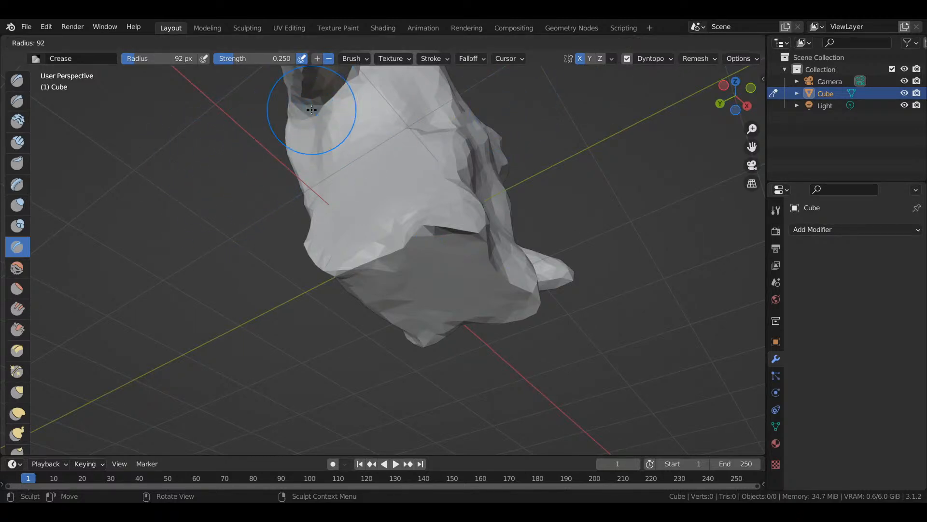
pyautogui.click(310, 110)
pyautogui.moveTo(308, 110); pyautogui.dragTo(305, 107)
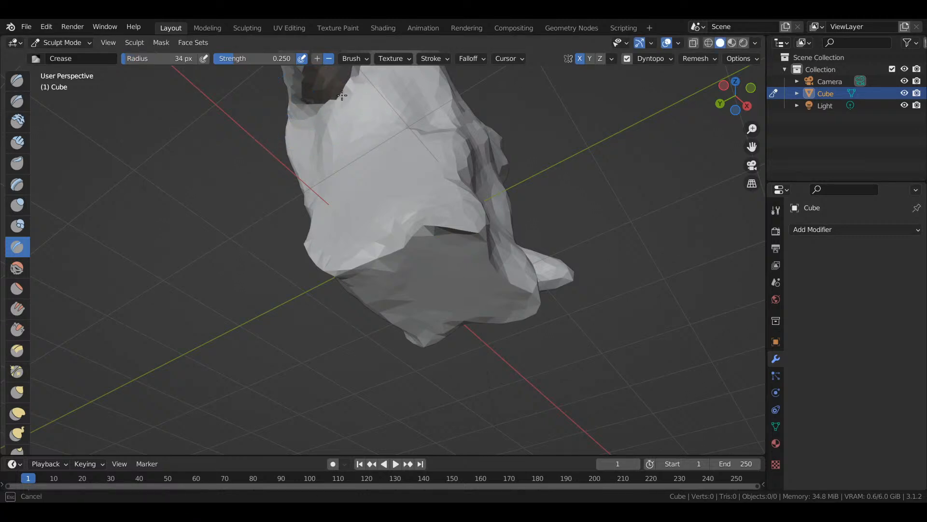
pyautogui.moveTo(360, 75); pyautogui.dragTo(354, 96)
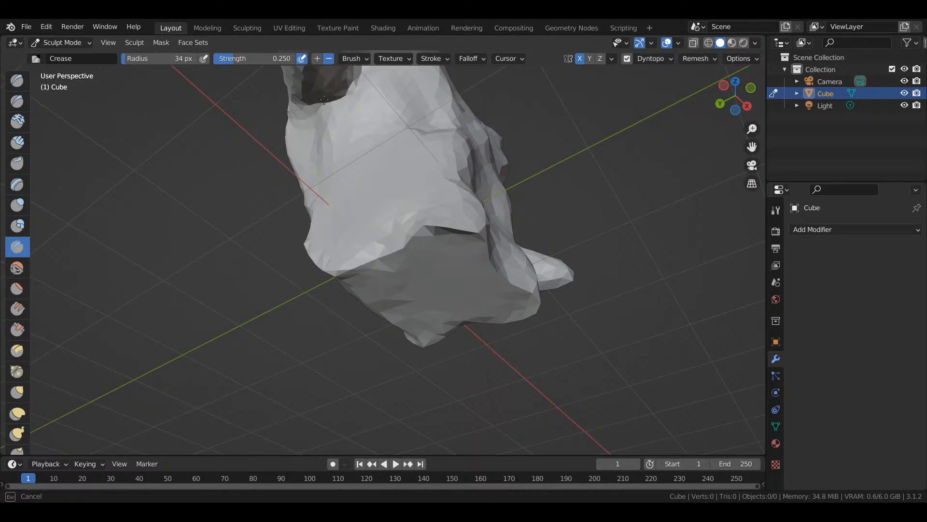
pyautogui.moveTo(307, 102); pyautogui.dragTo(314, 100)
# - Deepen the armpit crease from the front and from behind, and even out the torso's back with the Smooth brush at 34 px
pyautogui.click(751, 88)
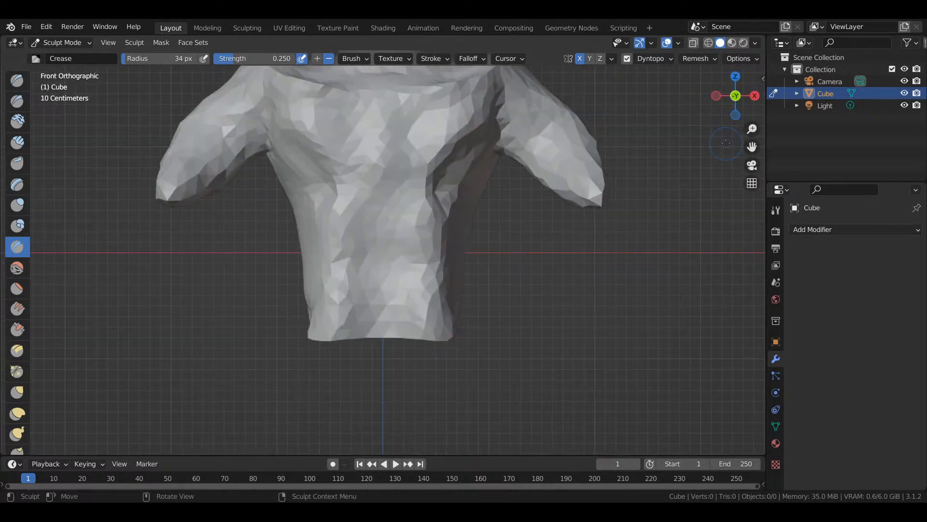
pyautogui.moveTo(497, 149)
pyautogui.mouseDown()
pyautogui.moveTo(502, 157)
pyautogui.moveTo(505, 127)
pyautogui.mouseUp()
pyautogui.moveTo(735, 95)
pyautogui.mouseDown()
pyautogui.moveTo(597, 128)
pyautogui.moveTo(615, 105)
pyautogui.mouseUp()
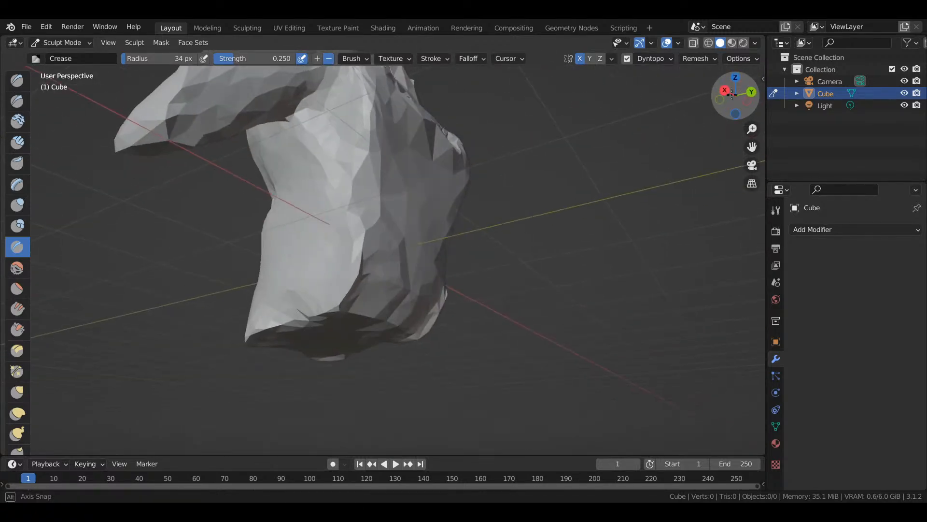
pyautogui.moveTo(275, 138); pyautogui.dragTo(316, 96)
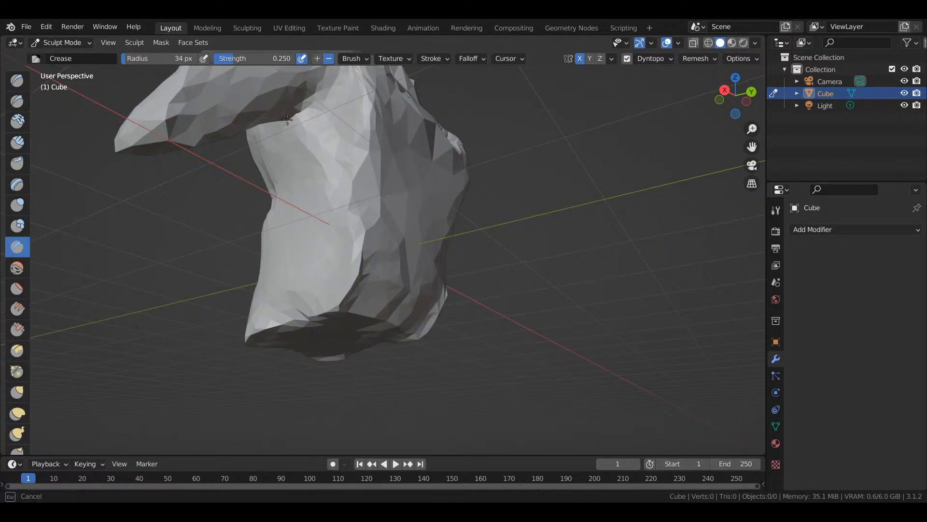
pyautogui.moveTo(323, 98); pyautogui.dragTo(324, 99)
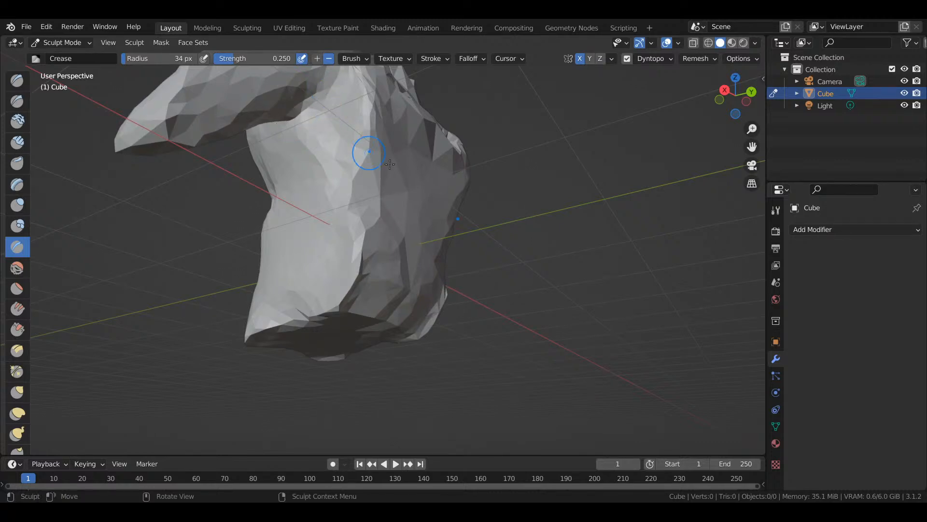
pyautogui.click(17, 268)
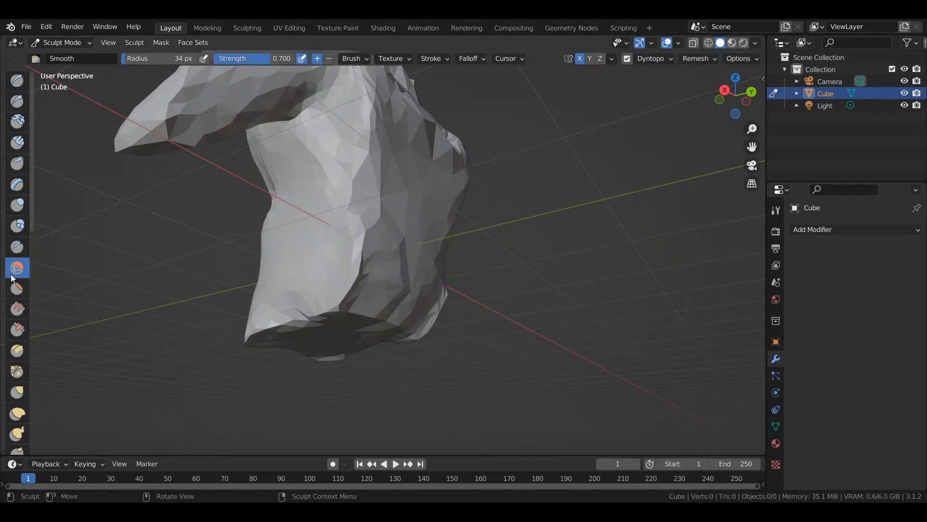
pyautogui.moveTo(435, 124)
pyautogui.mouseDown()
pyautogui.moveTo(401, 147)
pyautogui.moveTo(394, 116)
pyautogui.moveTo(369, 227)
pyautogui.moveTo(362, 275)
pyautogui.moveTo(412, 262)
pyautogui.moveTo(416, 288)
pyautogui.moveTo(408, 285)
pyautogui.mouseUp()
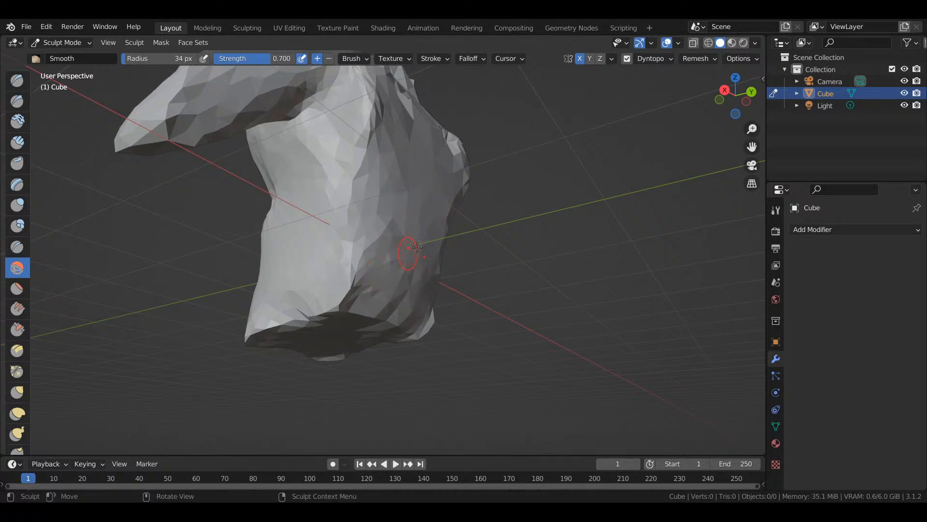
# - Build up the top of the neck in front view with the Blob brush at a radius of 85 px
pyautogui.moveTo(725, 116); pyautogui.dragTo(690, 118)
pyautogui.scroll(-4, 313, 315)
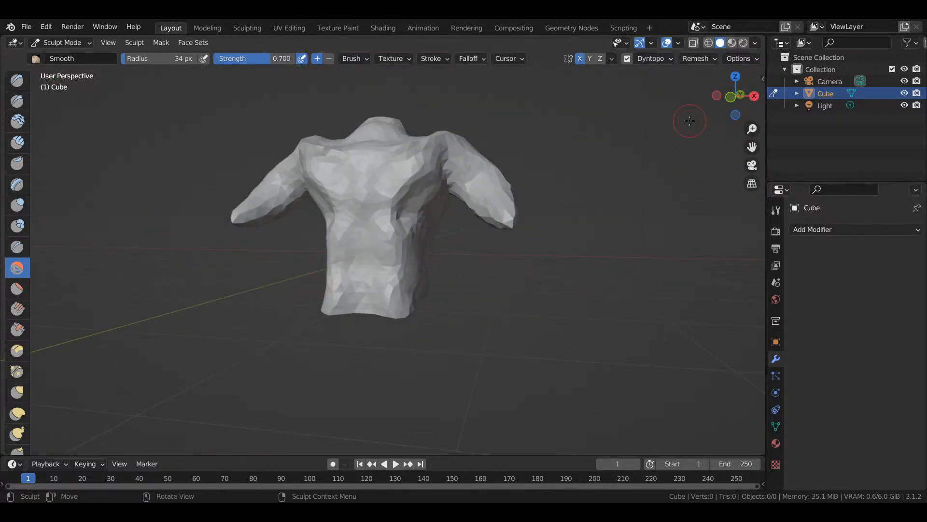
pyautogui.click(731, 97)
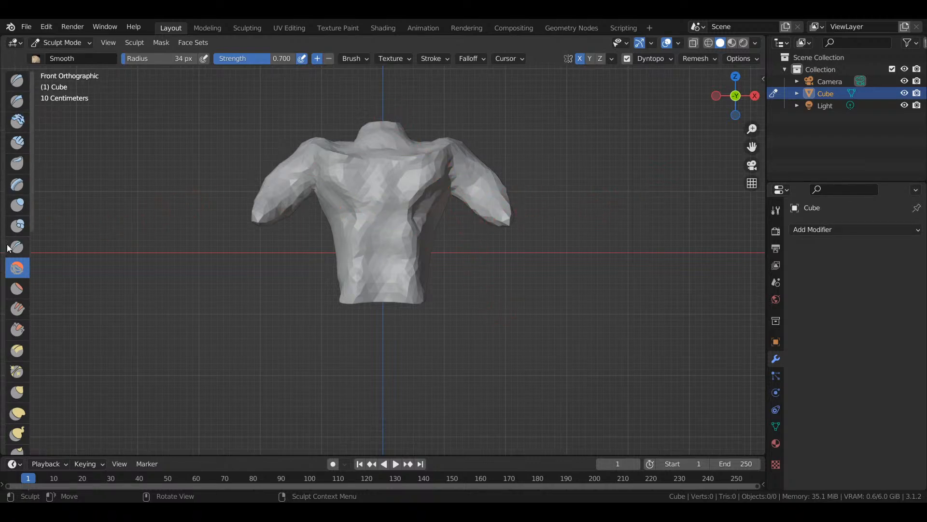
pyautogui.click(18, 225)
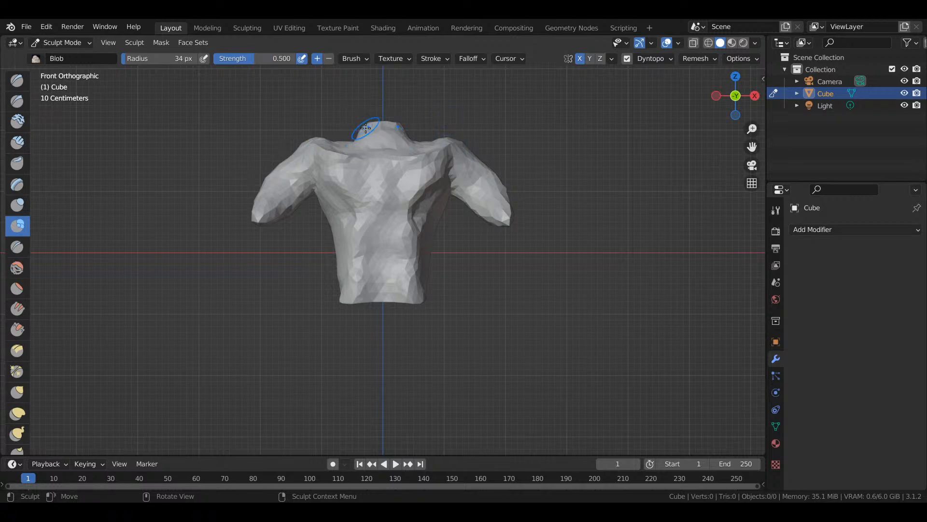
pyautogui.press('f')
pyautogui.click(236, 227)
pyautogui.moveTo(387, 114); pyautogui.dragTo(382, 110)
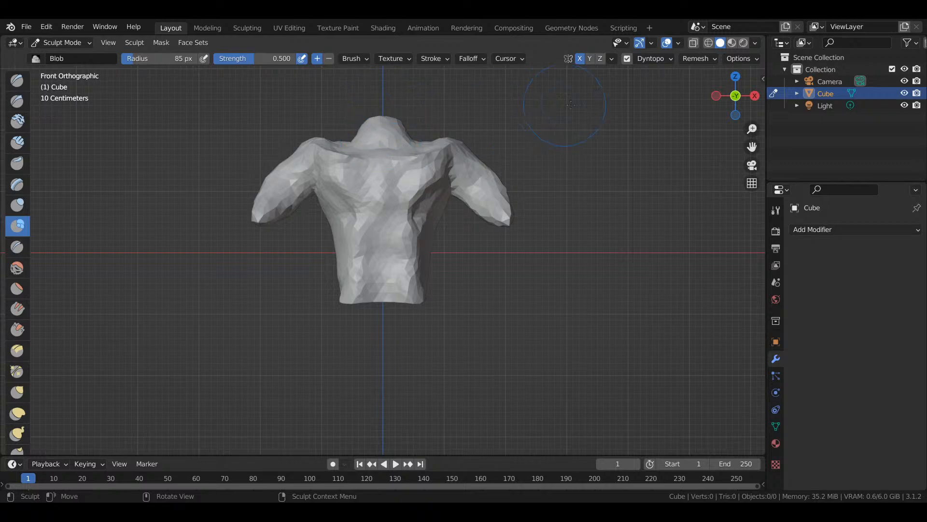
# - Reduce the Blob radius to 60 px and grow a rounded head upward from the neck
pyautogui.scroll(-1, 727, 99)
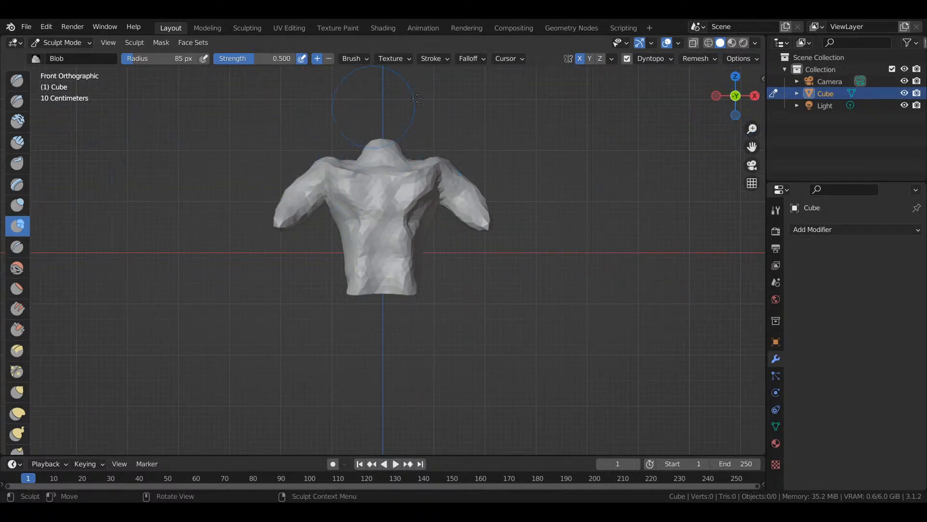
pyautogui.press('f')
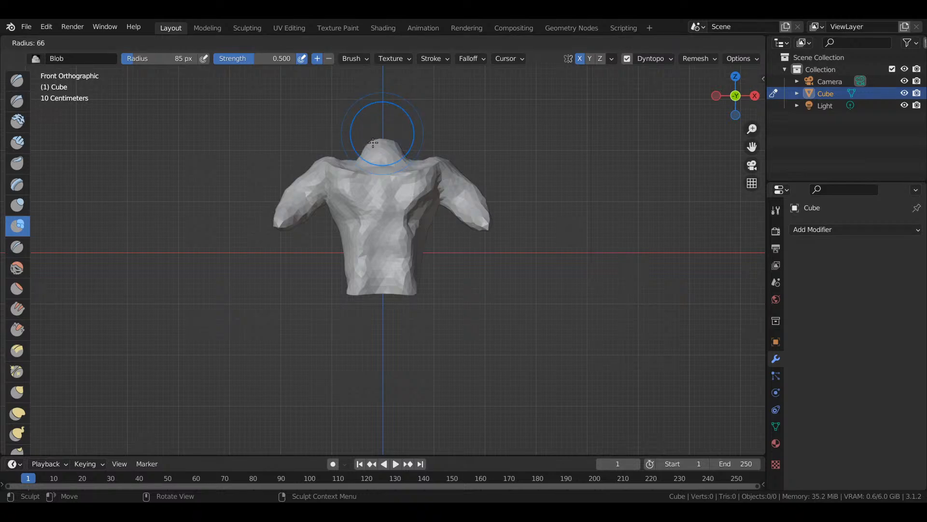
pyautogui.click(387, 138)
pyautogui.click(381, 139)
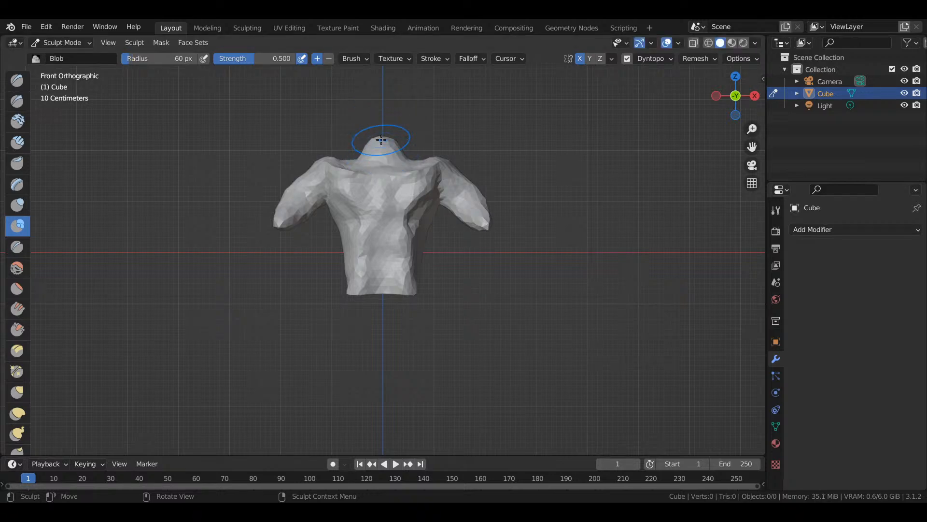
pyautogui.moveTo(381, 140)
pyautogui.mouseDown()
pyautogui.moveTo(369, 124)
pyautogui.moveTo(395, 111)
pyautogui.moveTo(355, 120)
pyautogui.moveTo(397, 83)
pyautogui.mouseUp()
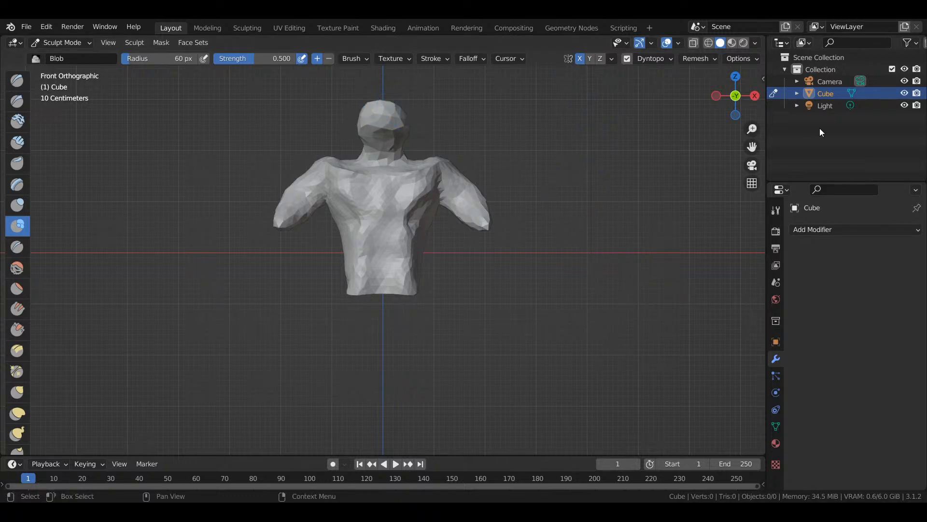
# - In side view, bend the head back over the neck and push the back and waist inward with Elastic Deform at 60 px
pyautogui.press('KP_3')
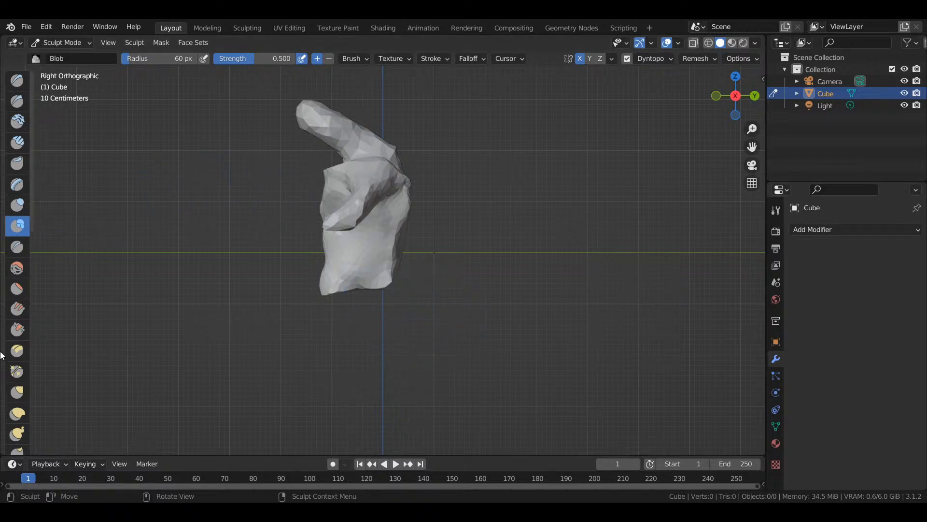
pyautogui.click(22, 411)
pyautogui.moveTo(300, 124)
pyautogui.mouseDown()
pyautogui.moveTo(368, 132)
pyautogui.moveTo(448, 115)
pyautogui.mouseUp()
pyautogui.moveTo(402, 148)
pyautogui.mouseDown()
pyautogui.moveTo(352, 151)
pyautogui.moveTo(393, 142)
pyautogui.moveTo(412, 152)
pyautogui.moveTo(368, 157)
pyautogui.mouseUp()
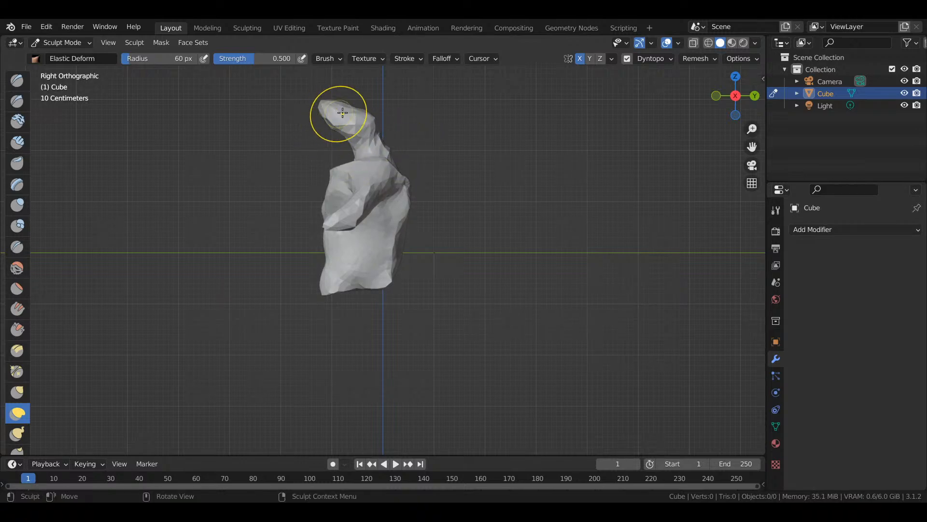
pyautogui.moveTo(321, 107)
pyautogui.mouseDown()
pyautogui.moveTo(412, 121)
pyautogui.moveTo(386, 126)
pyautogui.moveTo(363, 154)
pyautogui.moveTo(387, 161)
pyautogui.mouseUp()
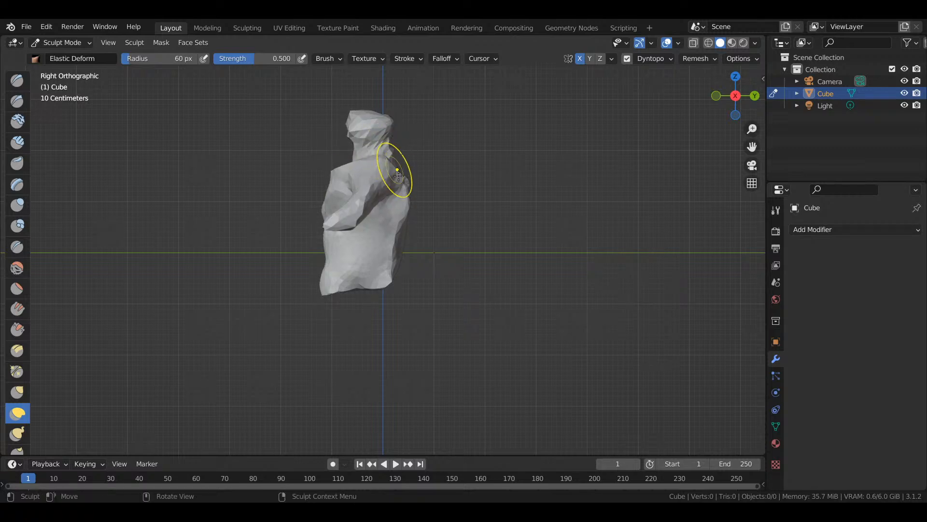
pyautogui.moveTo(412, 191)
pyautogui.mouseDown()
pyautogui.moveTo(405, 179)
pyautogui.moveTo(407, 205)
pyautogui.moveTo(391, 198)
pyautogui.moveTo(396, 221)
pyautogui.moveTo(440, 191)
pyautogui.moveTo(388, 170)
pyautogui.moveTo(428, 151)
pyautogui.moveTo(417, 169)
pyautogui.mouseUp()
pyautogui.moveTo(401, 212)
pyautogui.mouseDown()
pyautogui.moveTo(393, 208)
pyautogui.moveTo(394, 239)
pyautogui.moveTo(377, 246)
pyautogui.mouseUp()
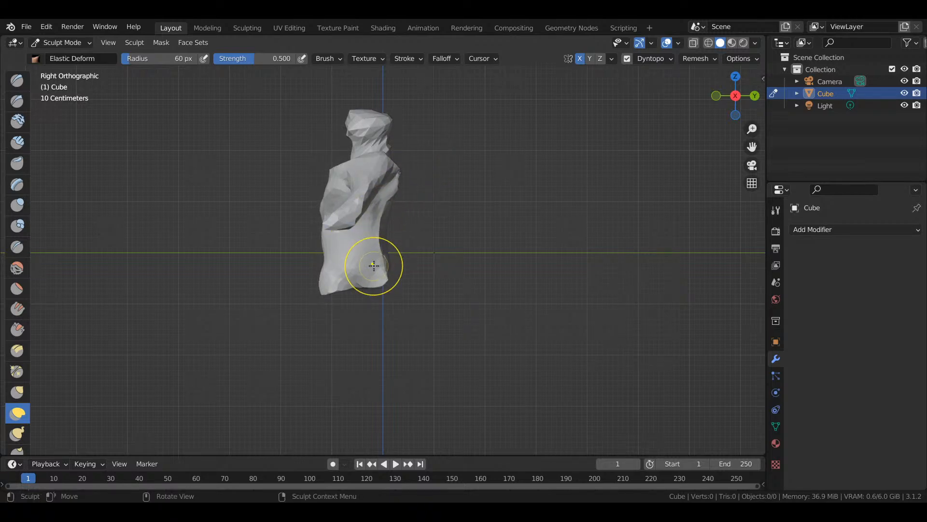
# - In front view, slim the upper arms, stretch the arm ends outward and reshape the shoulders with Elastic Deform
pyautogui.press('KP_1')
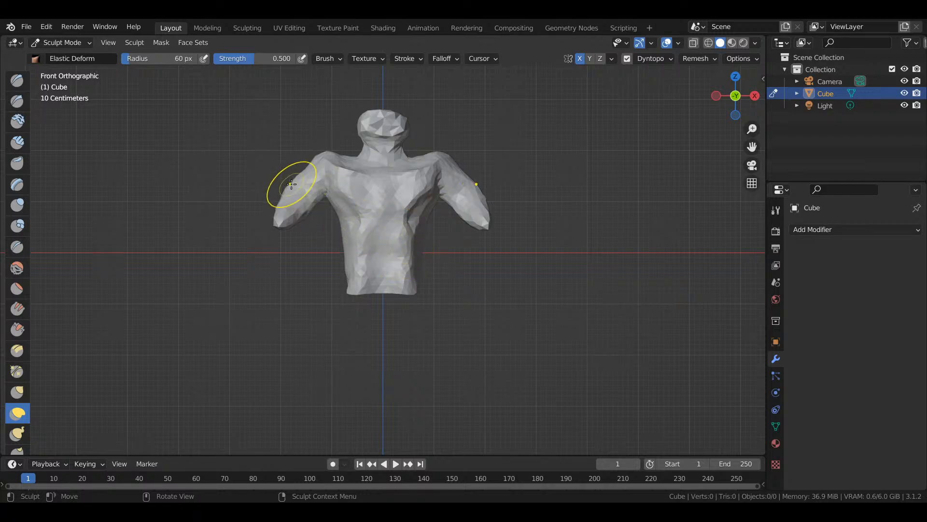
pyautogui.moveTo(291, 185); pyautogui.dragTo(309, 212)
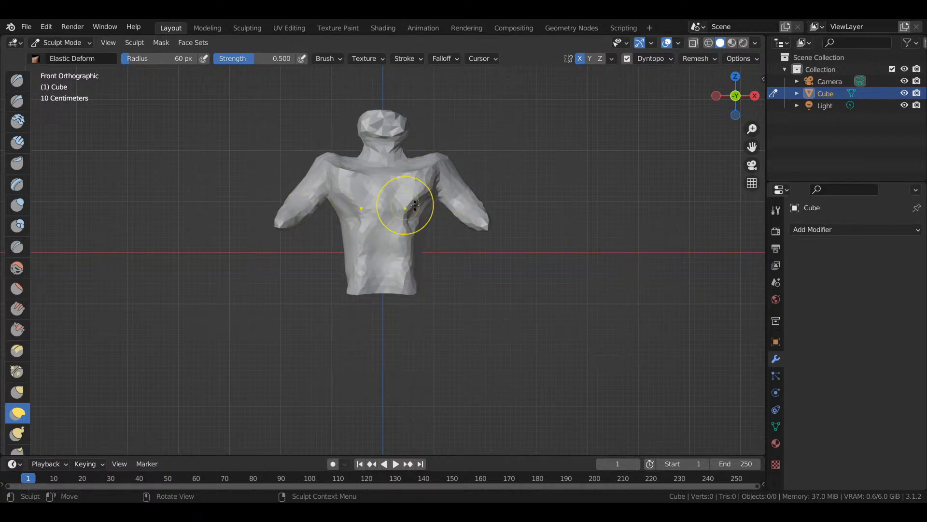
pyautogui.moveTo(483, 211)
pyautogui.mouseDown()
pyautogui.moveTo(500, 215)
pyautogui.moveTo(493, 245)
pyautogui.moveTo(504, 250)
pyautogui.mouseUp()
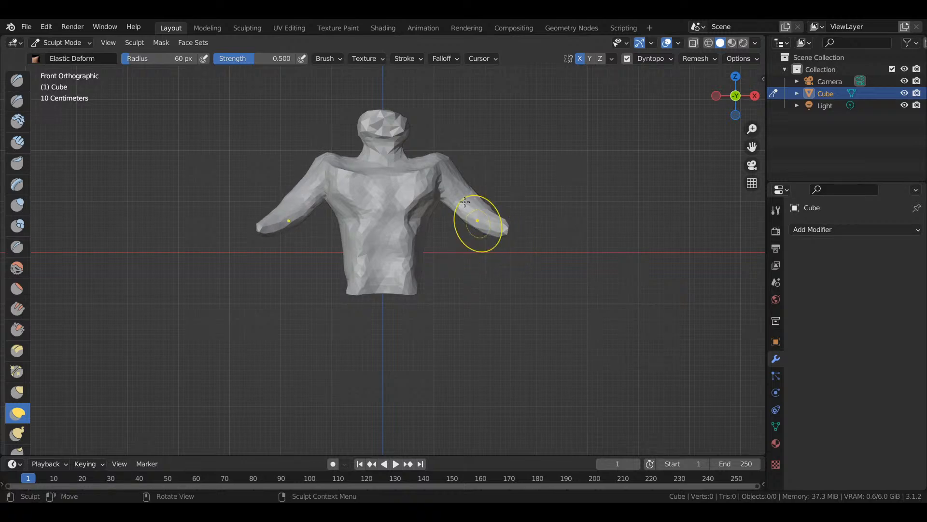
pyautogui.moveTo(462, 171)
pyautogui.mouseDown()
pyautogui.moveTo(413, 147)
pyautogui.moveTo(441, 162)
pyautogui.moveTo(420, 178)
pyautogui.moveTo(434, 181)
pyautogui.mouseUp()
# - Reshape the waist with Elastic Deform, pulling the torso's lower corners and sides outward
pyautogui.moveTo(429, 220); pyautogui.dragTo(420, 229)
pyautogui.moveTo(352, 289)
pyautogui.mouseDown()
pyautogui.moveTo(324, 310)
pyautogui.moveTo(331, 305)
pyautogui.mouseUp()
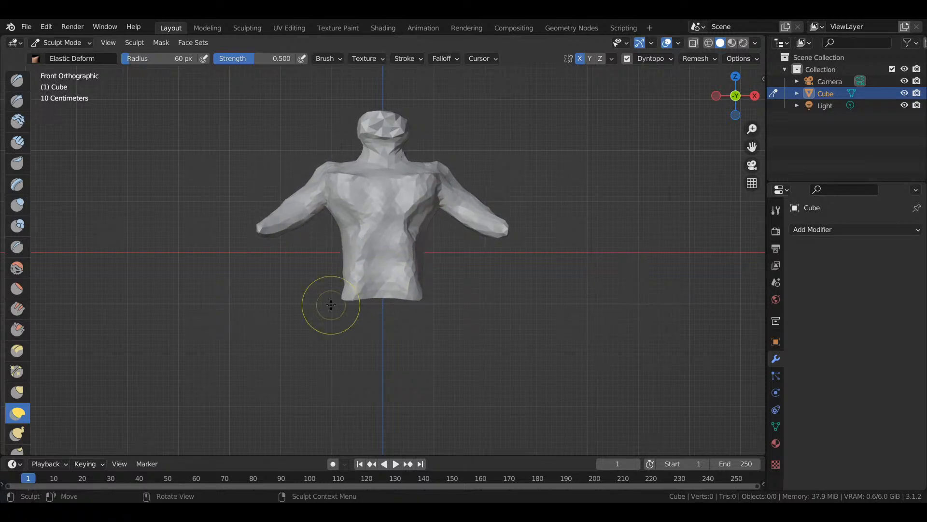
pyautogui.moveTo(346, 244); pyautogui.dragTo(325, 276)
pyautogui.moveTo(352, 214); pyautogui.dragTo(323, 220)
pyautogui.moveTo(356, 191)
pyautogui.mouseDown()
pyautogui.moveTo(362, 181)
pyautogui.moveTo(352, 182)
pyautogui.mouseUp()
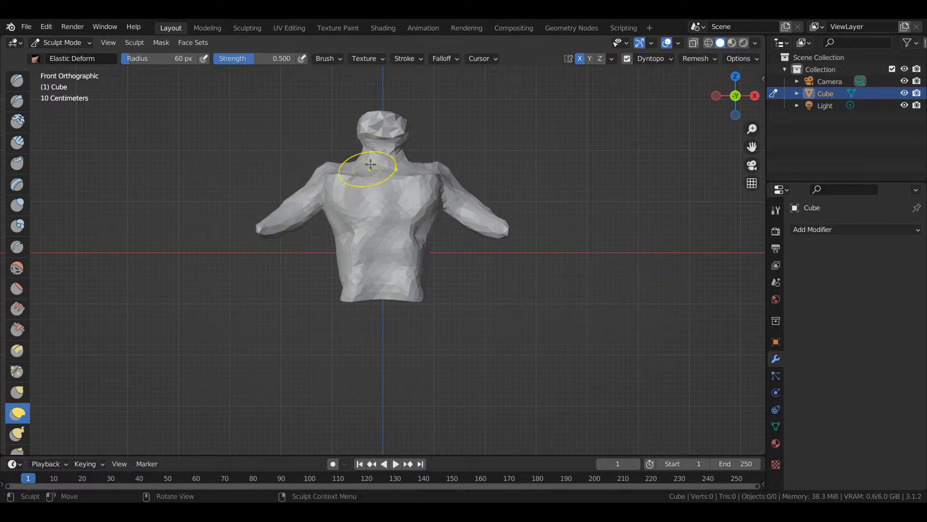
# - Stretch the head upward and widen the bottom of the torso with Elastic Deform
pyautogui.moveTo(383, 127); pyautogui.dragTo(387, 76)
pyautogui.moveTo(403, 115)
pyautogui.mouseDown()
pyautogui.moveTo(420, 73)
pyautogui.moveTo(428, 85)
pyautogui.mouseUp()
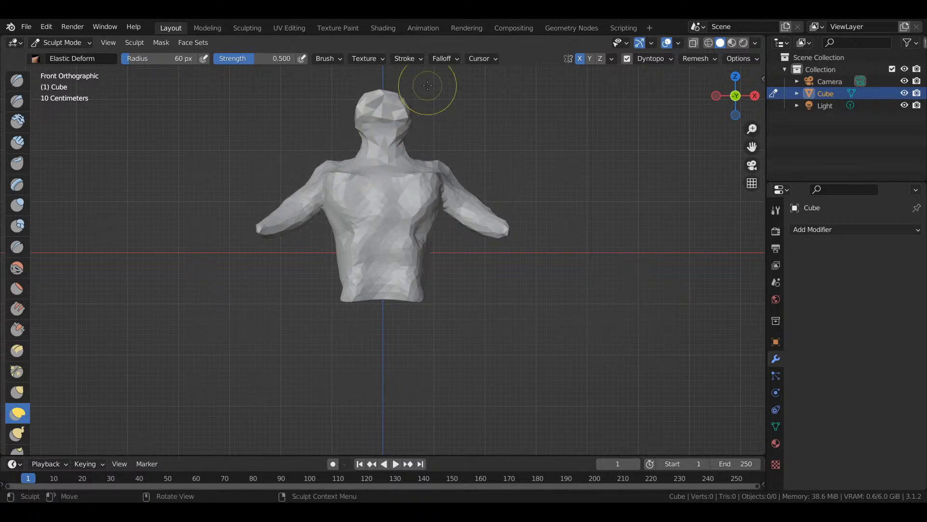
pyautogui.press('KP_3')
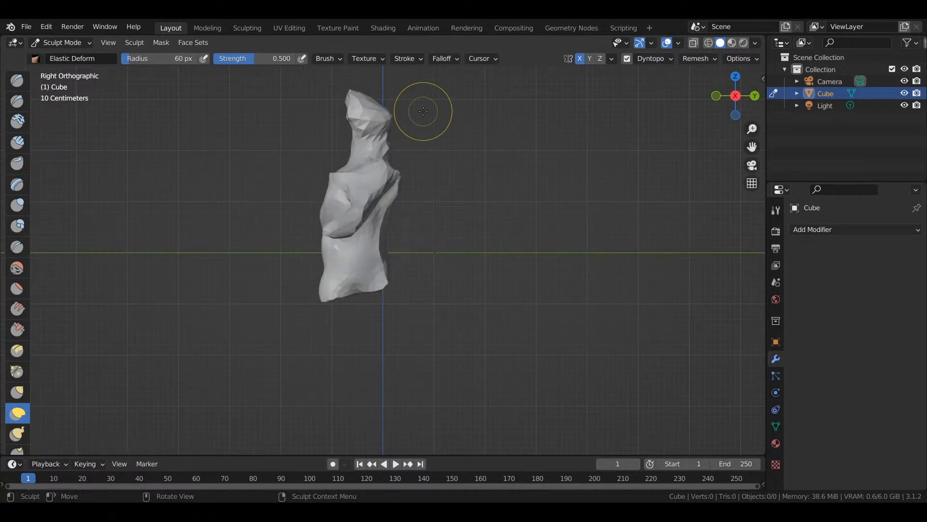
pyautogui.press('KP_1')
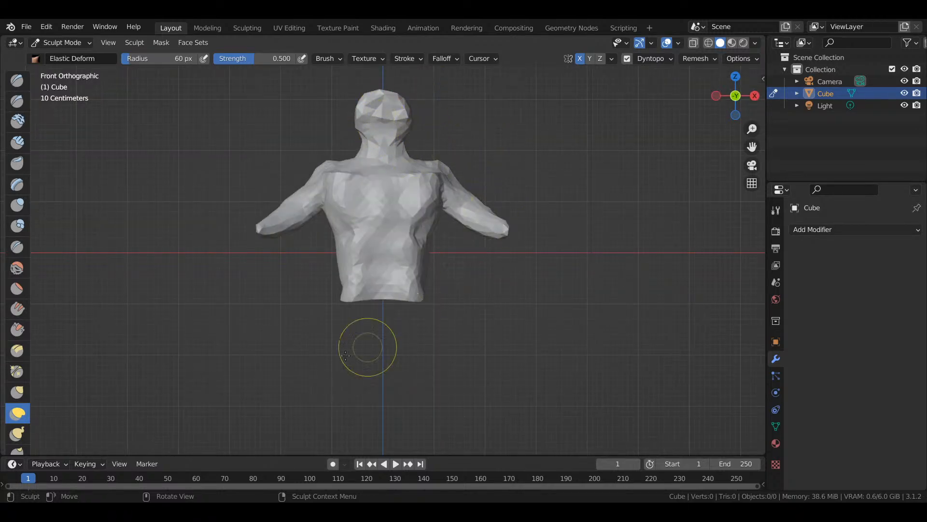
pyautogui.moveTo(358, 288); pyautogui.dragTo(324, 307)
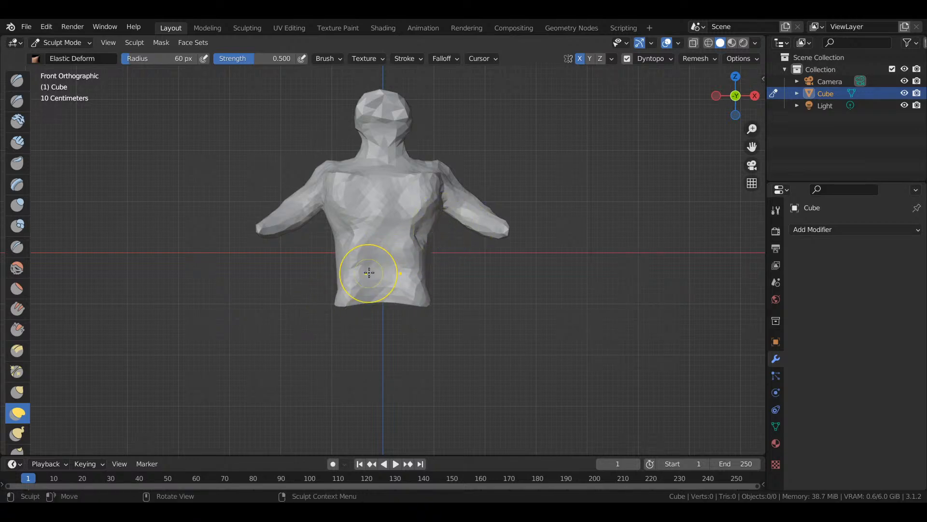
# - Lengthen the forearms, broaden the shoulders and refine the armpits and arms with Elastic Deform
pyautogui.moveTo(497, 219)
pyautogui.mouseDown()
pyautogui.moveTo(520, 216)
pyautogui.moveTo(507, 223)
pyautogui.moveTo(518, 225)
pyautogui.mouseUp()
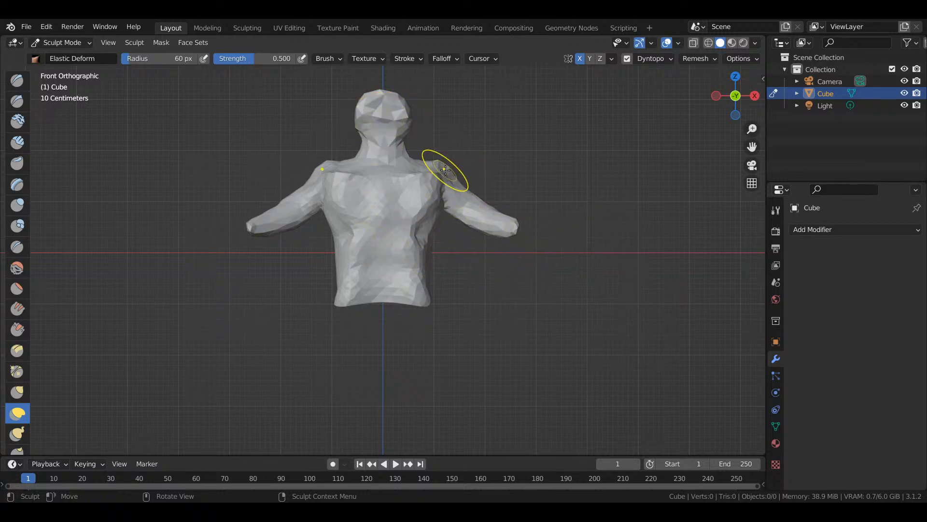
pyautogui.moveTo(445, 170)
pyautogui.mouseDown()
pyautogui.moveTo(470, 152)
pyautogui.moveTo(467, 182)
pyautogui.mouseUp()
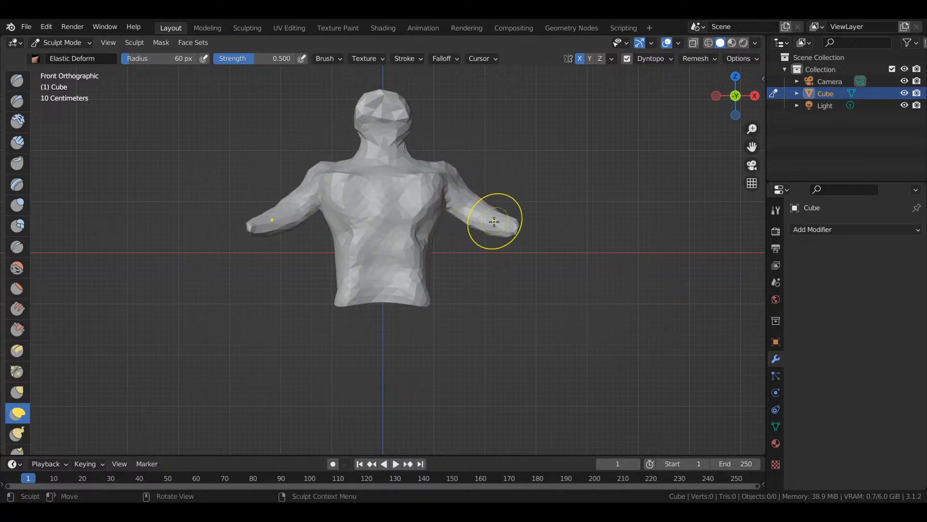
pyautogui.moveTo(447, 211)
pyautogui.mouseDown()
pyautogui.moveTo(462, 171)
pyautogui.moveTo(450, 186)
pyautogui.mouseUp()
pyautogui.moveTo(307, 187)
pyautogui.mouseDown()
pyautogui.moveTo(294, 184)
pyautogui.moveTo(315, 194)
pyautogui.moveTo(304, 183)
pyautogui.moveTo(270, 184)
pyautogui.mouseUp()
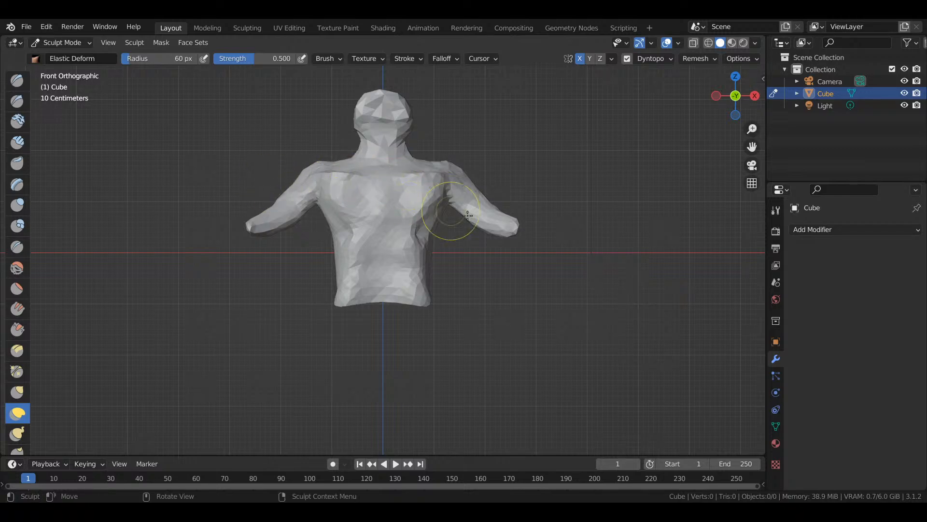
pyautogui.moveTo(497, 221); pyautogui.dragTo(460, 216)
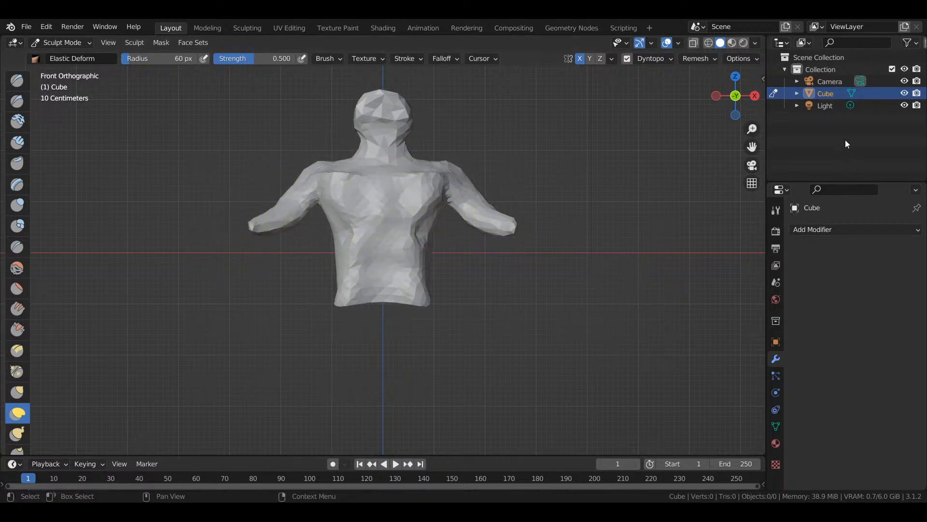
# - Check the figure from the side and an angled front view, and save the file with Save As
pyautogui.moveTo(734, 93); pyautogui.dragTo(372, 155)
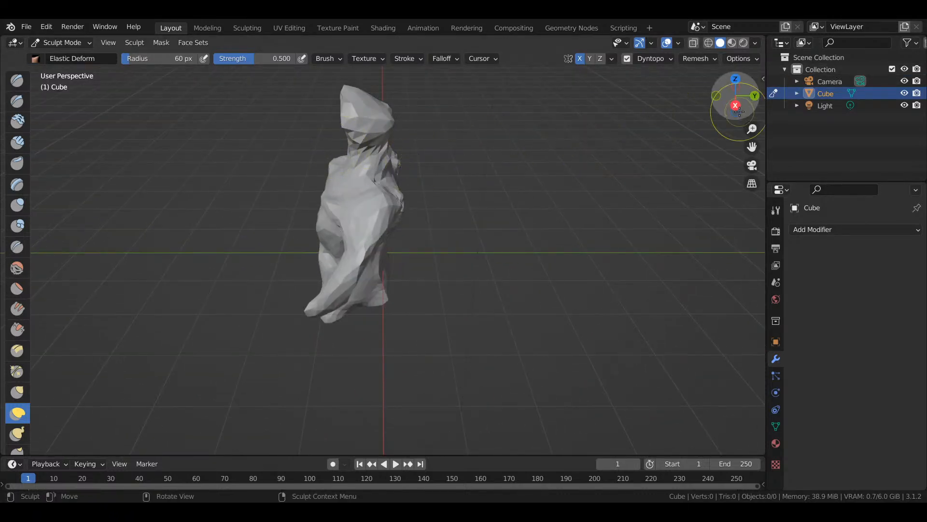
pyautogui.moveTo(739, 112); pyautogui.dragTo(524, 162)
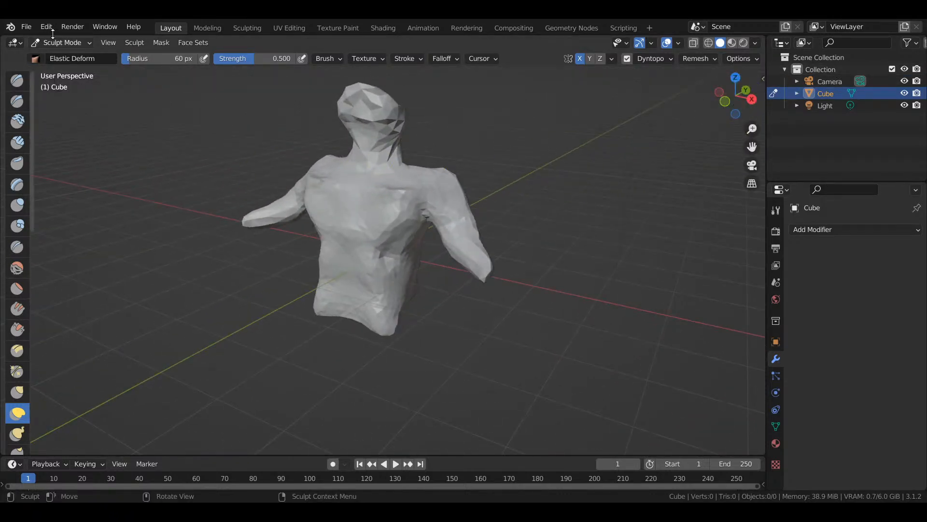
pyautogui.click(27, 27)
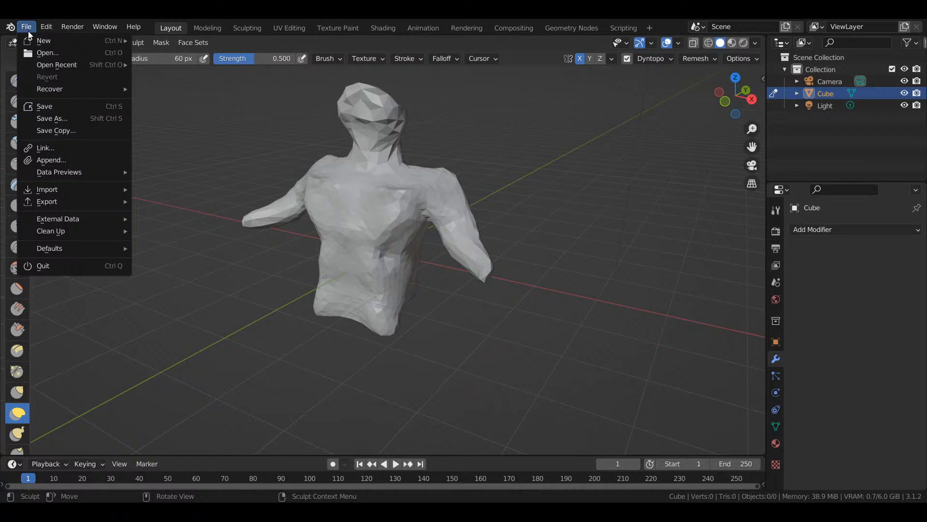
pyautogui.click(58, 115)
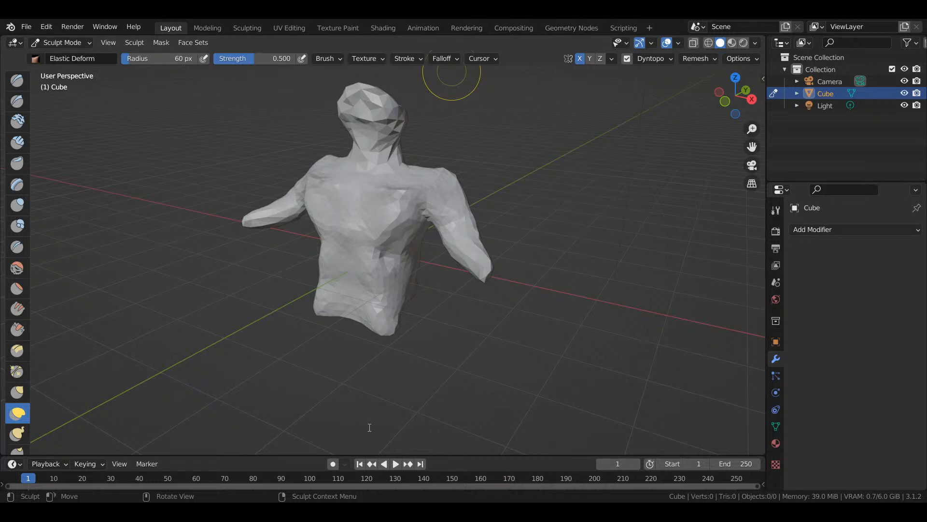
# - Save the file and reshape the head and neck with Elastic Deform, stretching the head upward
pyautogui.hotkey('ctrl', 's')
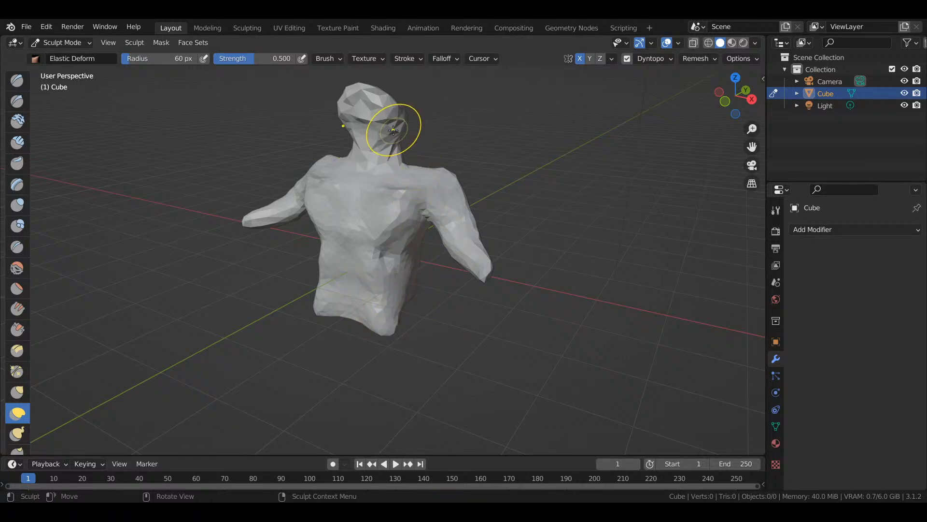
pyautogui.moveTo(365, 106)
pyautogui.mouseDown()
pyautogui.moveTo(338, 128)
pyautogui.moveTo(362, 104)
pyautogui.moveTo(408, 98)
pyautogui.moveTo(413, 61)
pyautogui.mouseUp()
pyautogui.press('KP_3')
pyautogui.moveTo(396, 146); pyautogui.dragTo(366, 174)
# - Build up the back of the neck, the upper back and the lower back with the Draw brush
pyautogui.moveTo(708, 83); pyautogui.dragTo(3, 128)
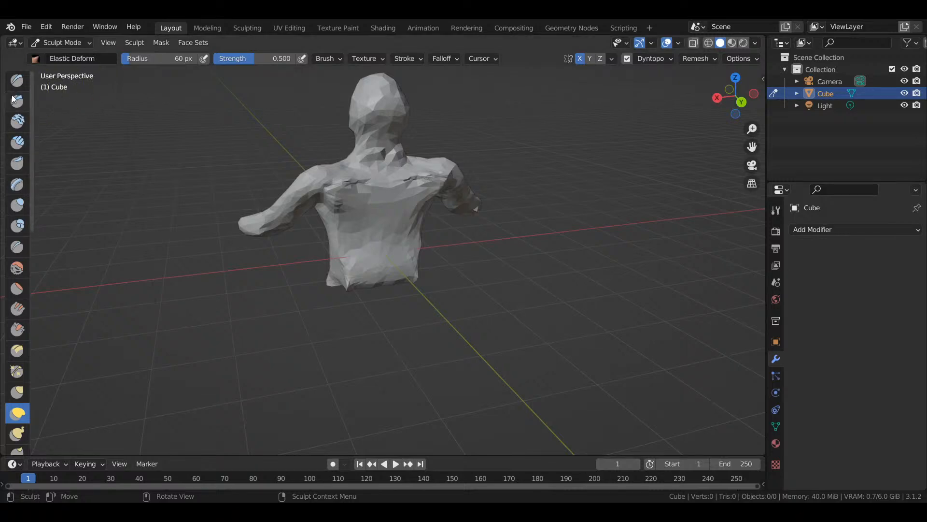
pyautogui.click(17, 81)
pyautogui.moveTo(364, 170)
pyautogui.mouseDown()
pyautogui.moveTo(398, 165)
pyautogui.moveTo(377, 166)
pyautogui.moveTo(416, 188)
pyautogui.moveTo(360, 218)
pyautogui.mouseUp()
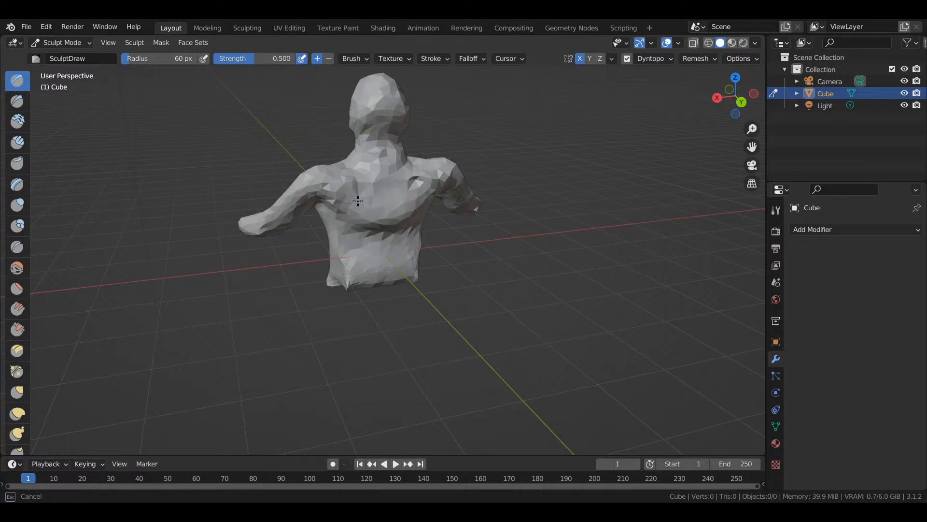
pyautogui.moveTo(360, 279); pyautogui.dragTo(358, 285)
pyautogui.moveTo(345, 319); pyautogui.dragTo(344, 291)
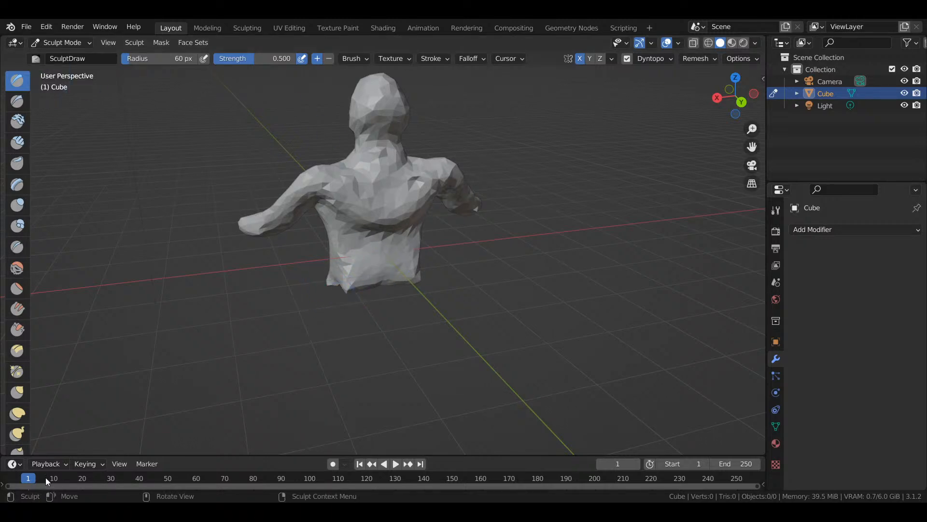
# - Pull the lower edge of the back downward and reshape the middle of the back with Elastic Deform
pyautogui.click(19, 414)
pyautogui.moveTo(346, 290)
pyautogui.mouseDown()
pyautogui.moveTo(339, 313)
pyautogui.moveTo(352, 310)
pyautogui.moveTo(330, 291)
pyautogui.moveTo(319, 389)
pyautogui.moveTo(319, 380)
pyautogui.mouseUp()
pyautogui.moveTo(380, 229); pyautogui.dragTo(372, 232)
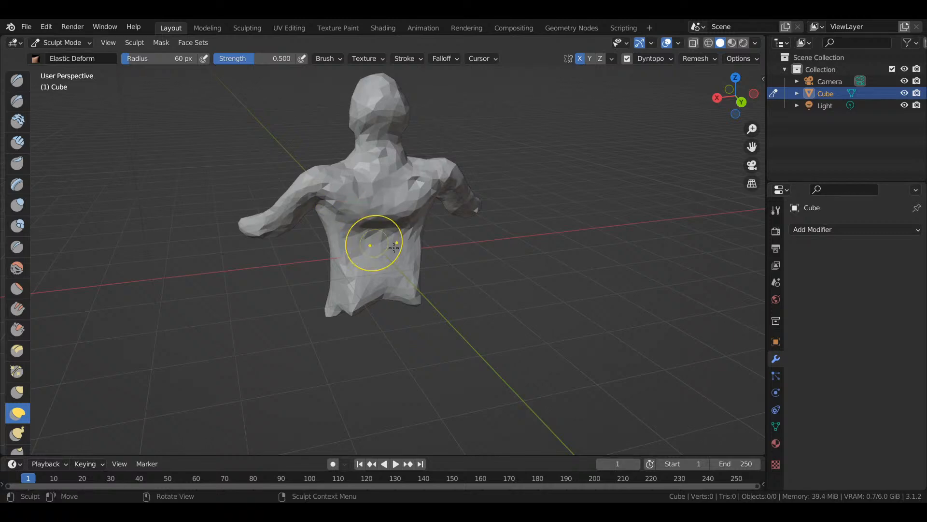
# - Reshape the face, upper back and lower back in side profile with Elastic Deform
pyautogui.press('KP_1')
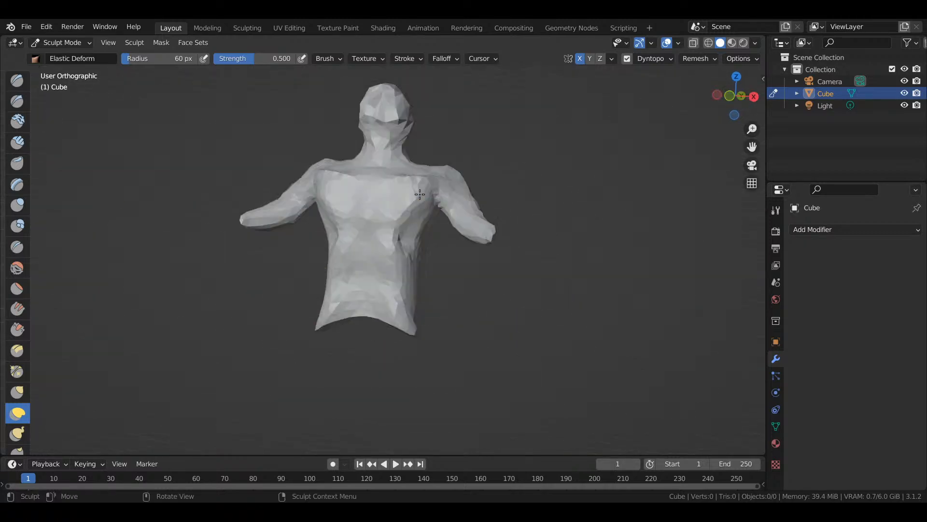
pyautogui.press('KP_3')
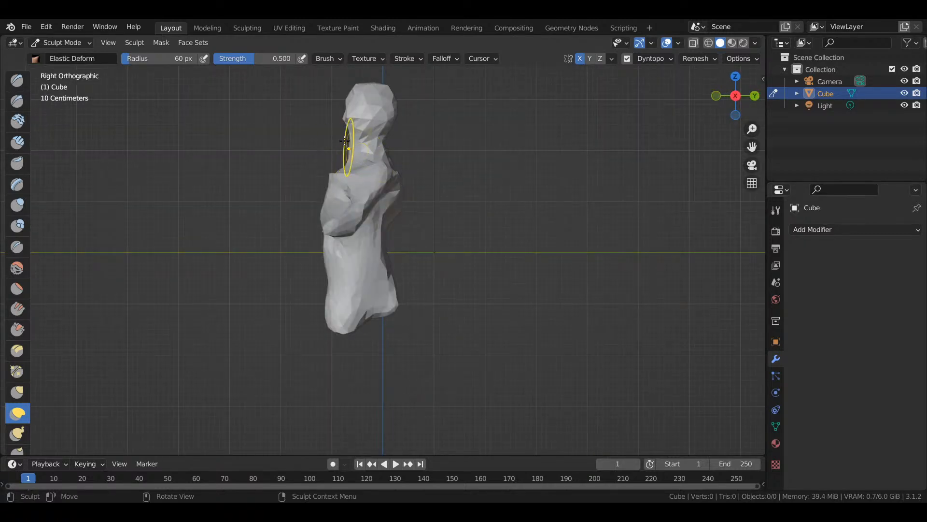
pyautogui.moveTo(348, 110); pyautogui.dragTo(331, 99)
pyautogui.moveTo(381, 165)
pyautogui.mouseDown()
pyautogui.moveTo(401, 198)
pyautogui.moveTo(396, 204)
pyautogui.moveTo(389, 186)
pyautogui.moveTo(396, 159)
pyautogui.moveTo(391, 200)
pyautogui.moveTo(368, 204)
pyautogui.mouseUp()
pyautogui.moveTo(384, 262); pyautogui.dragTo(398, 275)
pyautogui.moveTo(386, 219); pyautogui.dragTo(387, 236)
pyautogui.moveTo(389, 300); pyautogui.dragTo(404, 311)
# - Adjust the arm, upper chest and head in side profile with Elastic Deform, tilting the head up and back
pyautogui.moveTo(327, 233); pyautogui.dragTo(371, 227)
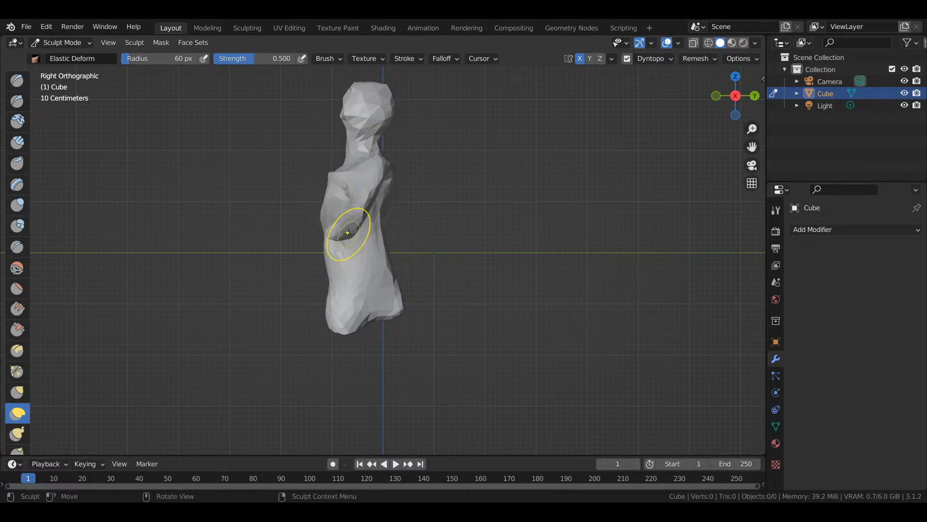
pyautogui.moveTo(328, 172); pyautogui.dragTo(338, 145)
pyautogui.moveTo(351, 103)
pyautogui.mouseDown()
pyautogui.moveTo(363, 83)
pyautogui.moveTo(398, 74)
pyautogui.moveTo(384, 81)
pyautogui.mouseUp()
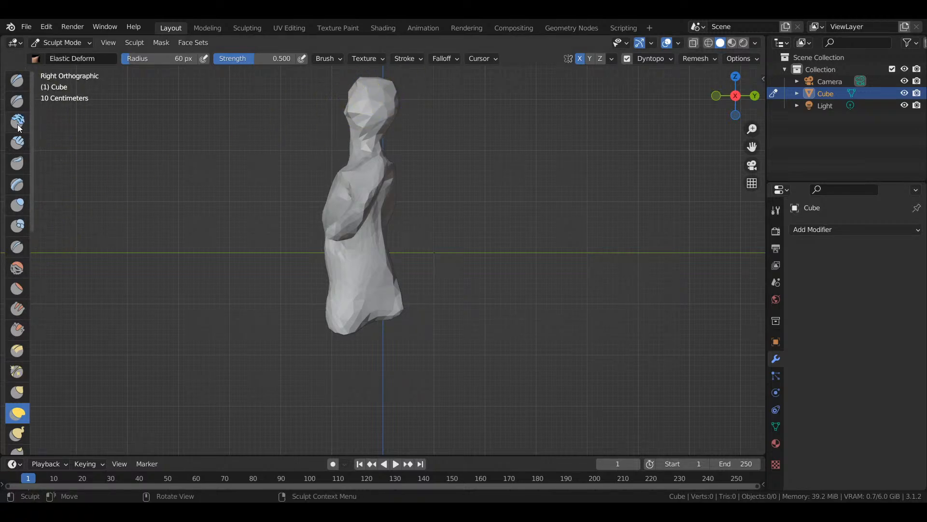
# - Round out the skull and forehead in side view with the Inflate and Blob brushes
pyautogui.click(18, 205)
pyautogui.moveTo(374, 89)
pyautogui.mouseDown()
pyautogui.moveTo(356, 89)
pyautogui.moveTo(343, 112)
pyautogui.mouseUp()
pyautogui.moveTo(344, 114)
pyautogui.mouseDown()
pyautogui.moveTo(351, 93)
pyautogui.moveTo(365, 93)
pyautogui.moveTo(384, 123)
pyautogui.moveTo(347, 116)
pyautogui.mouseUp()
pyautogui.click(20, 225)
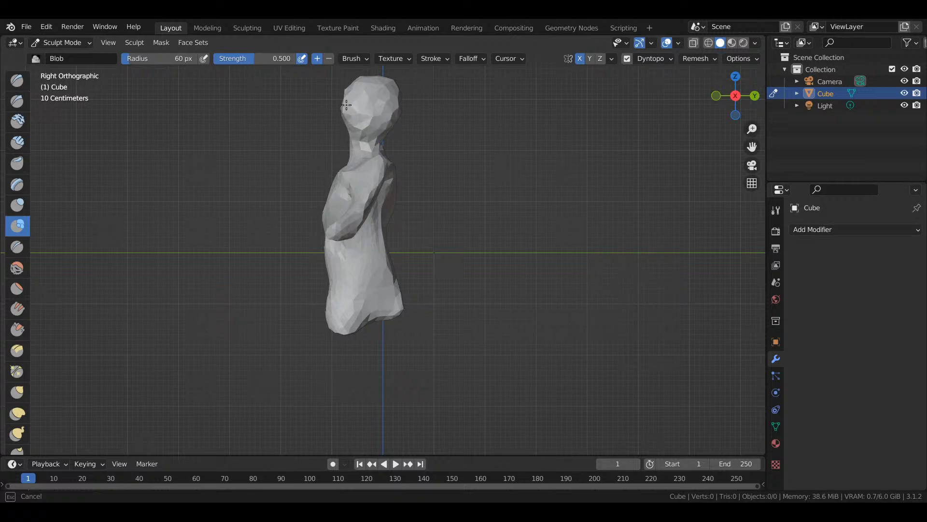
pyautogui.moveTo(359, 82)
pyautogui.mouseDown()
pyautogui.moveTo(381, 82)
pyautogui.moveTo(367, 83)
pyautogui.mouseUp()
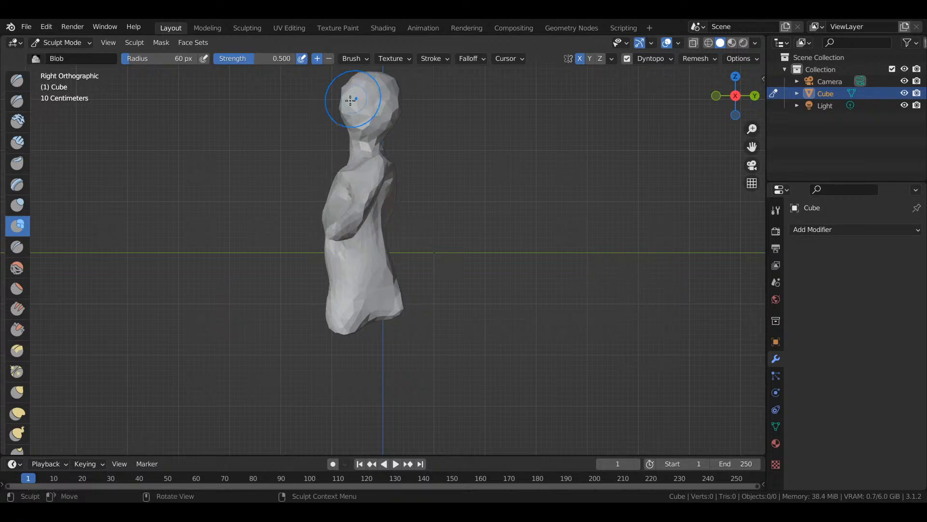
pyautogui.moveTo(346, 120); pyautogui.dragTo(339, 122)
# - Set the Blob brush radius to 29 px, build up the front of the lower face, and smooth the forehead
pyautogui.press('f')
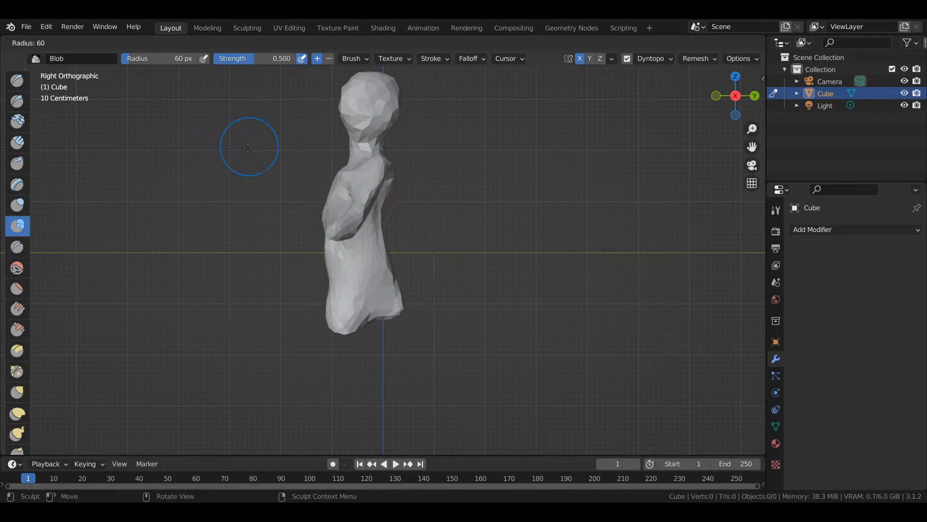
pyautogui.click(234, 153)
pyautogui.moveTo(341, 117); pyautogui.dragTo(343, 125)
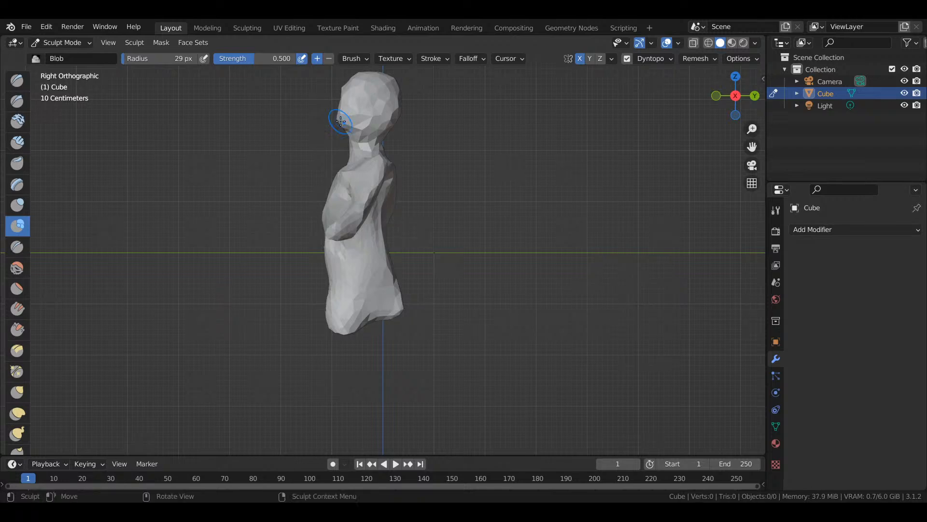
pyautogui.moveTo(340, 129); pyautogui.dragTo(337, 124)
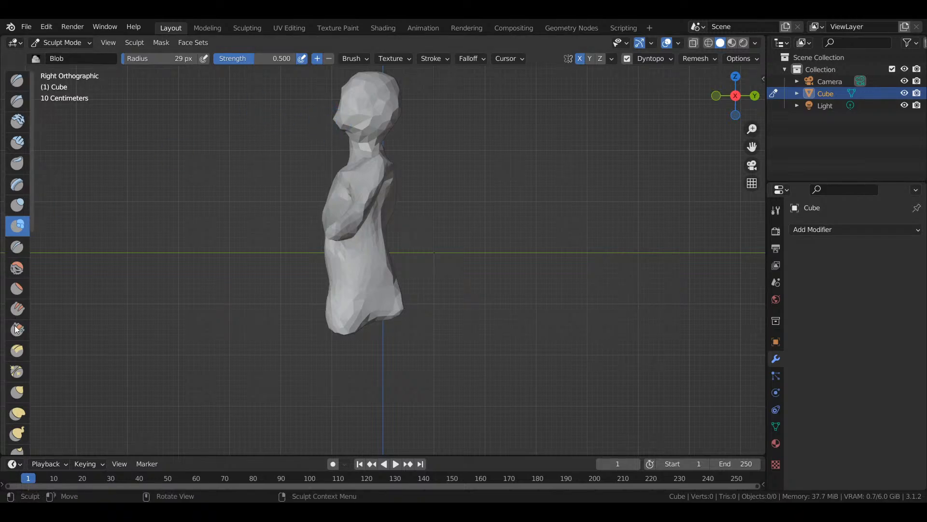
pyautogui.click(17, 268)
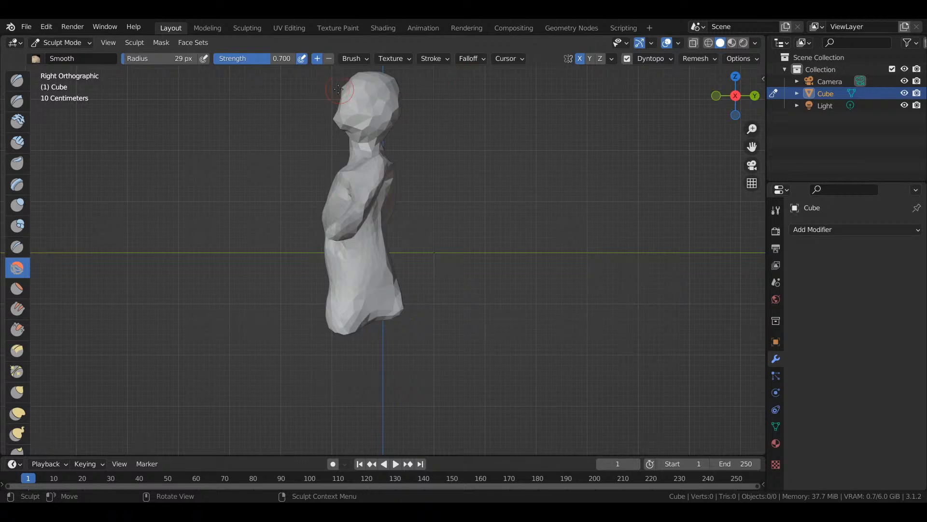
pyautogui.moveTo(343, 92)
pyautogui.mouseDown()
pyautogui.moveTo(351, 77)
pyautogui.moveTo(344, 86)
pyautogui.mouseUp()
# - Build up the chin and jawline from an angled front view with the Inflate and Blob brushes
pyautogui.moveTo(737, 96)
pyautogui.mouseDown()
pyautogui.moveTo(769, 97)
pyautogui.moveTo(2, 205)
pyautogui.mouseUp()
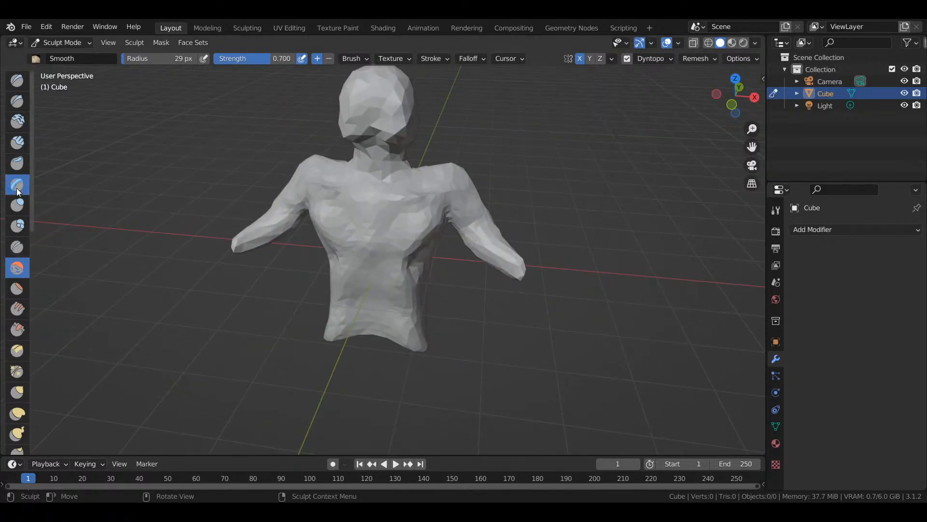
pyautogui.click(11, 213)
pyautogui.click(381, 140)
pyautogui.moveTo(380, 139)
pyautogui.mouseDown()
pyautogui.moveTo(389, 138)
pyautogui.moveTo(366, 140)
pyautogui.moveTo(377, 139)
pyautogui.mouseUp()
pyautogui.moveTo(378, 140); pyautogui.dragTo(377, 139)
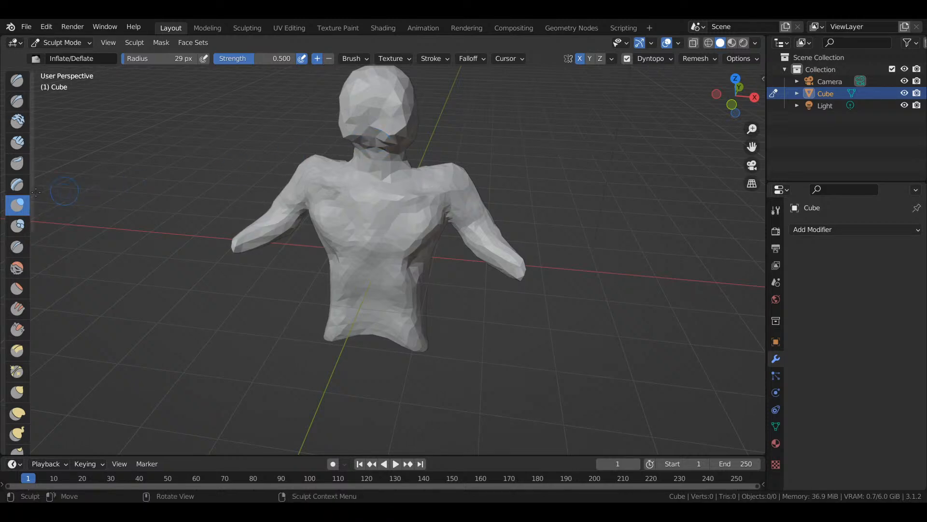
pyautogui.click(16, 222)
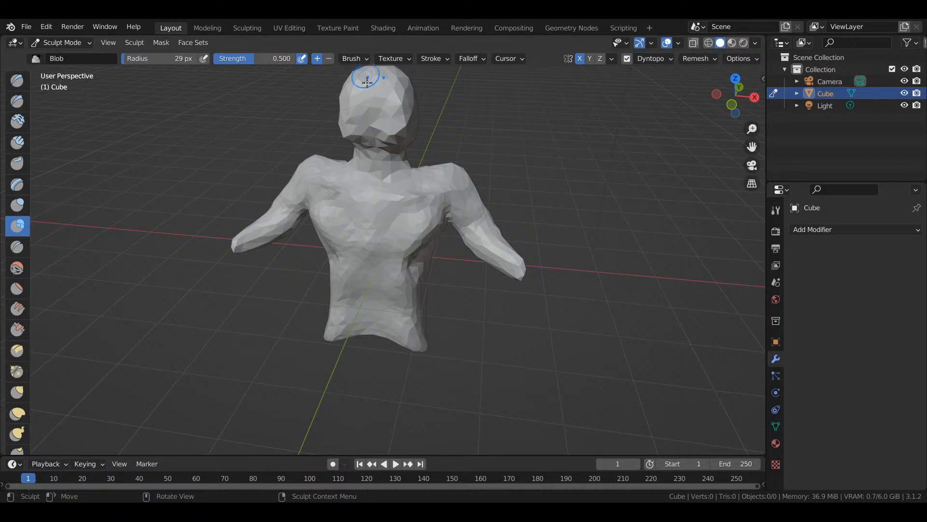
pyautogui.moveTo(361, 142); pyautogui.dragTo(365, 142)
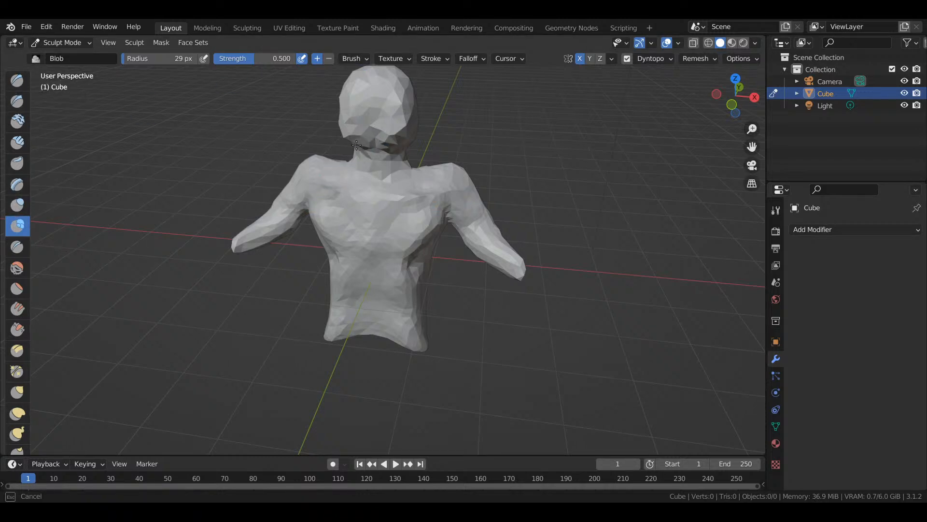
pyautogui.moveTo(361, 145)
pyautogui.mouseDown()
pyautogui.moveTo(379, 149)
pyautogui.moveTo(380, 124)
pyautogui.mouseUp()
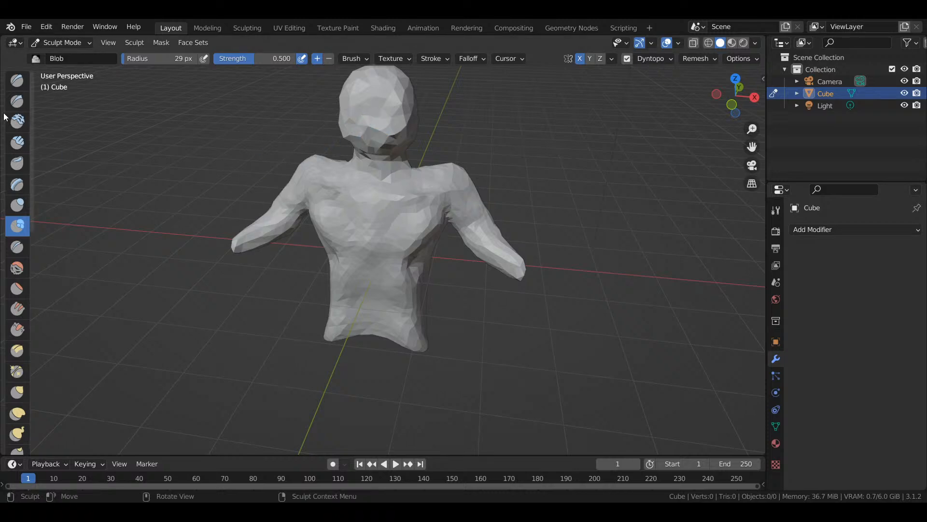
# - Reshape the jaw and sides of the face with the Grab brush, enlarging its radius to 52 px
pyautogui.click(16, 392)
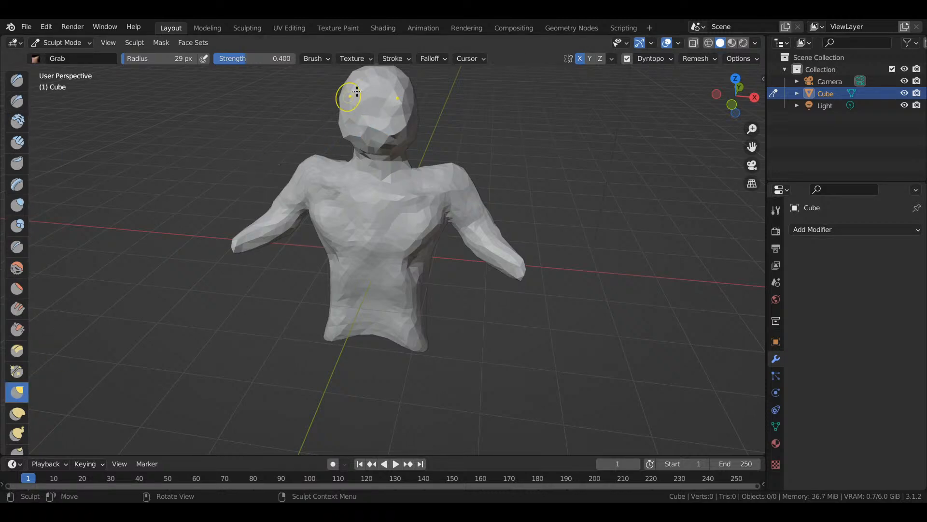
pyautogui.moveTo(363, 182)
pyautogui.mouseDown()
pyautogui.moveTo(393, 149)
pyautogui.moveTo(368, 176)
pyautogui.moveTo(372, 153)
pyautogui.moveTo(415, 136)
pyautogui.moveTo(414, 114)
pyautogui.moveTo(418, 124)
pyautogui.moveTo(402, 118)
pyautogui.mouseUp()
pyautogui.press('f')
pyautogui.click(410, 146)
pyautogui.moveTo(331, 133); pyautogui.dragTo(351, 110)
pyautogui.moveTo(384, 139); pyautogui.dragTo(401, 127)
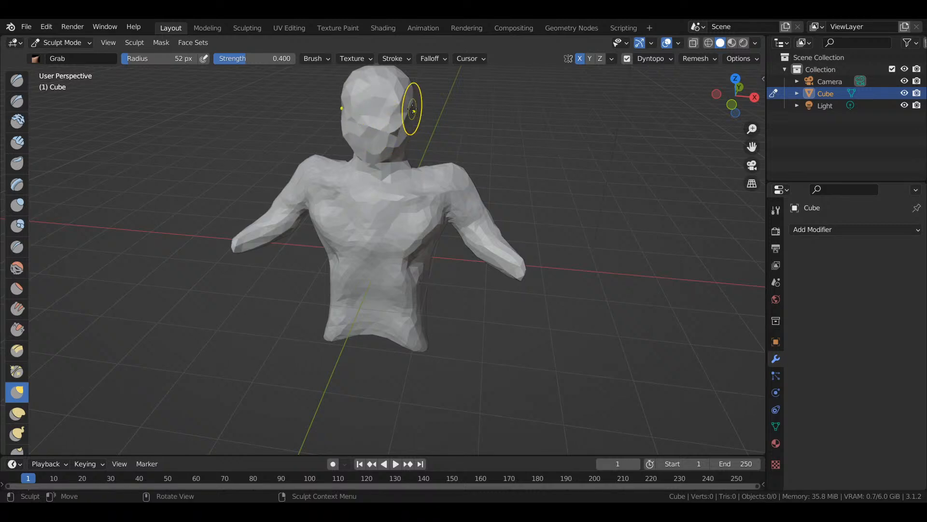
# - Refine the face and jaw profile and even out the torso's bottom edge in side view with Grab
pyautogui.press('KP_1')
pyautogui.press('KP_3')
pyautogui.moveTo(345, 142)
pyautogui.mouseDown()
pyautogui.moveTo(342, 128)
pyautogui.moveTo(328, 130)
pyautogui.moveTo(341, 111)
pyautogui.moveTo(332, 97)
pyautogui.moveTo(351, 86)
pyautogui.moveTo(332, 85)
pyautogui.moveTo(350, 77)
pyautogui.mouseUp()
pyautogui.moveTo(352, 211)
pyautogui.mouseDown()
pyautogui.moveTo(354, 189)
pyautogui.moveTo(341, 184)
pyautogui.mouseUp()
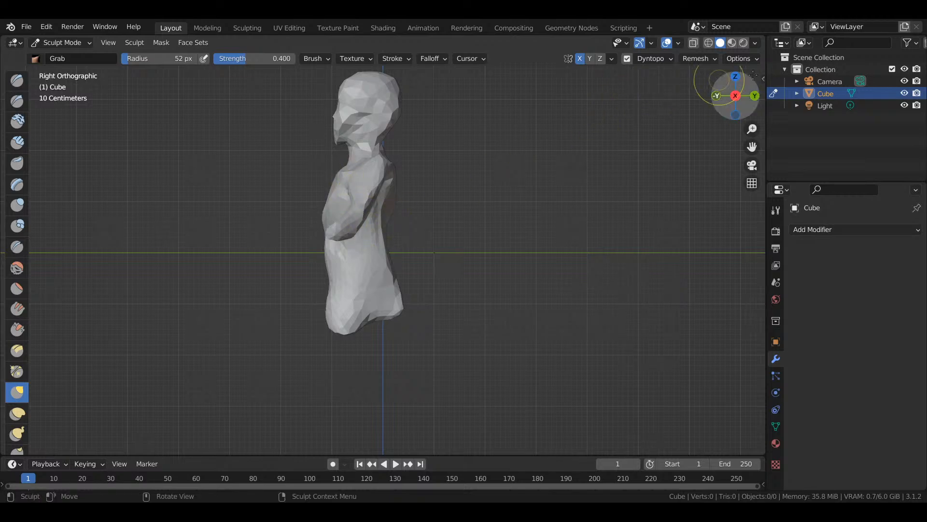
pyautogui.moveTo(350, 334); pyautogui.dragTo(405, 309)
# - Adjust the neck area and shape the eye sockets and cheeks with the Grab brush
pyautogui.moveTo(730, 96); pyautogui.dragTo(653, 145)
pyautogui.moveTo(373, 166)
pyautogui.mouseDown()
pyautogui.moveTo(362, 196)
pyautogui.moveTo(399, 172)
pyautogui.moveTo(415, 179)
pyautogui.mouseUp()
pyautogui.press('KP_1')
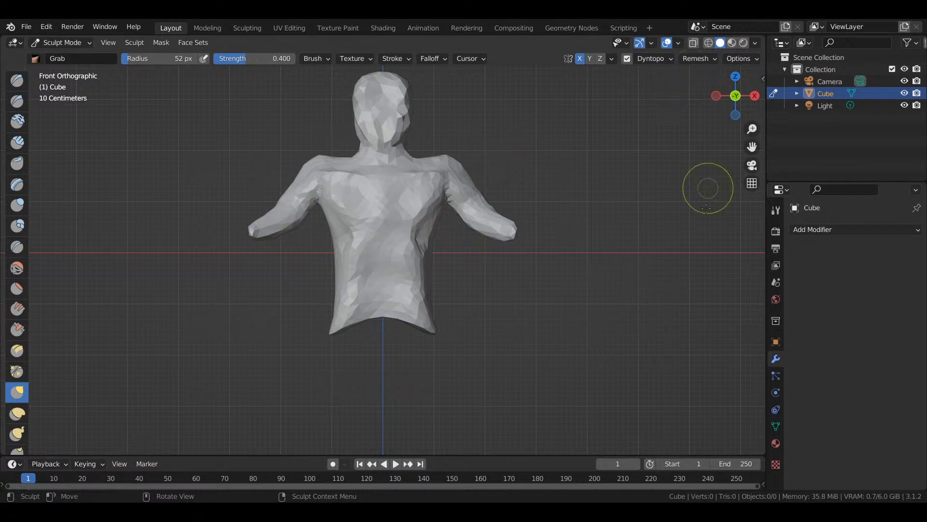
pyautogui.moveTo(728, 104); pyautogui.dragTo(543, 141)
pyautogui.moveTo(730, 99); pyautogui.dragTo(178, 212)
pyautogui.moveTo(327, 111)
pyautogui.mouseDown()
pyautogui.moveTo(341, 104)
pyautogui.moveTo(329, 113)
pyautogui.moveTo(338, 162)
pyautogui.moveTo(304, 171)
pyautogui.moveTo(341, 156)
pyautogui.moveTo(357, 163)
pyautogui.mouseUp()
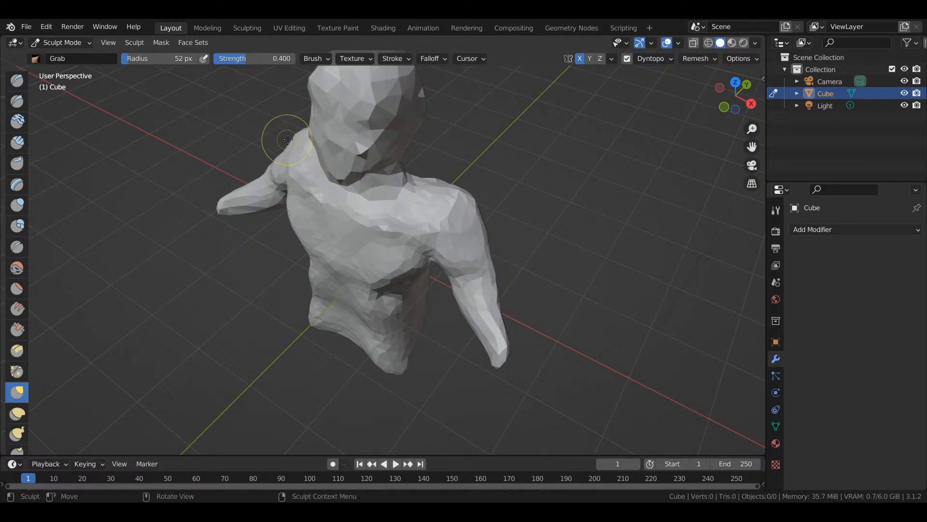
pyautogui.moveTo(313, 114)
pyautogui.mouseDown()
pyautogui.moveTo(347, 123)
pyautogui.moveTo(317, 161)
pyautogui.moveTo(378, 161)
pyautogui.moveTo(360, 157)
pyautogui.moveTo(333, 183)
pyautogui.mouseUp()
# - Shape the nose and front of the face from the side with Grab, and undo the last stroke
pyautogui.press('KP_1')
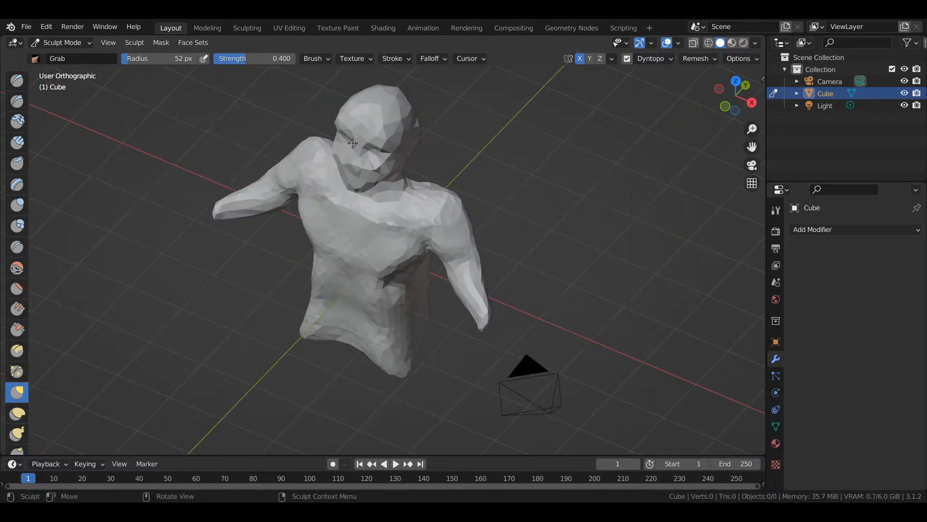
pyautogui.moveTo(735, 96)
pyautogui.mouseDown()
pyautogui.moveTo(744, 101)
pyautogui.moveTo(699, 100)
pyautogui.mouseUp()
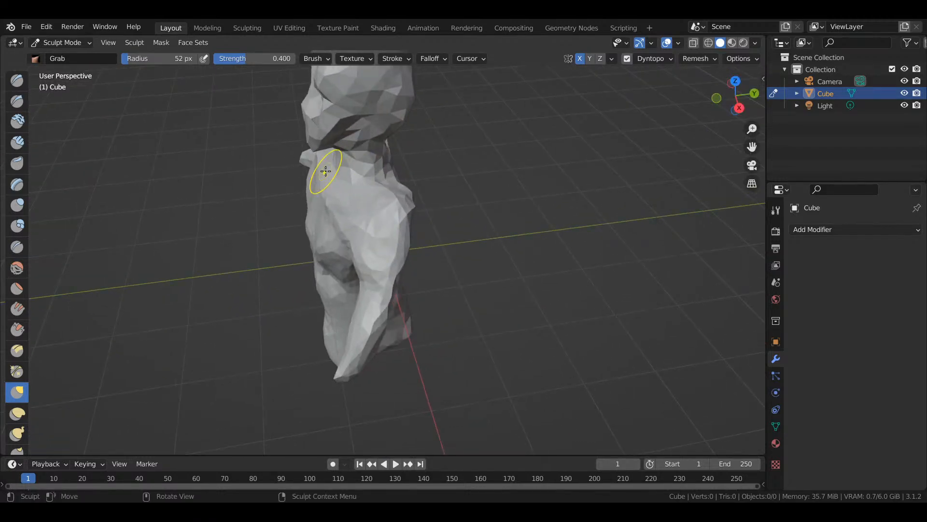
pyautogui.scroll(-1, 322, 168)
pyautogui.moveTo(316, 140)
pyautogui.mouseDown()
pyautogui.moveTo(303, 139)
pyautogui.moveTo(341, 140)
pyautogui.mouseUp()
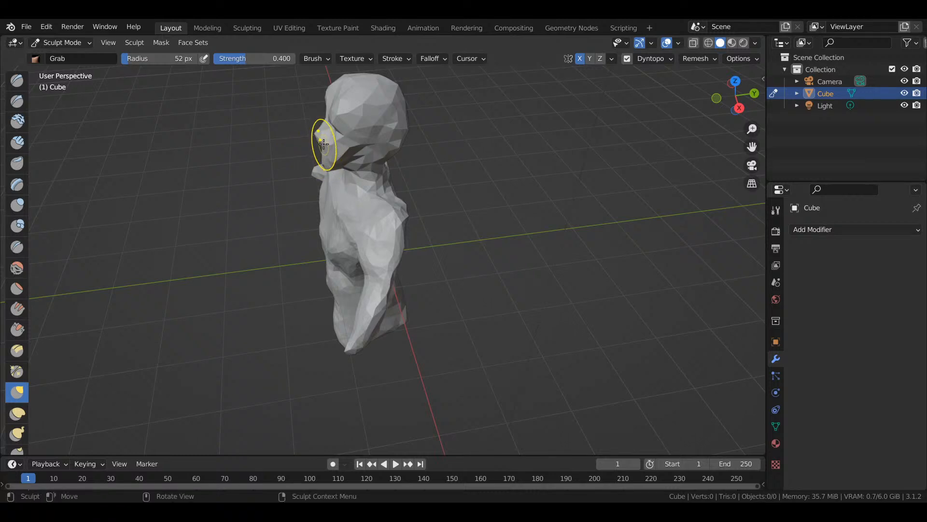
pyautogui.moveTo(314, 133); pyautogui.dragTo(309, 139)
pyautogui.hotkey('ctrl', 'z')
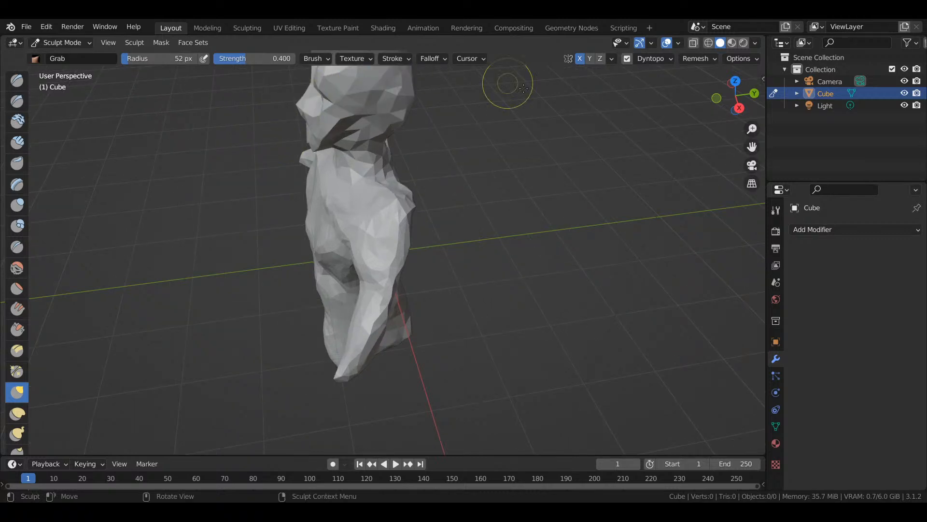
# - Examine the figure's proportions and face from the front, side and angled views
pyautogui.press('KP_1')
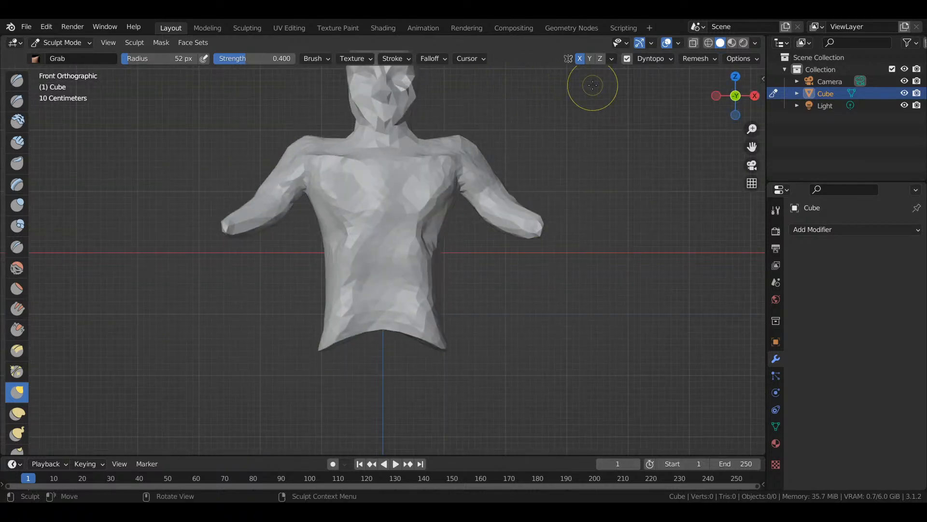
pyautogui.moveTo(593, 85); pyautogui.dragTo(586, 83, button='middle')
pyautogui.press('KP_3')
pyautogui.scroll(1, 292, 108)
pyautogui.scroll(-1, 306, 121)
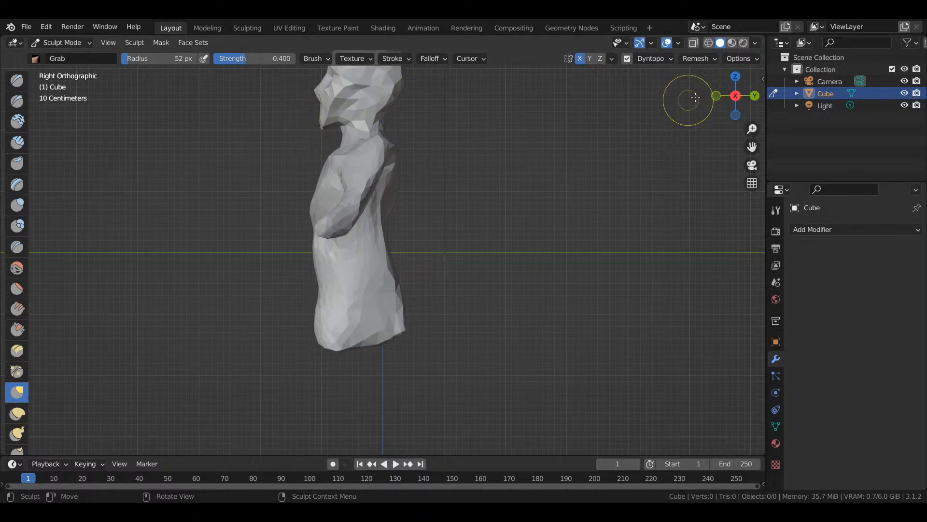
pyautogui.moveTo(735, 97); pyautogui.dragTo(710, 103)
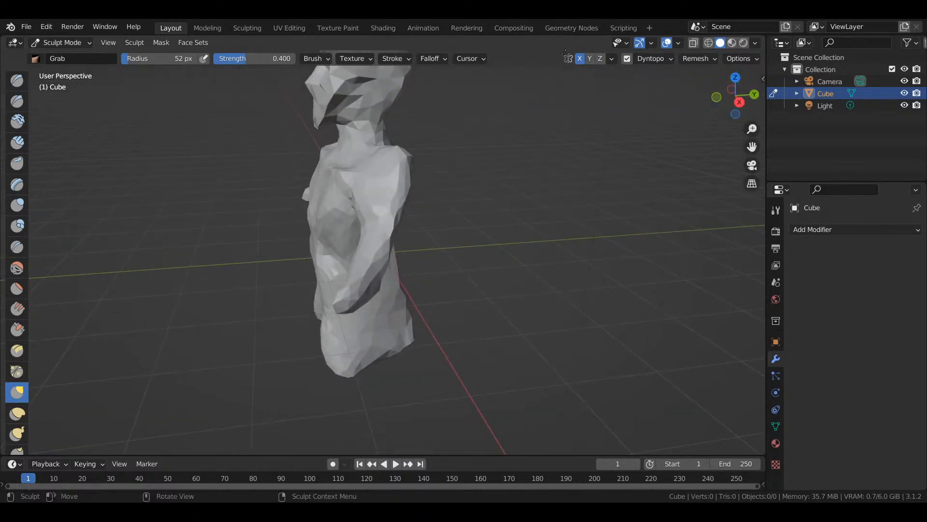
pyautogui.keyDown('shift'); pyautogui.moveTo(539, 137); pyautogui.dragTo(575, 204); pyautogui.keyUp('shift')
# - Refine the jaw, cheeks and neck area from an angled front view with the Grab brush
pyautogui.moveTo(735, 96); pyautogui.dragTo(700, 103)
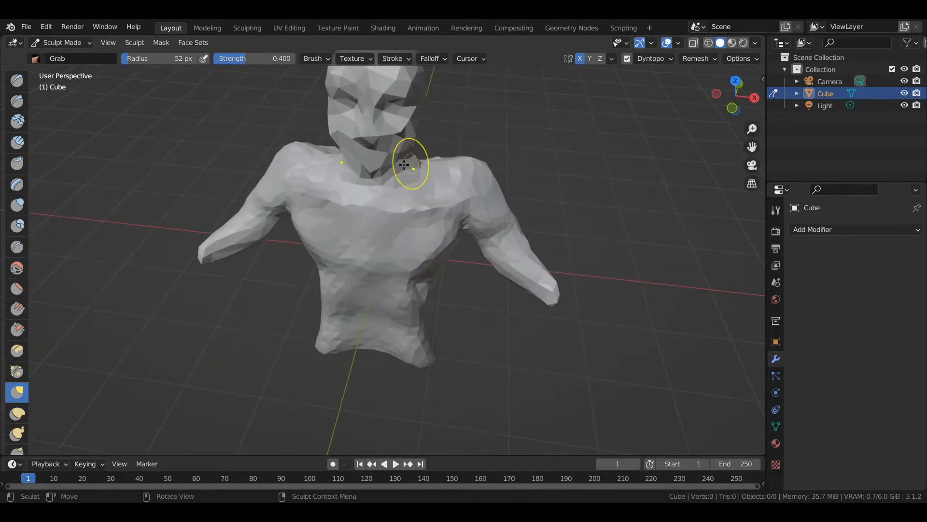
pyautogui.moveTo(396, 132); pyautogui.dragTo(389, 116)
pyautogui.moveTo(332, 131); pyautogui.dragTo(328, 132)
pyautogui.moveTo(366, 103)
pyautogui.mouseDown()
pyautogui.moveTo(390, 136)
pyautogui.moveTo(371, 158)
pyautogui.moveTo(456, 149)
pyautogui.moveTo(448, 166)
pyautogui.mouseUp()
# - Broaden the upper arms and extend and thicken the forearm ends with the Grab brush
pyautogui.moveTo(488, 190)
pyautogui.mouseDown()
pyautogui.moveTo(508, 167)
pyautogui.moveTo(505, 184)
pyautogui.mouseUp()
pyautogui.moveTo(527, 281)
pyautogui.mouseDown()
pyautogui.moveTo(539, 309)
pyautogui.moveTo(554, 306)
pyautogui.moveTo(562, 319)
pyautogui.mouseUp()
pyautogui.moveTo(551, 276)
pyautogui.mouseDown()
pyautogui.moveTo(579, 277)
pyautogui.moveTo(563, 300)
pyautogui.moveTo(579, 312)
pyautogui.mouseUp()
pyautogui.click(570, 295)
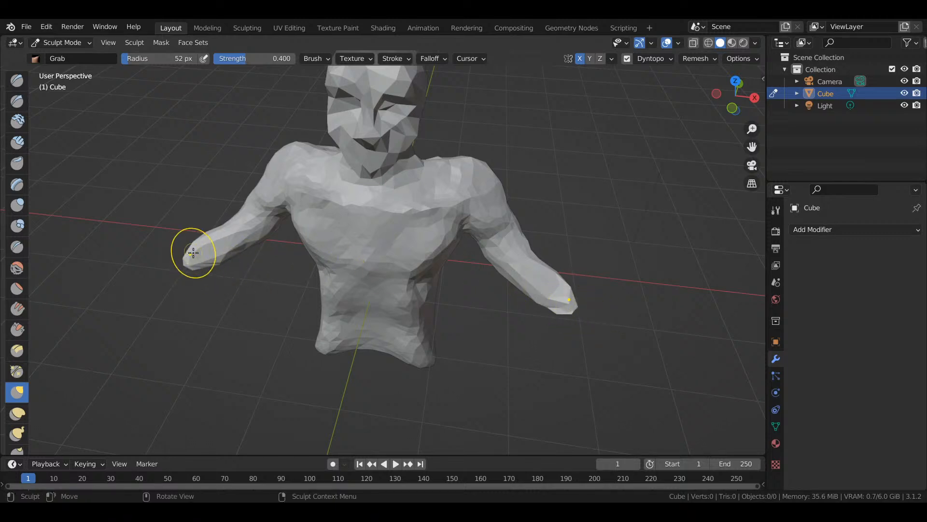
pyautogui.moveTo(260, 173)
pyautogui.mouseDown()
pyautogui.moveTo(272, 168)
pyautogui.moveTo(245, 193)
pyautogui.mouseUp()
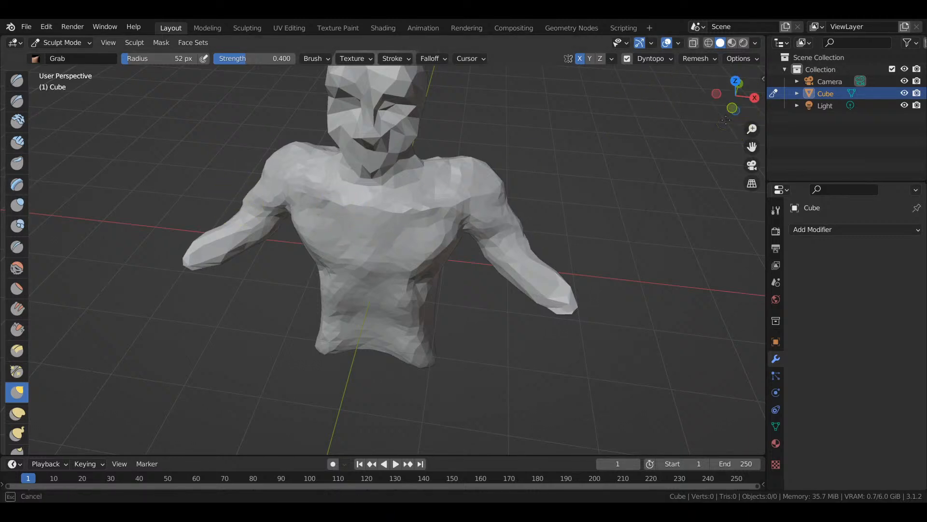
# - Carve the armpit area where the arm meets the torso with the Crease brush, viewed from below
pyautogui.moveTo(731, 102)
pyautogui.mouseDown()
pyautogui.moveTo(741, 106)
pyautogui.moveTo(676, 130)
pyautogui.mouseUp()
pyautogui.moveTo(734, 99)
pyautogui.mouseDown()
pyautogui.moveTo(715, 131)
pyautogui.moveTo(1, 359)
pyautogui.mouseUp()
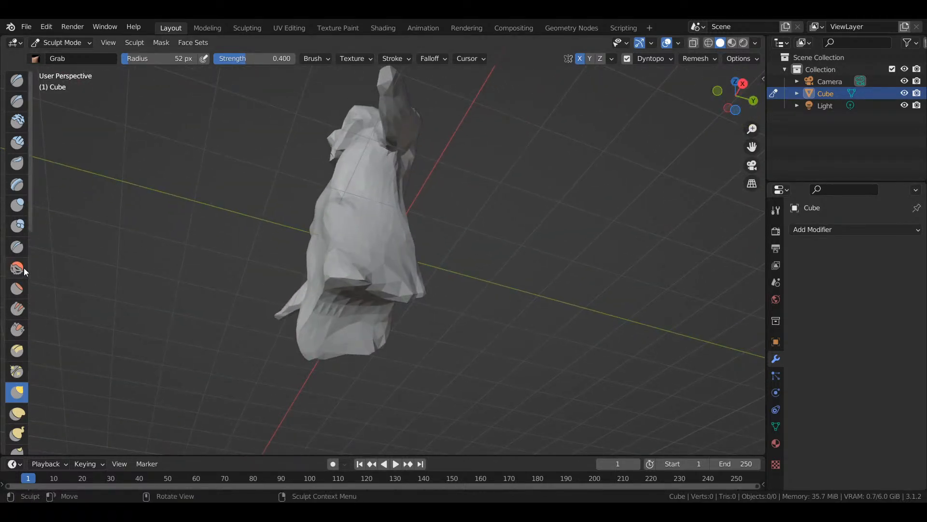
pyautogui.click(23, 251)
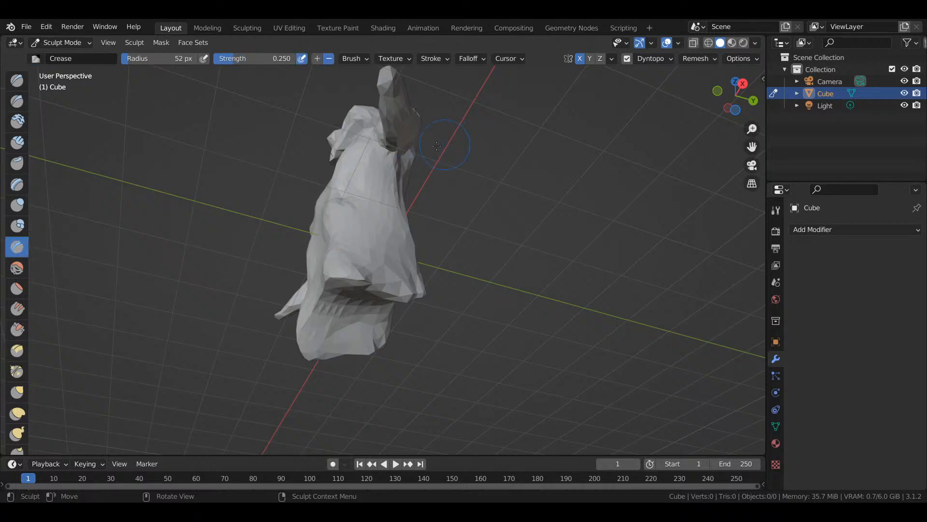
pyautogui.moveTo(383, 149); pyautogui.dragTo(400, 154)
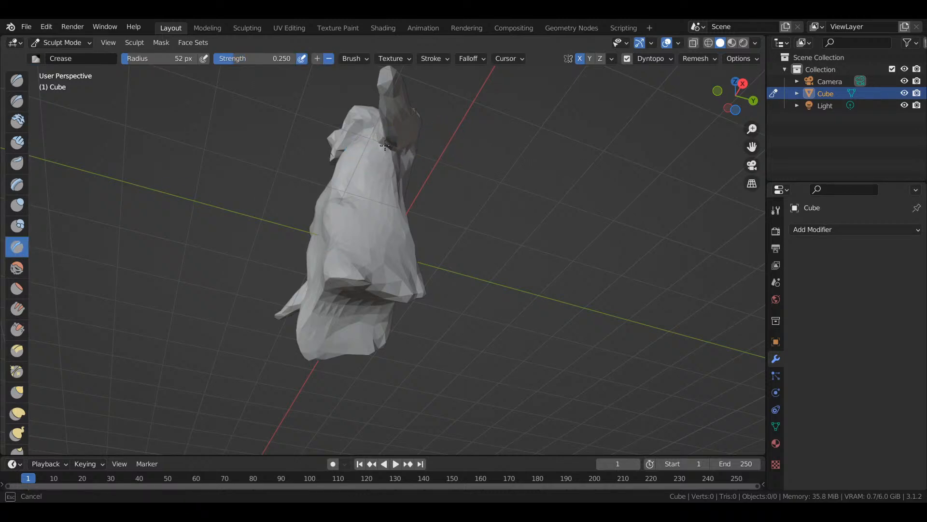
pyautogui.moveTo(405, 148); pyautogui.dragTo(406, 141)
# - Shrink both arms down to short shoulder stumps with the Smooth brush, working from the front and right side
pyautogui.moveTo(745, 96)
pyautogui.mouseDown()
pyautogui.moveTo(773, 181)
pyautogui.moveTo(787, 162)
pyautogui.moveTo(827, 152)
pyautogui.mouseUp()
pyautogui.click(17, 267)
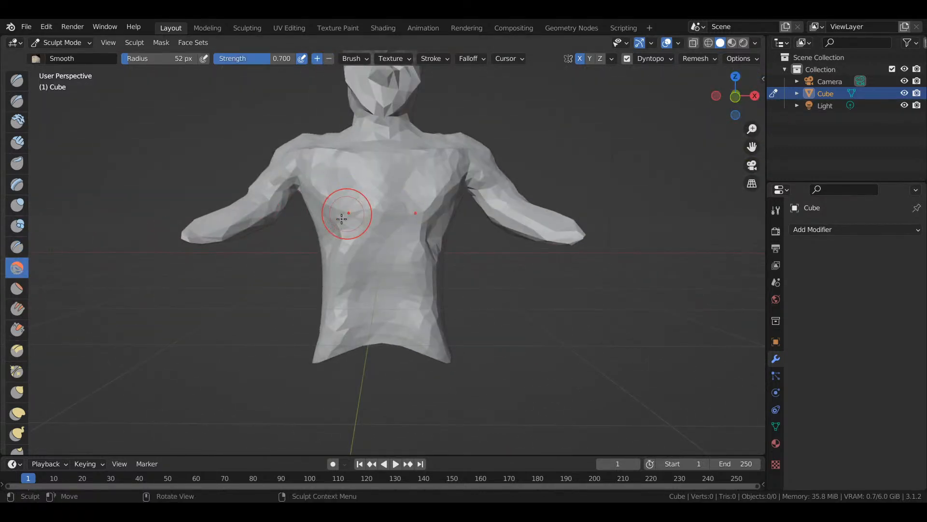
pyautogui.moveTo(207, 234)
pyautogui.mouseDown()
pyautogui.moveTo(195, 235)
pyautogui.moveTo(244, 213)
pyautogui.moveTo(256, 190)
pyautogui.moveTo(273, 199)
pyautogui.moveTo(248, 218)
pyautogui.moveTo(268, 190)
pyautogui.moveTo(259, 206)
pyautogui.mouseUp()
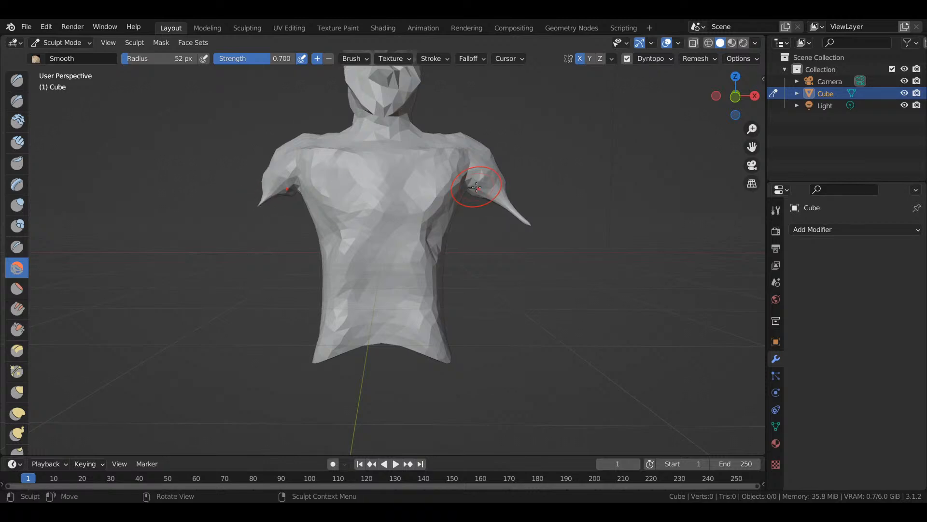
pyautogui.press('KP_1')
pyautogui.press('KP_3')
pyautogui.moveTo(338, 209)
pyautogui.mouseDown()
pyautogui.moveTo(346, 217)
pyautogui.moveTo(338, 222)
pyautogui.moveTo(352, 196)
pyautogui.moveTo(377, 207)
pyautogui.mouseUp()
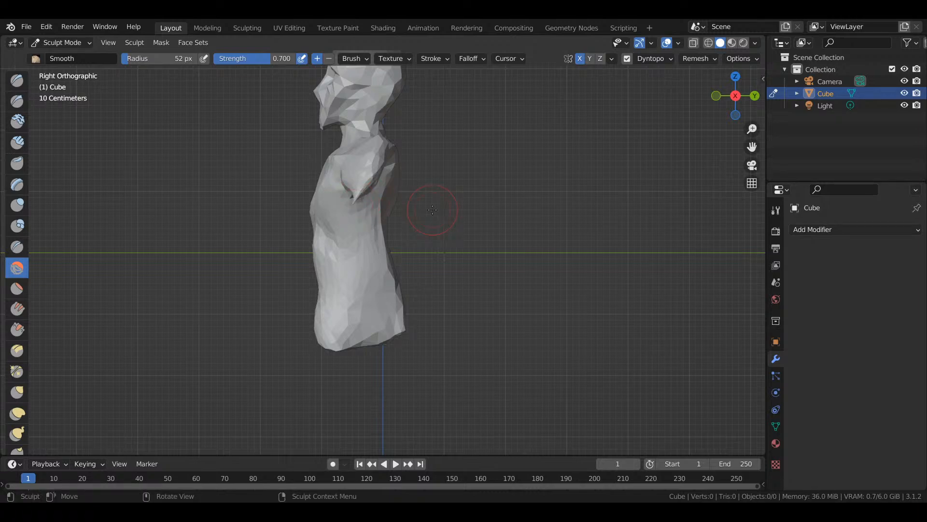
pyautogui.press('KP_1')
pyautogui.moveTo(285, 197); pyautogui.dragTo(276, 198)
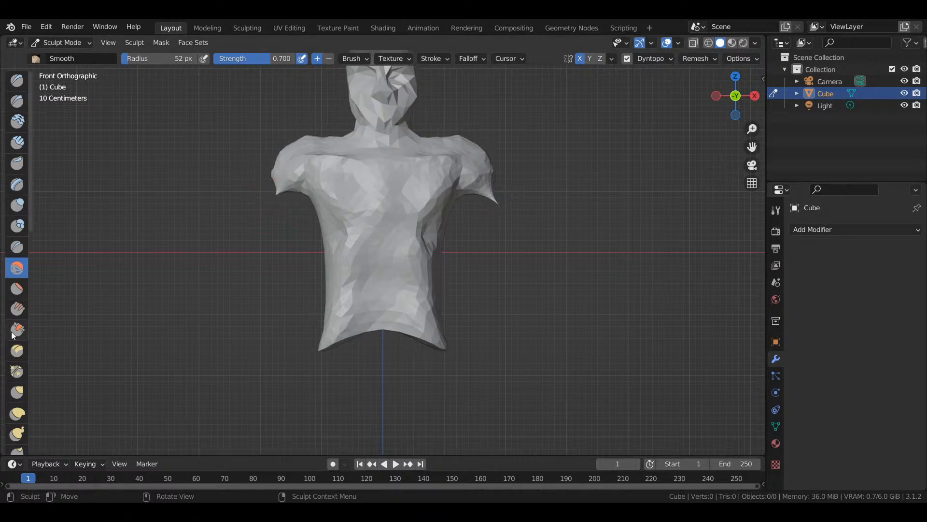
# - Push the pointed tips of both arm stumps inward with the Grab brush
pyautogui.click(23, 400)
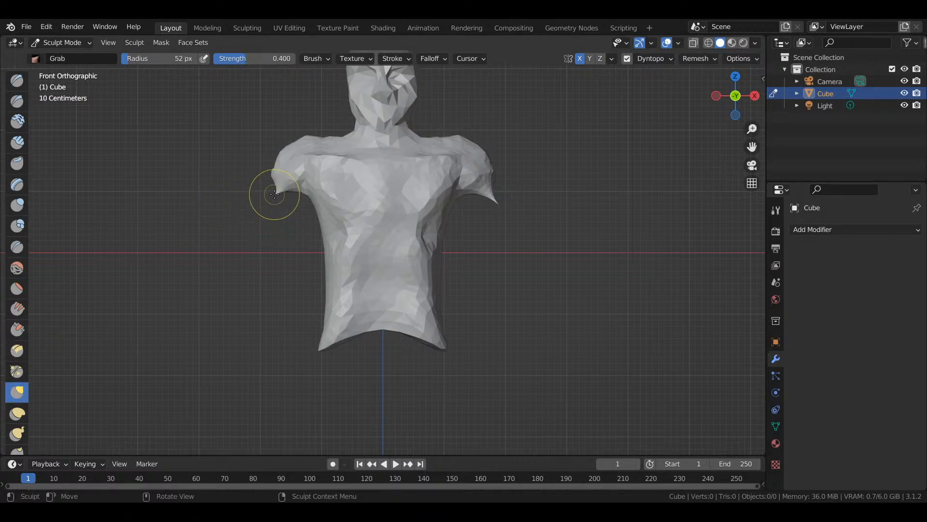
pyautogui.moveTo(277, 194)
pyautogui.mouseDown()
pyautogui.moveTo(288, 171)
pyautogui.moveTo(283, 187)
pyautogui.mouseUp()
pyautogui.moveTo(496, 202); pyautogui.dragTo(497, 203)
pyautogui.moveTo(497, 203); pyautogui.dragTo(472, 196)
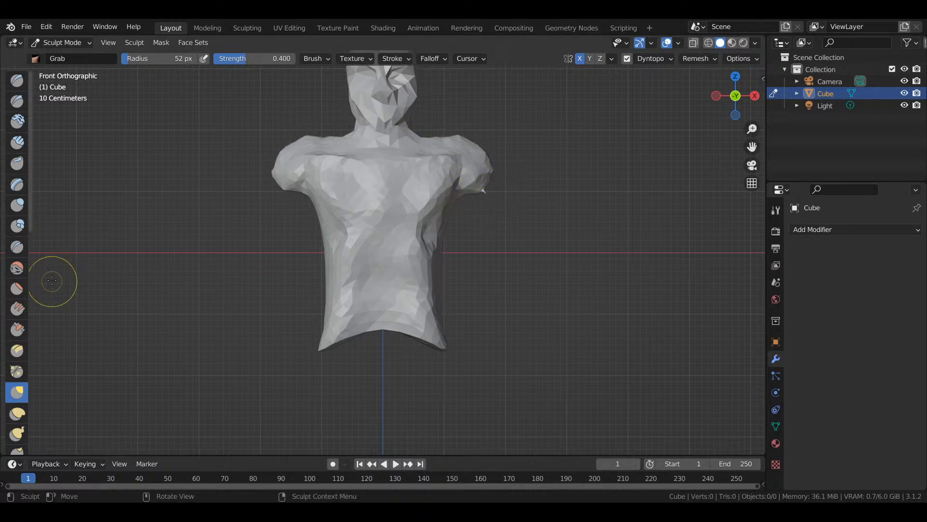
# - Soften the remaining points on the undersides of both arm stumps with the Smooth brush
pyautogui.click(17, 271)
pyautogui.moveTo(475, 189); pyautogui.dragTo(486, 196)
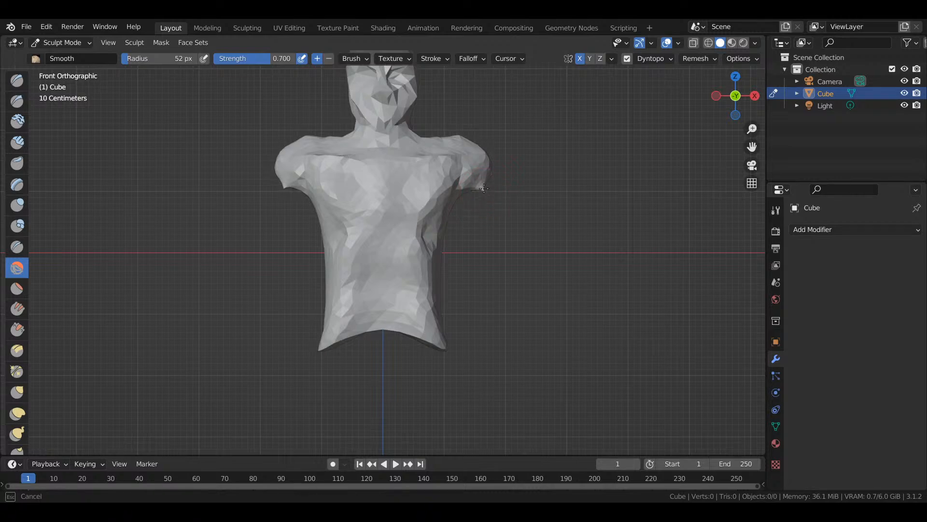
pyautogui.moveTo(484, 188); pyautogui.dragTo(485, 189)
pyautogui.scroll(4, 544, 173)
pyautogui.moveTo(596, 120); pyautogui.dragTo(593, 119)
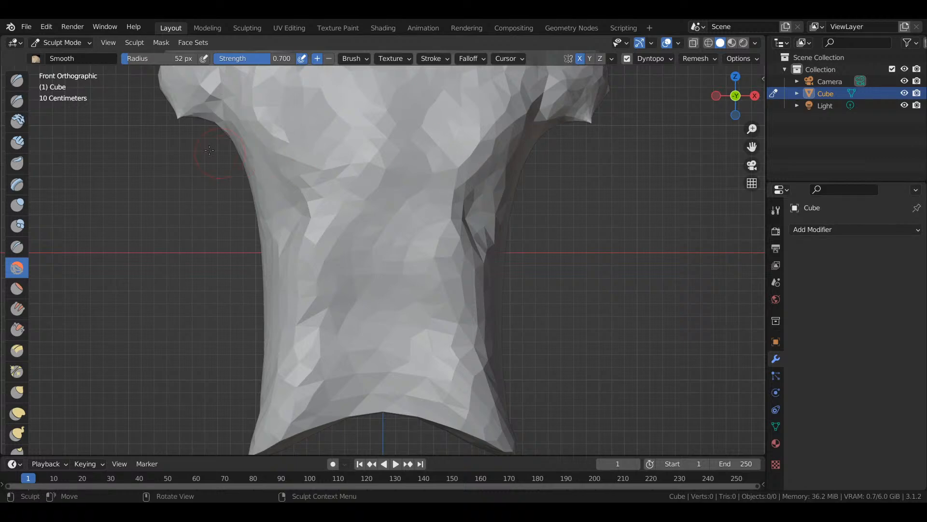
pyautogui.moveTo(180, 125); pyautogui.dragTo(179, 115)
# - Tuck the leftover stump tips into the shoulders with the Grab brush from the front and right side
pyautogui.click(17, 391)
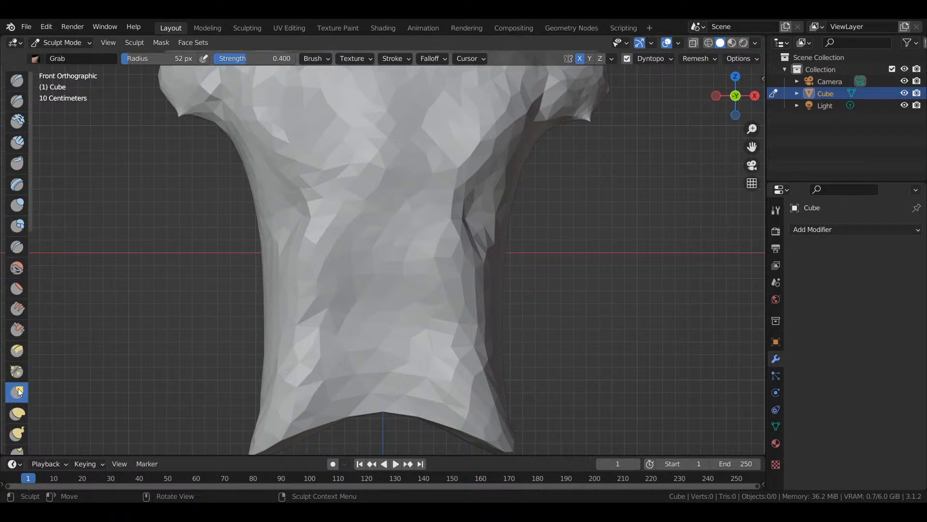
pyautogui.moveTo(179, 114)
pyautogui.mouseDown()
pyautogui.moveTo(399, 382)
pyautogui.moveTo(145, 149)
pyautogui.moveTo(149, 132)
pyautogui.moveTo(187, 100)
pyautogui.moveTo(184, 110)
pyautogui.moveTo(177, 94)
pyautogui.moveTo(181, 110)
pyautogui.moveTo(187, 104)
pyautogui.mouseUp()
pyautogui.moveTo(593, 110); pyautogui.dragTo(581, 116)
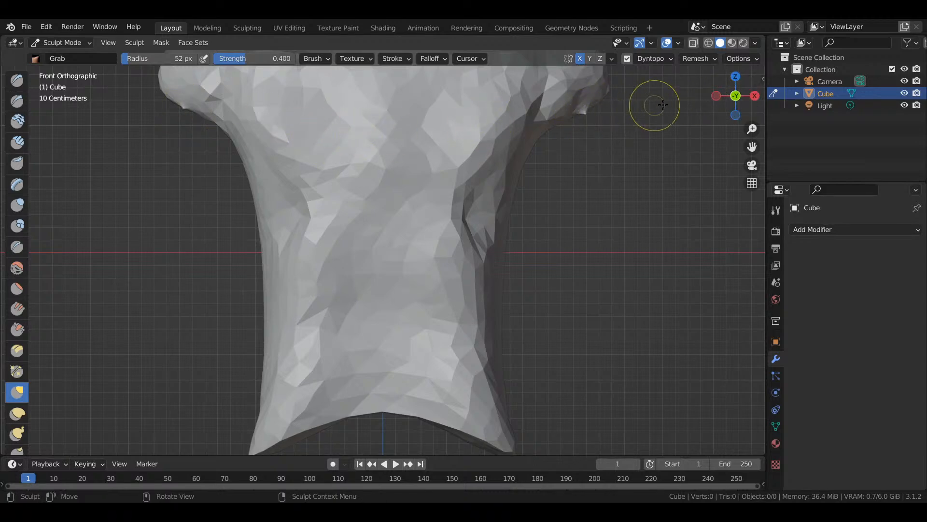
pyautogui.press('KP_3')
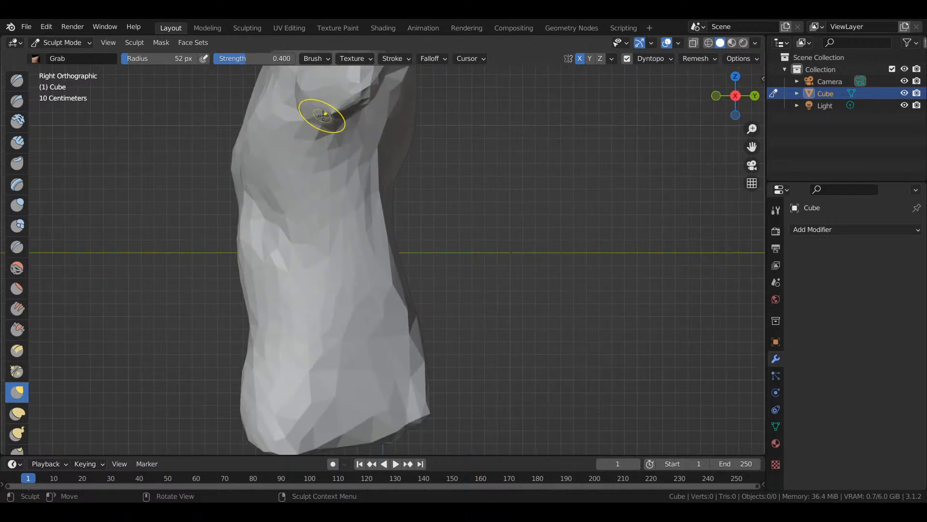
pyautogui.moveTo(333, 114)
pyautogui.mouseDown()
pyautogui.moveTo(320, 100)
pyautogui.moveTo(285, 130)
pyautogui.moveTo(253, 261)
pyautogui.moveTo(374, 264)
pyautogui.moveTo(332, 81)
pyautogui.moveTo(311, 108)
pyautogui.moveTo(331, 114)
pyautogui.mouseUp()
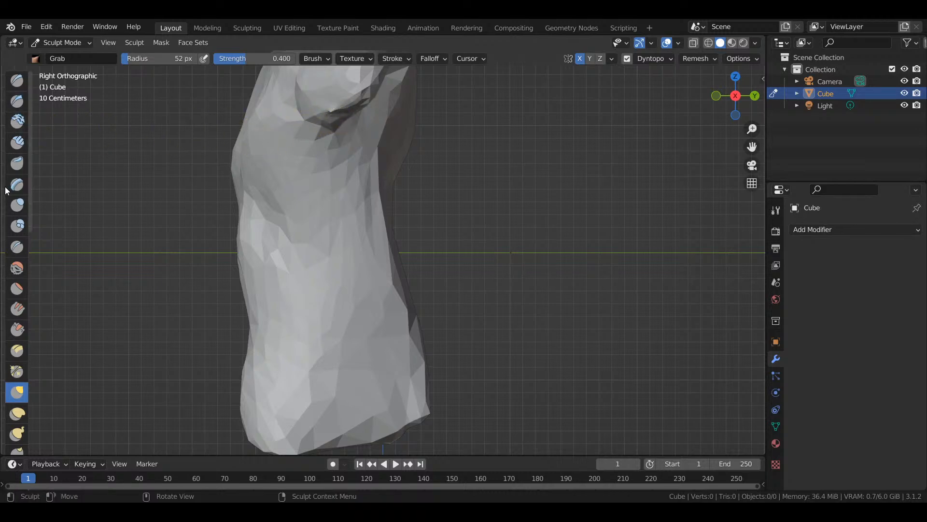
# - Fill out and round the ends of the arm stumps from the side with the Draw brush
pyautogui.click(17, 80)
pyautogui.moveTo(292, 96)
pyautogui.mouseDown()
pyautogui.moveTo(313, 122)
pyautogui.moveTo(335, 111)
pyautogui.mouseUp()
pyautogui.press('KP_1')
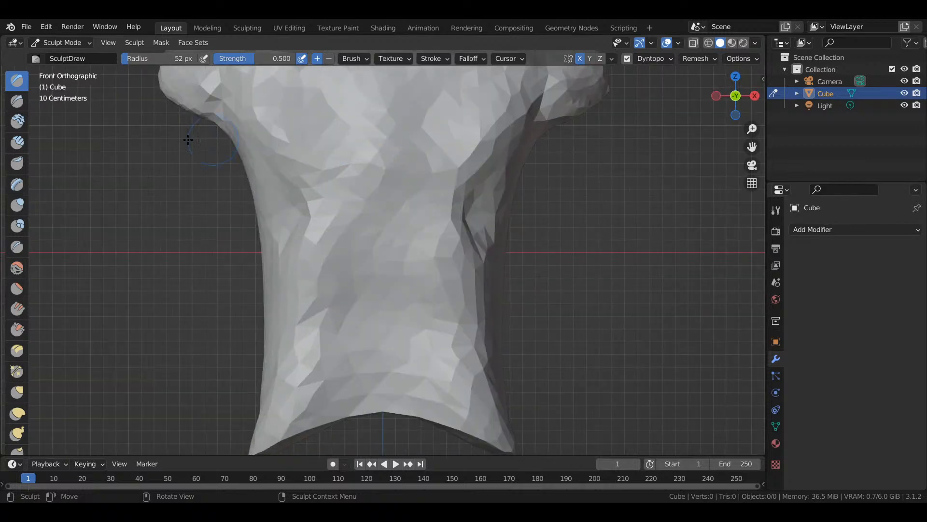
pyautogui.scroll(-3, 445, 218)
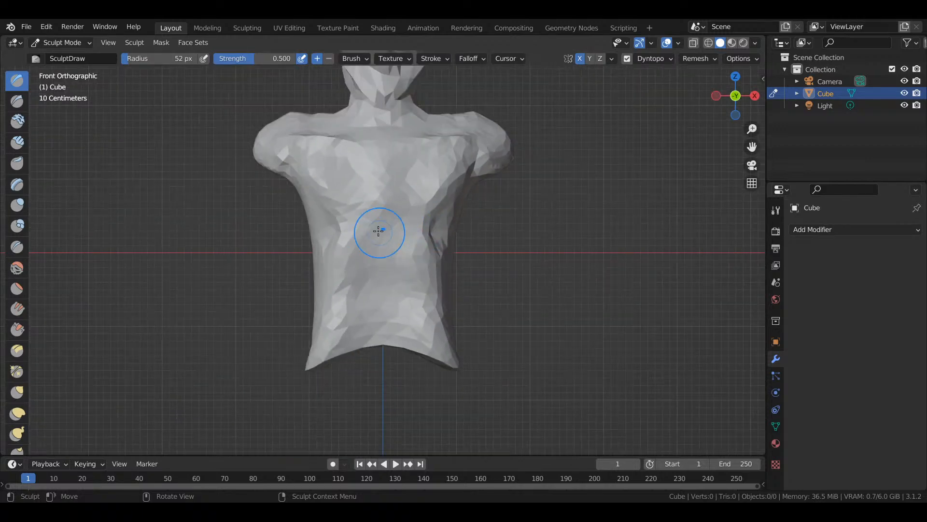
pyautogui.scroll(-3, 368, 231)
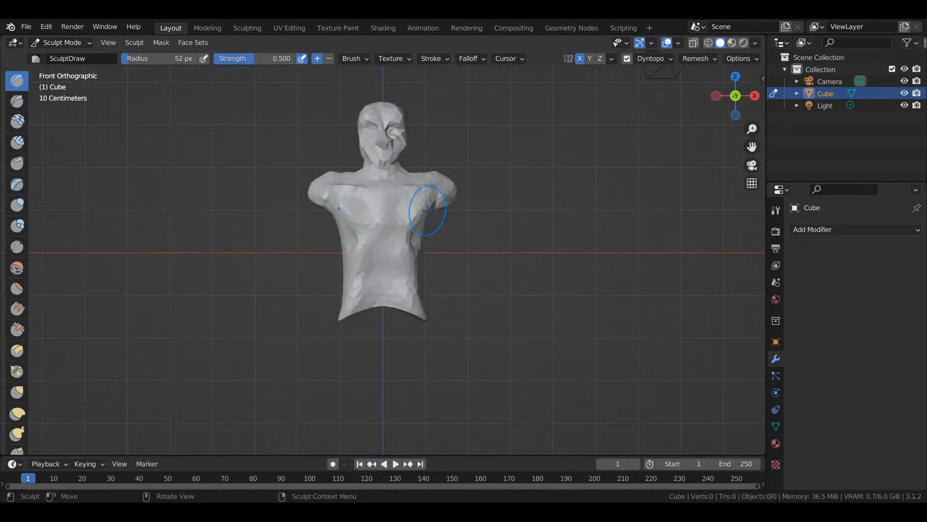
# - Carve creases beneath the arm stumps with the Crease brush to separate them from the torso
pyautogui.scroll(5, 429, 212)
pyautogui.moveTo(734, 94)
pyautogui.mouseDown()
pyautogui.moveTo(691, 128)
pyautogui.moveTo(668, 104)
pyautogui.moveTo(652, 111)
pyautogui.mouseUp()
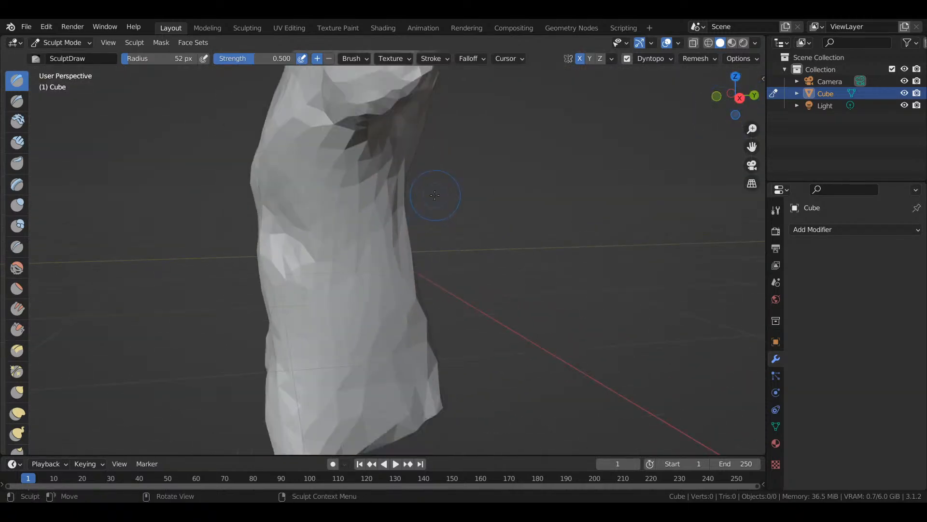
pyautogui.moveTo(739, 98); pyautogui.dragTo(739, 82)
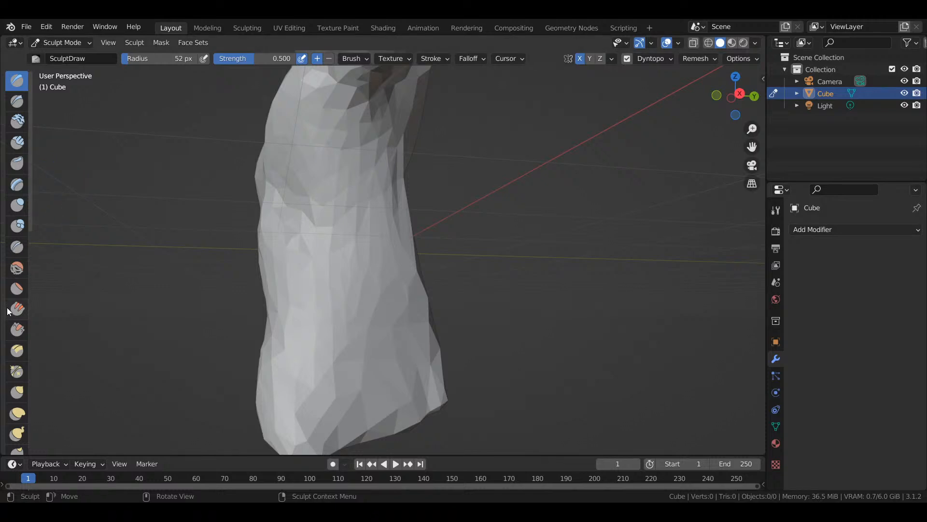
pyautogui.click(17, 247)
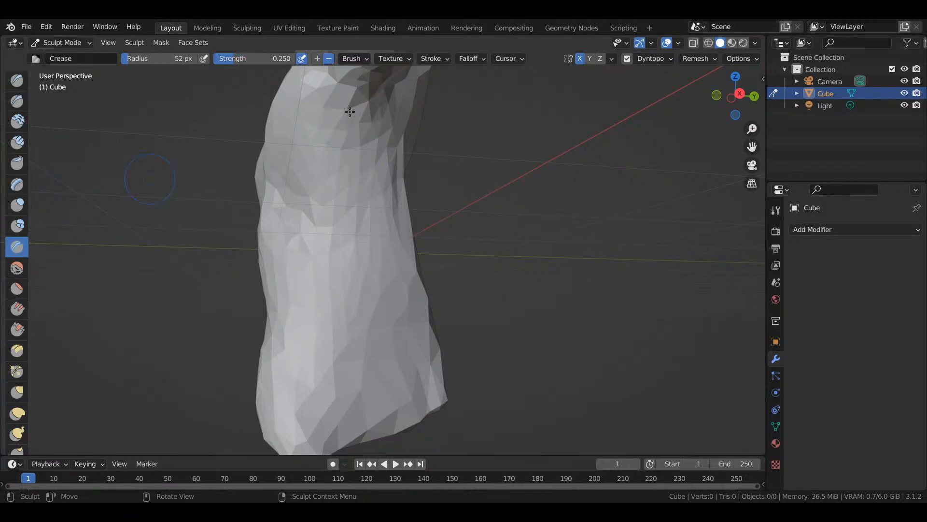
pyautogui.moveTo(359, 86)
pyautogui.mouseDown()
pyautogui.moveTo(369, 87)
pyautogui.moveTo(344, 92)
pyautogui.mouseUp()
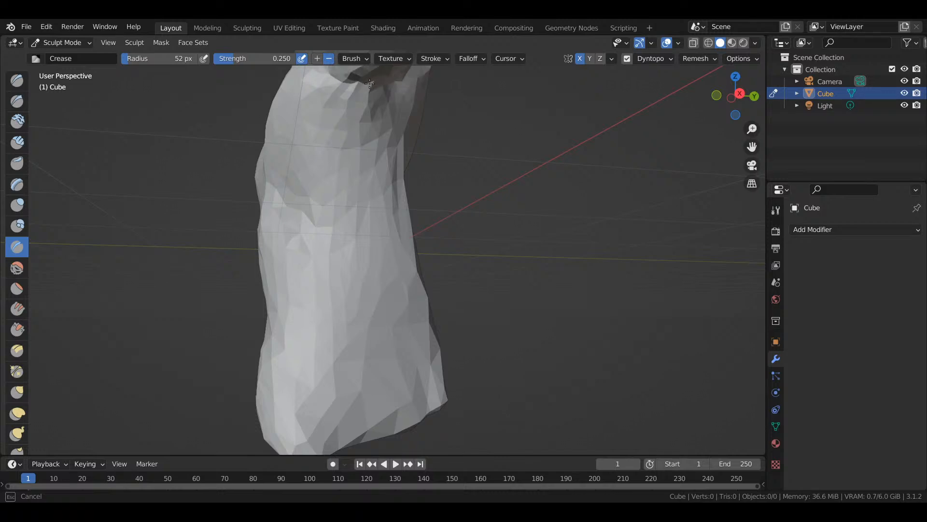
pyautogui.moveTo(397, 77); pyautogui.dragTo(394, 77)
pyautogui.press('KP_1')
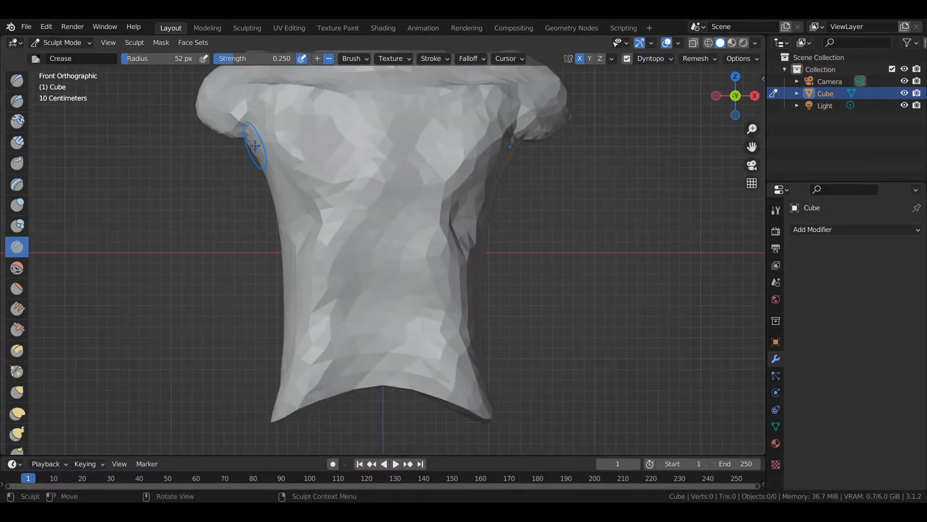
pyautogui.moveTo(245, 142); pyautogui.dragTo(249, 135)
# - Deepen the armpit creases from a low side angle with the Crease brush
pyautogui.press('KP_3')
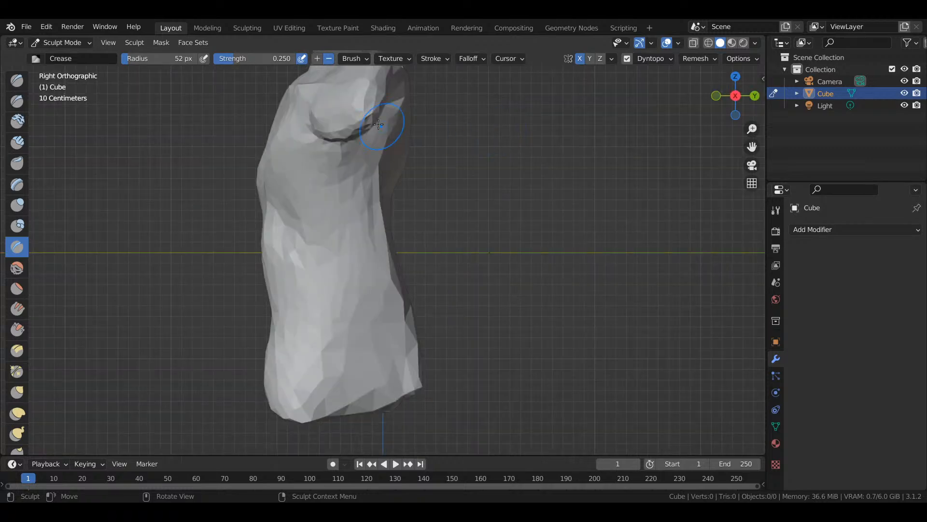
pyautogui.moveTo(727, 96); pyautogui.dragTo(700, 102)
pyautogui.moveTo(321, 87); pyautogui.dragTo(339, 107)
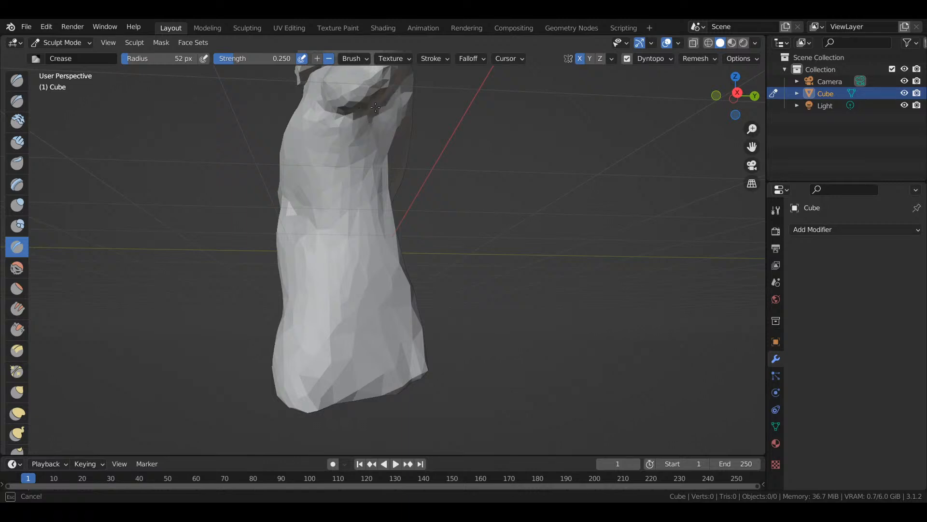
pyautogui.moveTo(333, 108); pyautogui.dragTo(332, 110)
pyautogui.scroll(-3, 389, 238)
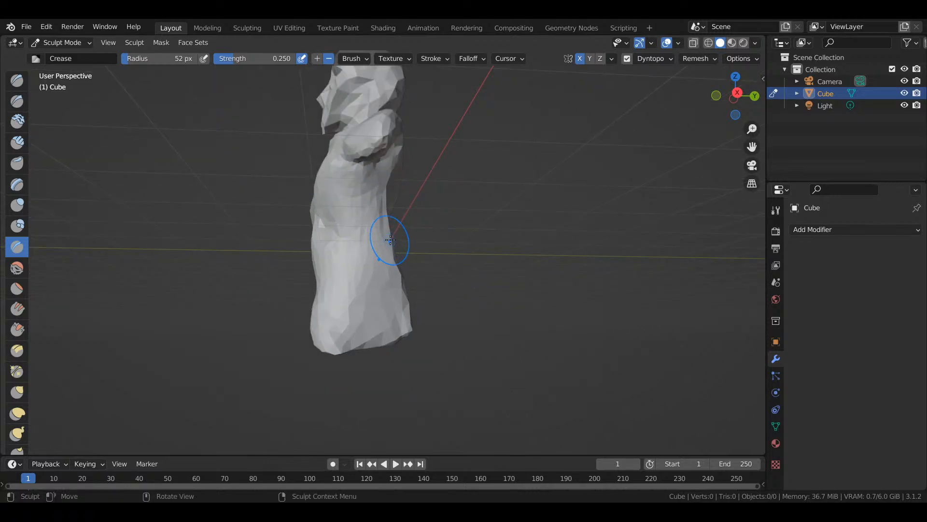
pyautogui.click(716, 96)
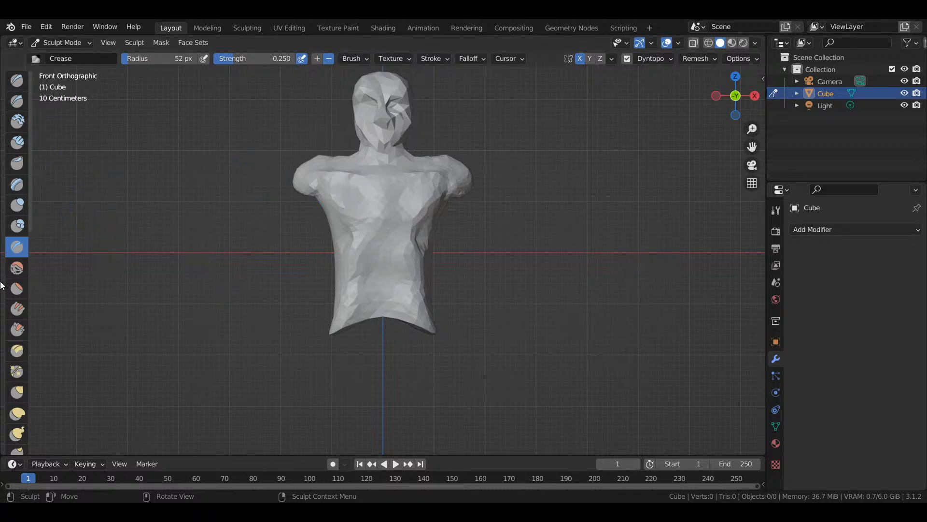
# - Grow the arm stumps outward into short arms with the Draw brush from the front and right side
pyautogui.click(17, 80)
pyautogui.moveTo(293, 178); pyautogui.dragTo(293, 167)
pyautogui.moveTo(288, 167); pyautogui.dragTo(290, 177)
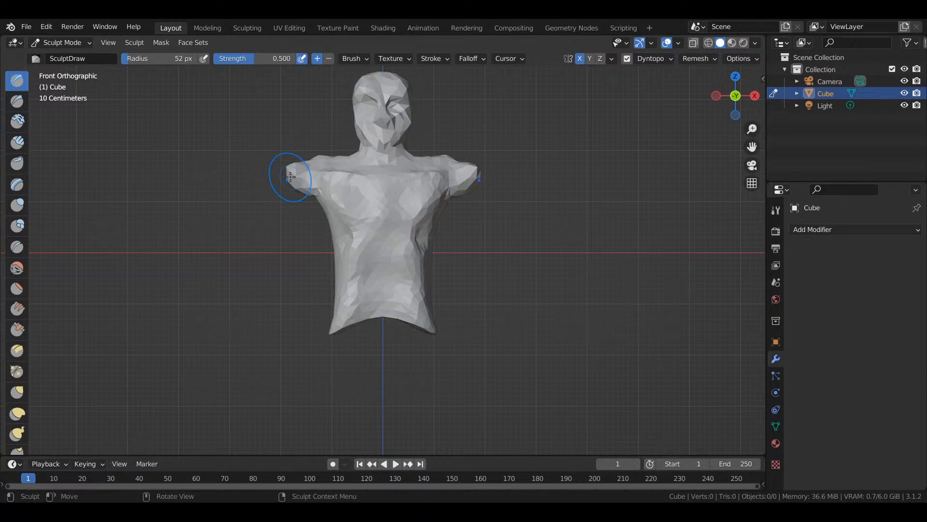
pyautogui.press('KP_3')
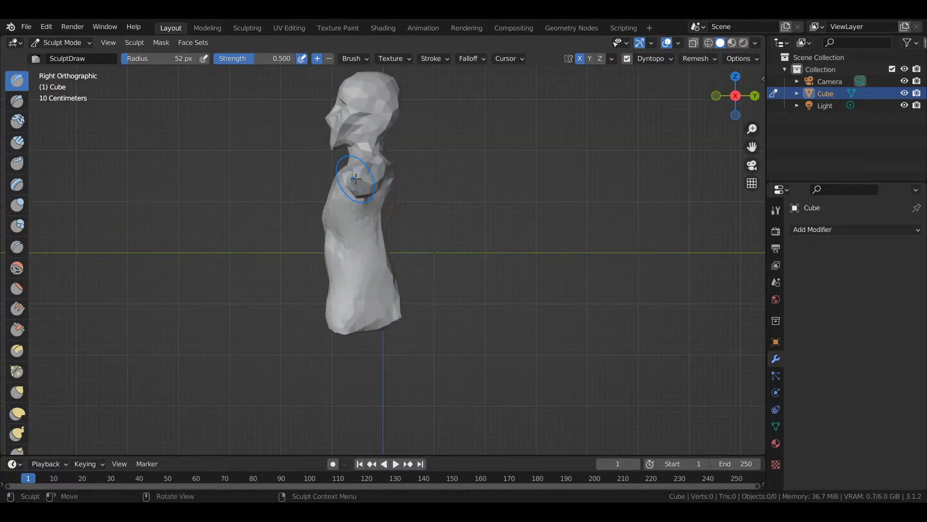
pyautogui.moveTo(368, 175); pyautogui.dragTo(365, 176)
pyautogui.press('KP_1')
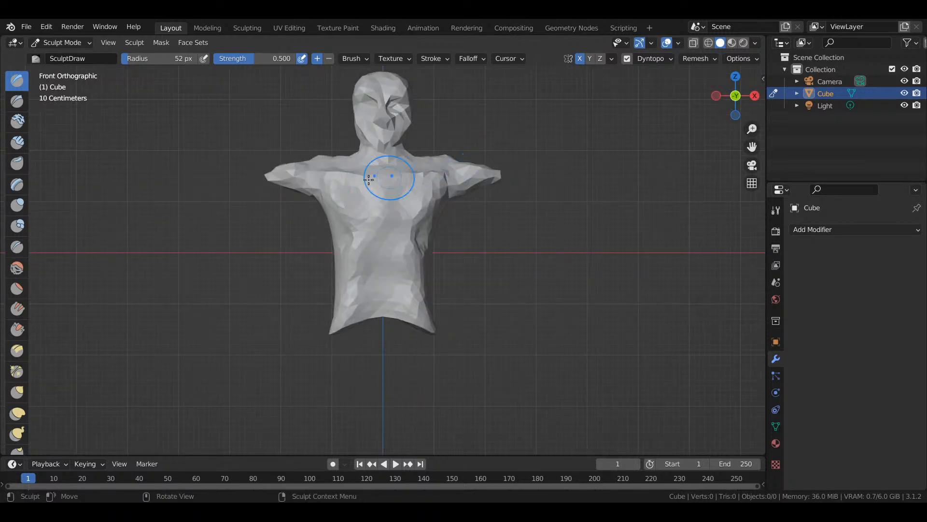
pyautogui.moveTo(276, 165); pyautogui.dragTo(263, 173)
# - Enlarge the Draw brush radius to 98 px and extend both arms outward to forearm length
pyautogui.press('f')
pyautogui.click(269, 183)
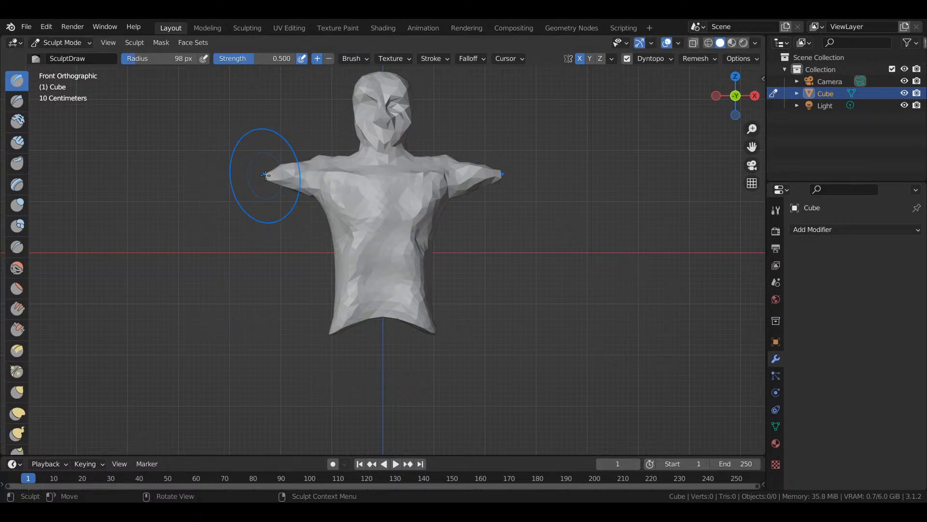
pyautogui.moveTo(266, 175); pyautogui.dragTo(253, 178)
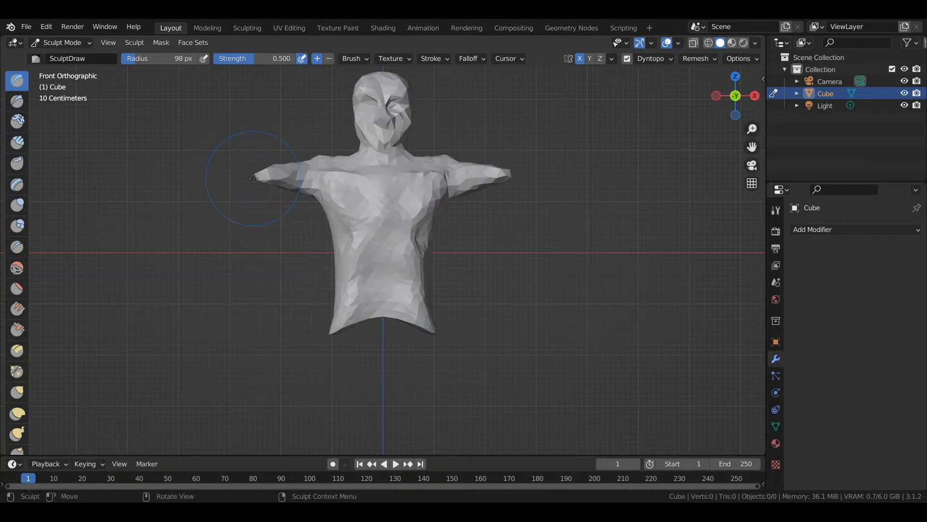
pyautogui.press('KP_3')
pyautogui.moveTo(347, 158); pyautogui.dragTo(335, 175)
pyautogui.click(336, 174)
pyautogui.press('KP_1')
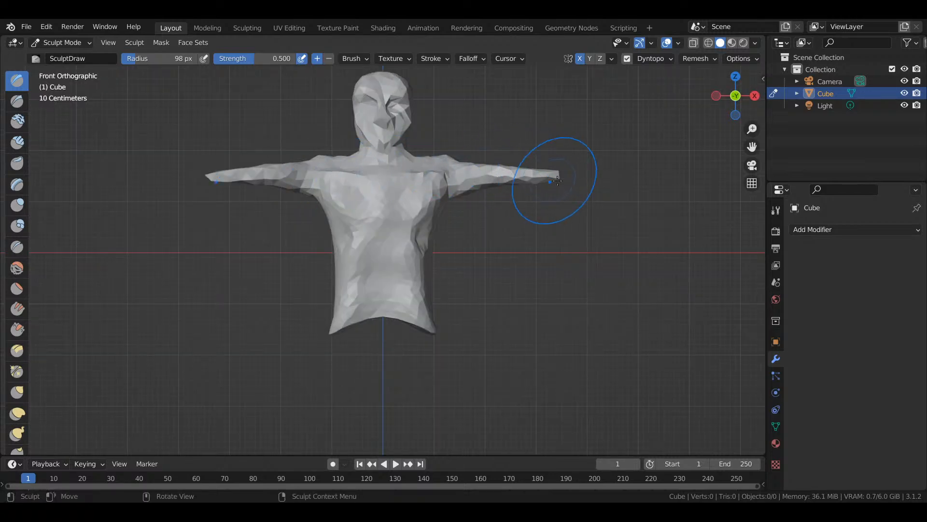
# - Build up the outstretched arms with more Draw strokes, and switch to the Clay brush
pyautogui.moveTo(549, 169); pyautogui.dragTo(560, 174)
pyautogui.moveTo(472, 169); pyautogui.dragTo(439, 163)
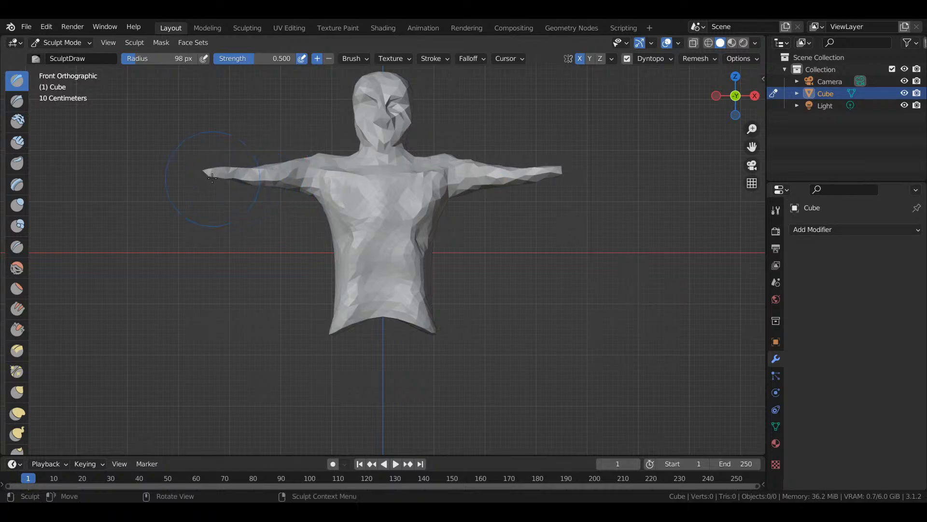
pyautogui.moveTo(218, 174); pyautogui.dragTo(145, 179)
pyautogui.click(18, 121)
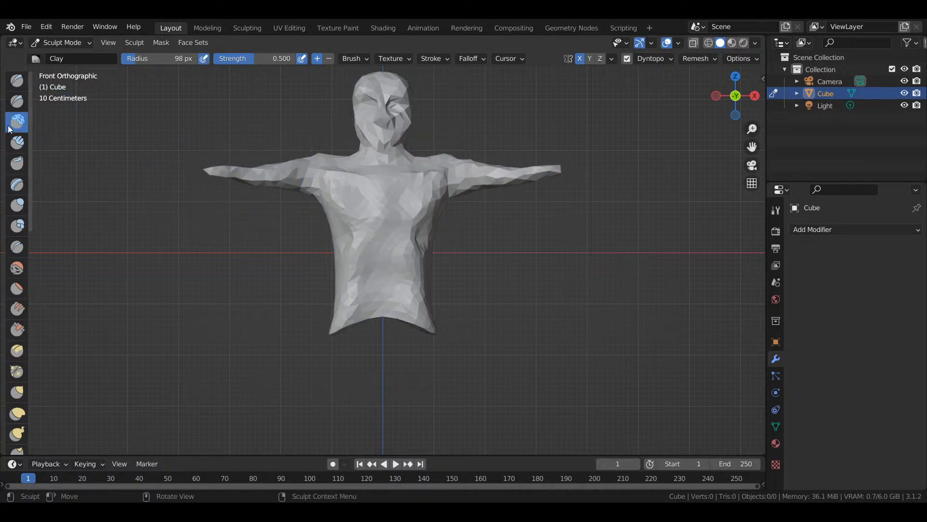
# - Build up the forearms and hand ends with a Clay stroke followed by Clay Strips strokes at 98 px radius
pyautogui.click(223, 170)
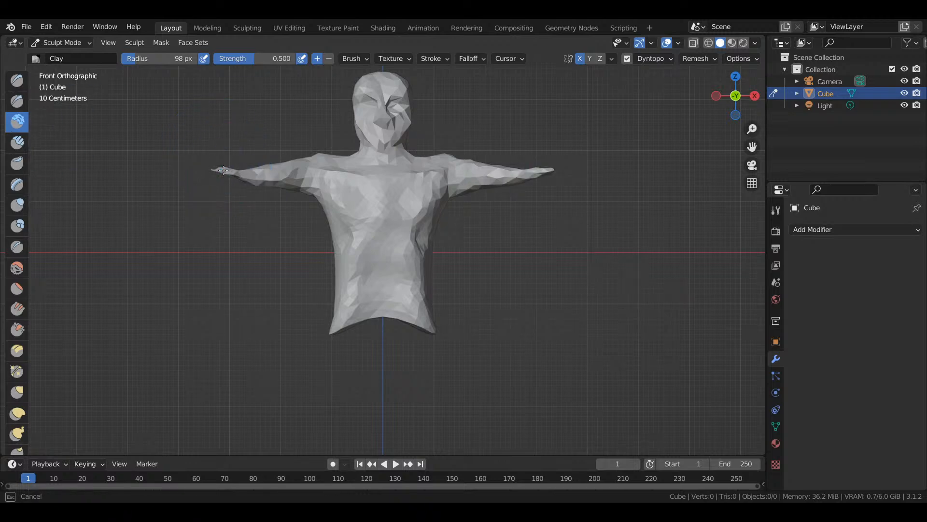
pyautogui.click(18, 142)
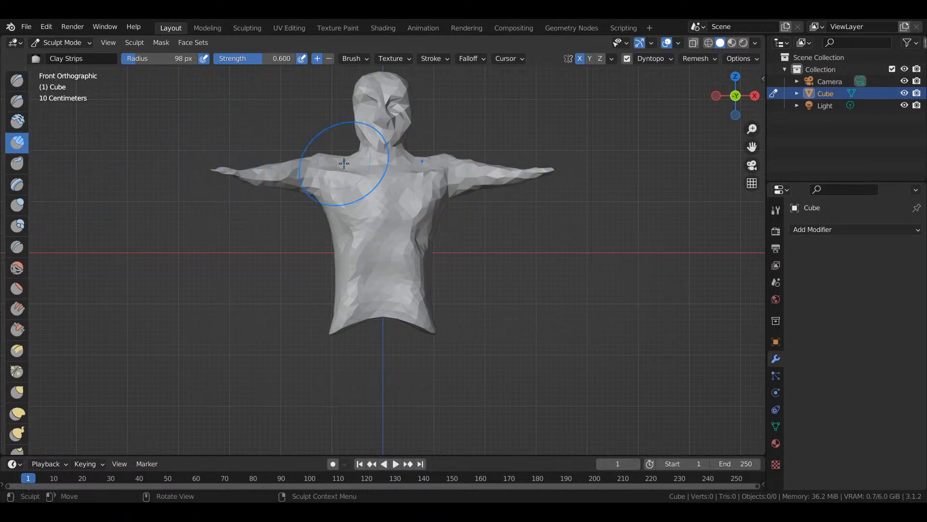
pyautogui.moveTo(238, 185)
pyautogui.mouseDown()
pyautogui.moveTo(242, 174)
pyautogui.moveTo(233, 171)
pyautogui.mouseUp()
pyautogui.moveTo(234, 170)
pyautogui.mouseDown()
pyautogui.moveTo(245, 175)
pyautogui.moveTo(210, 174)
pyautogui.mouseUp()
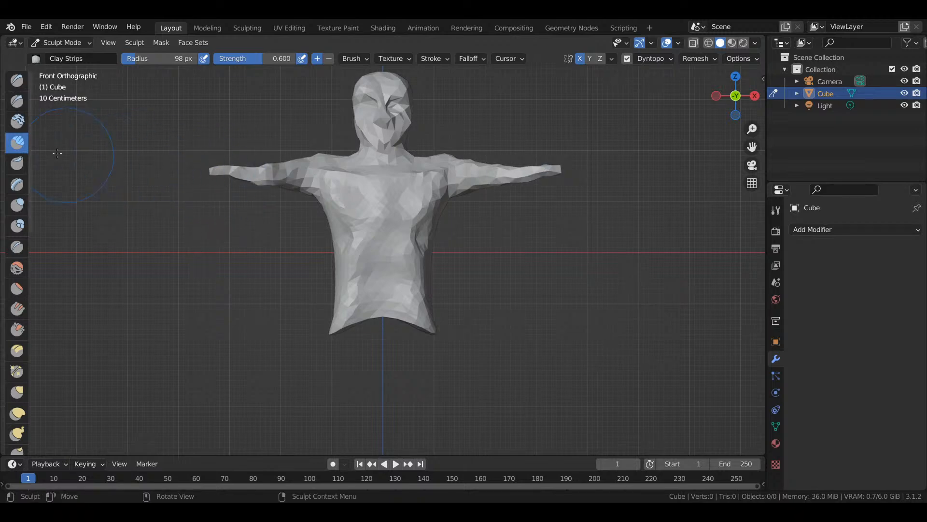
# - Thicken the forearms, upper arms and hand ends with the Layer brush at strength 1.000
pyautogui.click(21, 176)
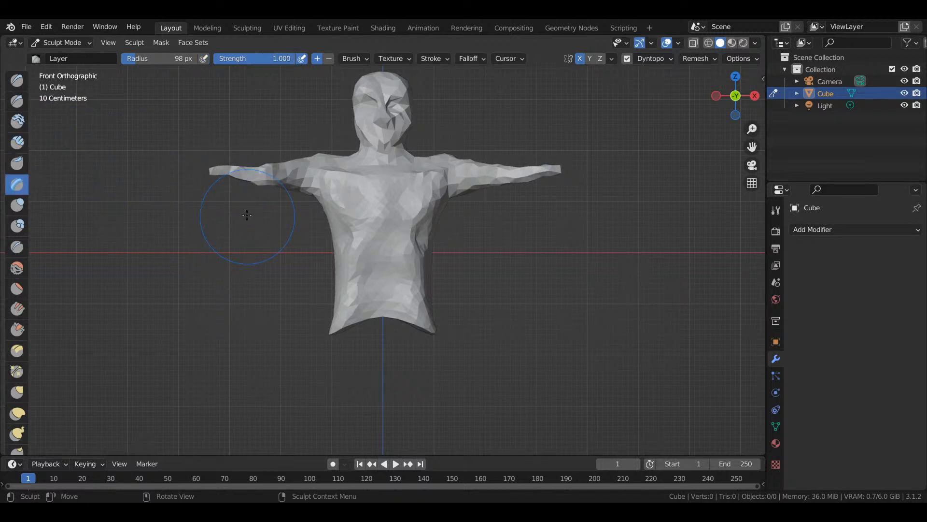
pyautogui.moveTo(229, 175)
pyautogui.mouseDown()
pyautogui.moveTo(195, 178)
pyautogui.moveTo(208, 174)
pyautogui.mouseUp()
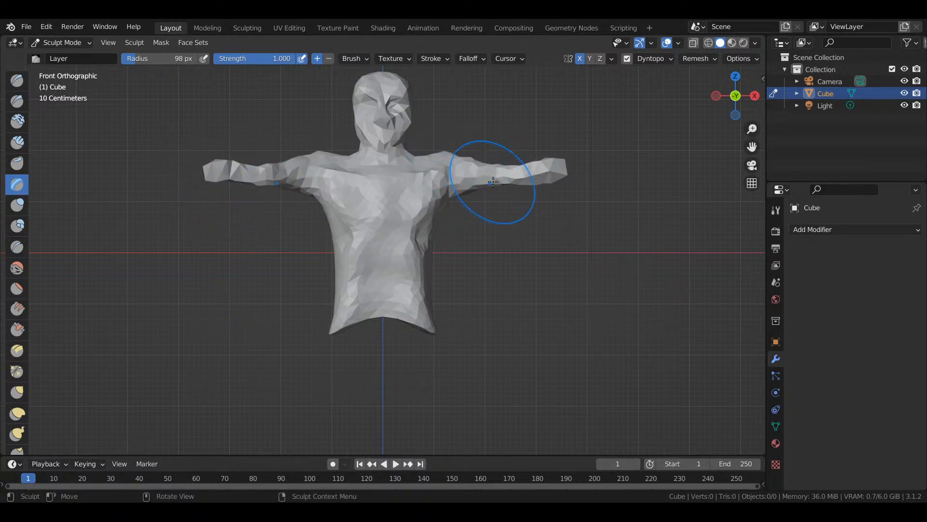
pyautogui.click(492, 171)
pyautogui.click(478, 166)
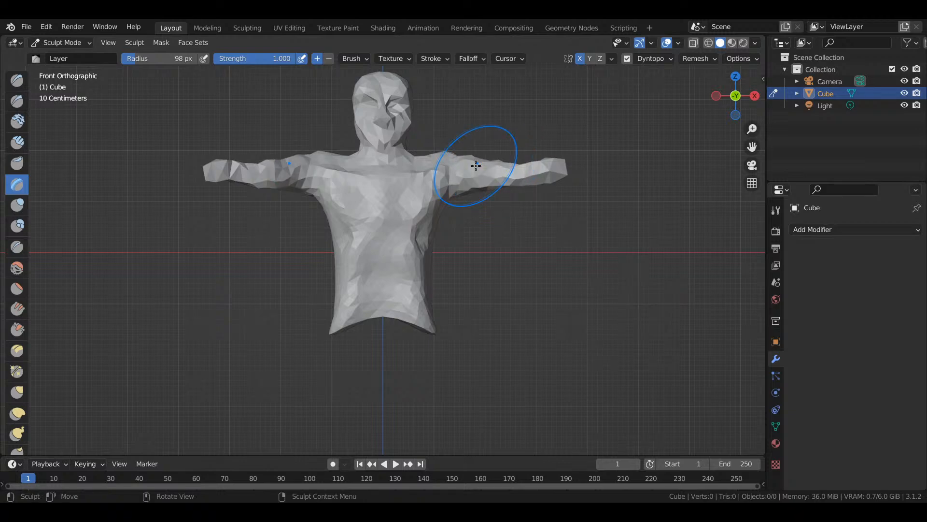
pyautogui.click(556, 175)
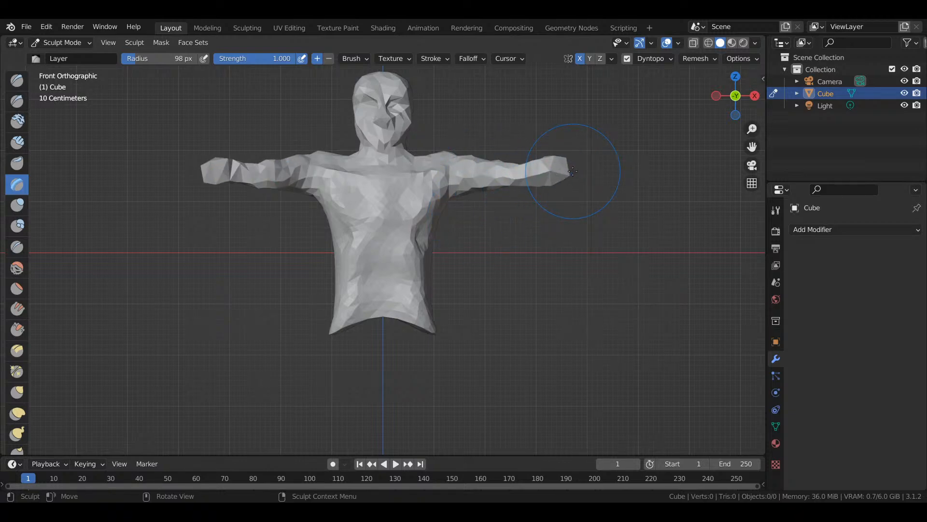
# - Round out and extend the hand ends with the Draw brush at strength 0.500
pyautogui.click(17, 80)
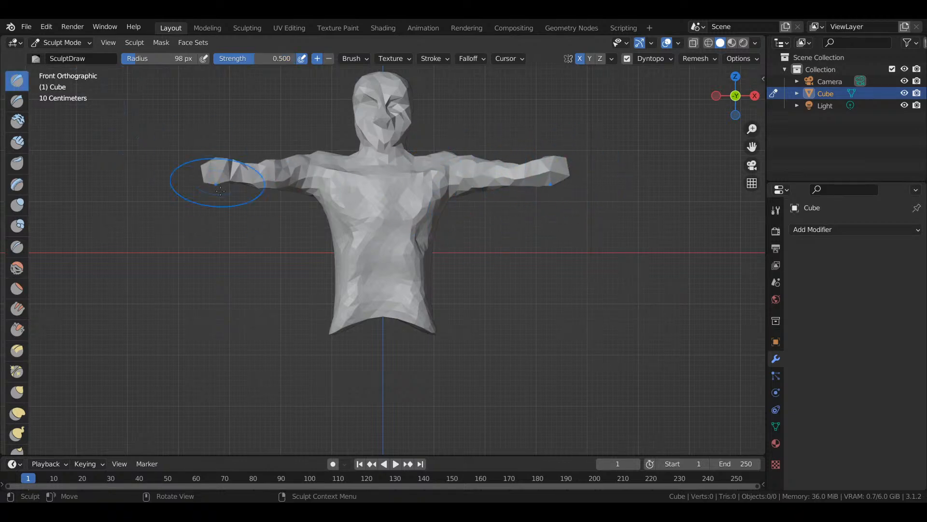
pyautogui.moveTo(227, 184)
pyautogui.mouseDown()
pyautogui.moveTo(207, 172)
pyautogui.moveTo(253, 175)
pyautogui.moveTo(218, 183)
pyautogui.moveTo(202, 171)
pyautogui.mouseUp()
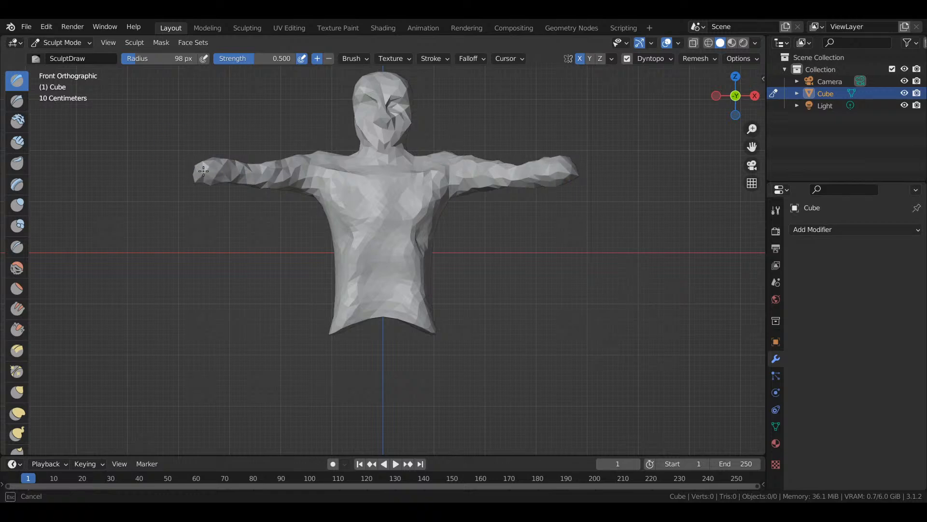
pyautogui.click(573, 169)
pyautogui.click(573, 169)
pyautogui.click(573, 170)
pyautogui.click(572, 171)
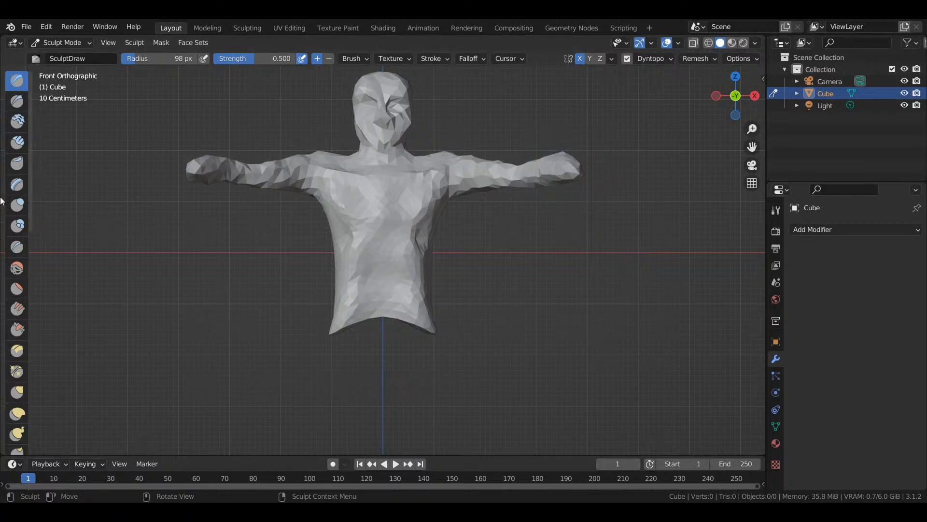
# - Stretch both arms outward from the forearms and adjust the upper arms with the Elastic Deform brush
pyautogui.click(17, 357)
pyautogui.click(17, 434)
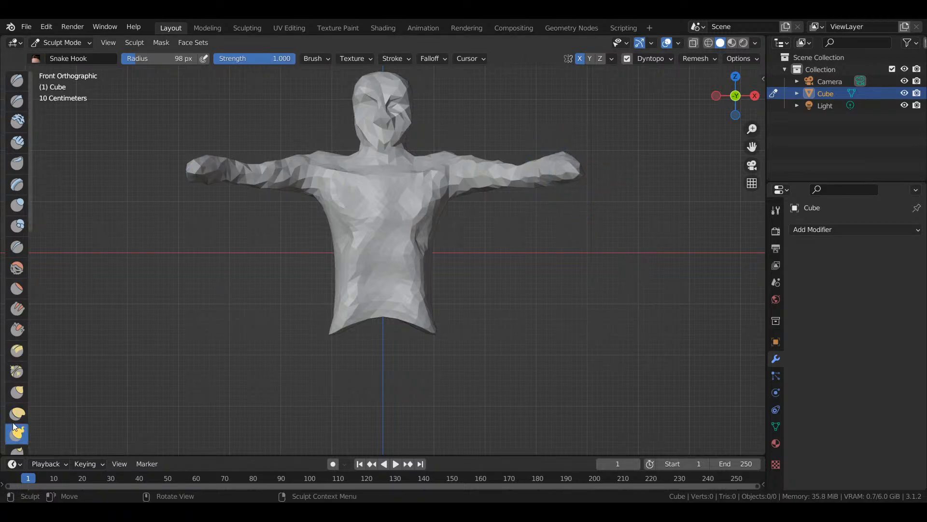
pyautogui.click(17, 413)
pyautogui.moveTo(255, 175); pyautogui.dragTo(48, 175)
pyautogui.moveTo(491, 155); pyautogui.dragTo(487, 164)
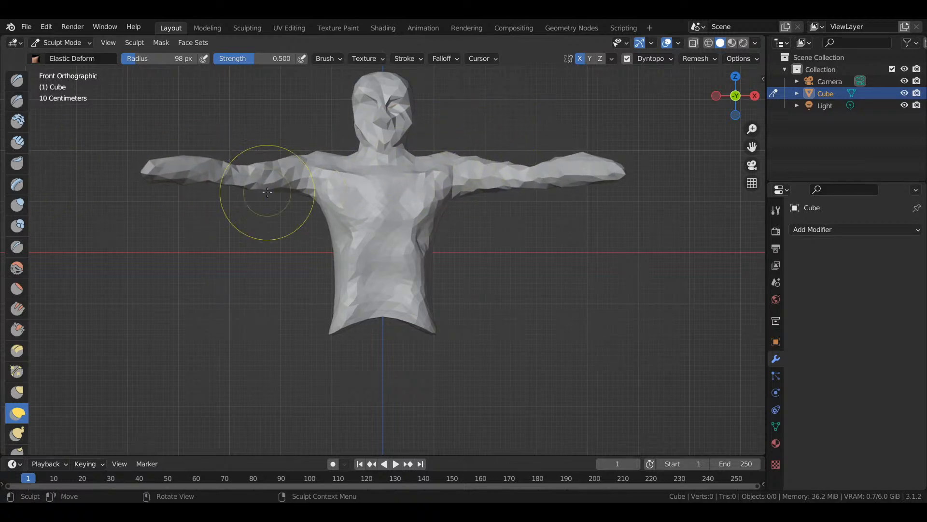
# - Adjust the armpits and torso sides with Elastic Deform, undo a stray stroke, and raise the torso's bottom edge
pyautogui.moveTo(301, 188); pyautogui.dragTo(356, 173)
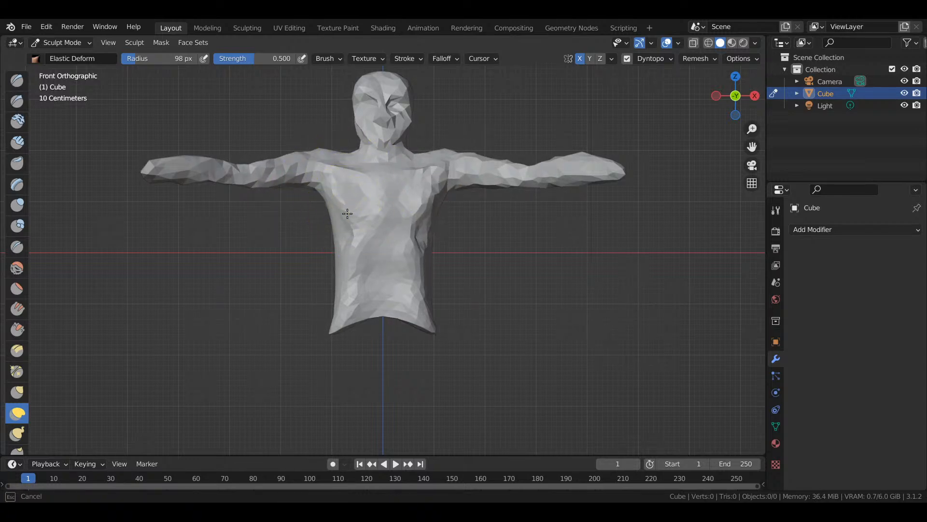
pyautogui.hotkey('ctrl', 'z')
pyautogui.moveTo(328, 242)
pyautogui.mouseDown()
pyautogui.moveTo(342, 252)
pyautogui.moveTo(356, 240)
pyautogui.moveTo(353, 254)
pyautogui.moveTo(341, 245)
pyautogui.mouseUp()
pyautogui.moveTo(334, 303)
pyautogui.mouseDown()
pyautogui.moveTo(361, 277)
pyautogui.moveTo(339, 247)
pyautogui.moveTo(338, 280)
pyautogui.moveTo(337, 264)
pyautogui.mouseUp()
# - Reshape and shorten the arms with Elastic Deform strokes, and pull the middle of the torso's bottom edge down slightly
pyautogui.moveTo(149, 162)
pyautogui.mouseDown()
pyautogui.moveTo(155, 177)
pyautogui.moveTo(147, 164)
pyautogui.moveTo(114, 159)
pyautogui.mouseUp()
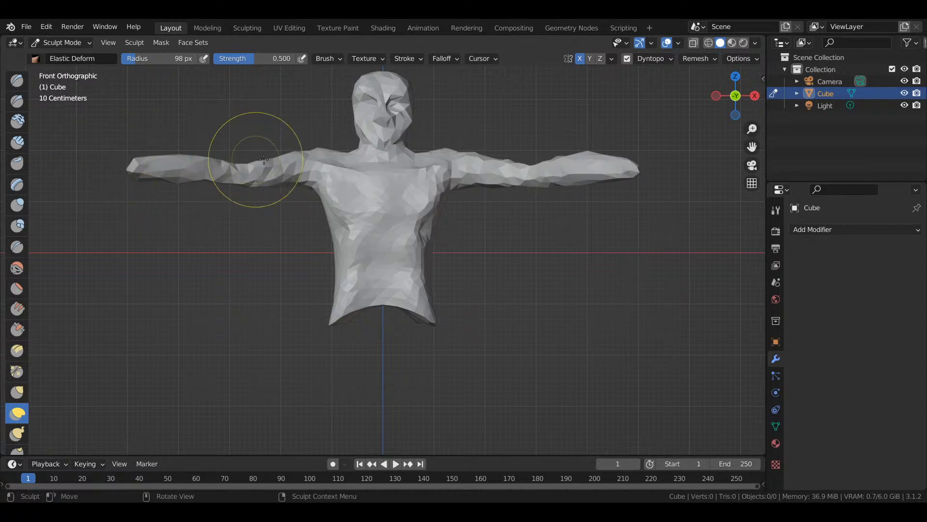
pyautogui.moveTo(259, 176)
pyautogui.mouseDown()
pyautogui.moveTo(258, 167)
pyautogui.moveTo(284, 152)
pyautogui.moveTo(281, 192)
pyautogui.mouseUp()
pyautogui.moveTo(583, 161)
pyautogui.mouseDown()
pyautogui.moveTo(545, 164)
pyautogui.moveTo(506, 146)
pyautogui.mouseUp()
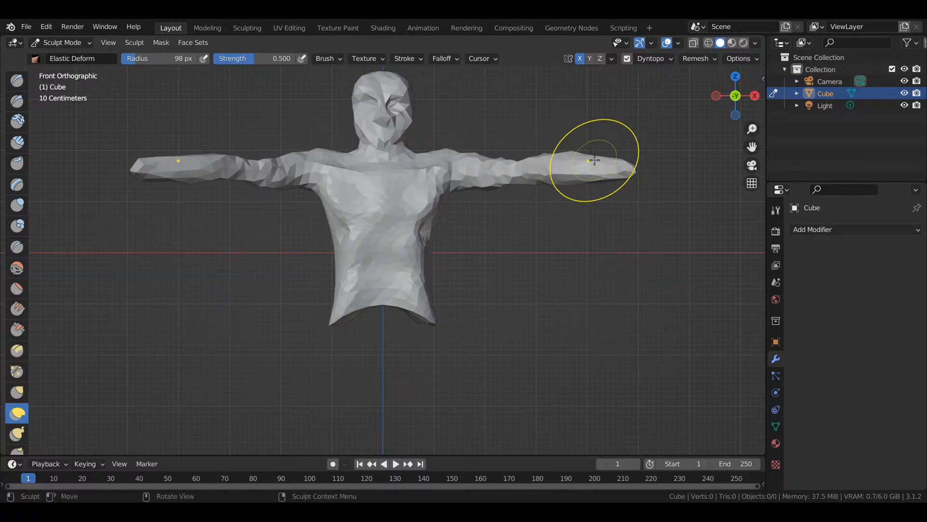
pyautogui.moveTo(129, 172); pyautogui.dragTo(207, 172)
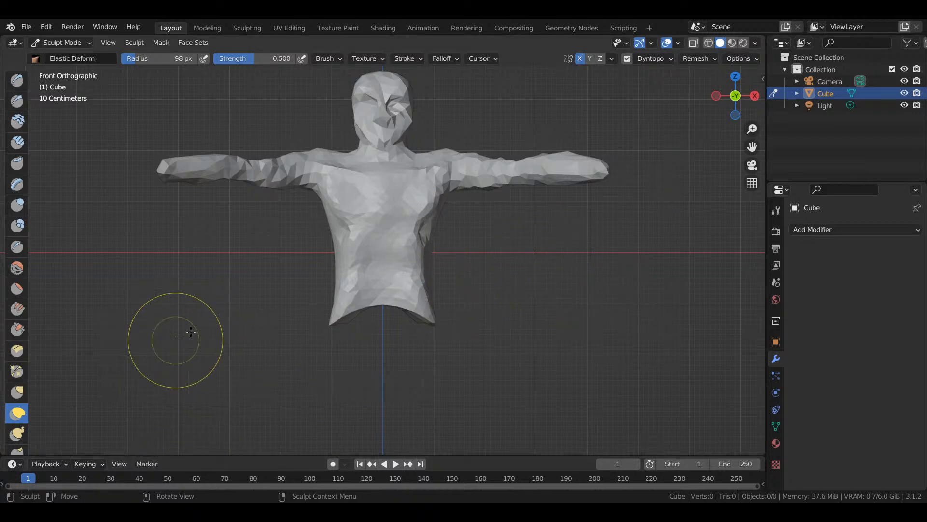
pyautogui.moveTo(375, 262)
pyautogui.mouseDown()
pyautogui.moveTo(369, 311)
pyautogui.moveTo(383, 325)
pyautogui.moveTo(394, 302)
pyautogui.moveTo(399, 355)
pyautogui.moveTo(397, 346)
pyautogui.mouseUp()
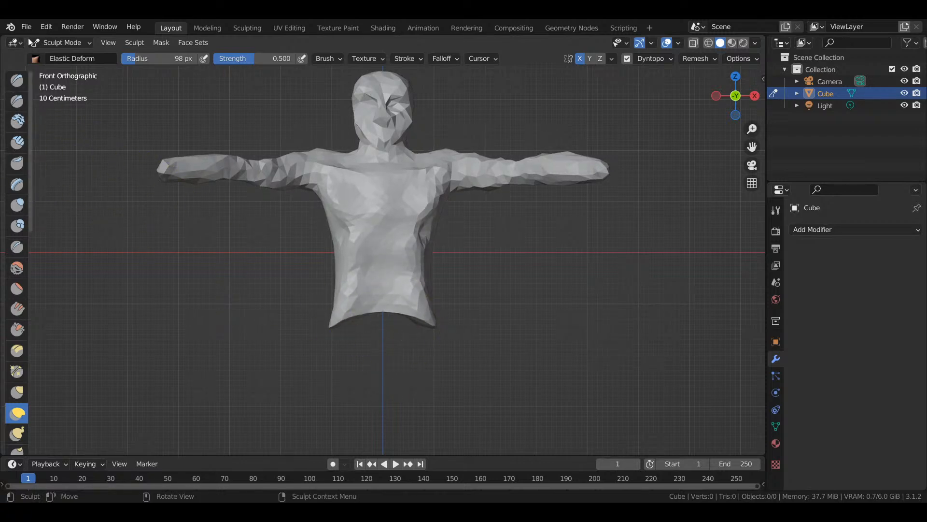
# - Switch to Edit Mode, select the whole mesh and apply Symmetrize to it
pyautogui.click(71, 45)
pyautogui.click(64, 70)
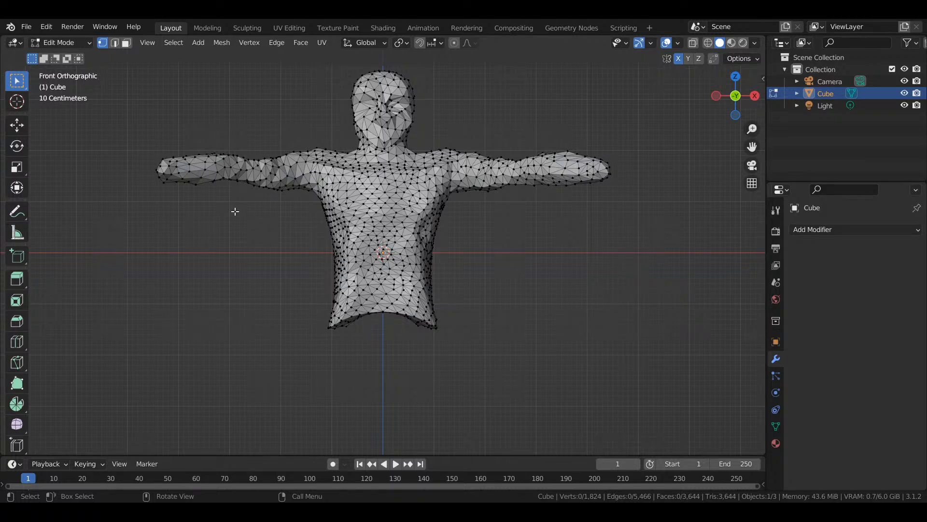
pyautogui.press('F3')
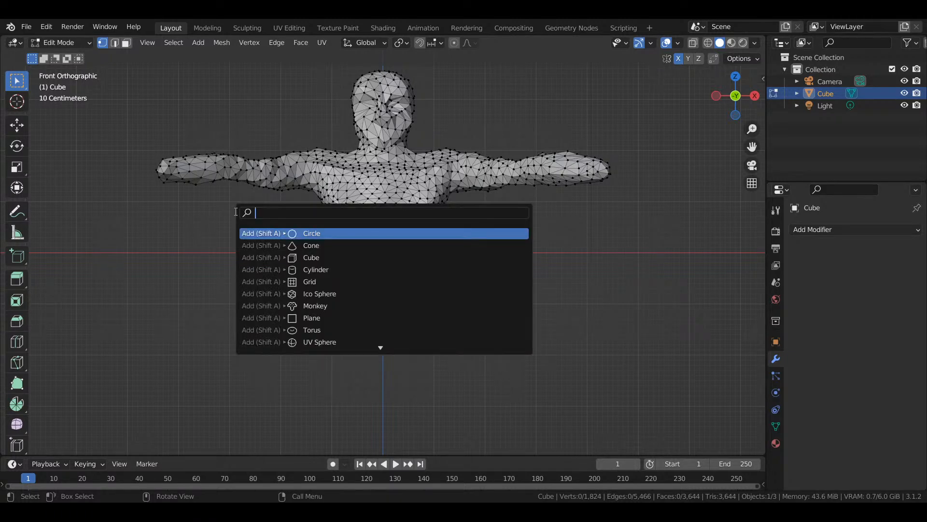
pyautogui.press('Escape')
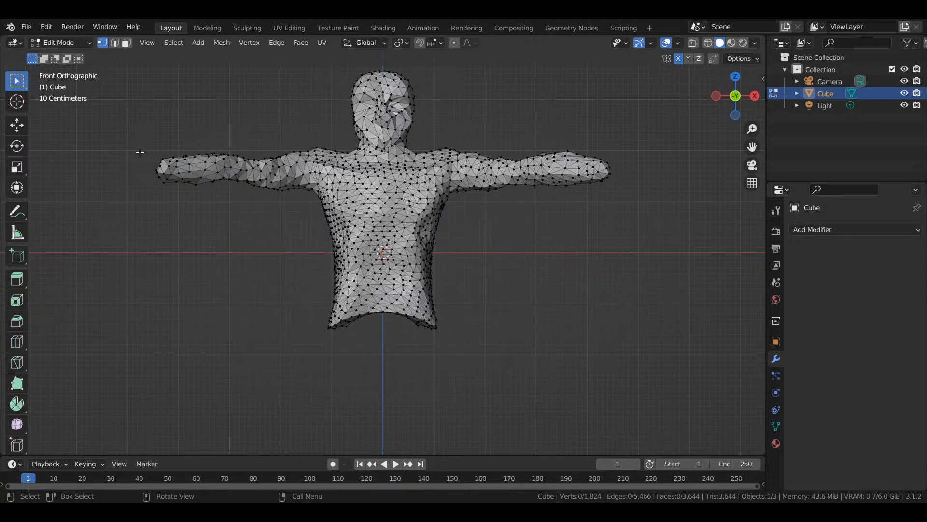
pyautogui.press('a')
pyautogui.press('F3')
pyautogui.write('su')
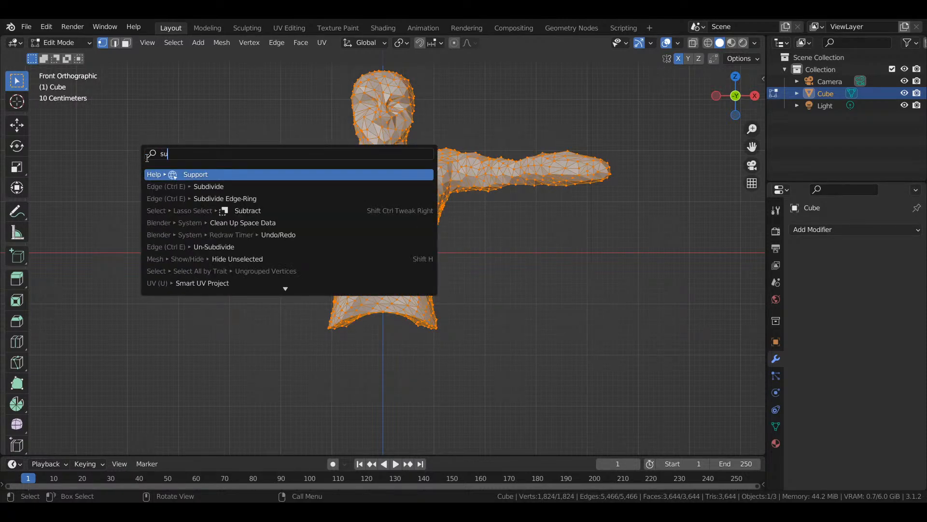
pyautogui.press('BackSpace')
pyautogui.write('y')
pyautogui.press('Return')
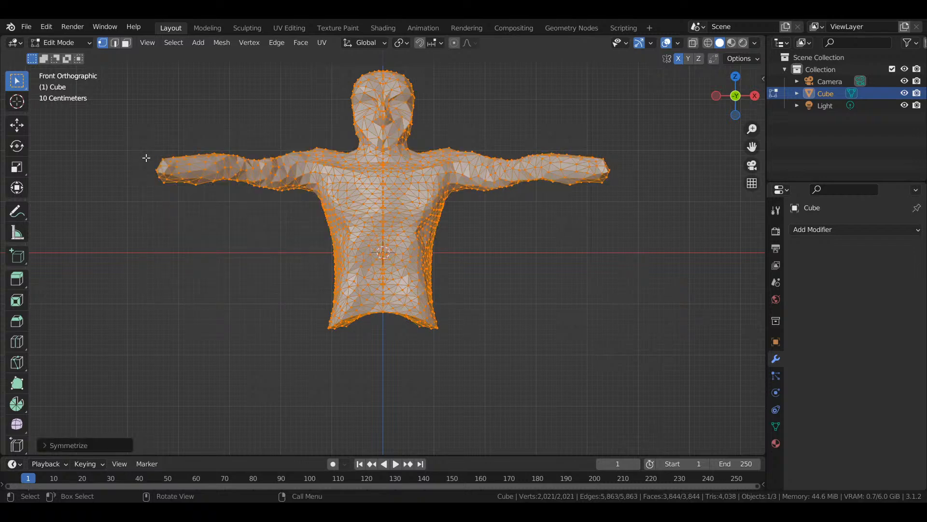
# - Compare the -X to +X and +X to -X Symmetrize directions, and settle on +X to -X
pyautogui.click(97, 445)
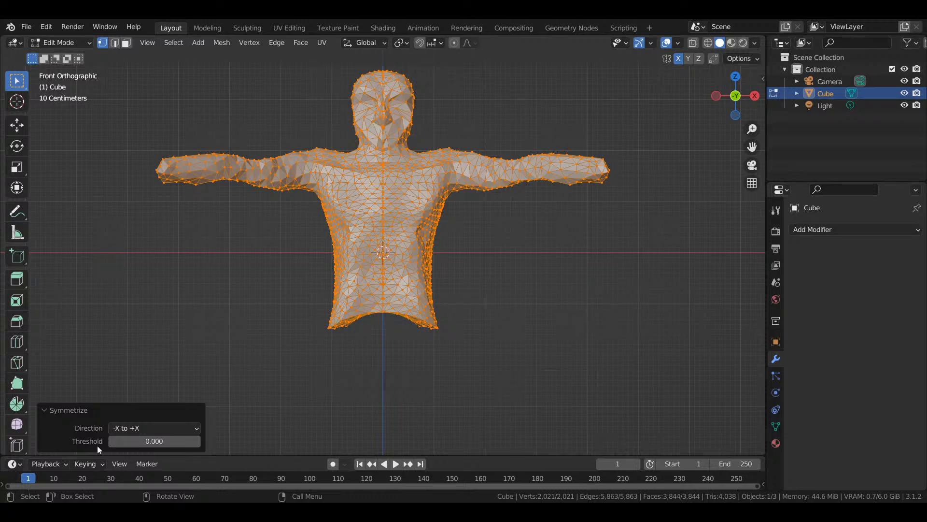
pyautogui.click(130, 427)
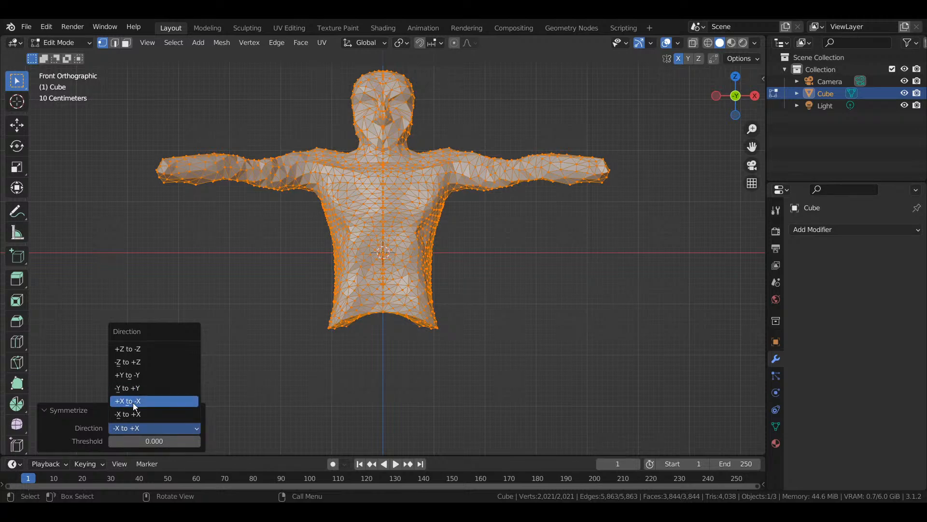
pyautogui.click(133, 403)
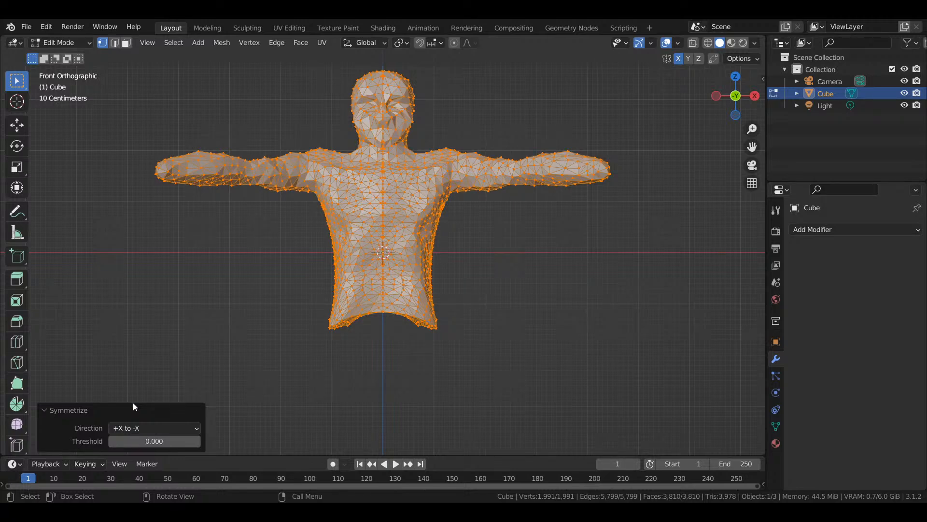
pyautogui.click(138, 428)
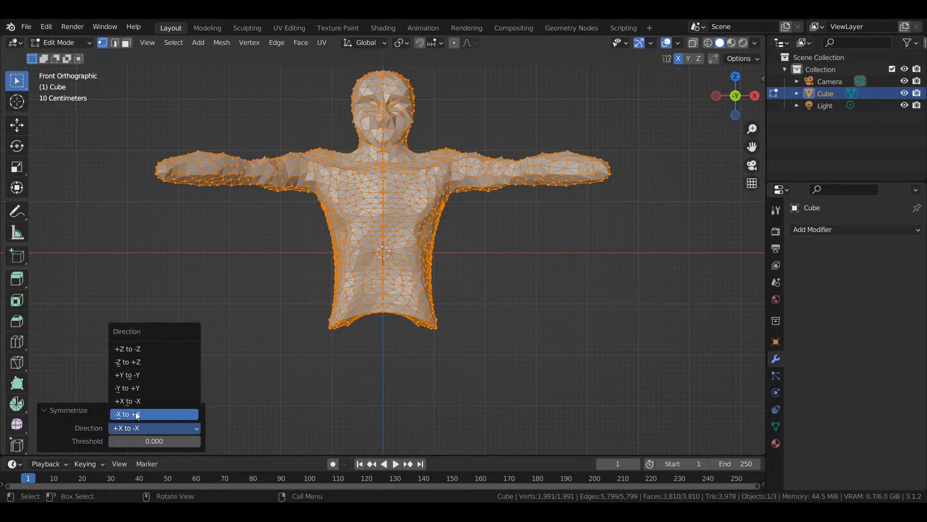
pyautogui.click(137, 414)
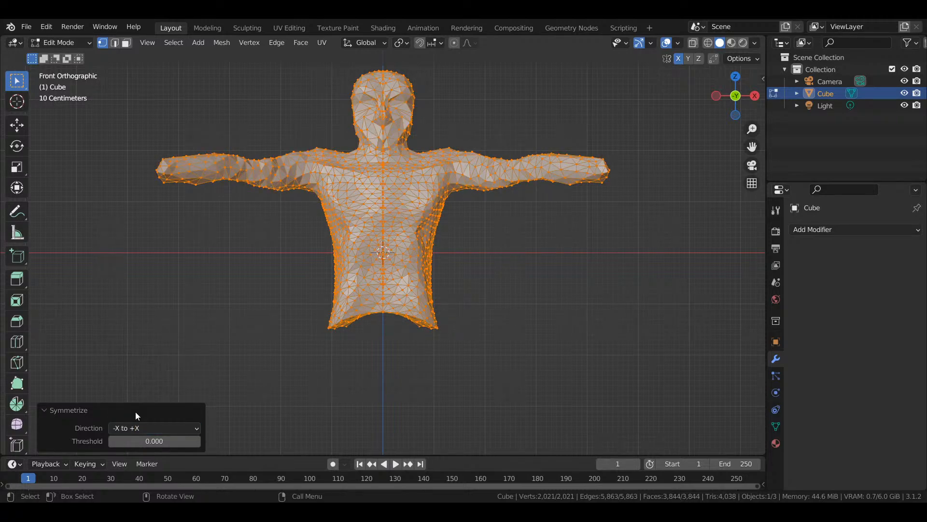
pyautogui.click(136, 429)
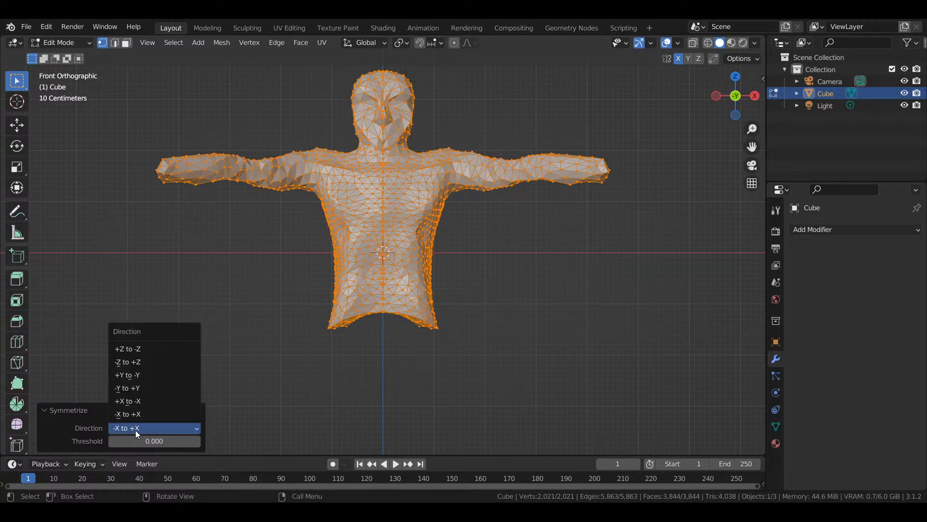
pyautogui.click(144, 402)
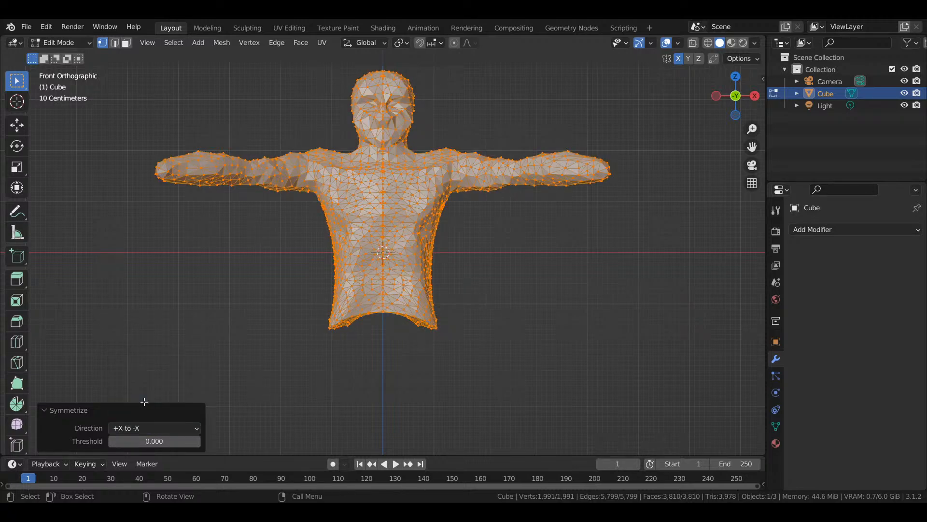
pyautogui.press('F3')
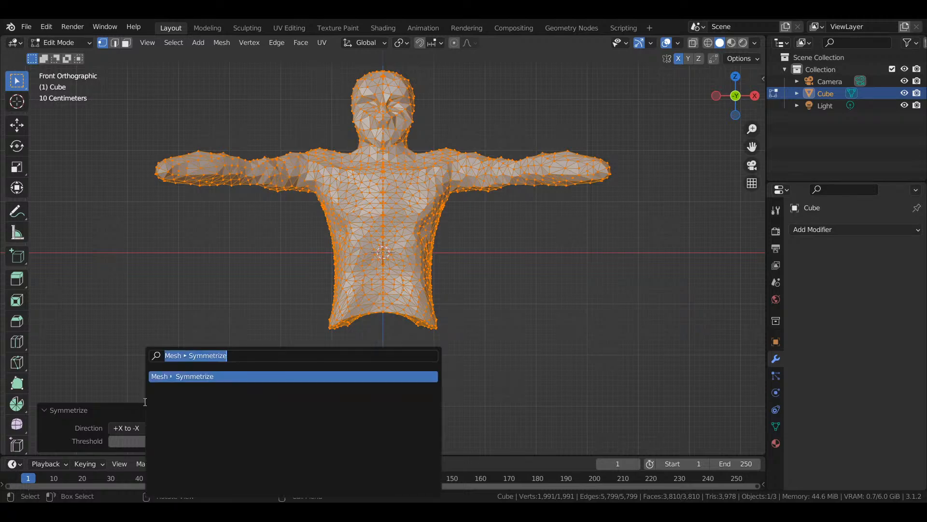
pyautogui.press('BackSpace')
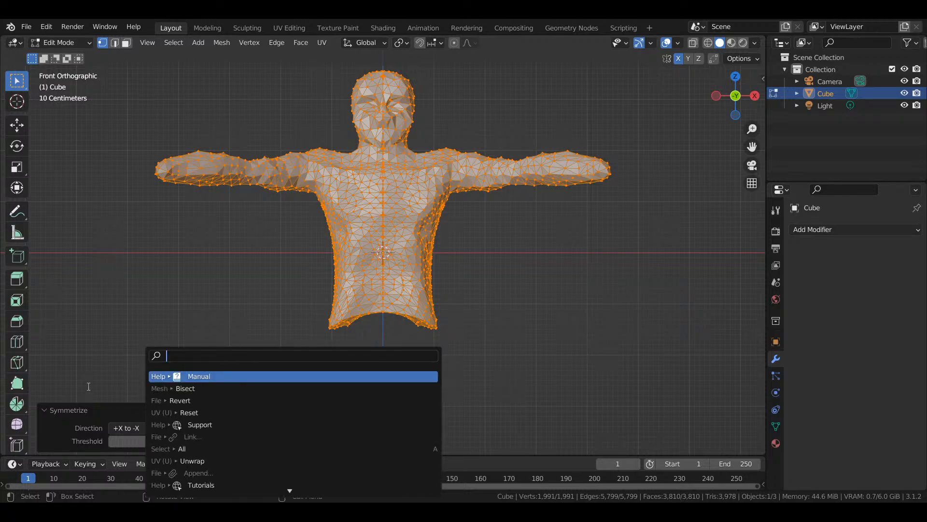
pyautogui.press('Escape')
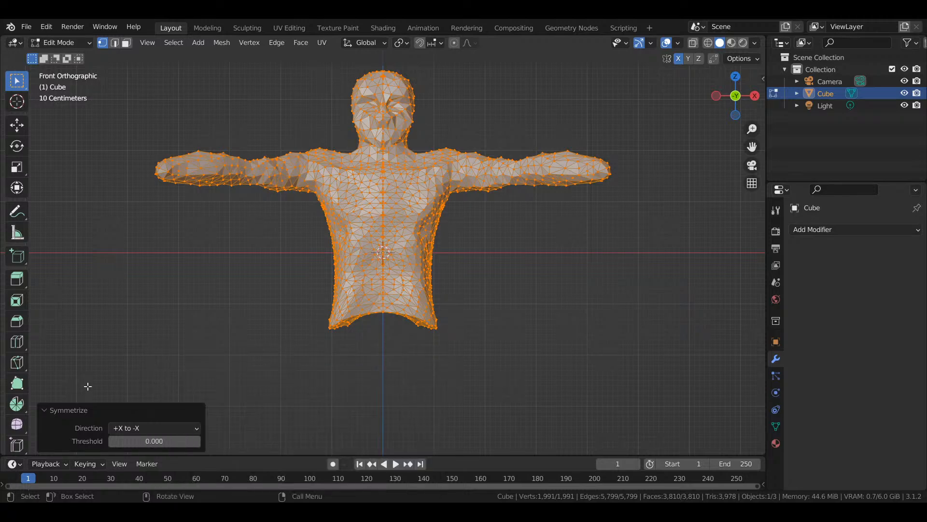
pyautogui.click(126, 416)
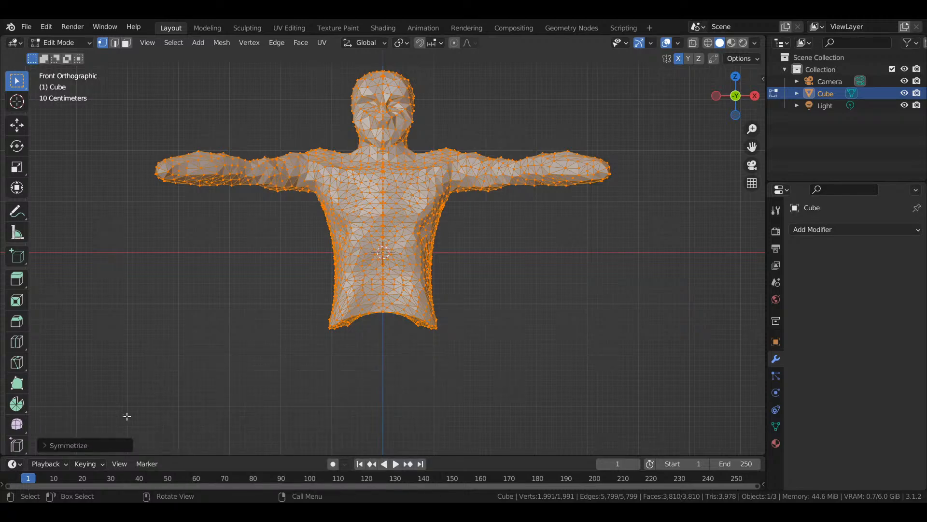
# - Return the symmetrized mesh to Sculpt Mode
pyautogui.click(77, 43)
pyautogui.click(81, 81)
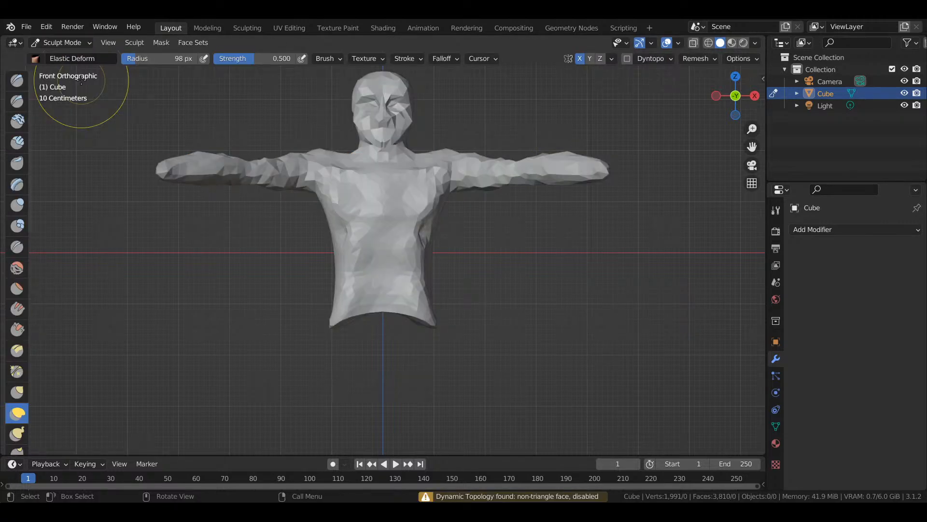
pyautogui.scroll(-2, 152, 180)
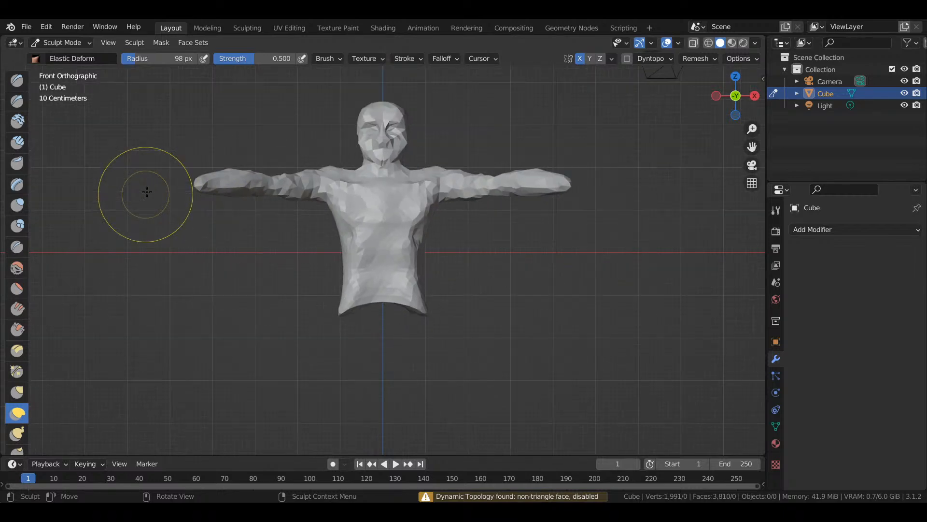
# - Pull the middle of the torso's bottom edge down and shorten the arms slightly with Elastic Deform strokes
pyautogui.moveTo(395, 303); pyautogui.dragTo(395, 302)
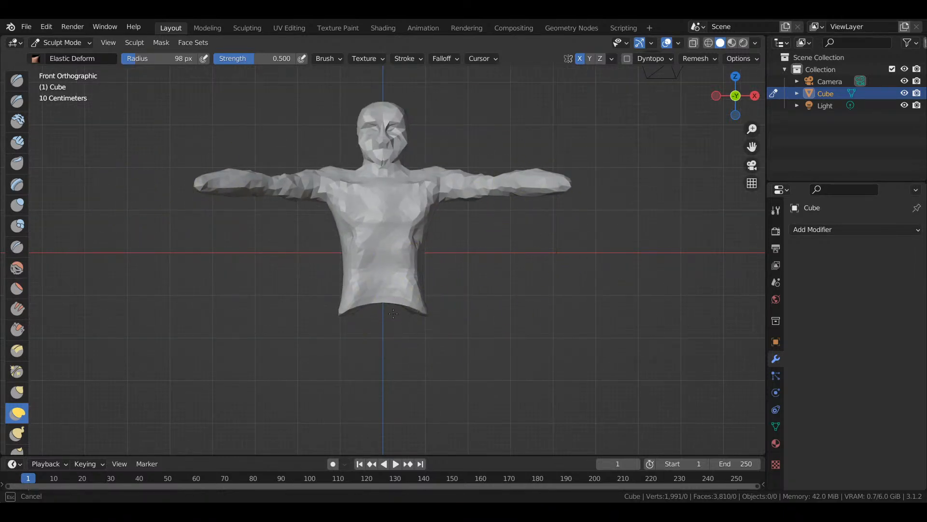
pyautogui.moveTo(396, 355); pyautogui.dragTo(397, 356)
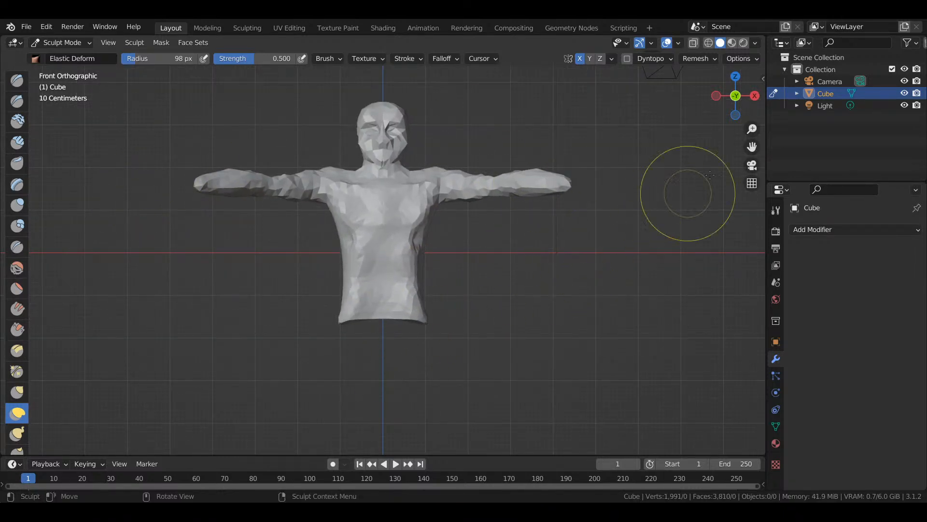
pyautogui.moveTo(734, 100)
pyautogui.mouseDown()
pyautogui.moveTo(640, 133)
pyautogui.moveTo(550, 104)
pyautogui.moveTo(435, 127)
pyautogui.moveTo(341, 130)
pyautogui.moveTo(328, 121)
pyautogui.moveTo(265, 147)
pyautogui.moveTo(203, 116)
pyautogui.moveTo(77, 119)
pyautogui.moveTo(41, 149)
pyautogui.moveTo(4, 123)
pyautogui.moveTo(98, 101)
pyautogui.moveTo(98, 124)
pyautogui.moveTo(2, 80)
pyautogui.moveTo(14, 120)
pyautogui.moveTo(72, 105)
pyautogui.mouseUp()
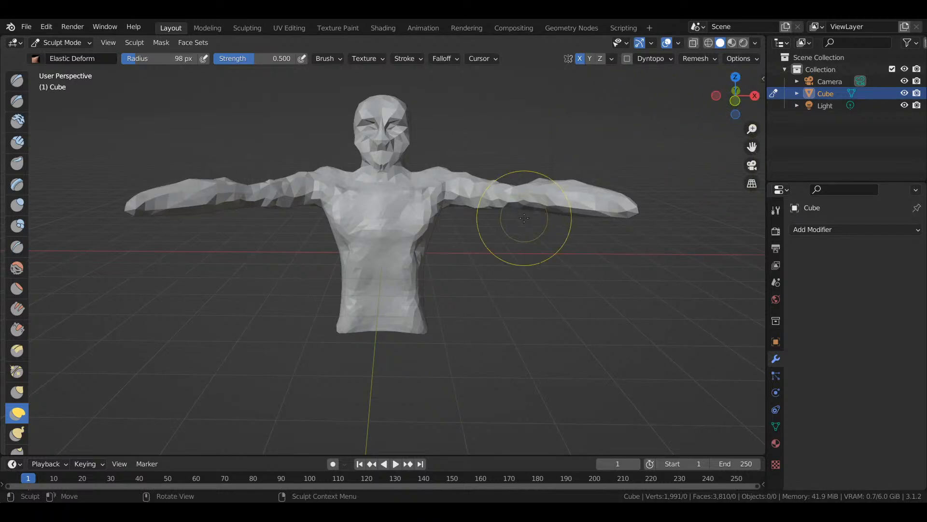
pyautogui.moveTo(614, 193); pyautogui.dragTo(589, 193)
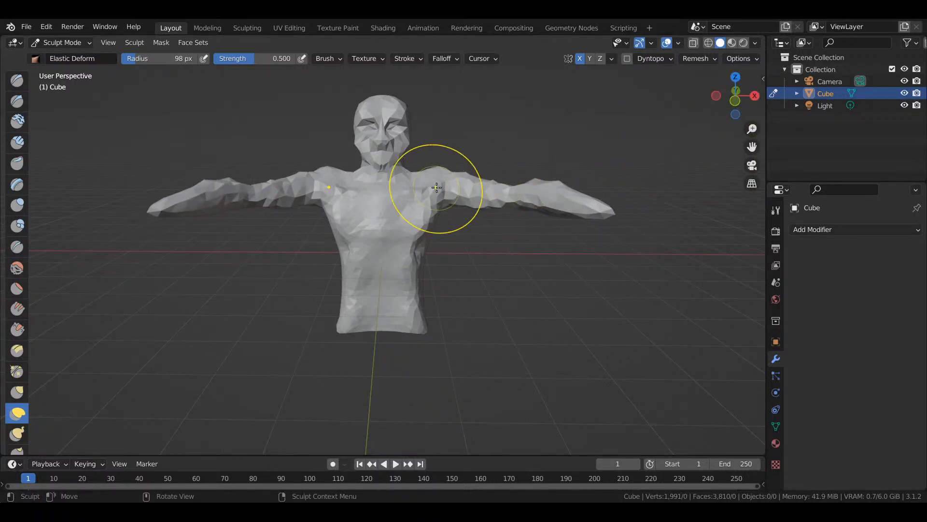
pyautogui.moveTo(460, 182); pyautogui.dragTo(468, 173)
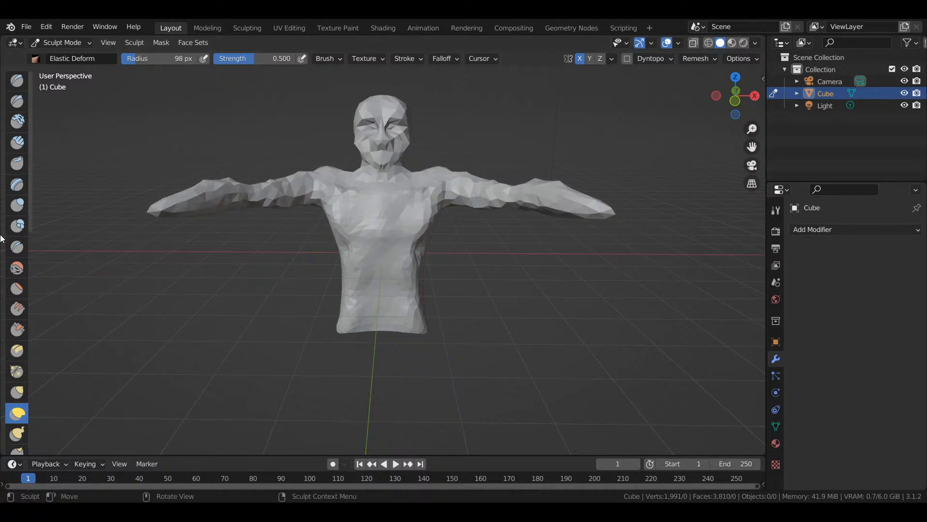
# - Smooth the upper arms near the shoulders using the Smooth brush with a 36 px radius
pyautogui.click(17, 268)
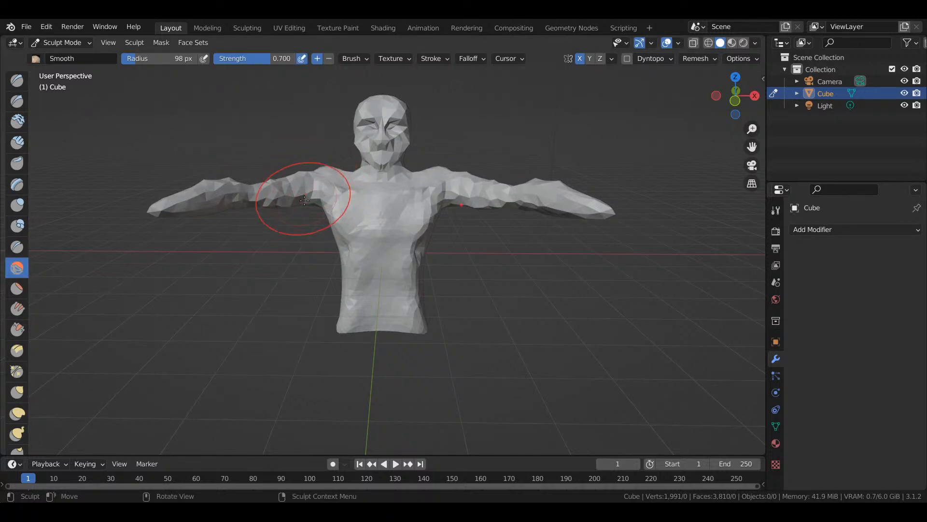
pyautogui.press('f')
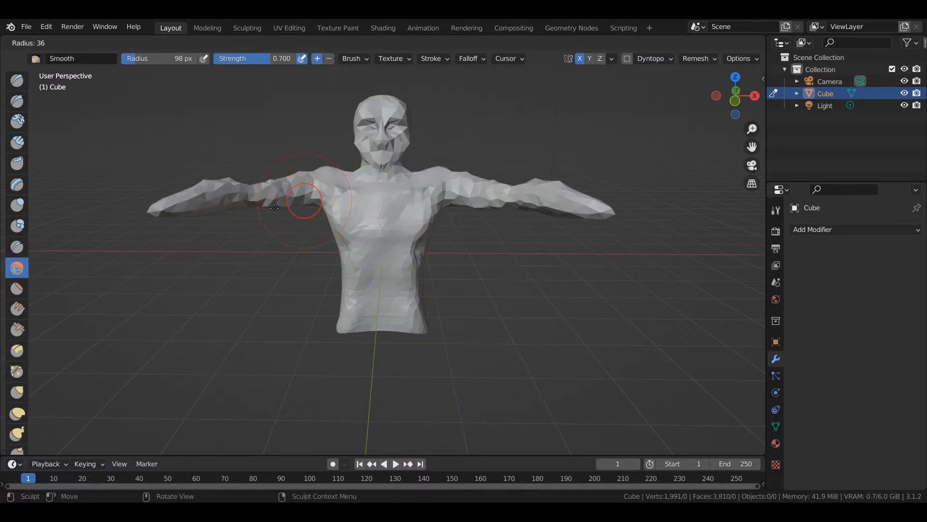
pyautogui.click(275, 208)
pyautogui.moveTo(306, 182); pyautogui.dragTo(303, 186)
pyautogui.scroll(2, 303, 186)
pyautogui.moveTo(494, 157)
pyautogui.mouseDown()
pyautogui.moveTo(483, 161)
pyautogui.moveTo(433, 131)
pyautogui.mouseUp()
pyautogui.moveTo(584, 148)
pyautogui.mouseDown()
pyautogui.moveTo(523, 170)
pyautogui.moveTo(505, 151)
pyautogui.moveTo(516, 151)
pyautogui.moveTo(489, 155)
pyautogui.mouseUp()
# - Smooth away the jagged bumps along the elbows and forearms as seen from above
pyautogui.press('KP_7')
pyautogui.moveTo(468, 268); pyautogui.dragTo(530, 312)
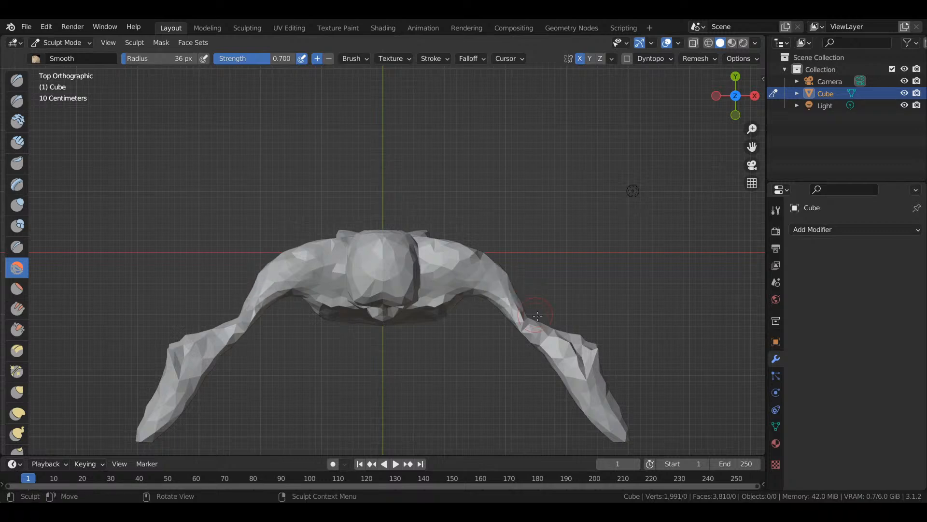
pyautogui.moveTo(573, 337)
pyautogui.mouseDown()
pyautogui.moveTo(597, 353)
pyautogui.moveTo(599, 386)
pyautogui.moveTo(589, 354)
pyautogui.moveTo(569, 339)
pyautogui.mouseUp()
pyautogui.moveTo(616, 400); pyautogui.dragTo(617, 375)
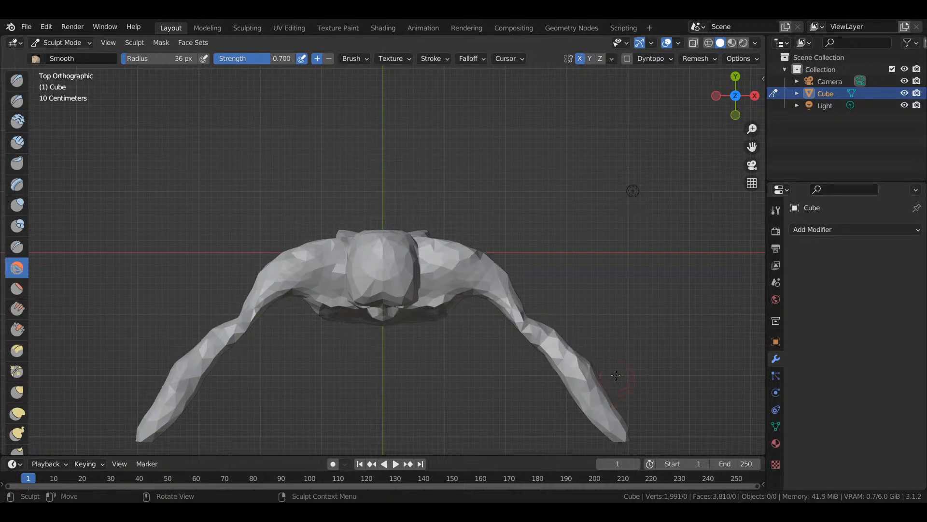
# - Try pulling the arms outward above the elbows with Elastic Deform and Snake Hook, and undo the Snake Hook stroke
pyautogui.click(17, 415)
pyautogui.moveTo(513, 302)
pyautogui.mouseDown()
pyautogui.moveTo(561, 275)
pyautogui.moveTo(527, 306)
pyautogui.mouseUp()
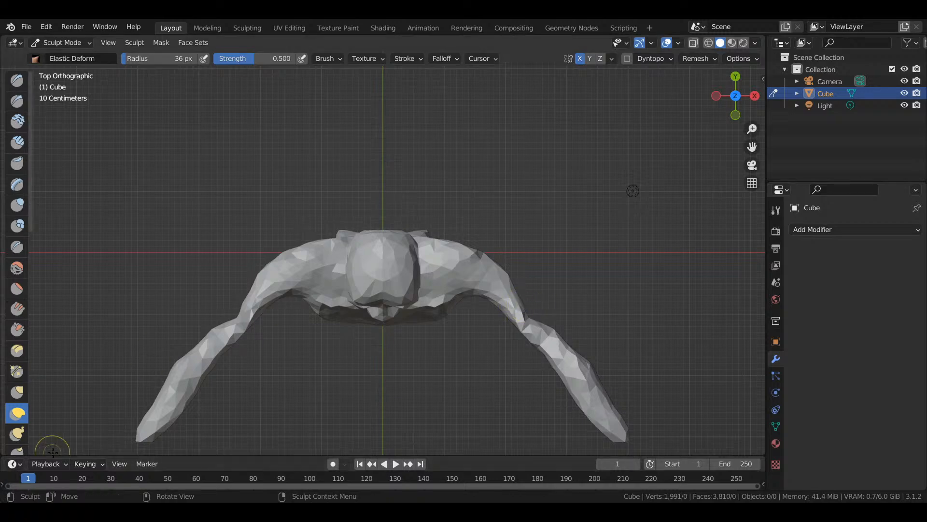
pyautogui.click(17, 437)
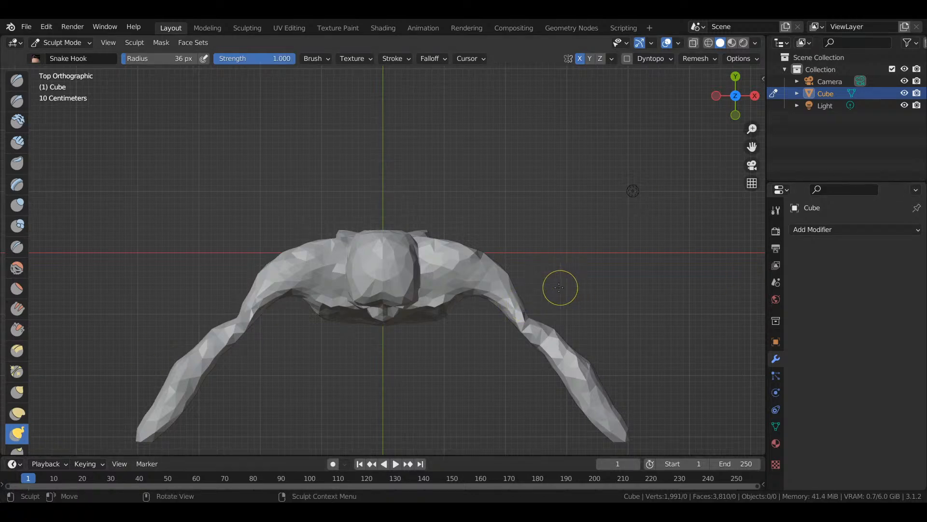
pyautogui.moveTo(517, 303)
pyautogui.mouseDown()
pyautogui.moveTo(550, 292)
pyautogui.moveTo(519, 309)
pyautogui.mouseUp()
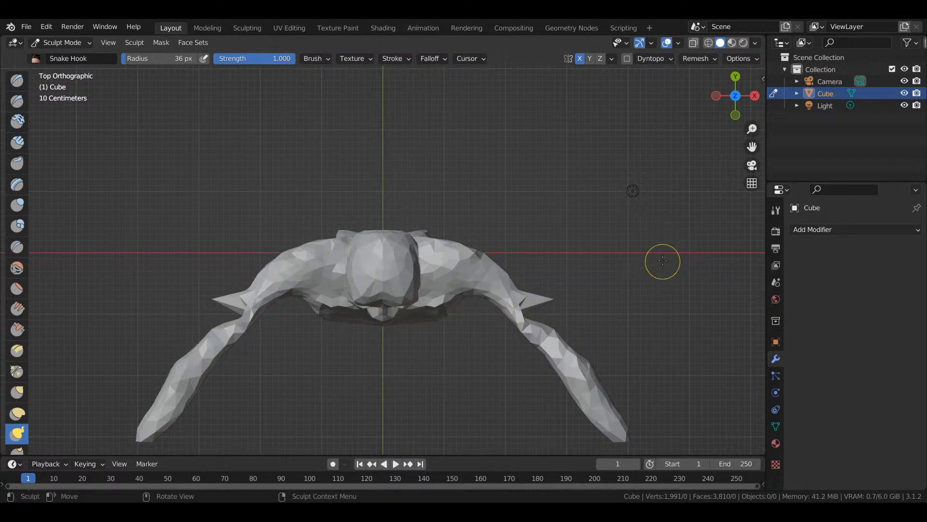
pyautogui.hotkey('ctrl', 'z')
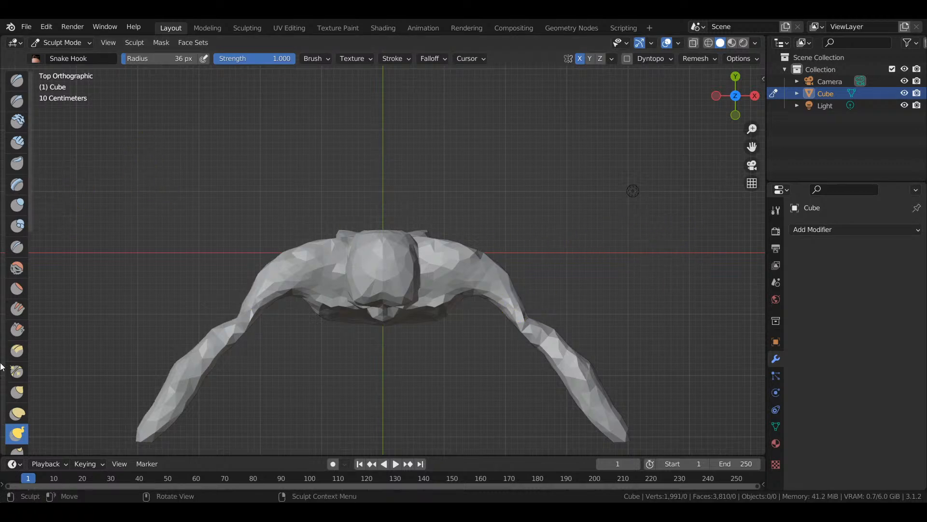
# - Thicken the arms just above the elbows with the Inflate/Deflate brush at a 36 px radius
pyautogui.click(16, 205)
pyautogui.moveTo(245, 297); pyautogui.dragTo(250, 293)
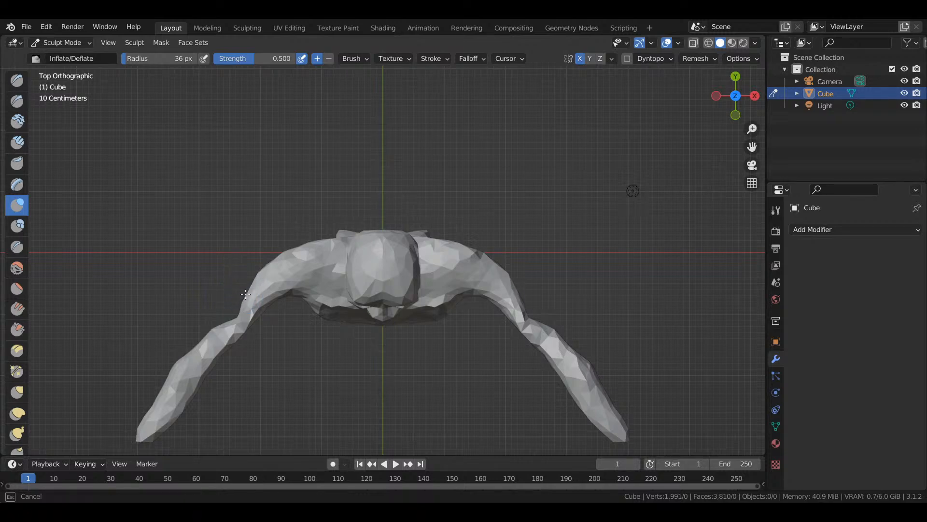
pyautogui.moveTo(240, 306)
pyautogui.mouseDown()
pyautogui.moveTo(250, 290)
pyautogui.moveTo(246, 302)
pyautogui.mouseUp()
# - Enlarge the Inflate/Deflate brush to a 101 px radius and thicken the arms from the shoulders down to the forearms
pyautogui.press('f')
pyautogui.click(272, 260)
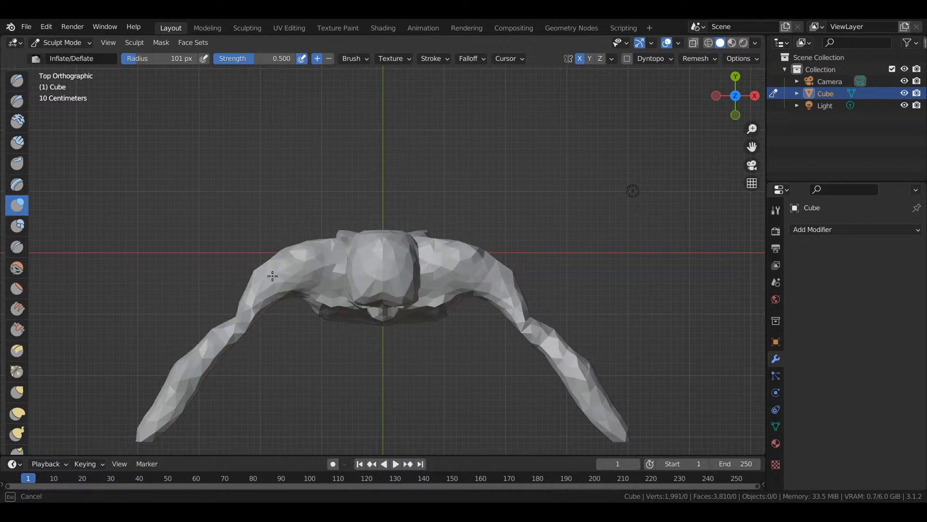
pyautogui.moveTo(239, 310); pyautogui.dragTo(235, 306)
pyautogui.moveTo(207, 360)
pyautogui.mouseDown()
pyautogui.moveTo(184, 411)
pyautogui.moveTo(145, 410)
pyautogui.moveTo(156, 400)
pyautogui.mouseUp()
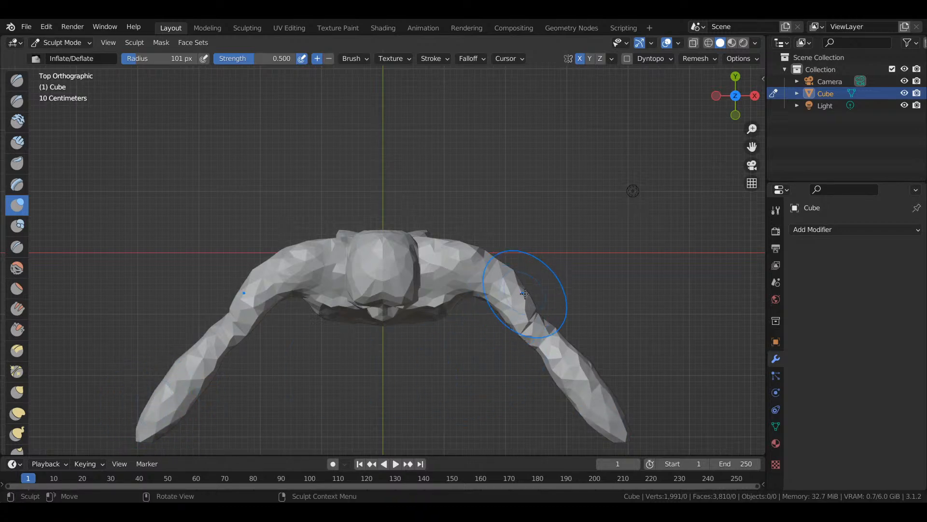
pyautogui.moveTo(526, 294)
pyautogui.mouseDown()
pyautogui.moveTo(493, 279)
pyautogui.moveTo(493, 259)
pyautogui.moveTo(429, 236)
pyautogui.mouseUp()
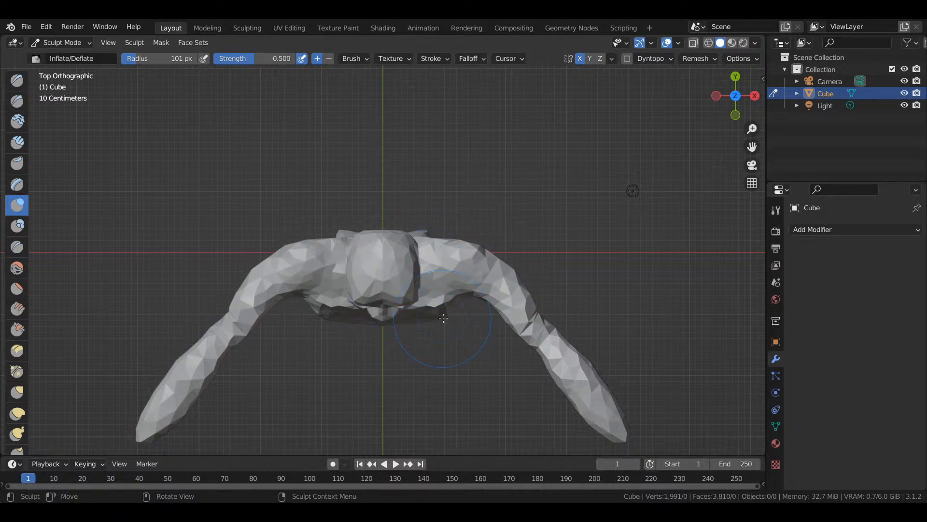
pyautogui.moveTo(485, 259); pyautogui.dragTo(474, 248)
# - Pull the hands back toward the body and reshape the forearms from the side view using Elastic Deform
pyautogui.press('KP_1')
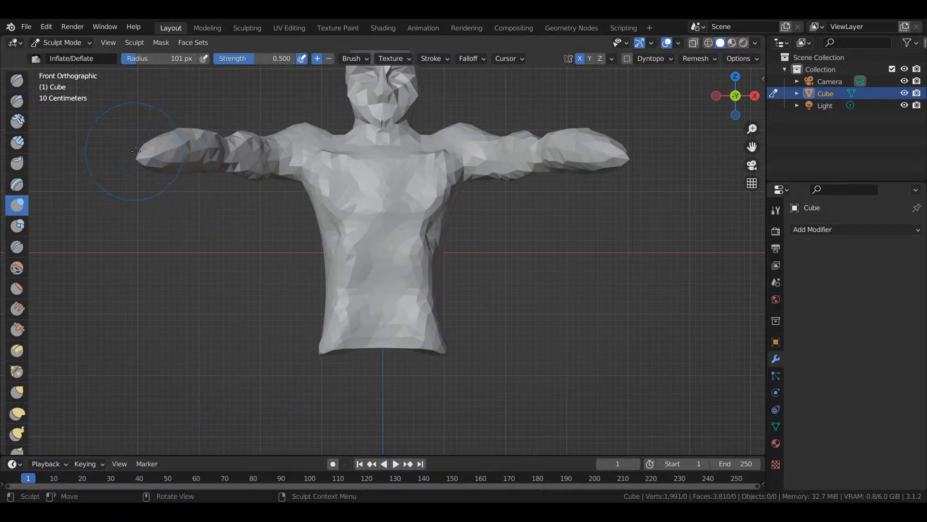
pyautogui.press('KP_3')
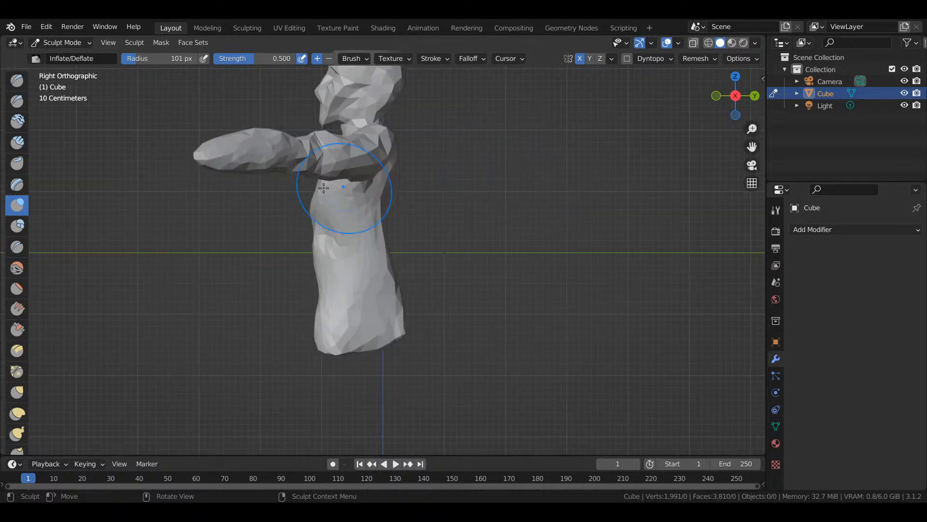
pyautogui.click(17, 413)
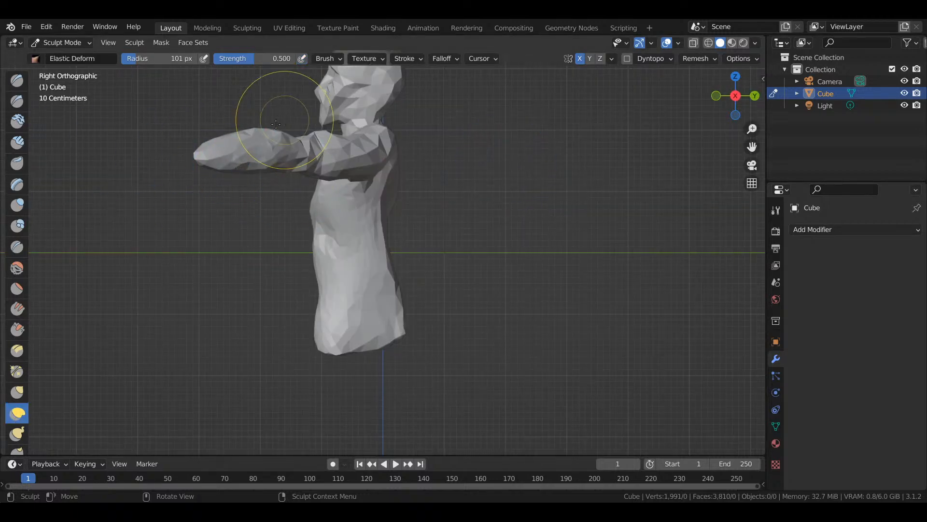
pyautogui.moveTo(201, 149)
pyautogui.mouseDown()
pyautogui.moveTo(253, 150)
pyautogui.moveTo(266, 165)
pyautogui.moveTo(389, 153)
pyautogui.mouseUp()
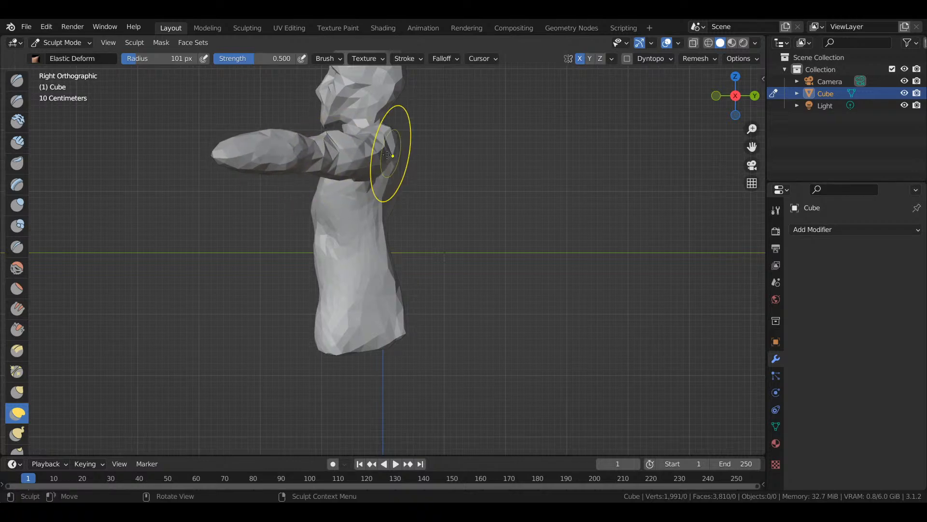
pyautogui.moveTo(258, 168)
pyautogui.mouseDown()
pyautogui.moveTo(263, 149)
pyautogui.moveTo(311, 147)
pyautogui.mouseUp()
pyautogui.moveTo(297, 144); pyautogui.dragTo(310, 141, button='middle')
# - Slim the forearms and reshape the elbows from the top view with Elastic Deform strokes
pyautogui.press('KP_1')
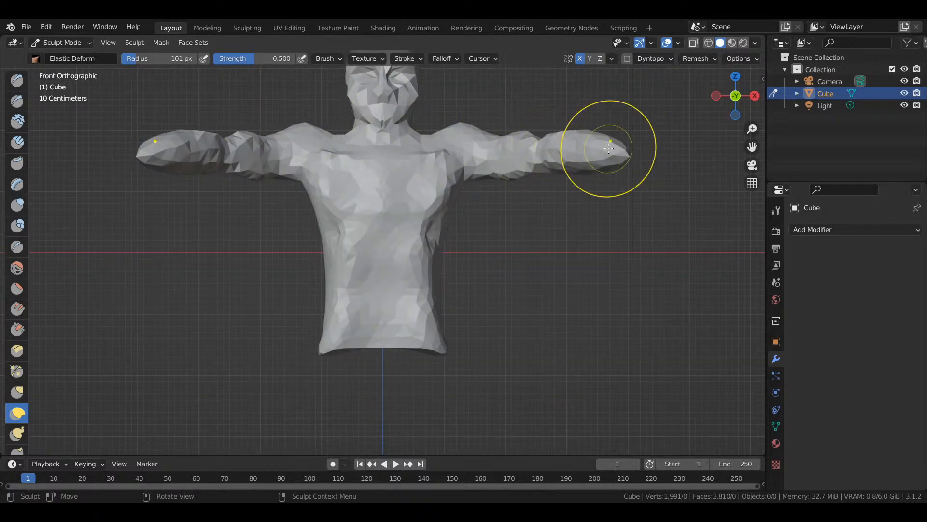
pyautogui.press('KP_7')
pyautogui.moveTo(527, 289)
pyautogui.mouseDown()
pyautogui.moveTo(507, 279)
pyautogui.moveTo(507, 265)
pyautogui.moveTo(450, 281)
pyautogui.moveTo(468, 268)
pyautogui.mouseUp()
pyautogui.moveTo(243, 329)
pyautogui.mouseDown()
pyautogui.moveTo(247, 307)
pyautogui.moveTo(215, 320)
pyautogui.moveTo(222, 342)
pyautogui.mouseUp()
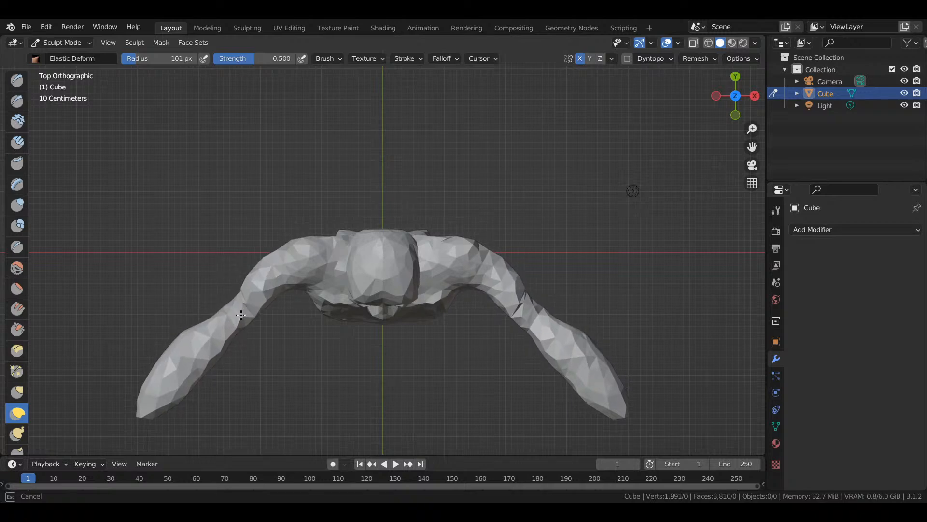
pyautogui.moveTo(186, 397); pyautogui.dragTo(177, 399)
pyautogui.moveTo(173, 334)
pyautogui.mouseDown()
pyautogui.moveTo(214, 373)
pyautogui.moveTo(162, 360)
pyautogui.moveTo(222, 342)
pyautogui.moveTo(199, 318)
pyautogui.moveTo(166, 321)
pyautogui.mouseUp()
pyautogui.moveTo(606, 368); pyautogui.dragTo(606, 371)
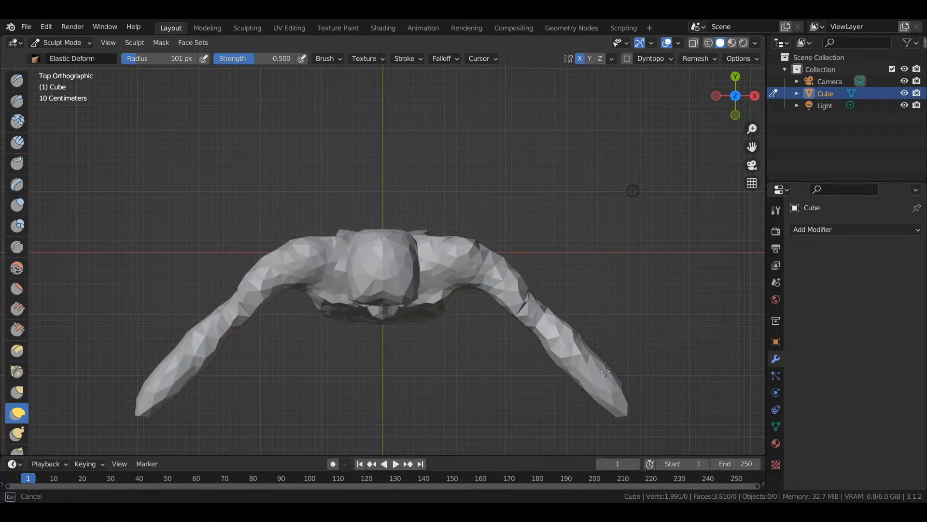
# - Narrow the forearms further and adjust their bend toward the hands from above
pyautogui.moveTo(572, 398); pyautogui.dragTo(578, 379)
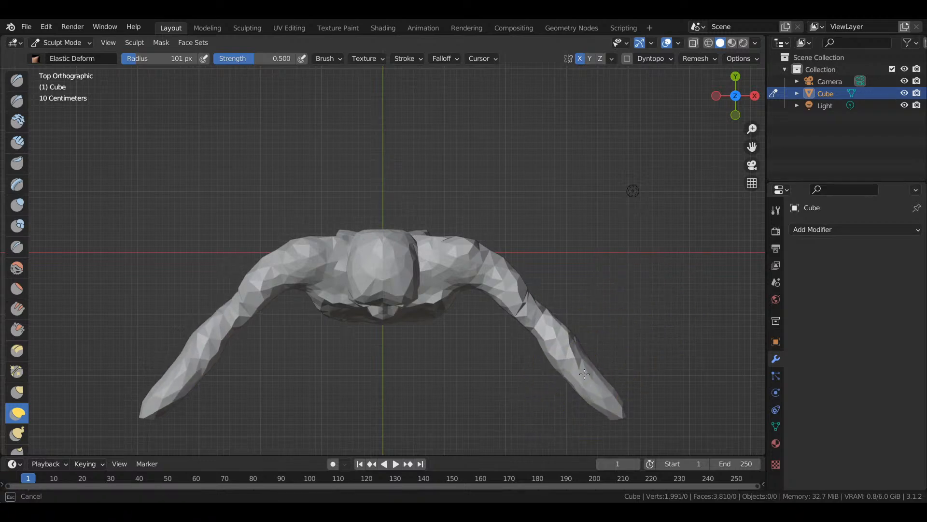
pyautogui.moveTo(616, 350)
pyautogui.mouseDown()
pyautogui.moveTo(624, 372)
pyautogui.moveTo(573, 417)
pyautogui.mouseUp()
pyautogui.moveTo(568, 371)
pyautogui.mouseDown()
pyautogui.moveTo(606, 360)
pyautogui.moveTo(599, 369)
pyautogui.mouseUp()
pyautogui.moveTo(597, 370); pyautogui.dragTo(598, 369)
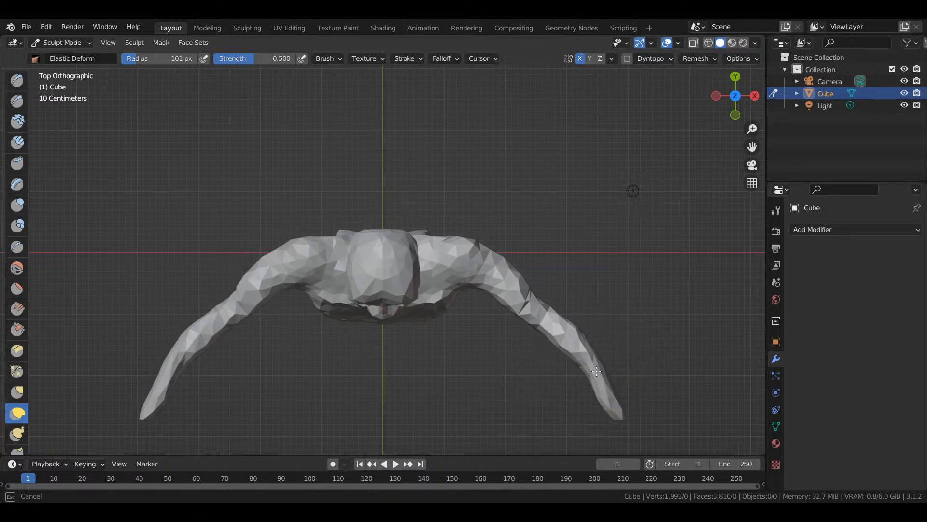
pyautogui.moveTo(566, 412); pyautogui.dragTo(568, 411)
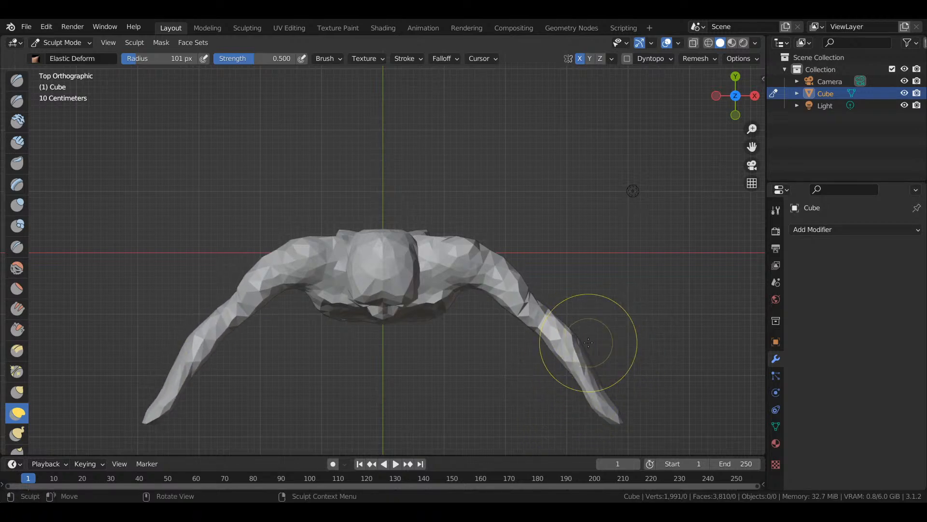
pyautogui.moveTo(583, 343); pyautogui.dragTo(562, 342)
# - Refine the elbow contour and pull the hand tips outward to straighten the forearms from above
pyautogui.moveTo(534, 290); pyautogui.dragTo(516, 301)
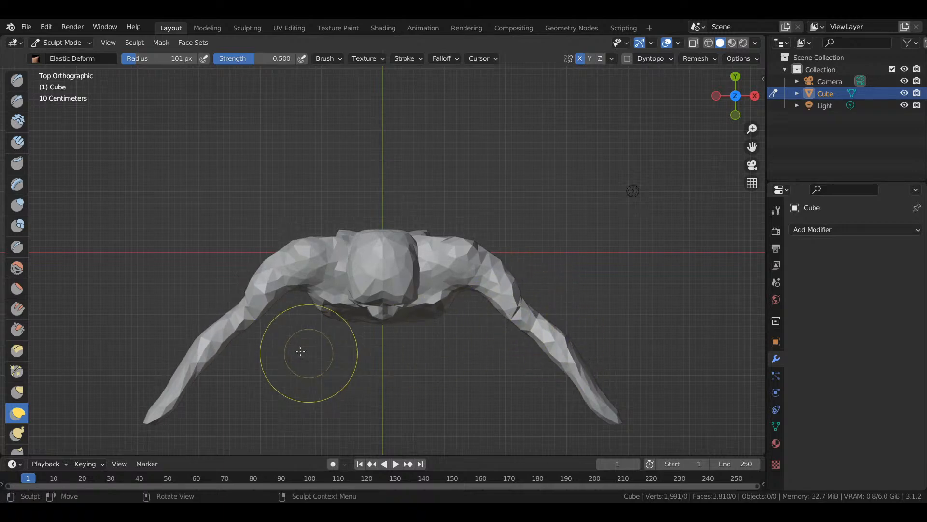
pyautogui.moveTo(246, 326)
pyautogui.mouseDown()
pyautogui.moveTo(265, 296)
pyautogui.moveTo(303, 313)
pyautogui.moveTo(232, 317)
pyautogui.moveTo(244, 309)
pyautogui.moveTo(239, 297)
pyautogui.moveTo(208, 300)
pyautogui.mouseUp()
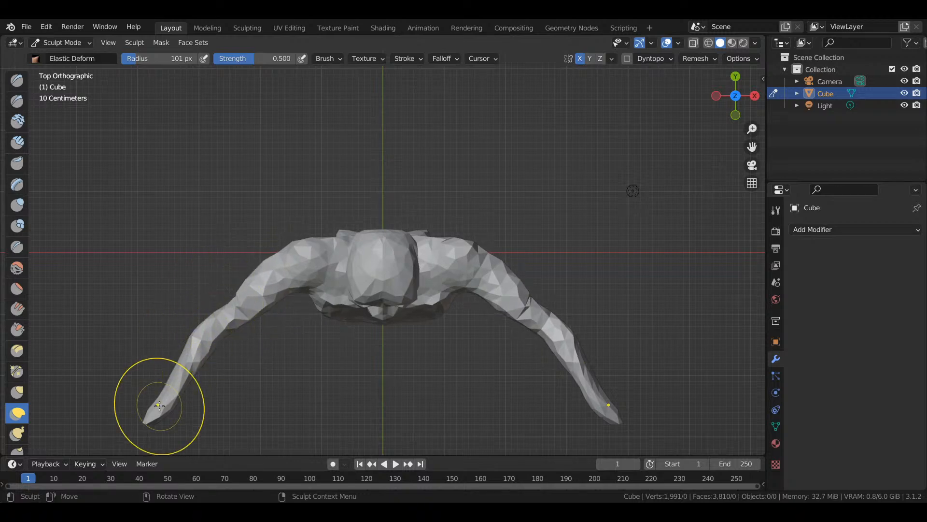
pyautogui.moveTo(149, 420); pyautogui.dragTo(142, 417)
pyautogui.moveTo(175, 367); pyautogui.dragTo(182, 369)
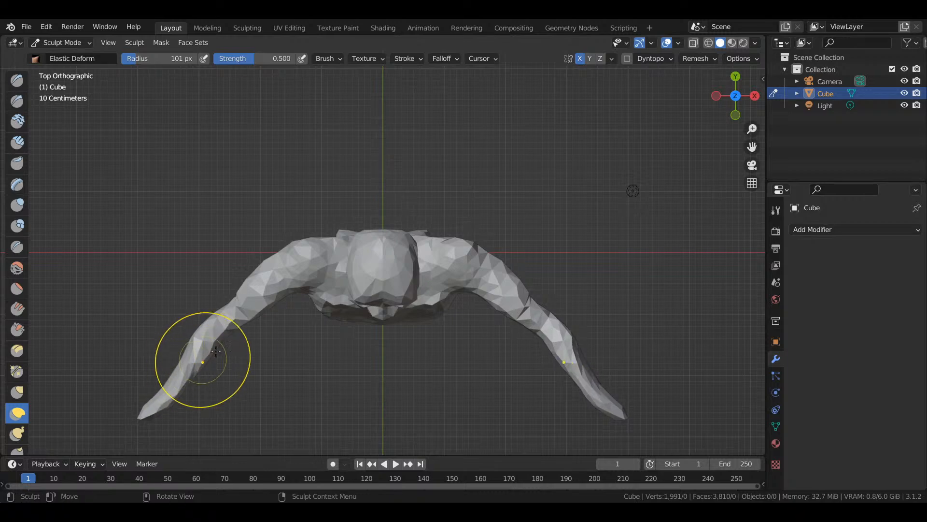
pyautogui.moveTo(220, 343); pyautogui.dragTo(234, 360)
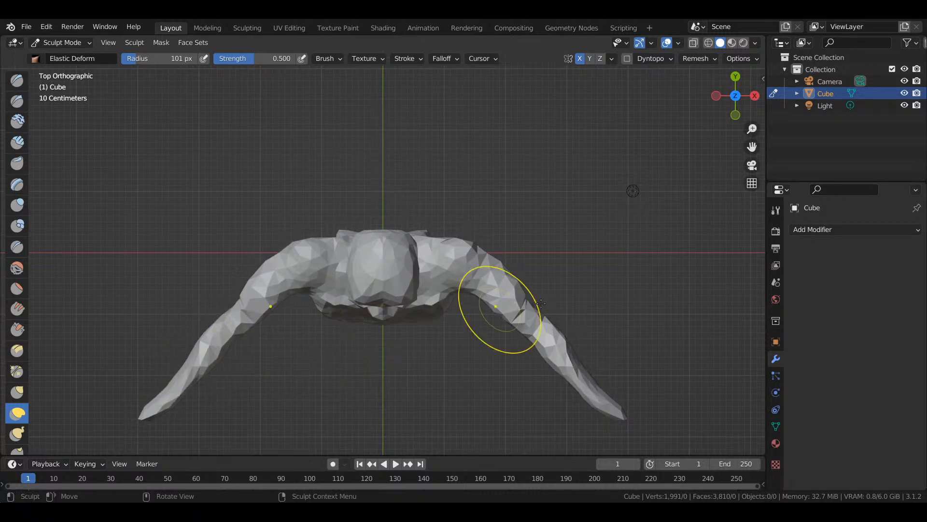
# - Raise the forearms and hands in the front view and curve the forearms upward in the side view with Elastic Deform
pyautogui.press('KP_1')
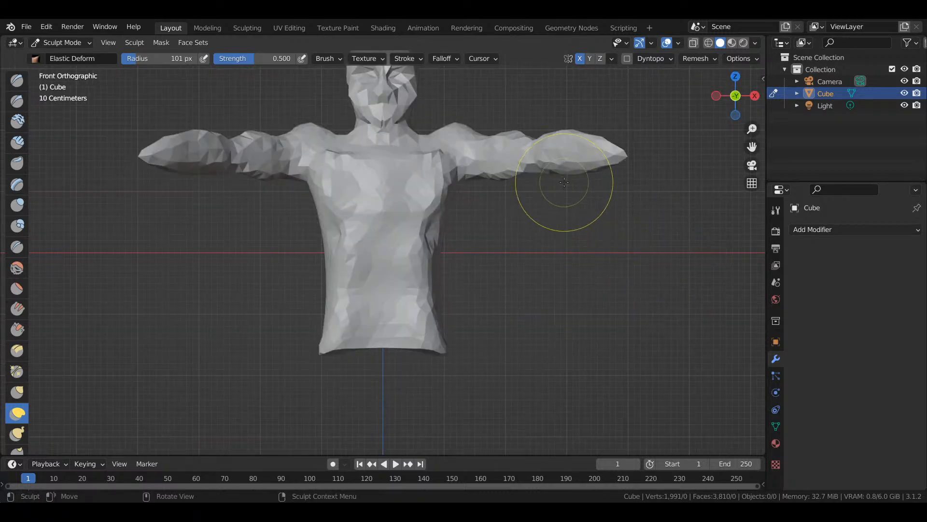
pyautogui.moveTo(556, 131)
pyautogui.mouseDown()
pyautogui.moveTo(574, 145)
pyautogui.moveTo(576, 164)
pyautogui.moveTo(565, 140)
pyautogui.moveTo(574, 173)
pyautogui.moveTo(585, 143)
pyautogui.moveTo(558, 78)
pyautogui.mouseUp()
pyautogui.moveTo(152, 145); pyautogui.dragTo(119, 120)
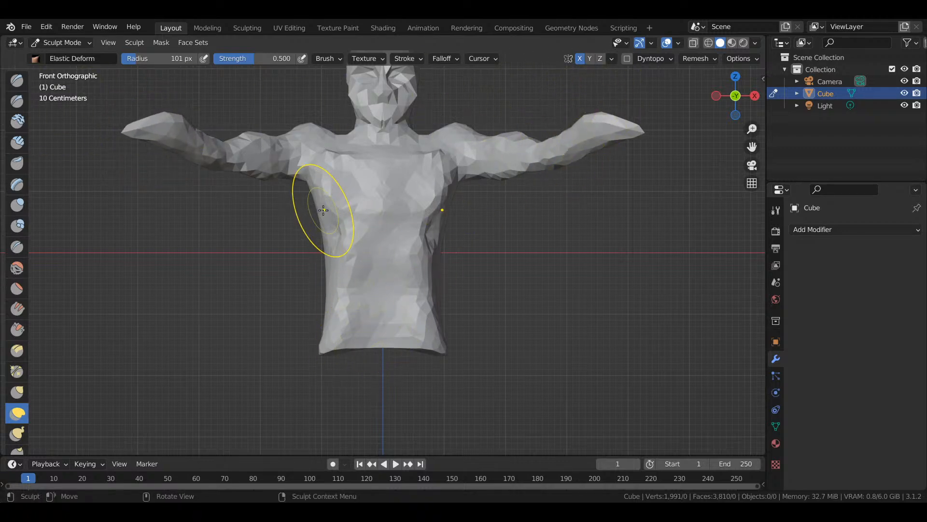
pyautogui.press('KP_3')
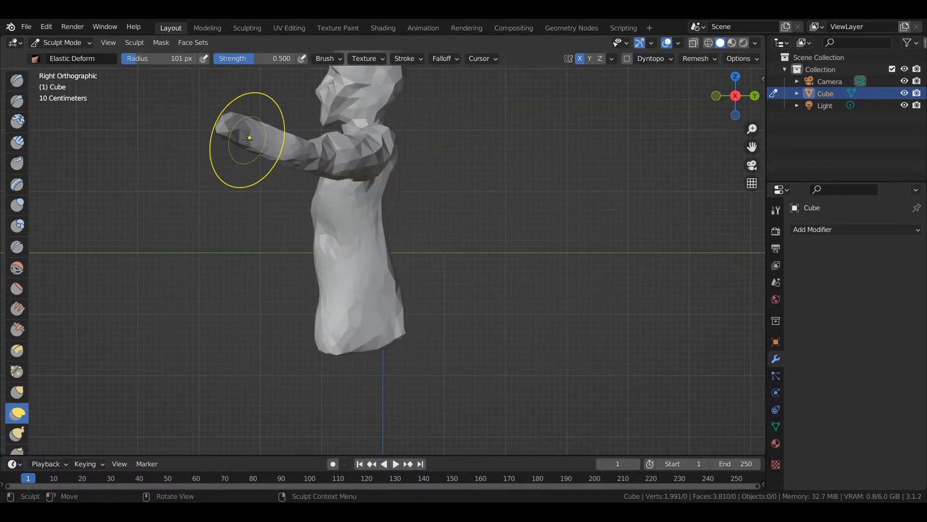
pyautogui.moveTo(234, 146)
pyautogui.mouseDown()
pyautogui.moveTo(262, 102)
pyautogui.moveTo(269, 122)
pyautogui.mouseUp()
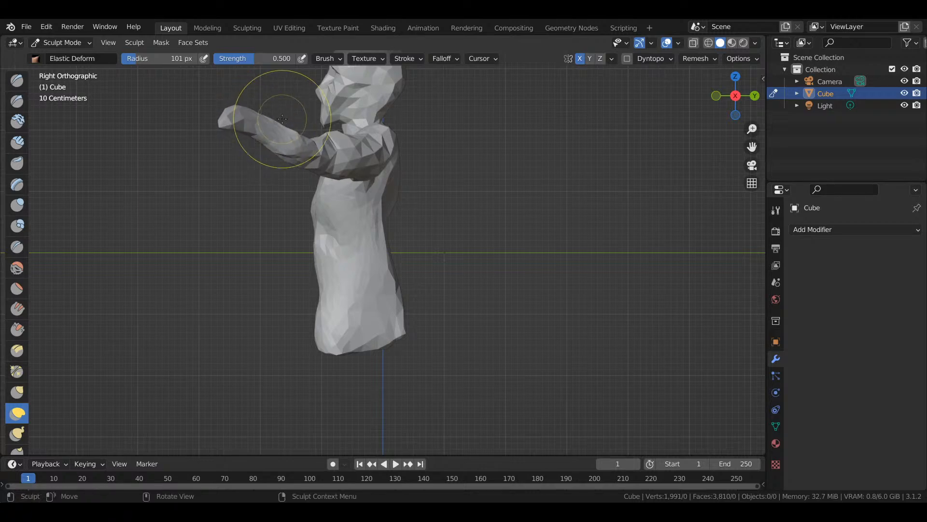
# - Carve creases at the wrists, the inner elbows and where the upper arms meet the chest in the front view with the Crease brush
pyautogui.press('KP_1')
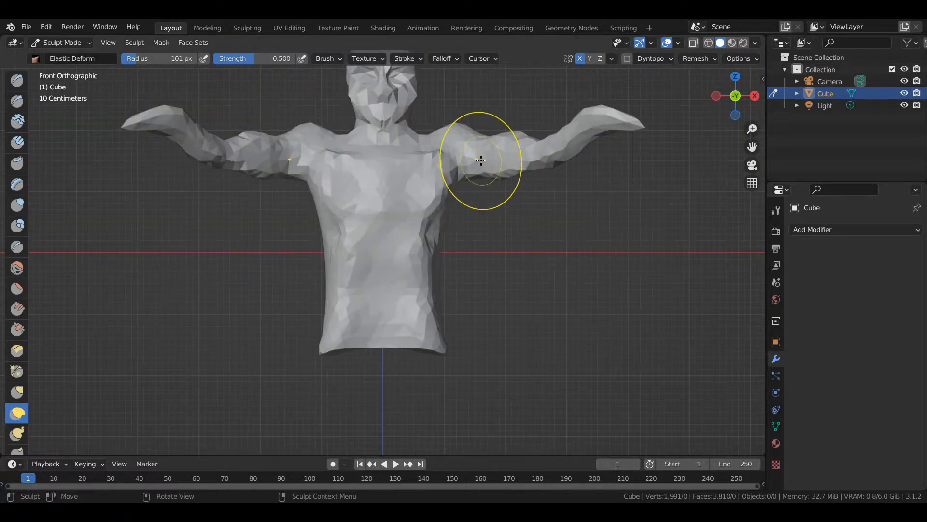
pyautogui.click(17, 289)
pyautogui.click(17, 247)
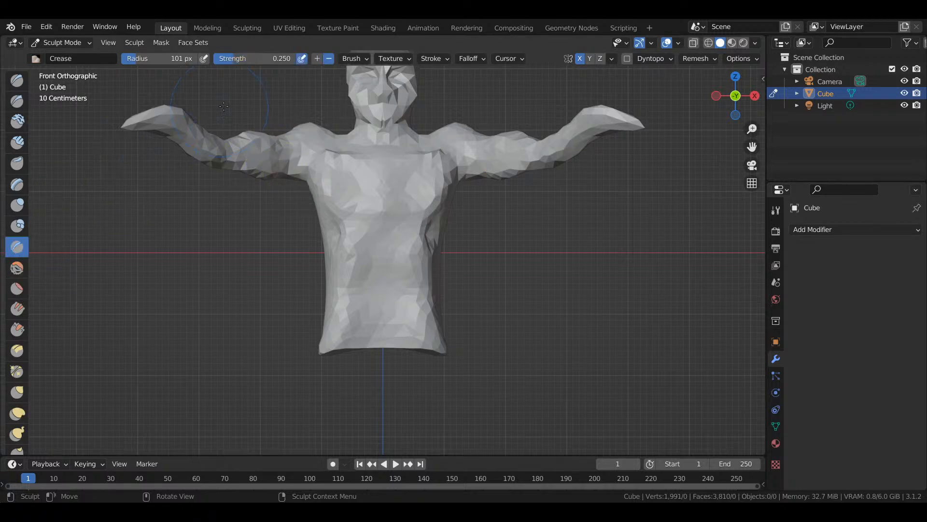
pyautogui.click(189, 123)
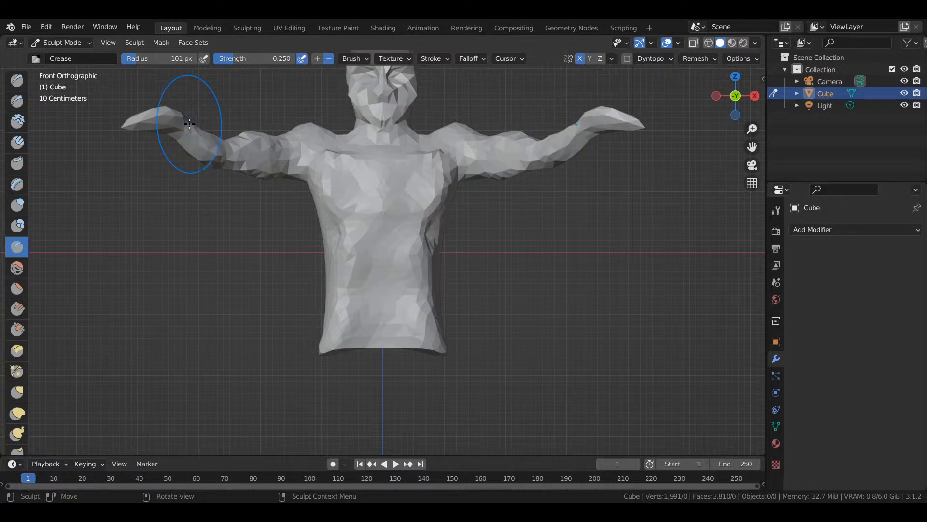
pyautogui.moveTo(189, 123); pyautogui.dragTo(189, 123)
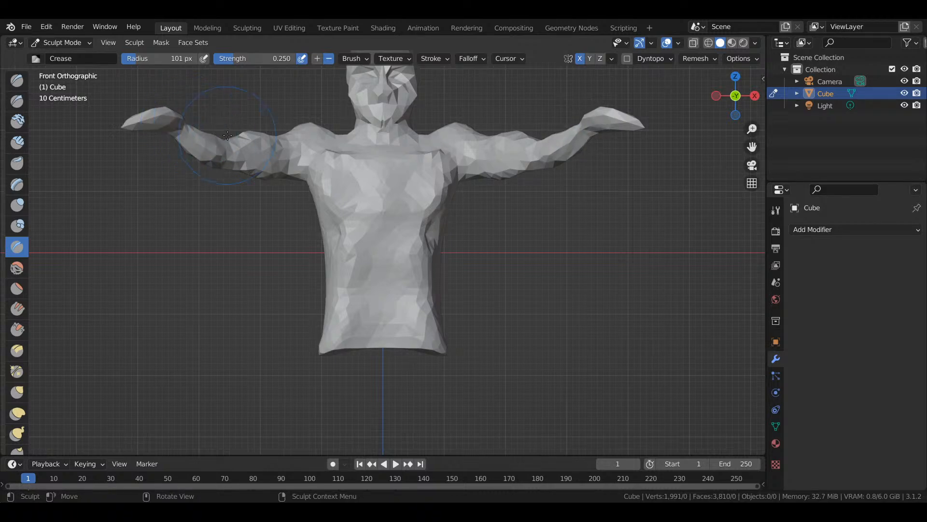
pyautogui.moveTo(233, 147); pyautogui.dragTo(236, 150)
pyautogui.moveTo(237, 150); pyautogui.dragTo(245, 154)
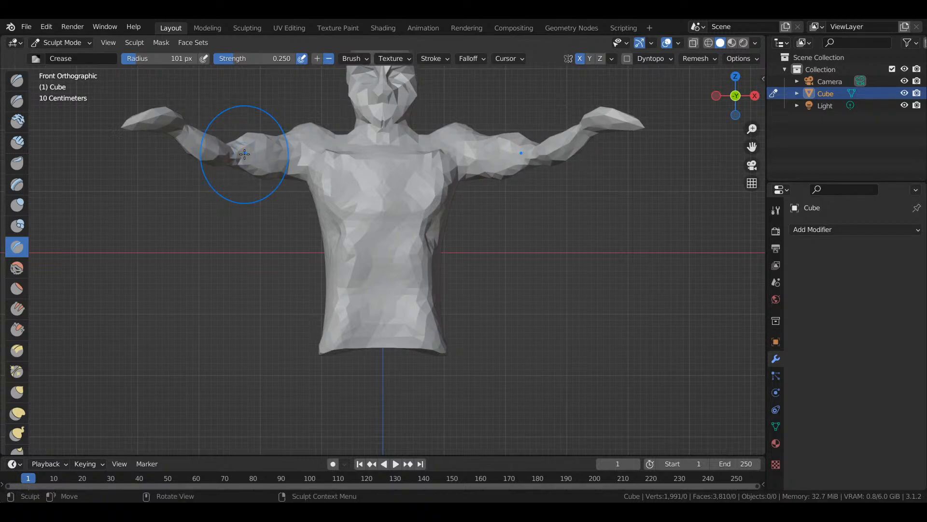
pyautogui.moveTo(304, 157); pyautogui.dragTo(309, 157)
# - Deflate the upper edge of the upper arms and shoulders using the Inflate/Deflate brush at a 50 px radius
pyautogui.click(18, 225)
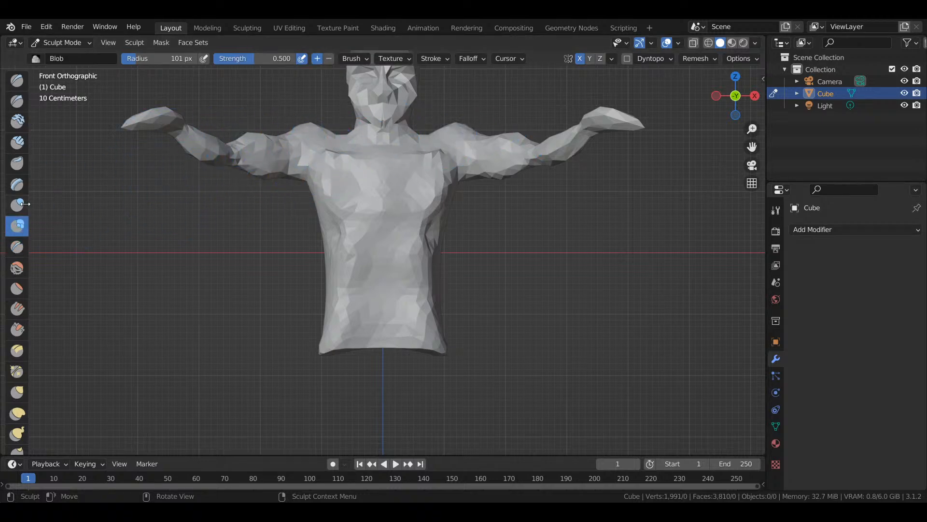
pyautogui.click(19, 205)
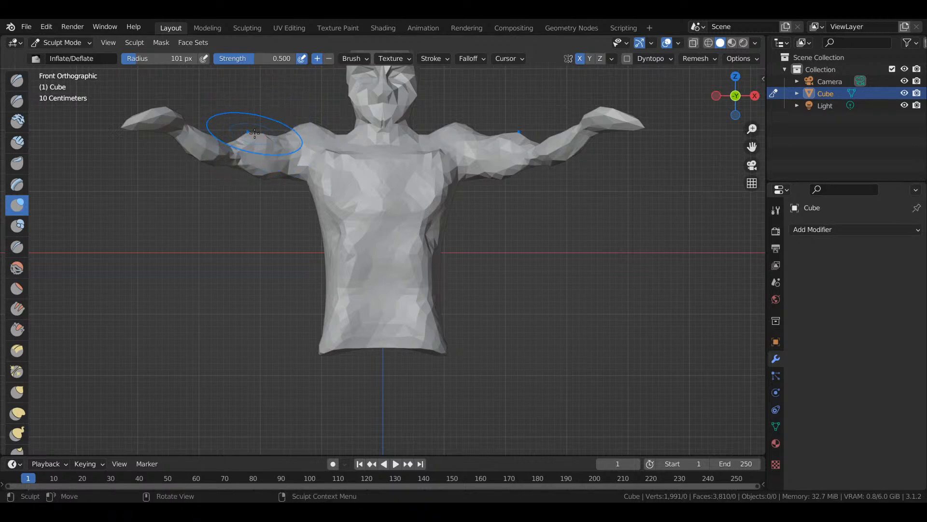
pyautogui.press('f')
pyautogui.click(232, 146)
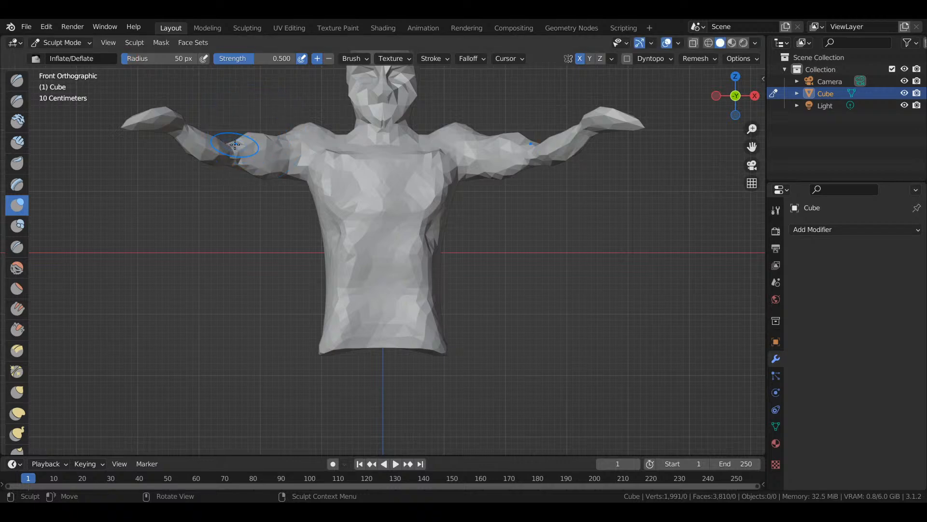
pyautogui.keyDown('ctrl'); pyautogui.moveTo(251, 138); pyautogui.dragTo(310, 126); pyautogui.keyUp('ctrl')
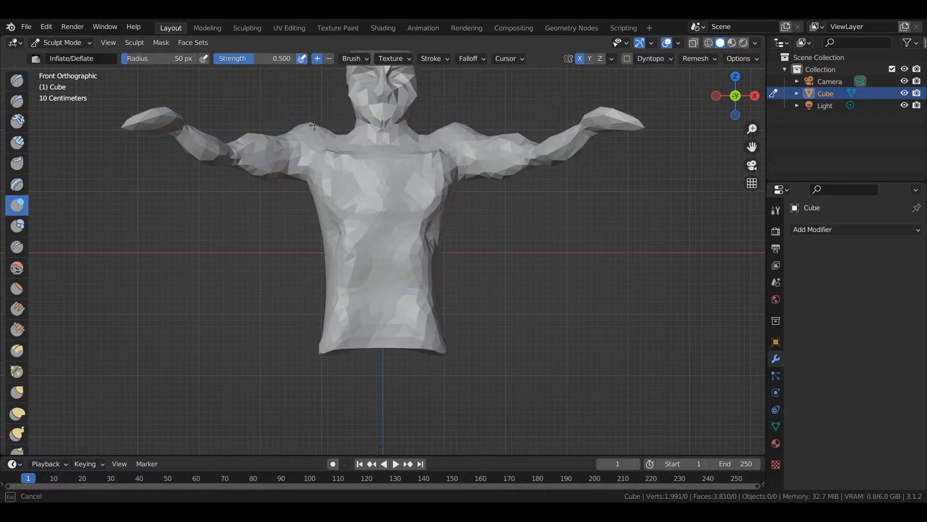
pyautogui.keyDown('ctrl'); pyautogui.moveTo(307, 128); pyautogui.dragTo(309, 126); pyautogui.keyUp('ctrl')
# - Smooth the shoulder tops and the upper and lower contours of the upper arms with the Smooth brush
pyautogui.hotkey('shift', 's')
pyautogui.moveTo(302, 126); pyautogui.dragTo(304, 127)
pyautogui.moveTo(485, 179); pyautogui.dragTo(505, 170)
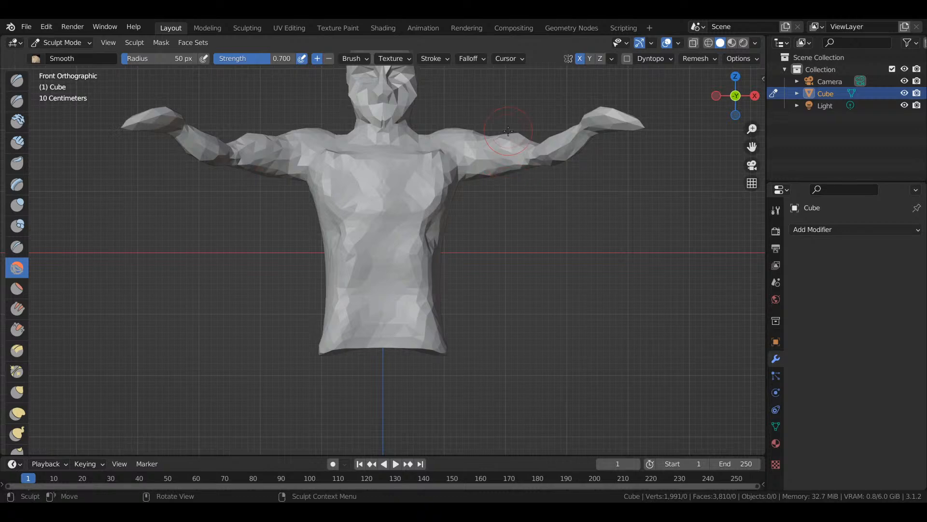
pyautogui.moveTo(510, 131); pyautogui.dragTo(513, 134)
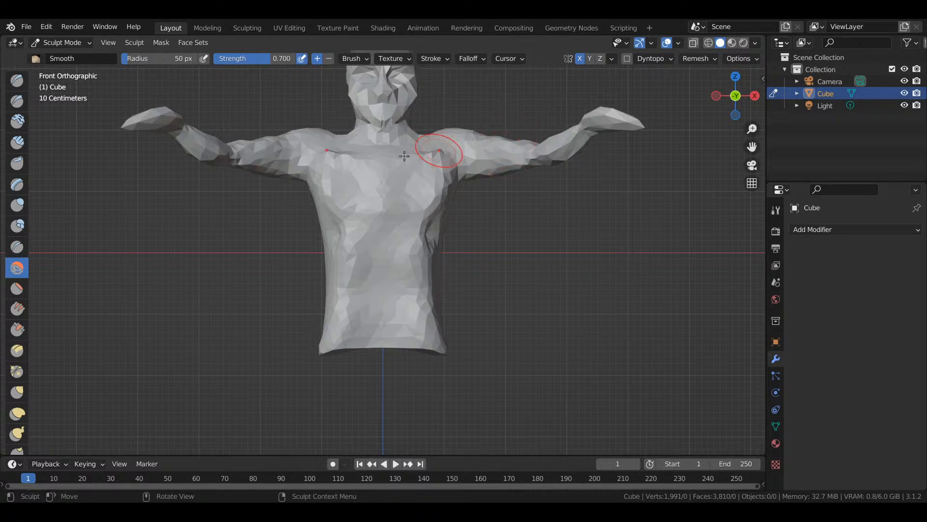
pyautogui.scroll(-4, 579, 145)
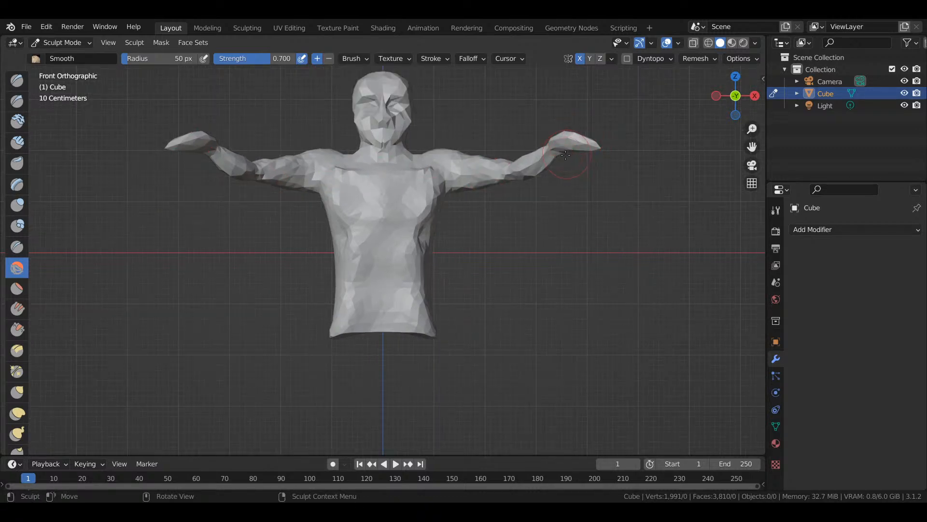
pyautogui.scroll(3, 563, 154)
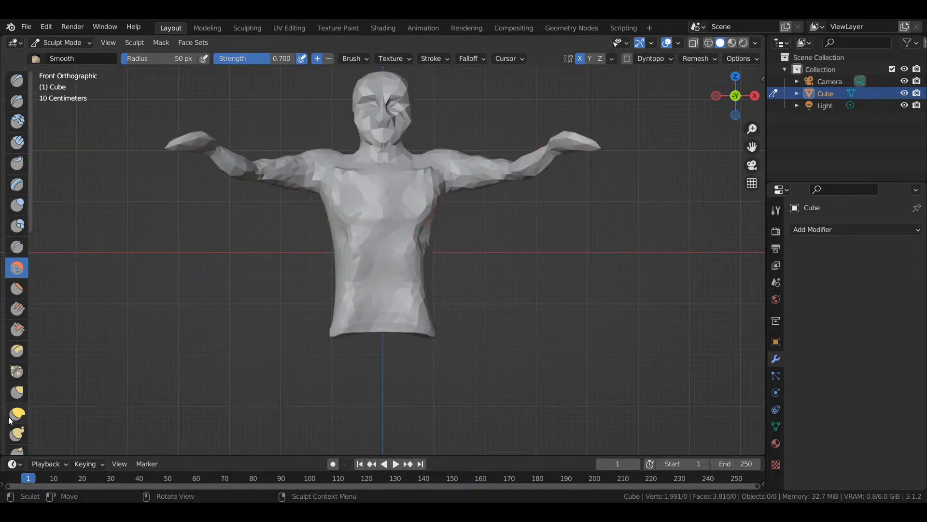
# - Try to pull the hand tips outward with the Snake Hook brush and undo the stroke
pyautogui.click(17, 434)
pyautogui.moveTo(180, 142)
pyautogui.mouseDown()
pyautogui.moveTo(133, 158)
pyautogui.moveTo(159, 148)
pyautogui.mouseUp()
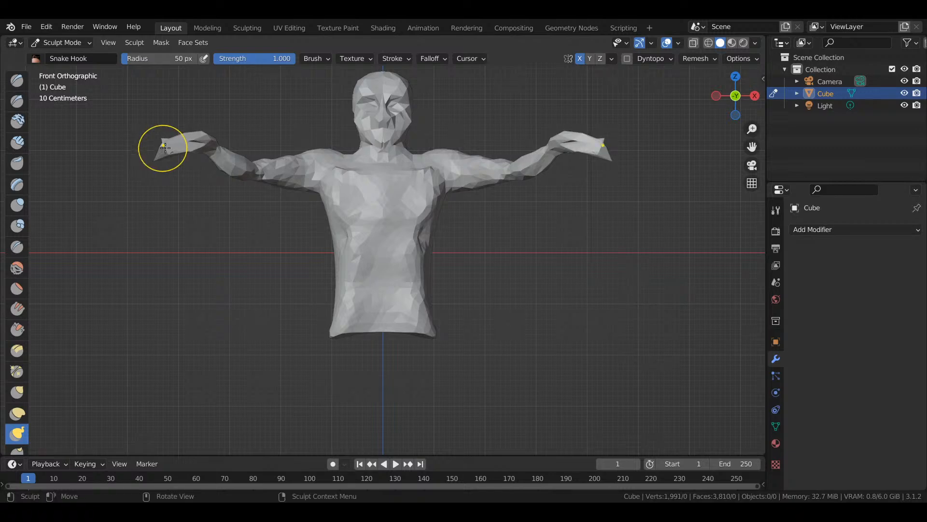
pyautogui.hotkey('ctrl', 'z')
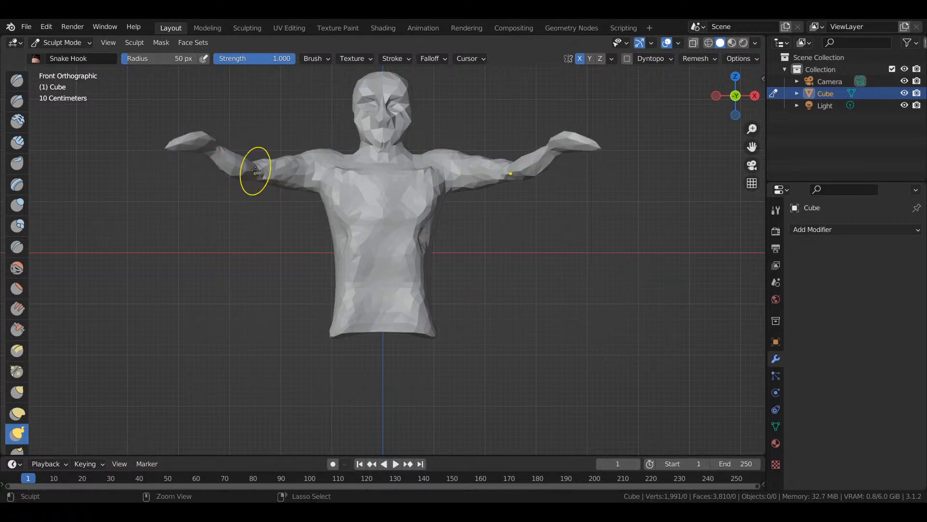
# - Try reshaping the elbows and adjoining upper arms with Snake Hook strokes and undo them
pyautogui.moveTo(240, 165)
pyautogui.mouseDown()
pyautogui.moveTo(252, 149)
pyautogui.moveTo(276, 158)
pyautogui.moveTo(281, 151)
pyautogui.moveTo(259, 176)
pyautogui.mouseUp()
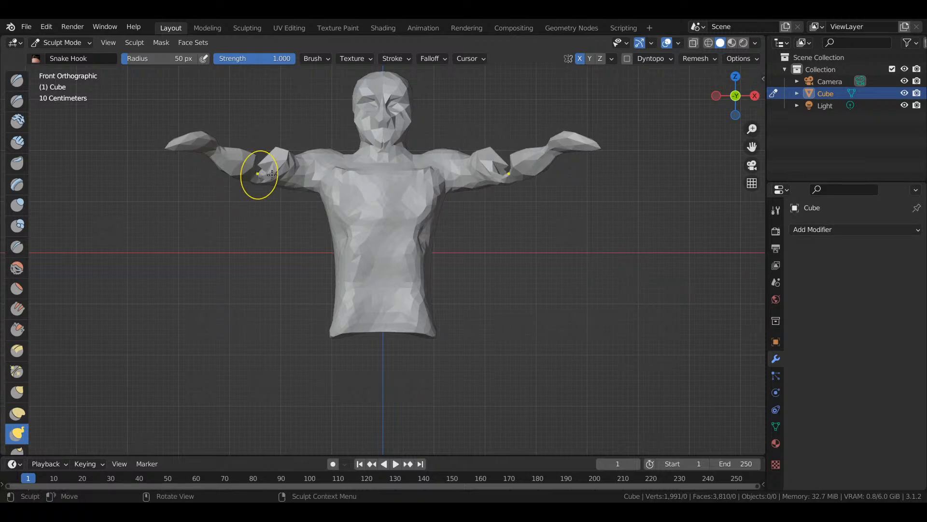
pyautogui.hotkey('ctrl', 'z')
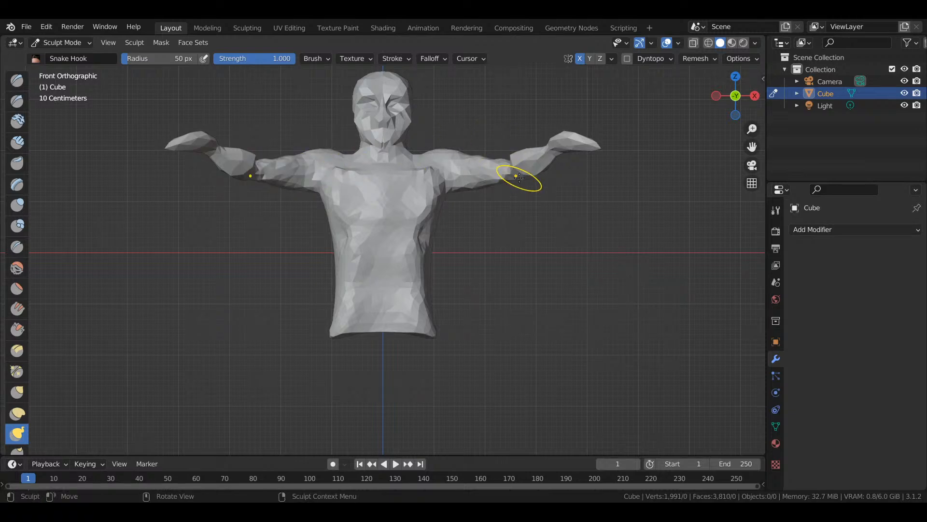
pyautogui.moveTo(480, 182)
pyautogui.mouseDown()
pyautogui.moveTo(485, 212)
pyautogui.moveTo(503, 171)
pyautogui.moveTo(506, 178)
pyautogui.mouseUp()
pyautogui.hotkey('ctrl', 'z')
pyautogui.hotkey('ctrl', 'z')
pyautogui.moveTo(483, 159); pyautogui.dragTo(510, 160)
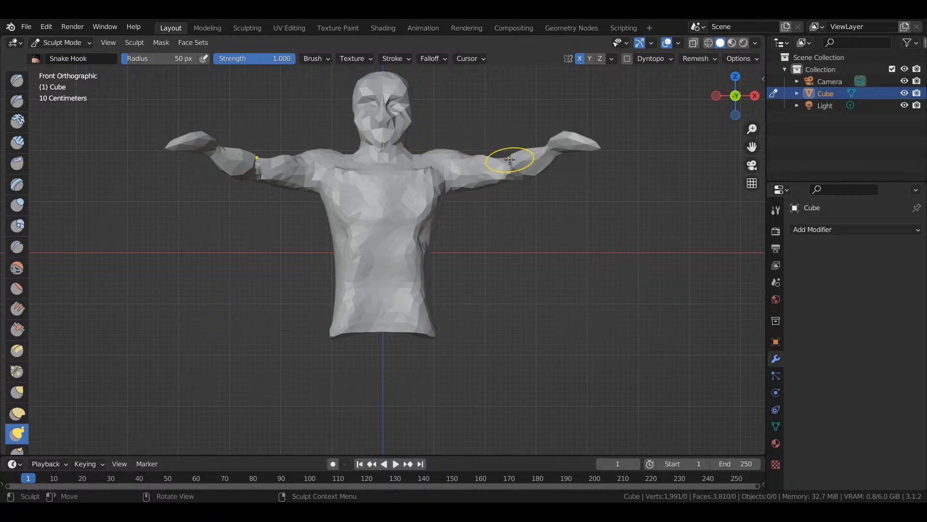
pyautogui.hotkey('ctrl', 'z')
pyautogui.hotkey('ctrl', 'z')
pyautogui.hotkey('ctrl', 'z')
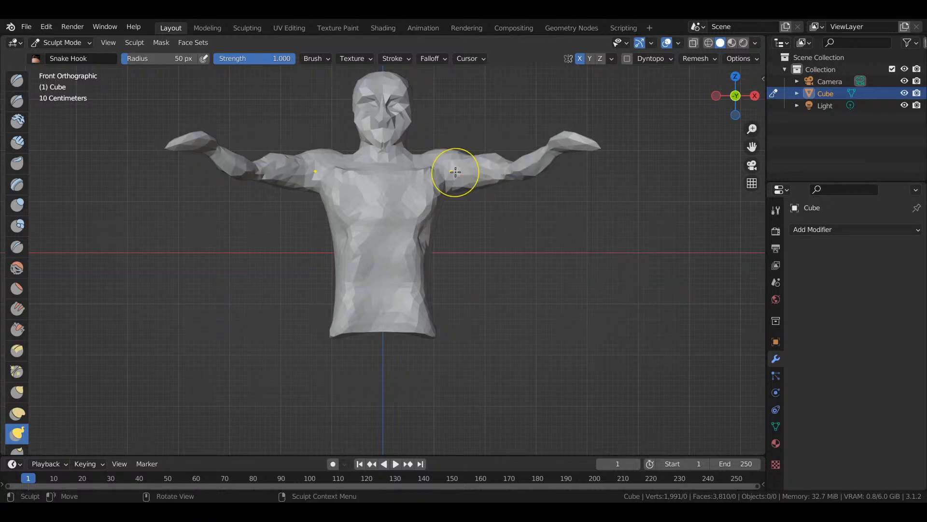
pyautogui.press('z')
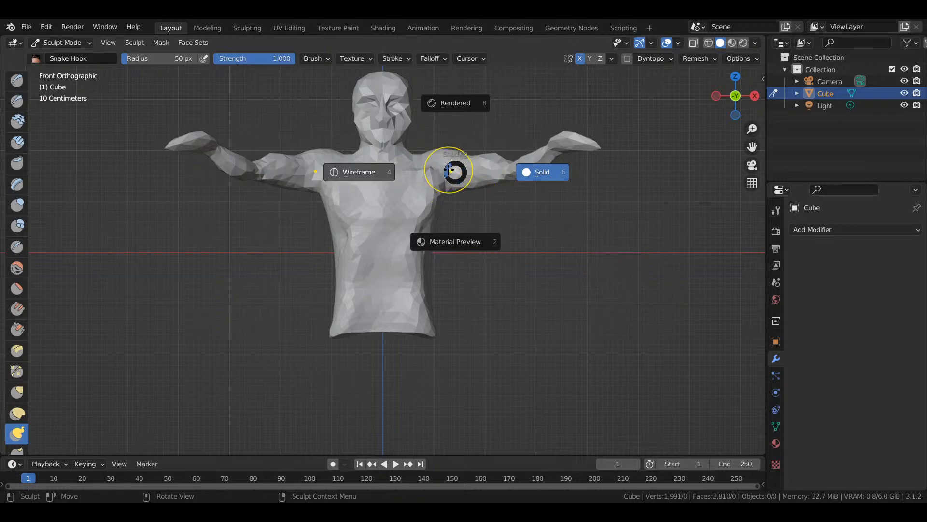
# - View the torso sculpt's mesh density in wireframe shading, and return to solid shading
pyautogui.press('4')
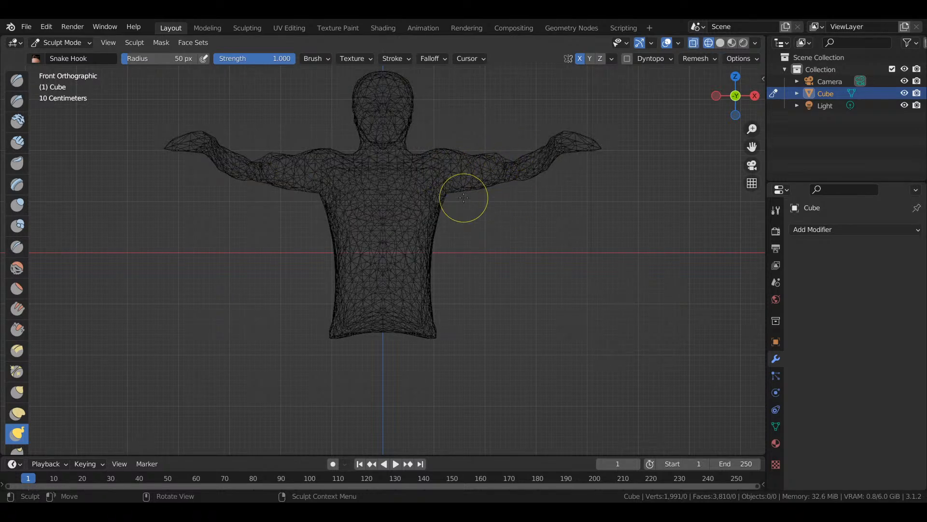
pyautogui.press('z')
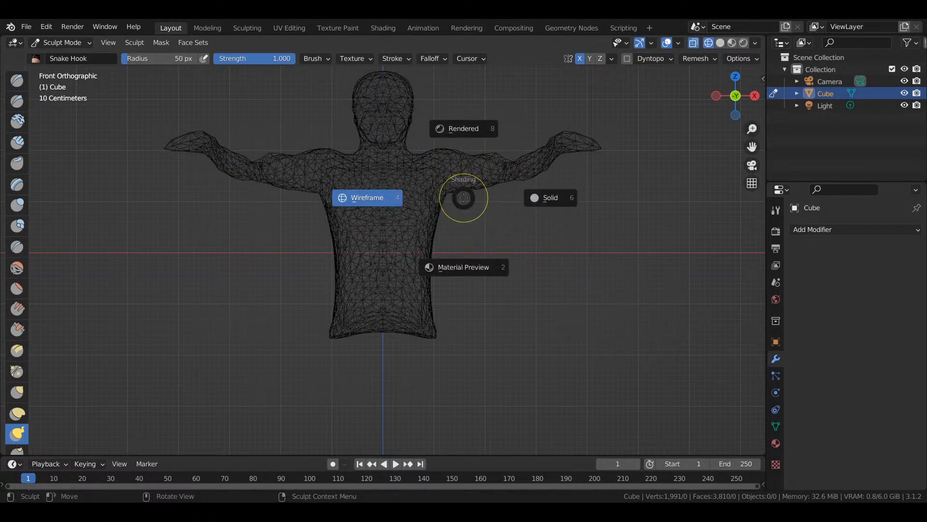
pyautogui.click(528, 186)
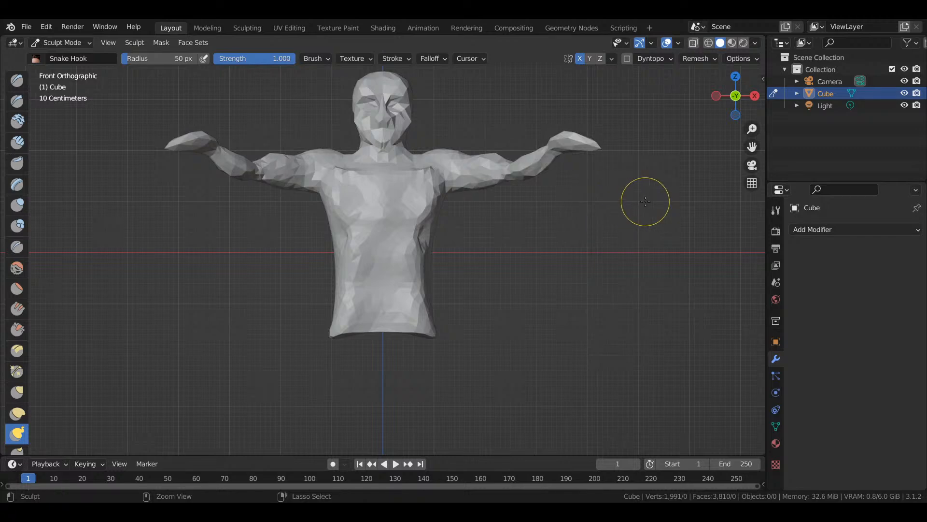
# - Undo the last sculpt strokes on the shoulders
pyautogui.hotkey('ctrl', 'z')
pyautogui.hotkey('ctrl', 'z')
pyautogui.hotkey('ctrl', 'z')
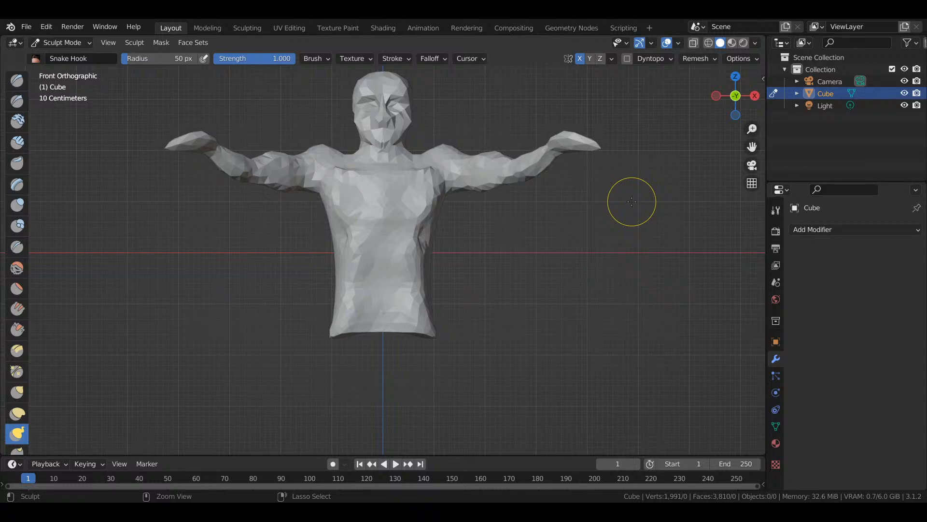
# - Check the restored shoulder mesh in wireframe display, and switch back to solid shading
pyautogui.hotkey('shift', 'z')
pyautogui.press('z')
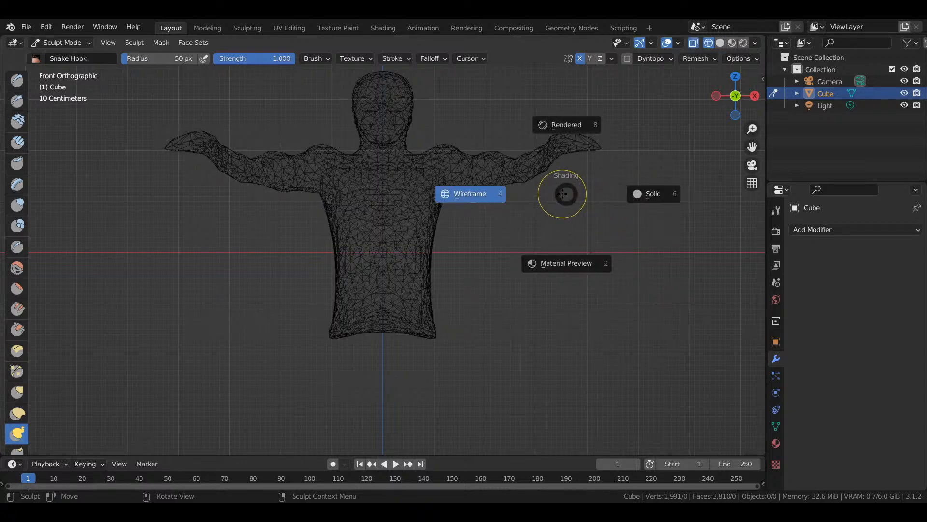
pyautogui.click(640, 201)
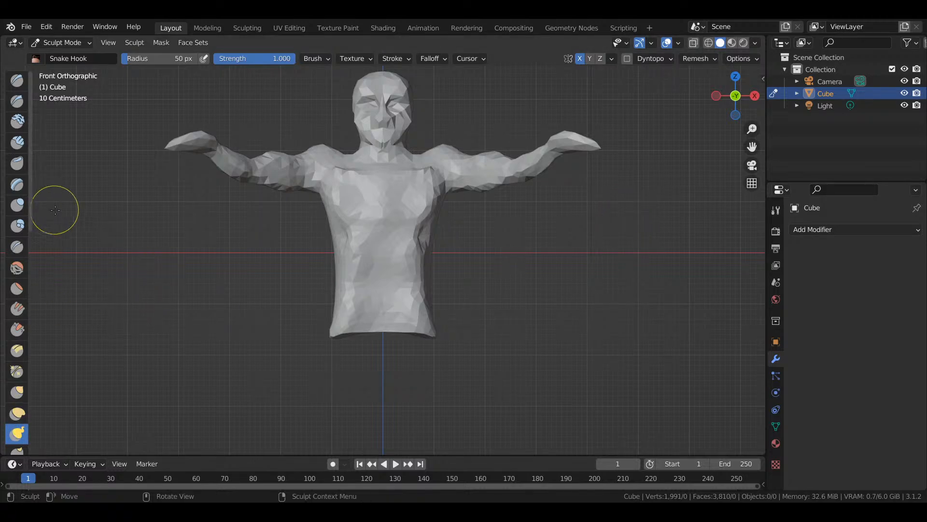
# - Build up the arms around the elbows with the Layer brush, and even out the shoulders and upper arms with the Smooth brush
pyautogui.click(15, 191)
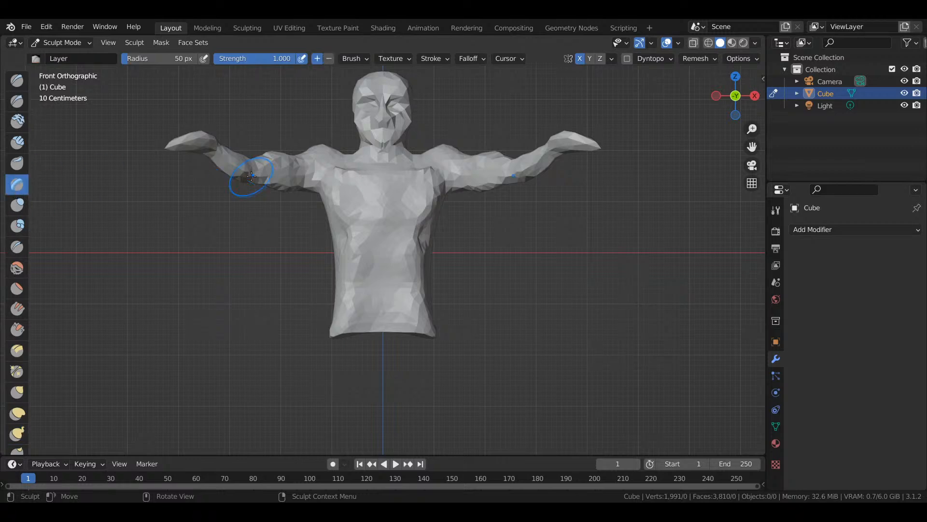
pyautogui.moveTo(271, 164); pyautogui.dragTo(291, 161)
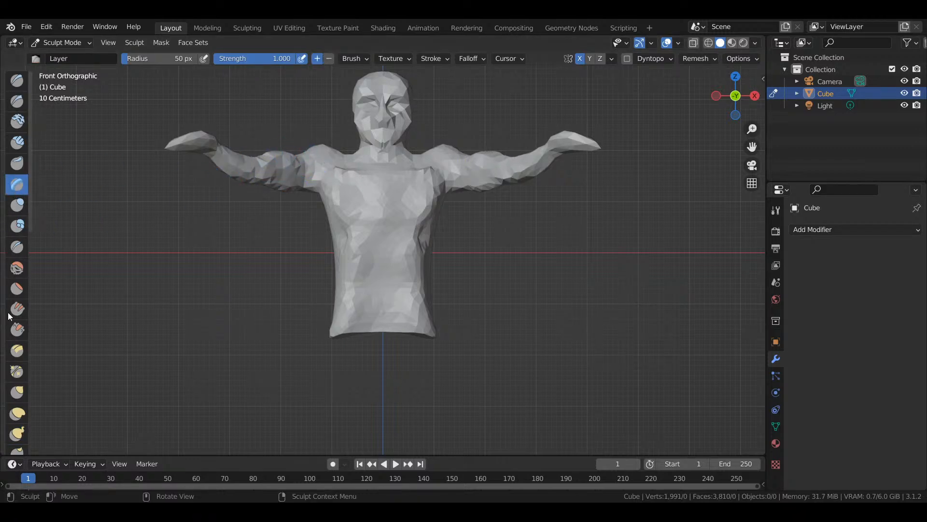
pyautogui.click(17, 267)
pyautogui.moveTo(322, 151)
pyautogui.mouseDown()
pyautogui.moveTo(263, 154)
pyautogui.moveTo(286, 189)
pyautogui.mouseUp()
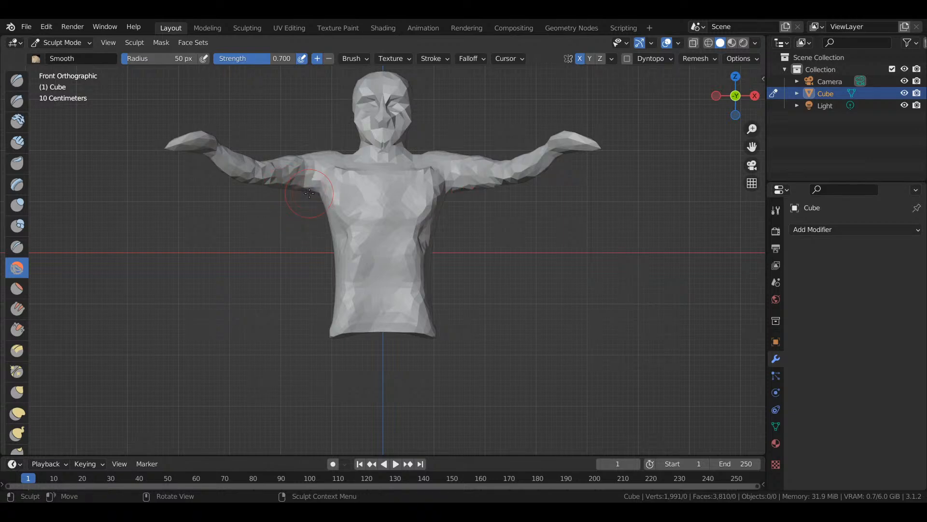
# - Smooth the armpits and the sides of the shoulders where the arms join the torso
pyautogui.moveTo(734, 99)
pyautogui.mouseDown()
pyautogui.moveTo(742, 104)
pyautogui.moveTo(687, 93)
pyautogui.mouseUp()
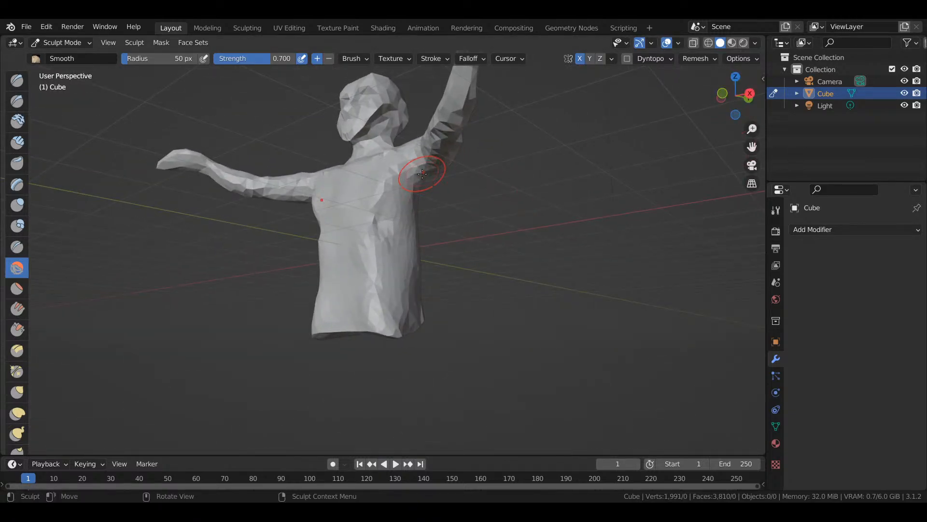
pyautogui.moveTo(749, 100); pyautogui.dragTo(684, 101)
pyautogui.moveTo(385, 165)
pyautogui.mouseDown()
pyautogui.moveTo(375, 157)
pyautogui.moveTo(377, 183)
pyautogui.mouseUp()
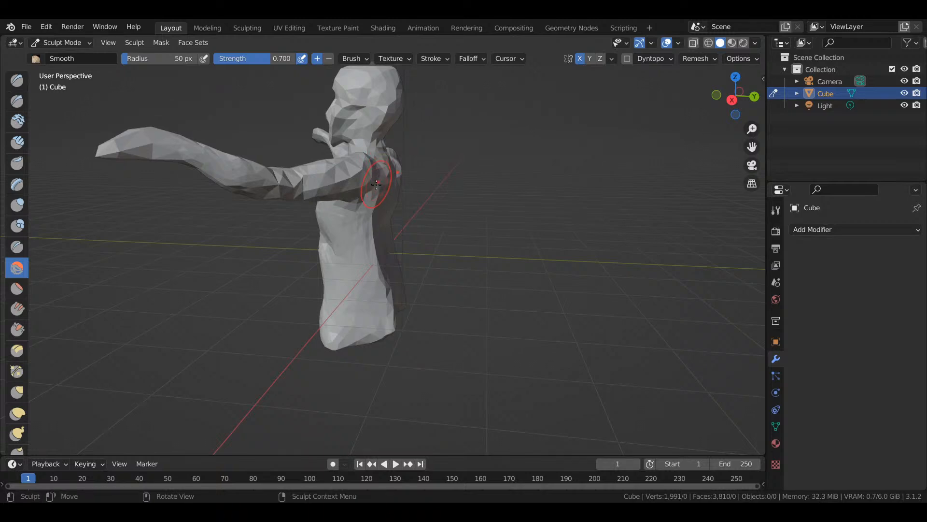
# - Smooth the upper back, the back of the neck and the lower back of the torso
pyautogui.moveTo(728, 99)
pyautogui.mouseDown()
pyautogui.moveTo(681, 103)
pyautogui.moveTo(476, 199)
pyautogui.mouseUp()
pyautogui.moveTo(310, 211)
pyautogui.mouseDown()
pyautogui.moveTo(327, 198)
pyautogui.moveTo(358, 224)
pyautogui.mouseUp()
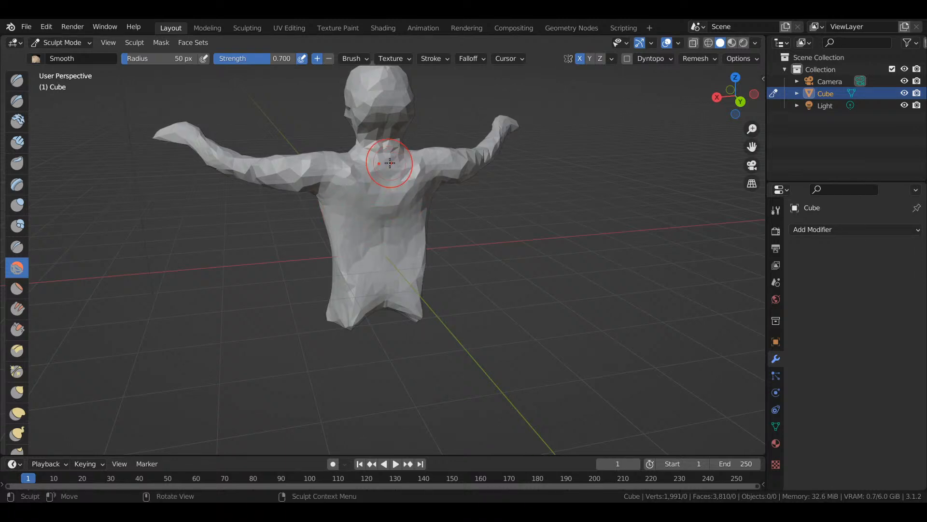
pyautogui.moveTo(398, 159)
pyautogui.mouseDown()
pyautogui.moveTo(399, 143)
pyautogui.moveTo(361, 121)
pyautogui.moveTo(370, 125)
pyautogui.mouseUp()
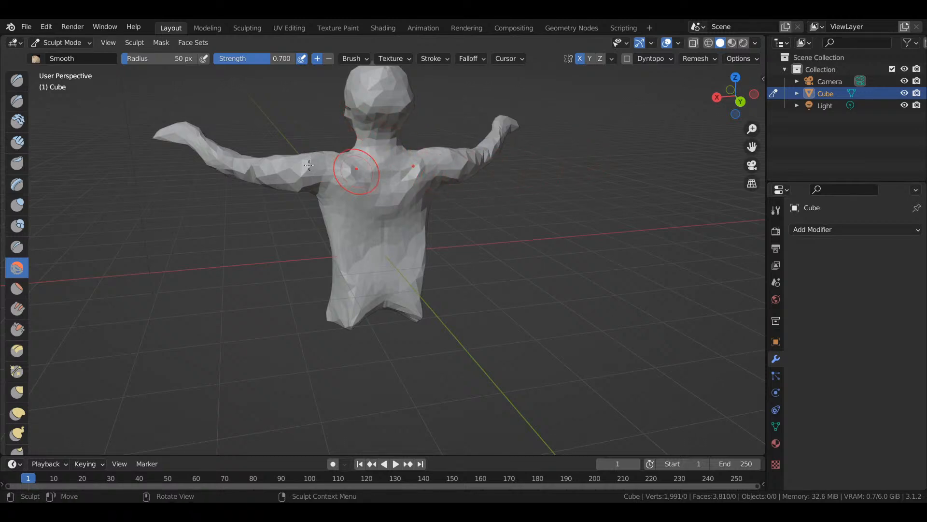
pyautogui.moveTo(426, 253); pyautogui.dragTo(422, 309)
# - Carve creases across the elbows and wrists with the Crease brush
pyautogui.moveTo(719, 113)
pyautogui.mouseDown()
pyautogui.moveTo(669, 145)
pyautogui.moveTo(717, 121)
pyautogui.moveTo(676, 99)
pyautogui.moveTo(612, 104)
pyautogui.moveTo(646, 102)
pyautogui.mouseUp()
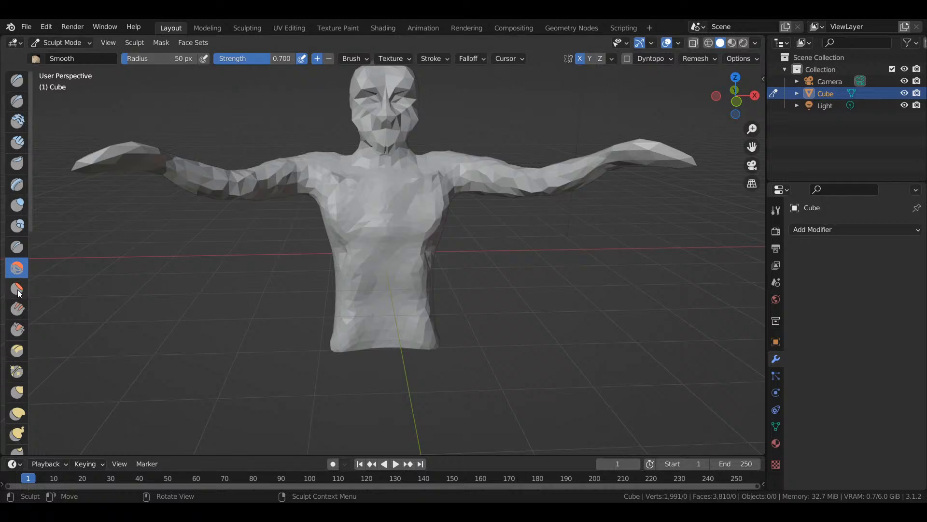
pyautogui.click(16, 247)
pyautogui.moveTo(241, 187); pyautogui.dragTo(240, 193)
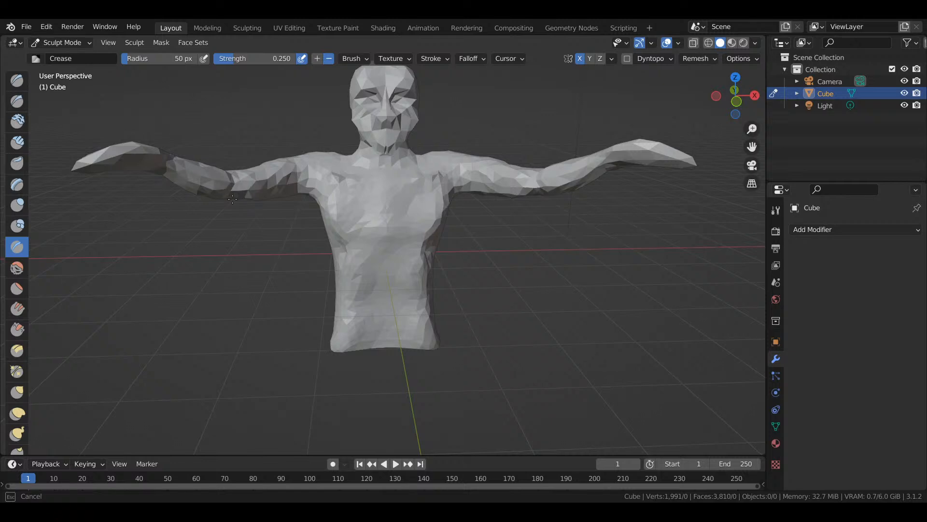
pyautogui.moveTo(232, 181); pyautogui.dragTo(231, 183)
pyautogui.moveTo(161, 168); pyautogui.dragTo(163, 170)
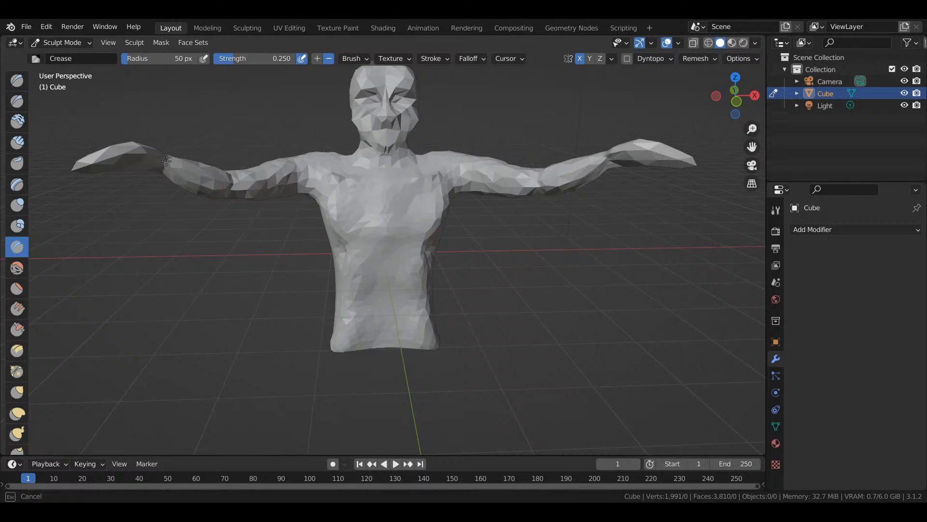
pyautogui.moveTo(165, 163); pyautogui.dragTo(168, 153)
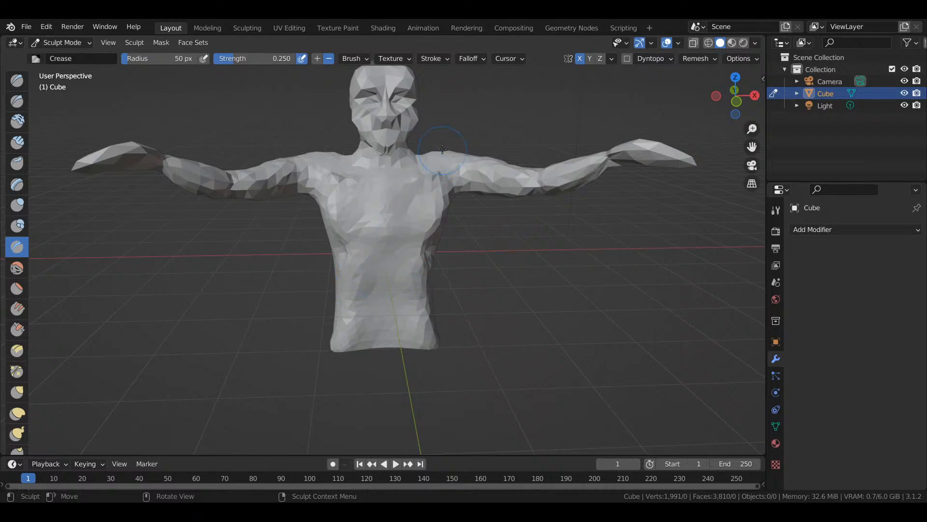
# - Examine the whole figure from the front and at an angle, with a close look at the head and face
pyautogui.scroll(2, 426, 131)
pyautogui.scroll(-2, 427, 131)
pyautogui.moveTo(736, 97)
pyautogui.mouseDown()
pyautogui.moveTo(759, 141)
pyautogui.moveTo(746, 92)
pyautogui.mouseUp()
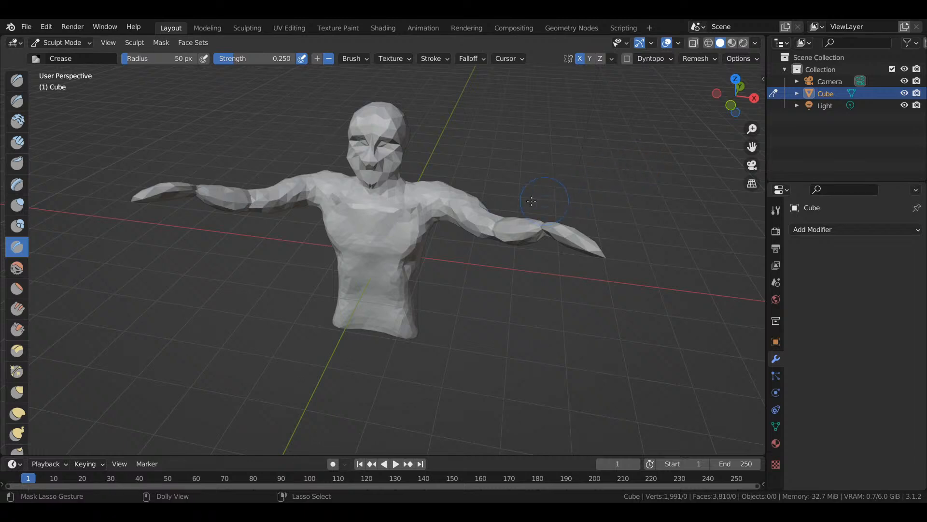
pyautogui.moveTo(500, 167)
pyautogui.keyDown('ctrl'); pyautogui.keyDown('shift'); pyautogui.mouseDown(button='middle')
pyautogui.moveTo(505, 206)
pyautogui.moveTo(513, 156)
pyautogui.moveTo(524, 178)
pyautogui.moveTo(521, 159)
pyautogui.moveTo(498, 166)
pyautogui.moveTo(473, 193)
pyautogui.moveTo(442, 179)
pyautogui.mouseUp(button='middle'); pyautogui.keyUp('shift'); pyautogui.keyUp('ctrl')
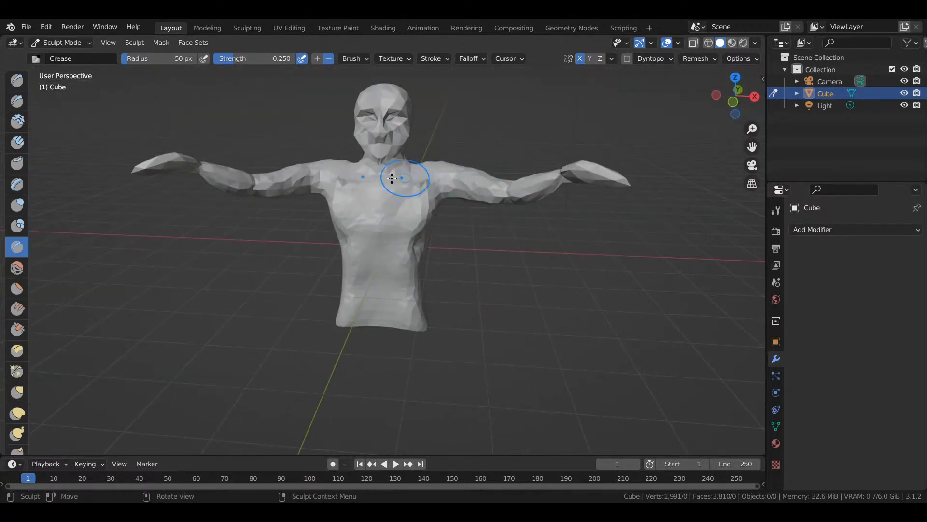
pyautogui.moveTo(360, 176)
pyautogui.keyDown('shift'); pyautogui.mouseDown(button='middle')
pyautogui.moveTo(377, 245)
pyautogui.moveTo(387, 212)
pyautogui.mouseUp(button='middle'); pyautogui.keyUp('shift')
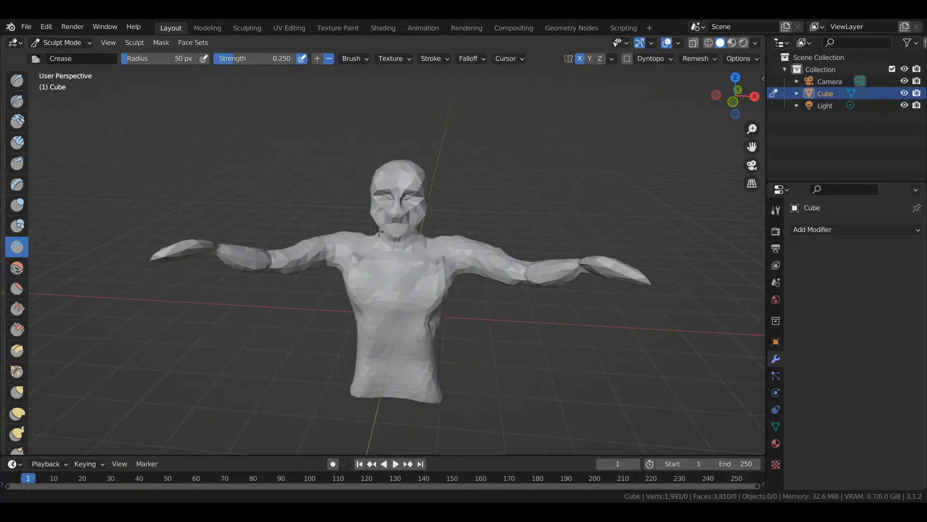
pyautogui.scroll(5, 393, 207)
pyautogui.keyDown('shift'); pyautogui.moveTo(446, 185); pyautogui.dragTo(420, 264, button='middle'); pyautogui.keyUp('shift')
pyautogui.scroll(2, 425, 261)
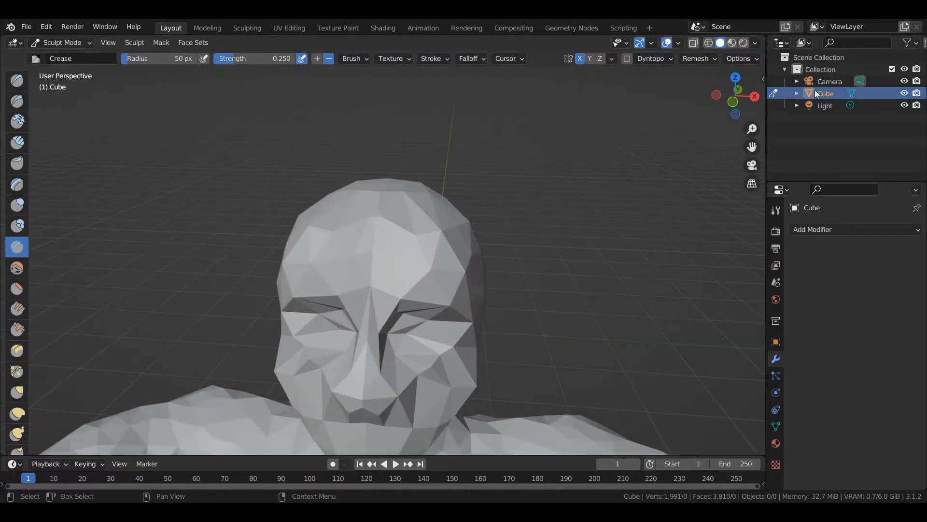
pyautogui.moveTo(735, 96); pyautogui.dragTo(718, 100)
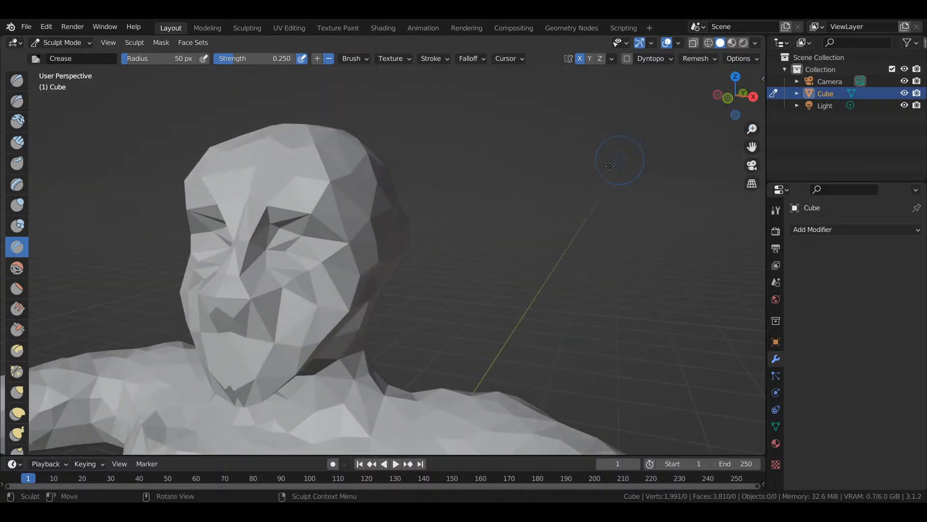
pyautogui.scroll(-2, 541, 207)
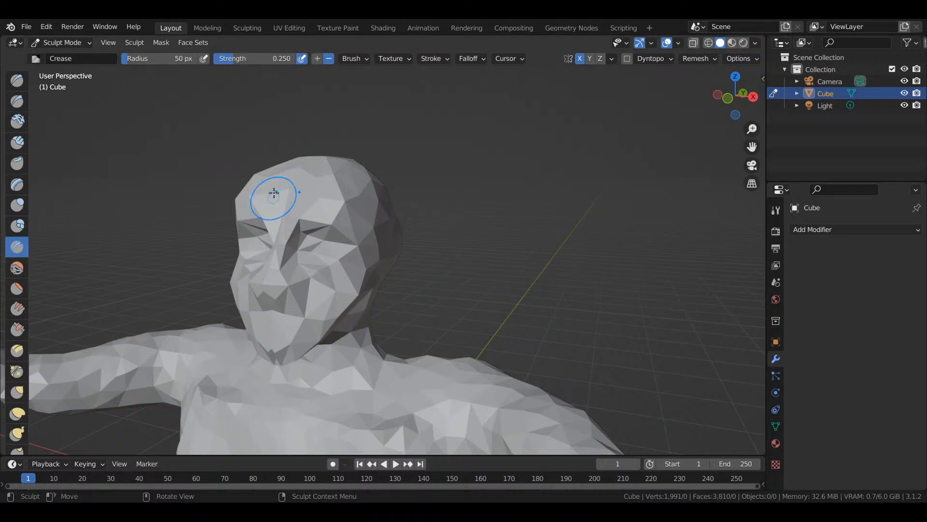
pyautogui.scroll(2, 295, 248)
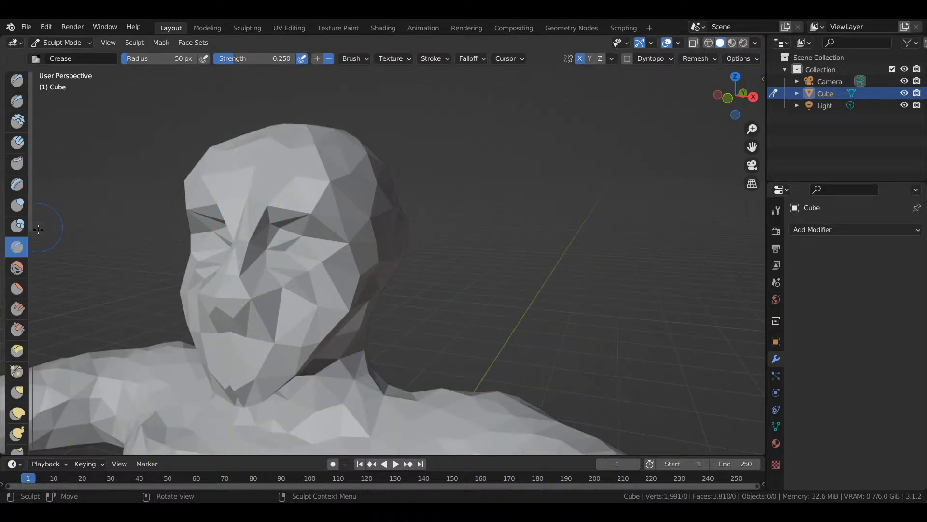
# - Enable dynamic topology (Dyntopo) for sculpting the figure
pyautogui.click(631, 62)
pyautogui.click(589, 80)
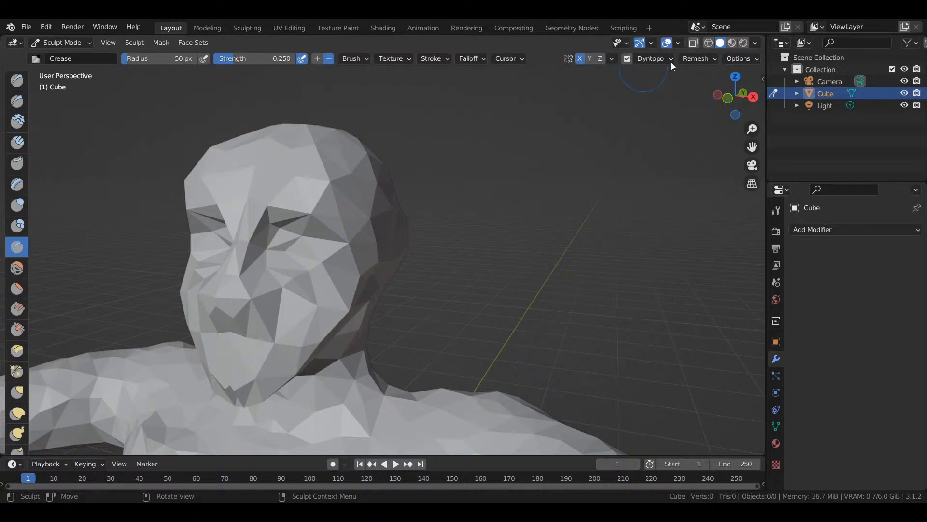
pyautogui.moveTo(729, 88); pyautogui.dragTo(753, 89)
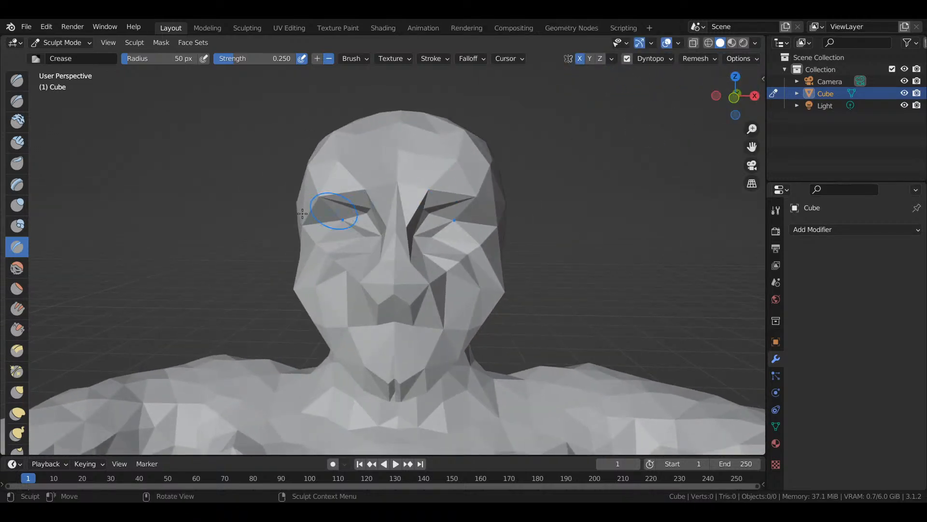
# - Smooth the face around the inner eye corners and the nose bridge, reducing the Smooth brush radius to 31 px
pyautogui.click(16, 274)
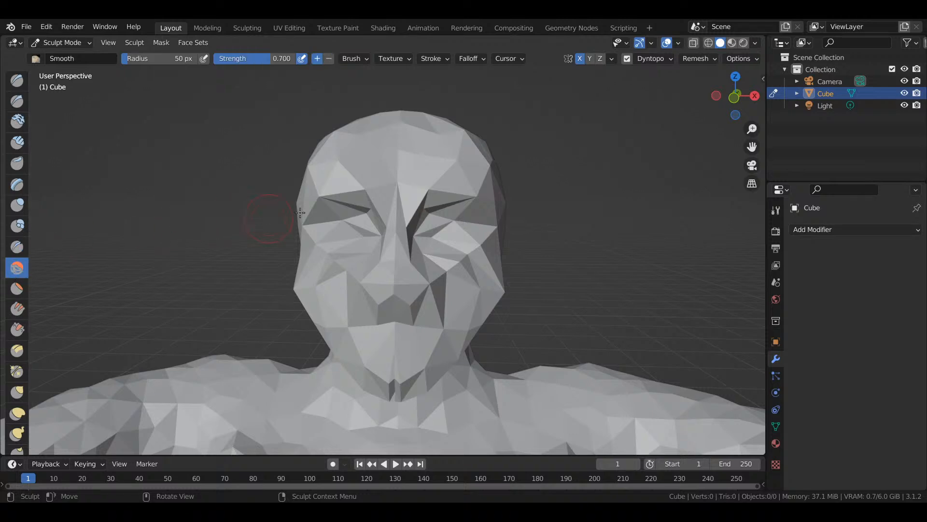
pyautogui.press('shift')
pyautogui.scroll(2, 488, 232)
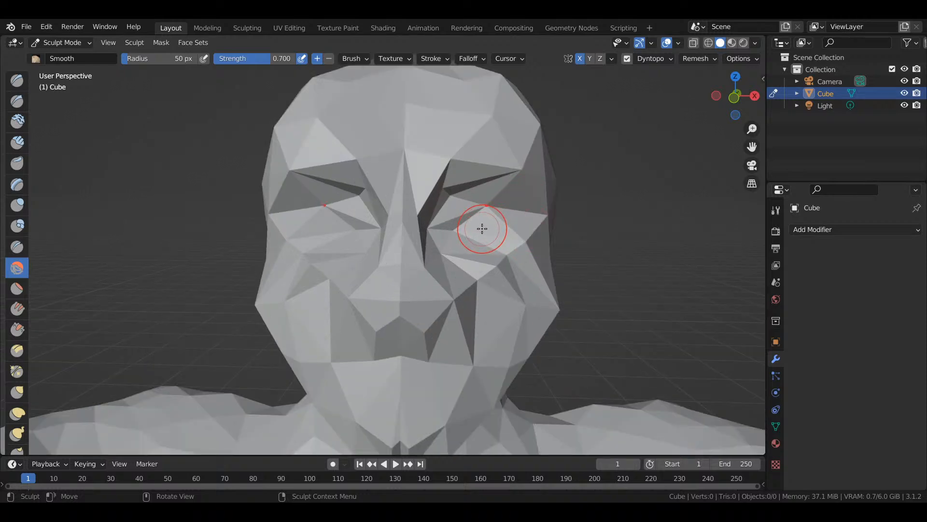
pyautogui.moveTo(363, 227)
pyautogui.mouseDown()
pyautogui.moveTo(343, 224)
pyautogui.moveTo(361, 221)
pyautogui.mouseUp()
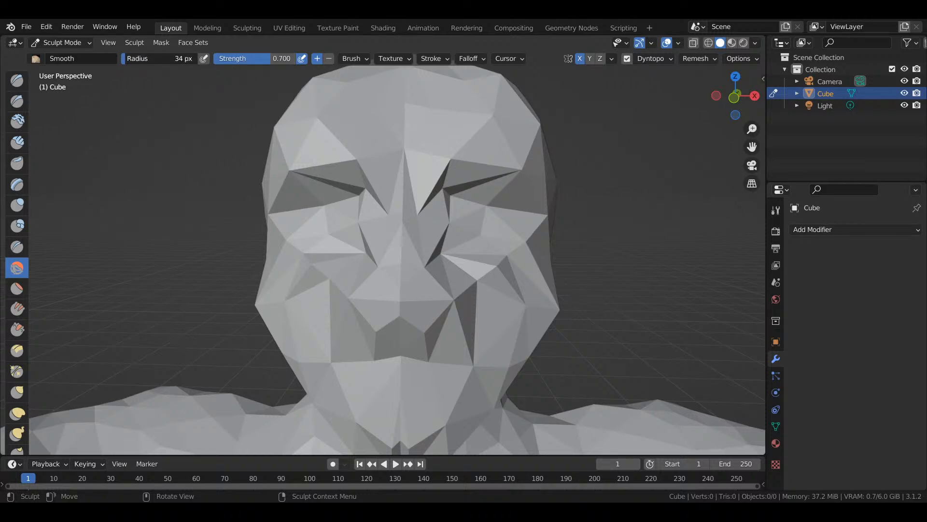
pyautogui.moveTo(130, 58); pyautogui.dragTo(127, 58)
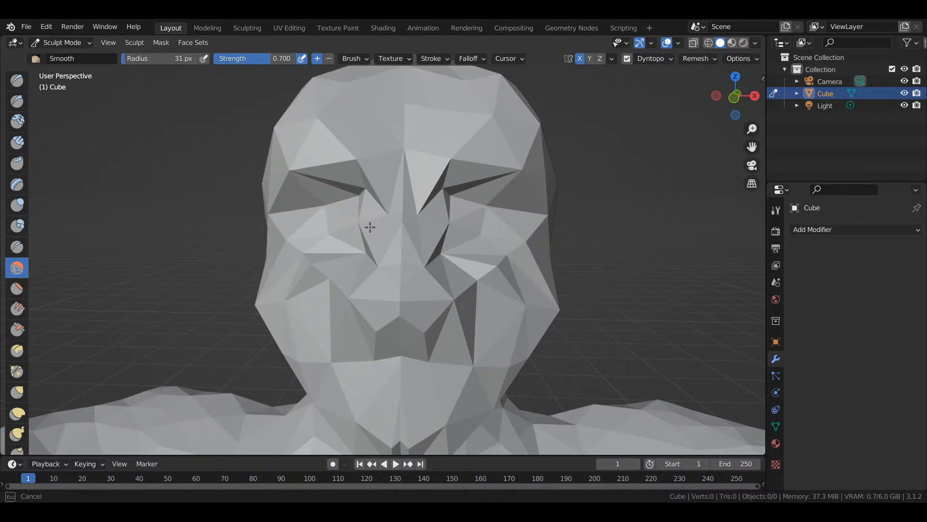
# - Reshape the cheeks beside the nose bridge, the underside of the nose and the nostril area with the Grab brush
pyautogui.click(14, 416)
pyautogui.click(17, 392)
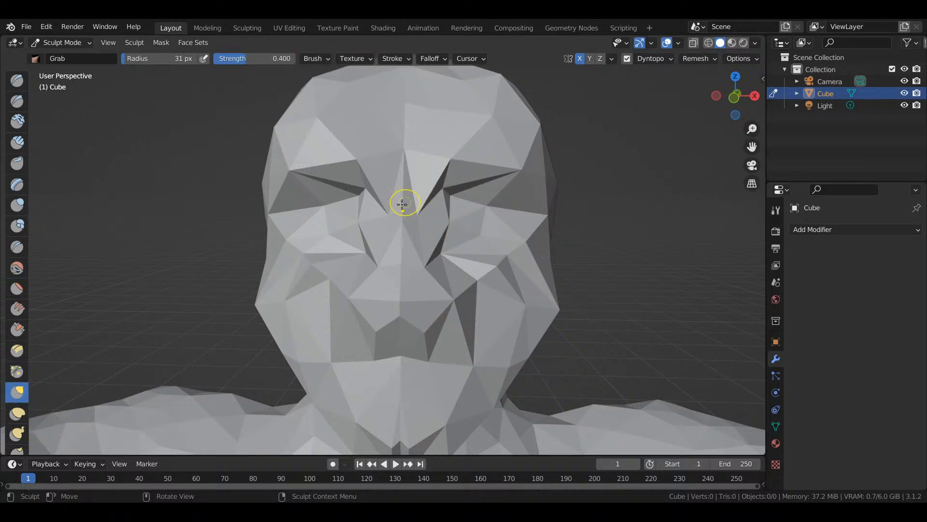
pyautogui.moveTo(364, 224); pyautogui.dragTo(523, 212)
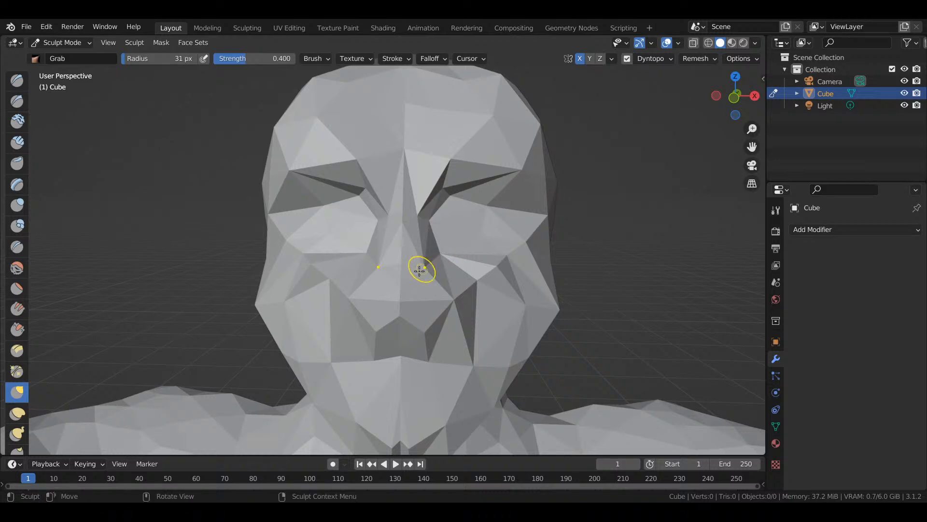
pyautogui.moveTo(396, 324)
pyautogui.mouseDown()
pyautogui.moveTo(423, 327)
pyautogui.moveTo(449, 258)
pyautogui.mouseUp()
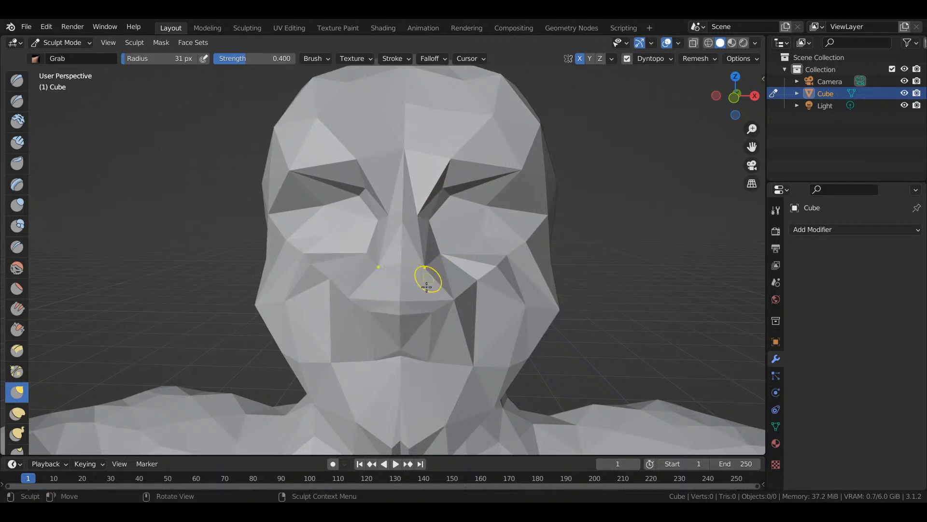
pyautogui.moveTo(442, 301); pyautogui.dragTo(438, 323)
# - Reshape the cheek contour beside the nose with the Grab brush, working from an angled view of the face
pyautogui.press('KP_3')
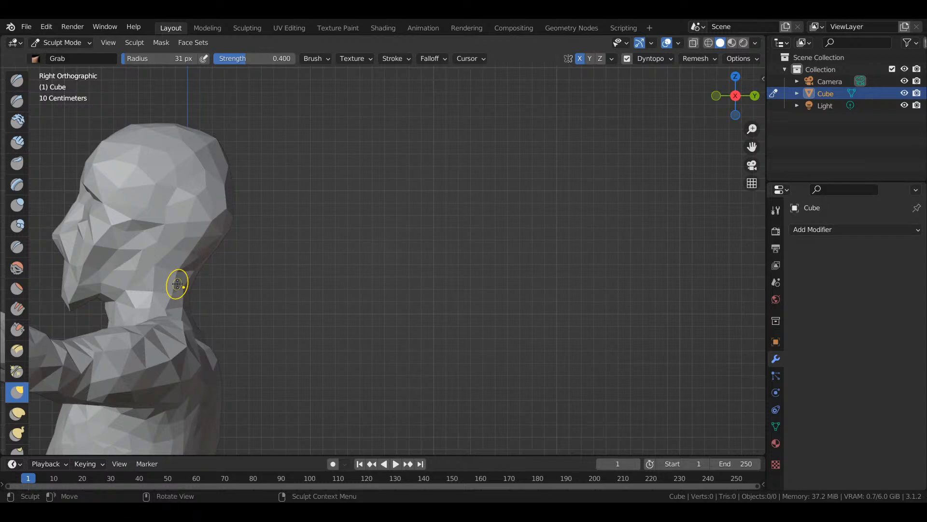
pyautogui.keyDown('shift'); pyautogui.moveTo(177, 284); pyautogui.dragTo(467, 354, button='middle'); pyautogui.keyUp('shift')
pyautogui.scroll(3, 466, 350)
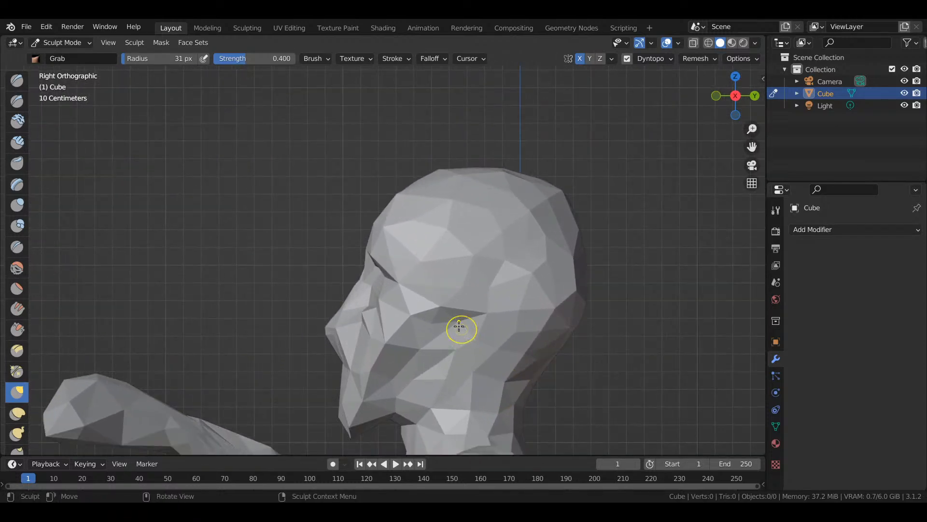
pyautogui.moveTo(746, 104)
pyautogui.mouseDown()
pyautogui.moveTo(660, 120)
pyautogui.moveTo(674, 122)
pyautogui.mouseUp()
pyautogui.moveTo(345, 332)
pyautogui.mouseDown()
pyautogui.moveTo(353, 327)
pyautogui.moveTo(334, 318)
pyautogui.moveTo(368, 356)
pyautogui.mouseUp()
# - Reshape the forehead, brow line and upper cheeks with the Elastic Deform brush at a radius of 86 px
pyautogui.click(17, 413)
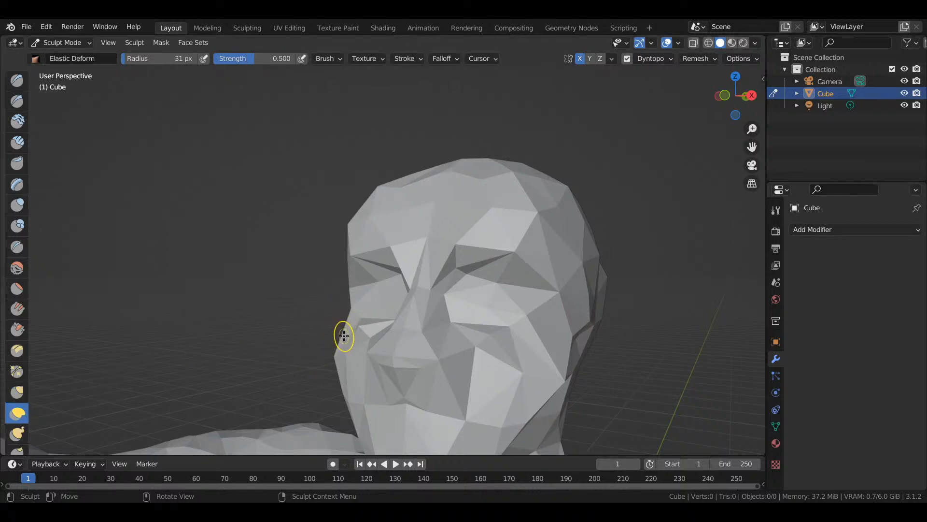
pyautogui.press('f')
pyautogui.moveTo(342, 339)
pyautogui.mouseDown()
pyautogui.moveTo(311, 329)
pyautogui.moveTo(360, 308)
pyautogui.moveTo(385, 312)
pyautogui.moveTo(398, 296)
pyautogui.moveTo(482, 286)
pyautogui.moveTo(494, 259)
pyautogui.mouseUp()
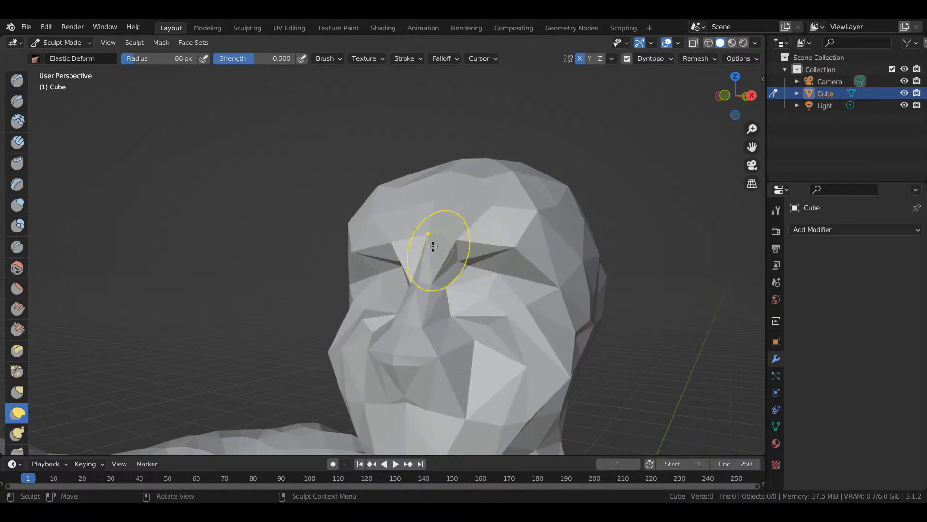
pyautogui.moveTo(400, 192); pyautogui.dragTo(417, 137)
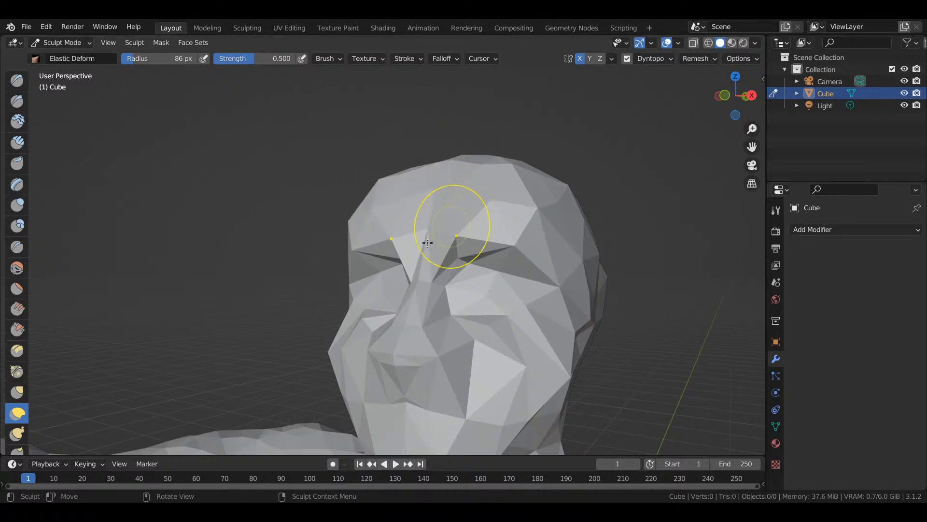
pyautogui.moveTo(440, 216); pyautogui.dragTo(438, 325)
pyautogui.moveTo(480, 292)
pyautogui.mouseDown()
pyautogui.moveTo(534, 259)
pyautogui.moveTo(519, 258)
pyautogui.moveTo(520, 313)
pyautogui.moveTo(555, 296)
pyautogui.moveTo(550, 325)
pyautogui.mouseUp()
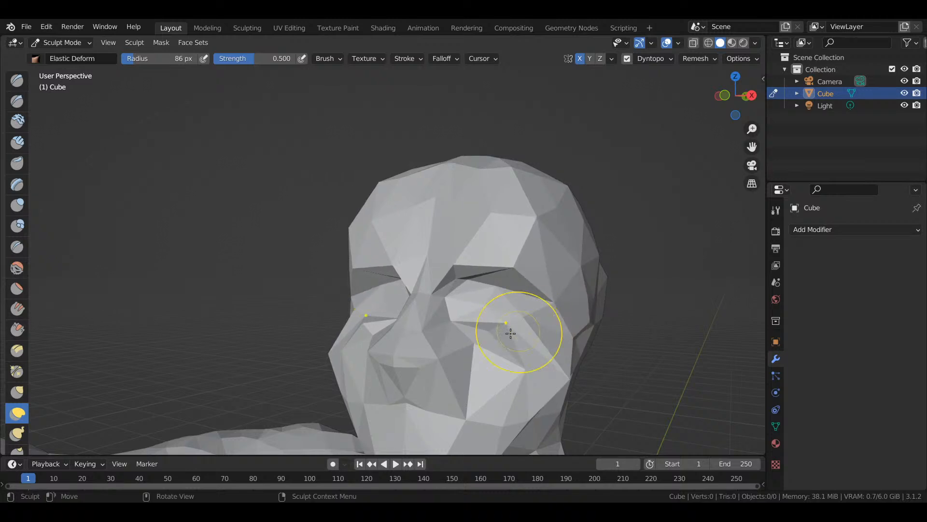
# - Narrow the nose, pull its tip forward and raise the area under it with Elastic Deform strokes
pyautogui.moveTo(466, 327)
pyautogui.mouseDown()
pyautogui.moveTo(465, 355)
pyautogui.moveTo(428, 380)
pyautogui.moveTo(356, 368)
pyautogui.mouseUp()
pyautogui.moveTo(451, 367); pyautogui.dragTo(417, 383)
pyautogui.moveTo(460, 414); pyautogui.dragTo(446, 365)
pyautogui.moveTo(416, 338)
pyautogui.mouseDown()
pyautogui.moveTo(406, 411)
pyautogui.moveTo(425, 324)
pyautogui.moveTo(417, 346)
pyautogui.mouseUp()
pyautogui.moveTo(442, 380); pyautogui.dragTo(430, 350)
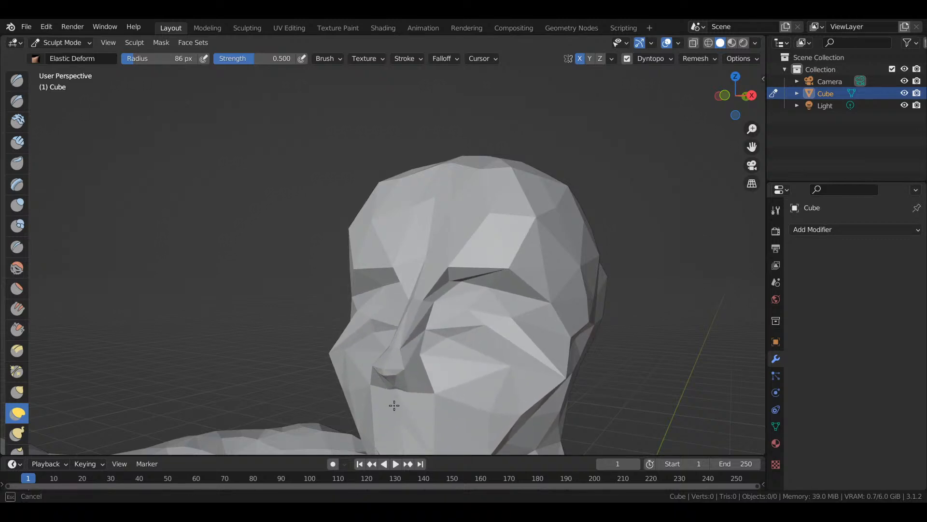
pyautogui.moveTo(400, 396)
pyautogui.mouseDown()
pyautogui.moveTo(417, 361)
pyautogui.moveTo(412, 385)
pyautogui.moveTo(426, 377)
pyautogui.mouseUp()
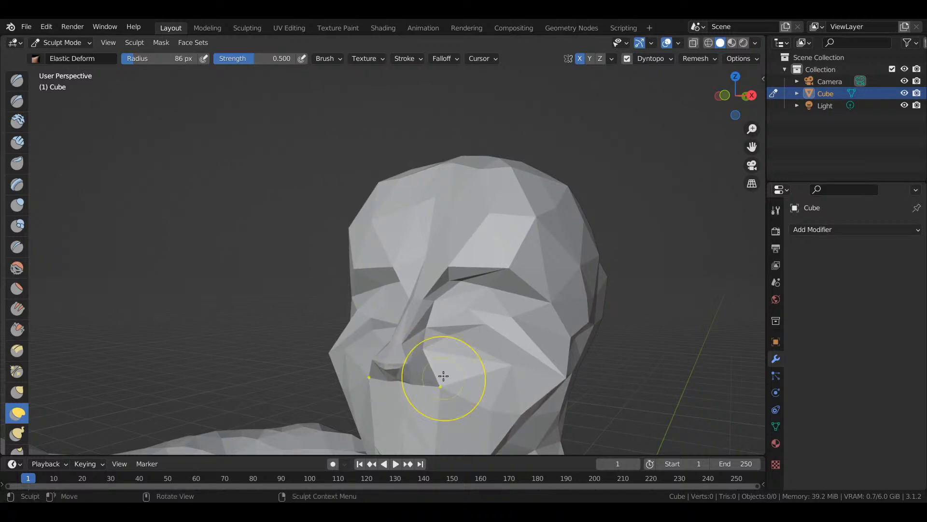
# - Refine the nose tip, nostril and adjoining upper lip with Elastic Deform from the opposite side of the face
pyautogui.moveTo(737, 95)
pyautogui.mouseDown()
pyautogui.moveTo(727, 93)
pyautogui.moveTo(797, 96)
pyautogui.moveTo(838, 114)
pyautogui.moveTo(831, 121)
pyautogui.moveTo(759, 96)
pyautogui.mouseUp()
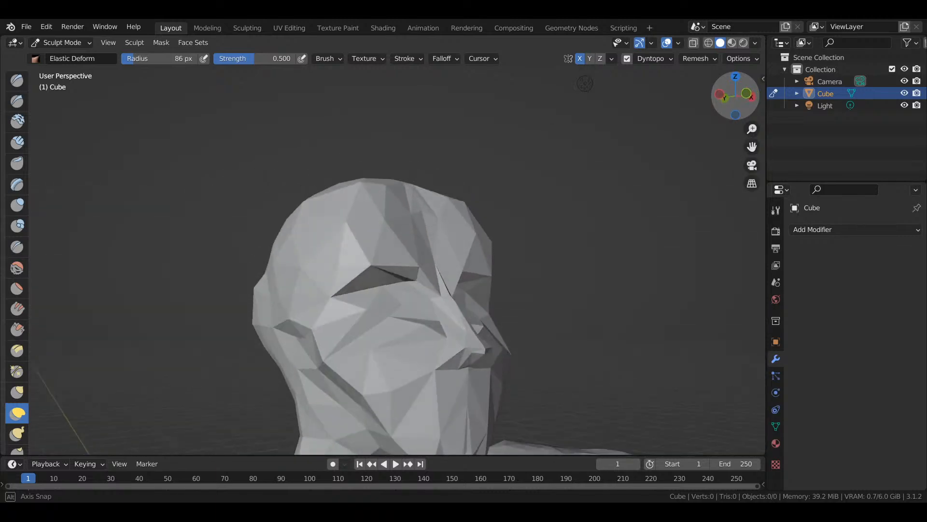
pyautogui.moveTo(472, 362); pyautogui.dragTo(475, 377)
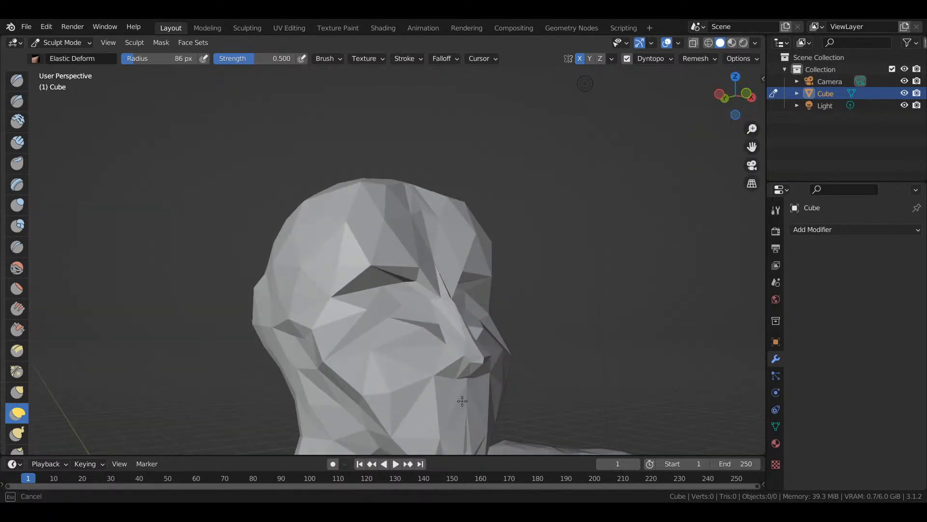
pyautogui.moveTo(457, 410)
pyautogui.mouseDown()
pyautogui.moveTo(447, 363)
pyautogui.moveTo(446, 378)
pyautogui.mouseUp()
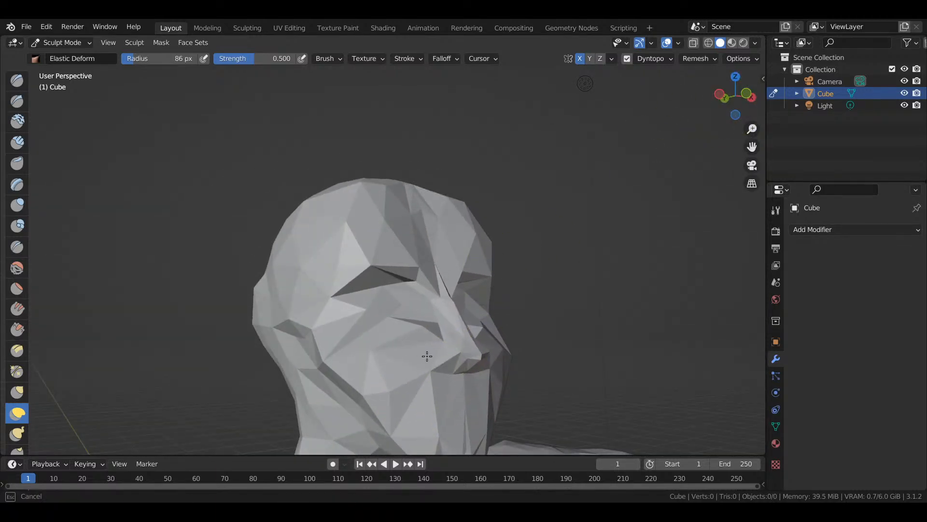
pyautogui.moveTo(421, 347)
pyautogui.mouseDown()
pyautogui.moveTo(471, 368)
pyautogui.moveTo(467, 388)
pyautogui.mouseUp()
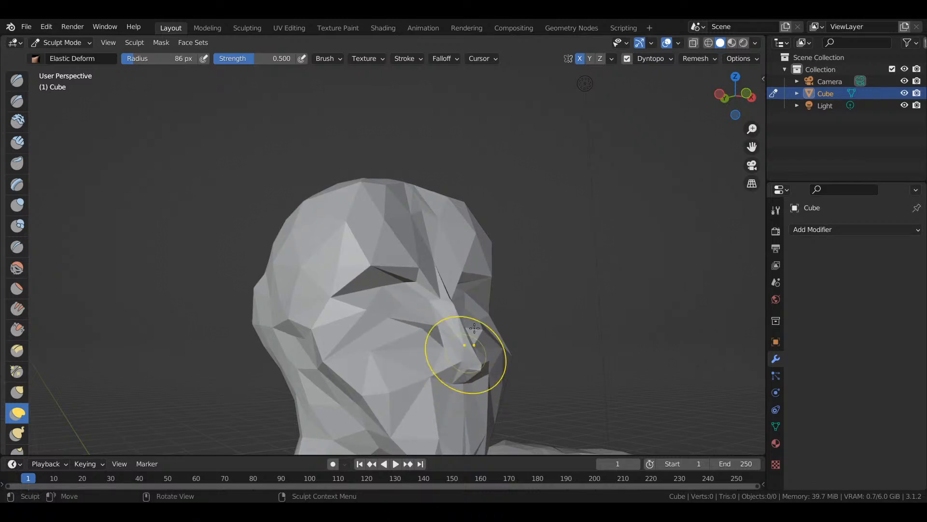
pyautogui.moveTo(494, 326)
pyautogui.mouseDown()
pyautogui.moveTo(506, 322)
pyautogui.moveTo(504, 333)
pyautogui.moveTo(501, 256)
pyautogui.moveTo(509, 276)
pyautogui.mouseUp()
# - Reshape the jaw and cheek with Elastic Deform, then undo a trial stroke on the mouth and chin area
pyautogui.moveTo(336, 392); pyautogui.dragTo(337, 445)
pyautogui.moveTo(389, 379); pyautogui.dragTo(354, 380)
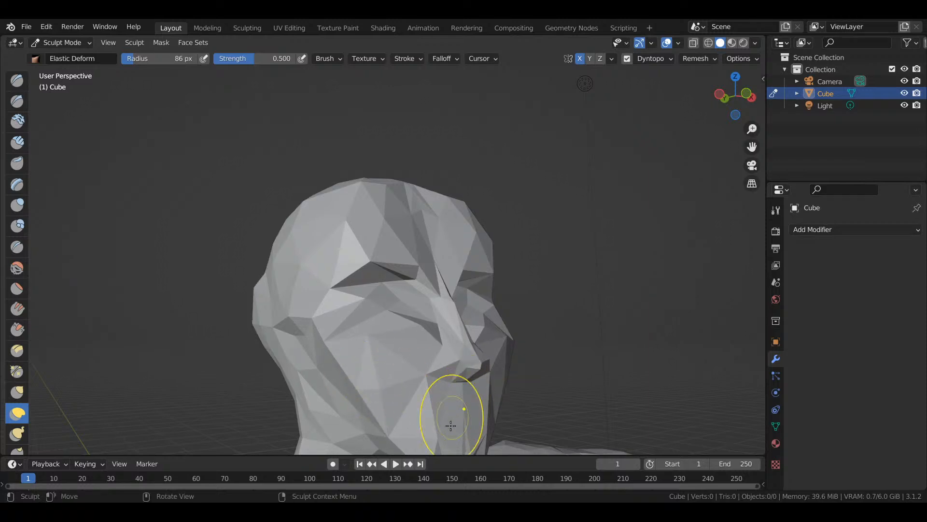
pyautogui.moveTo(460, 423); pyautogui.dragTo(535, 420)
pyautogui.hotkey('ctrl', 'z')
# - Lift the underside of the nose and adjust its bridge and tip with Elastic Deform
pyautogui.moveTo(729, 110)
pyautogui.mouseDown()
pyautogui.moveTo(765, 114)
pyautogui.moveTo(662, 112)
pyautogui.moveTo(691, 135)
pyautogui.moveTo(752, 111)
pyautogui.moveTo(737, 111)
pyautogui.moveTo(788, 111)
pyautogui.moveTo(717, 111)
pyautogui.mouseUp()
pyautogui.moveTo(456, 376); pyautogui.dragTo(463, 342)
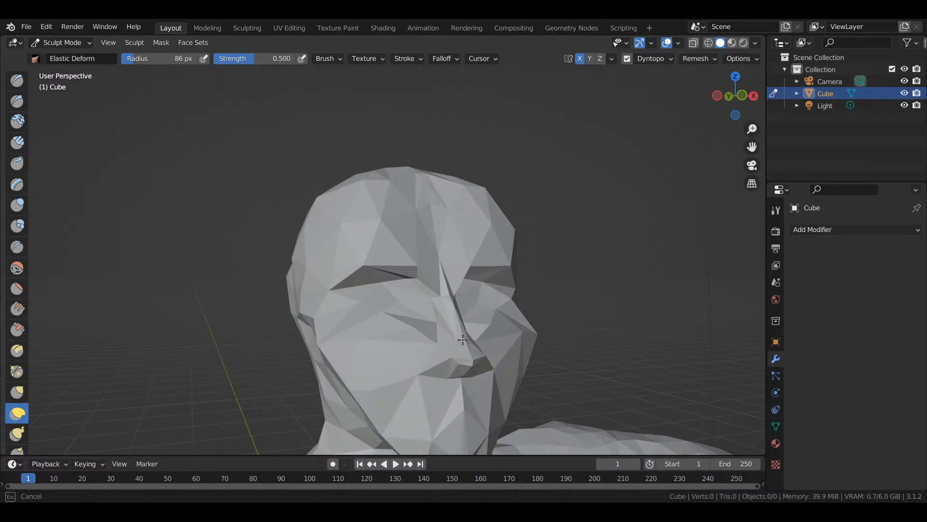
pyautogui.moveTo(434, 291); pyautogui.dragTo(456, 294)
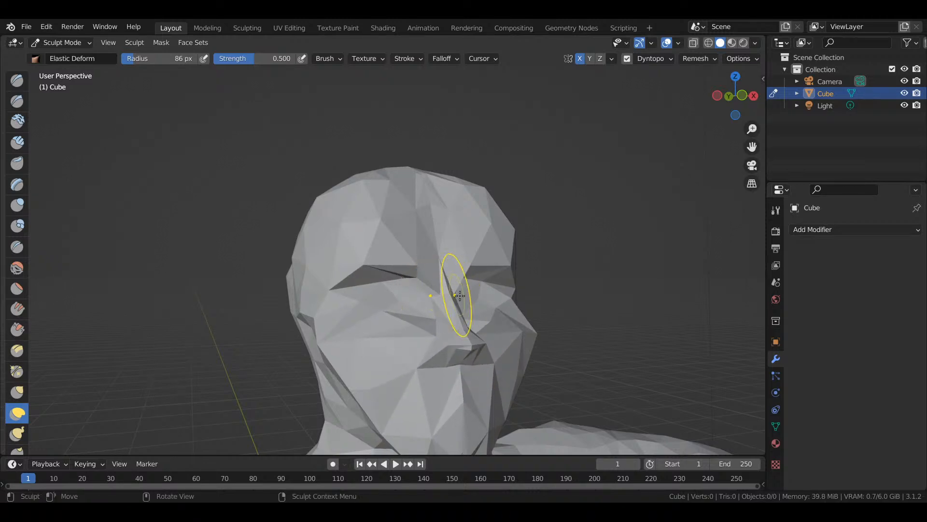
pyautogui.moveTo(470, 347); pyautogui.dragTo(461, 365)
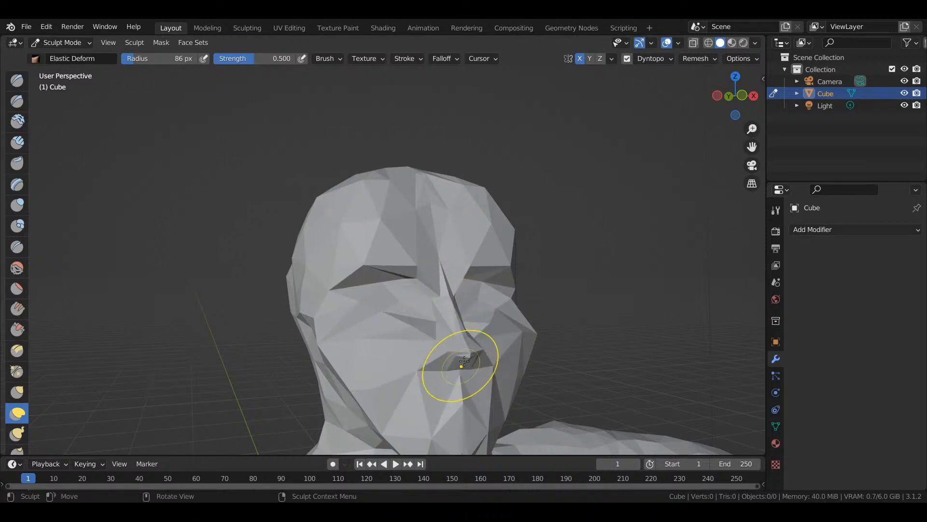
# - Reshape the nose bridge, the brow and the side of the forehead, and pull the protruding cheekbone inward with Elastic Deform
pyautogui.moveTo(463, 334); pyautogui.dragTo(536, 292)
pyautogui.moveTo(461, 297)
pyautogui.mouseDown()
pyautogui.moveTo(554, 262)
pyautogui.moveTo(533, 264)
pyautogui.mouseUp()
pyautogui.moveTo(468, 274)
pyautogui.mouseDown()
pyautogui.moveTo(439, 251)
pyautogui.moveTo(436, 232)
pyautogui.moveTo(437, 251)
pyautogui.mouseUp()
pyautogui.moveTo(514, 230); pyautogui.dragTo(510, 232)
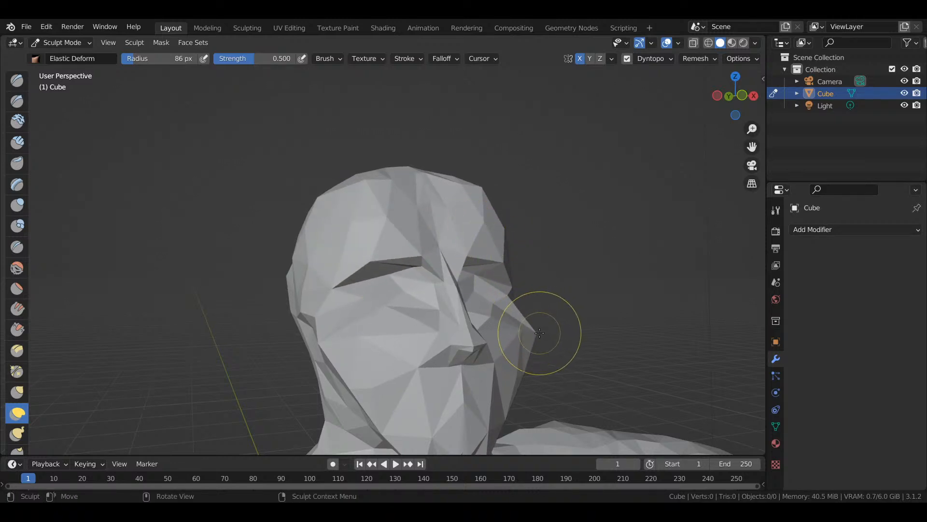
pyautogui.moveTo(538, 332)
pyautogui.mouseDown()
pyautogui.moveTo(478, 338)
pyautogui.moveTo(486, 377)
pyautogui.moveTo(505, 358)
pyautogui.moveTo(477, 360)
pyautogui.moveTo(451, 340)
pyautogui.moveTo(472, 307)
pyautogui.mouseUp()
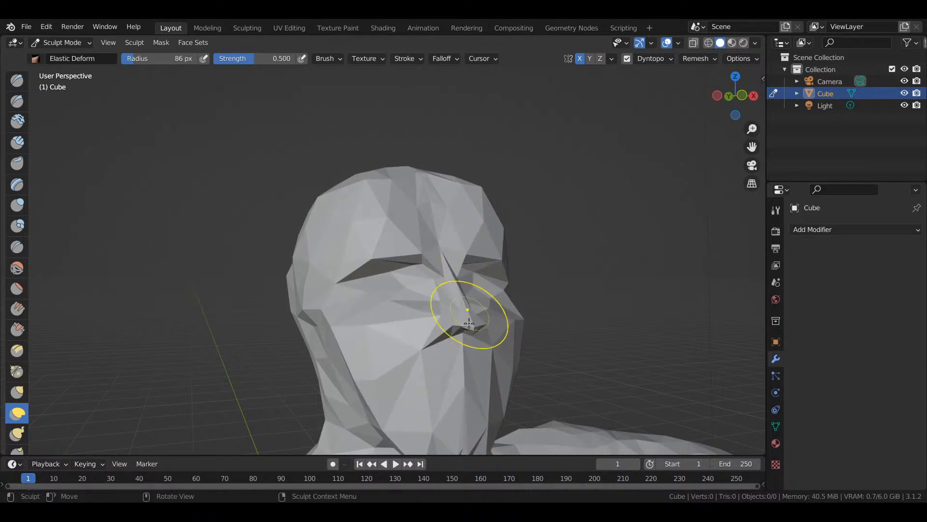
# - Adjust the nose tip and upper lip with Elastic Deform, and straighten the bridge in a side view
pyautogui.moveTo(459, 348)
pyautogui.mouseDown()
pyautogui.moveTo(458, 434)
pyautogui.moveTo(464, 358)
pyautogui.moveTo(503, 307)
pyautogui.moveTo(516, 186)
pyautogui.moveTo(483, 338)
pyautogui.moveTo(470, 491)
pyautogui.moveTo(456, 411)
pyautogui.moveTo(471, 435)
pyautogui.moveTo(485, 242)
pyautogui.moveTo(466, 441)
pyautogui.mouseUp()
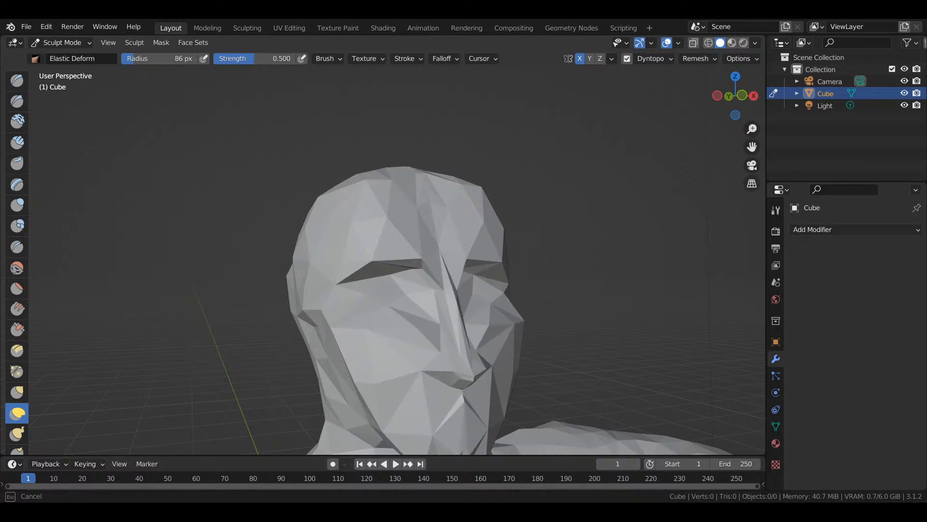
pyautogui.moveTo(465, 440)
pyautogui.mouseDown()
pyautogui.moveTo(464, 280)
pyautogui.moveTo(470, 444)
pyautogui.moveTo(469, 436)
pyautogui.mouseUp()
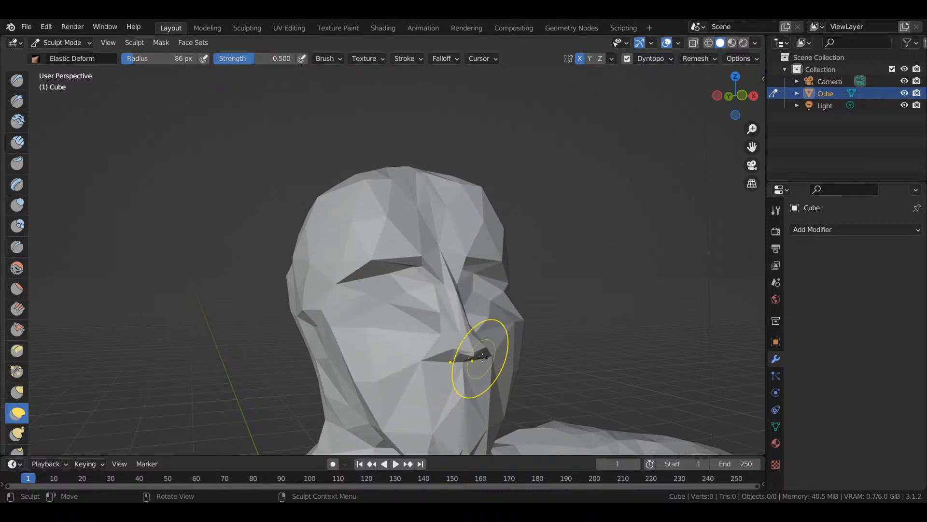
pyautogui.moveTo(485, 347); pyautogui.dragTo(466, 306)
pyautogui.moveTo(488, 352)
pyautogui.mouseDown()
pyautogui.moveTo(474, 361)
pyautogui.moveTo(488, 375)
pyautogui.mouseUp()
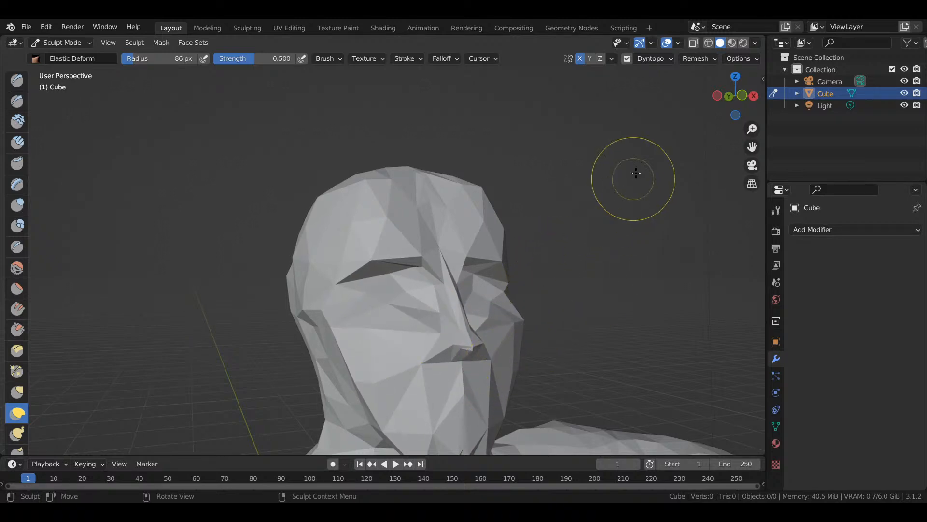
pyautogui.moveTo(734, 96); pyautogui.dragTo(640, 100)
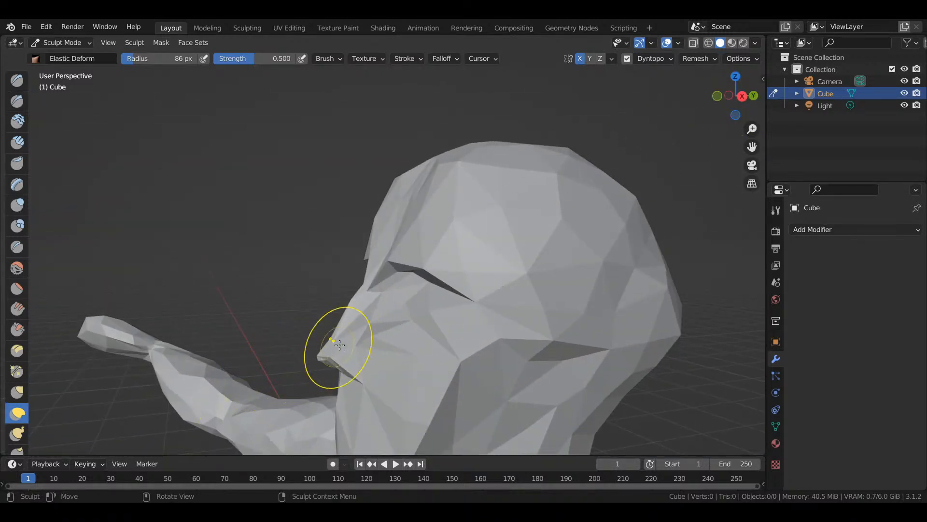
pyautogui.moveTo(342, 318)
pyautogui.mouseDown()
pyautogui.moveTo(368, 310)
pyautogui.moveTo(340, 321)
pyautogui.moveTo(352, 315)
pyautogui.moveTo(341, 356)
pyautogui.moveTo(283, 382)
pyautogui.moveTo(309, 359)
pyautogui.moveTo(337, 368)
pyautogui.moveTo(360, 350)
pyautogui.moveTo(384, 350)
pyautogui.moveTo(342, 383)
pyautogui.mouseUp()
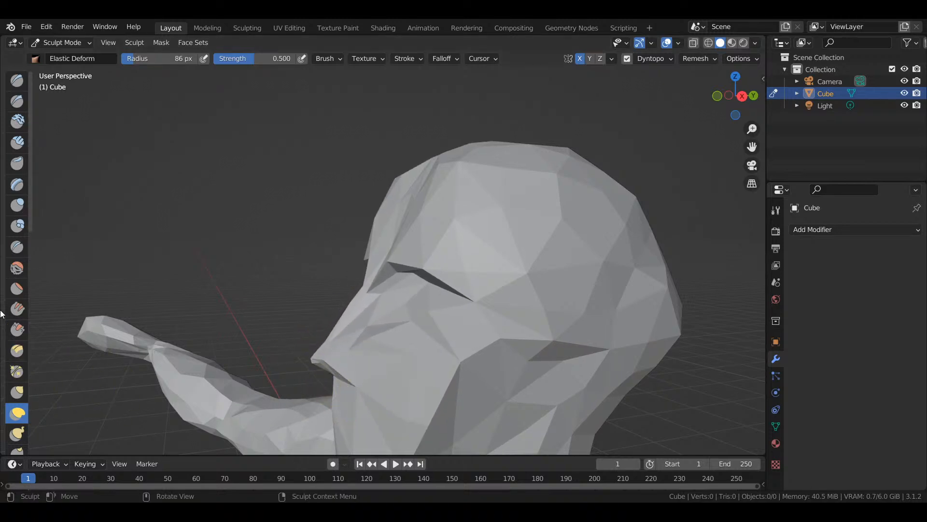
# - Carve the crease between the nostril and the cheek with the Crease brush at a radius of 36 px
pyautogui.click(17, 247)
pyautogui.moveTo(378, 352)
pyautogui.mouseDown()
pyautogui.moveTo(362, 352)
pyautogui.moveTo(356, 375)
pyautogui.moveTo(354, 360)
pyautogui.moveTo(359, 373)
pyautogui.mouseUp()
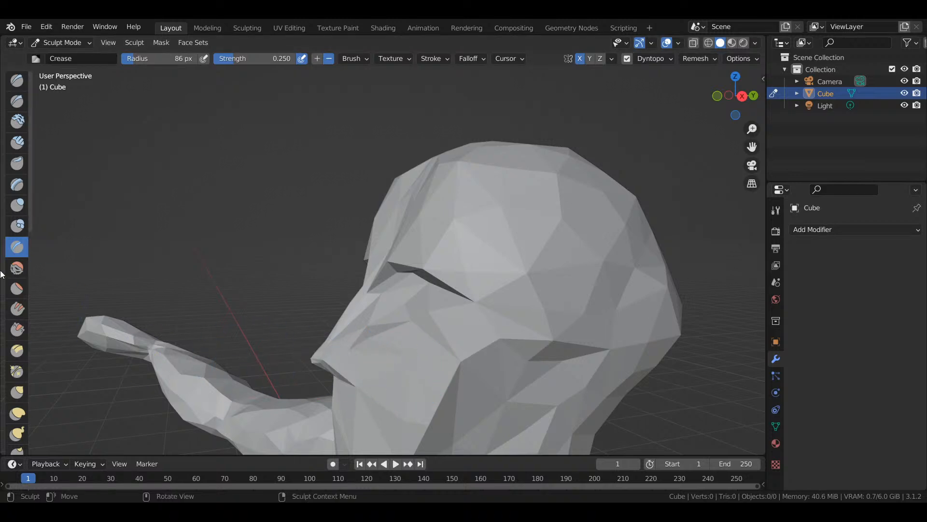
pyautogui.press('f')
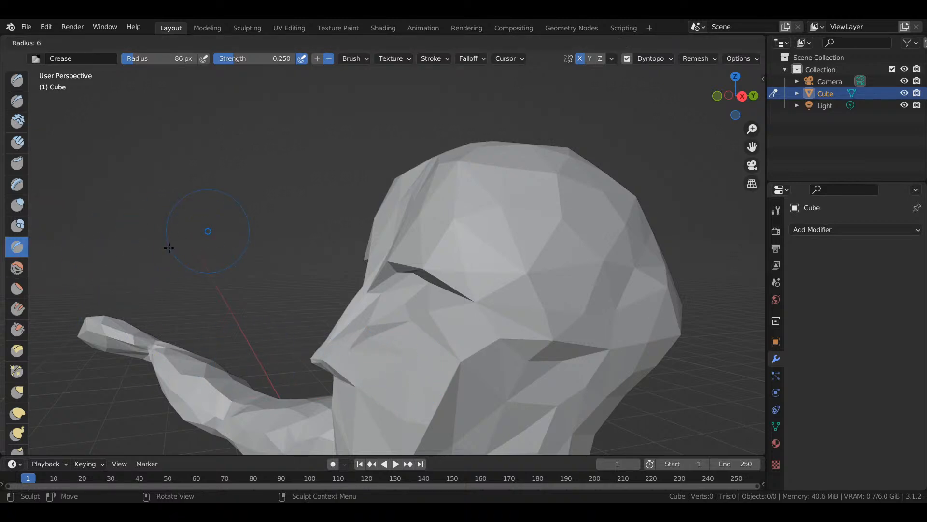
pyautogui.click(198, 236)
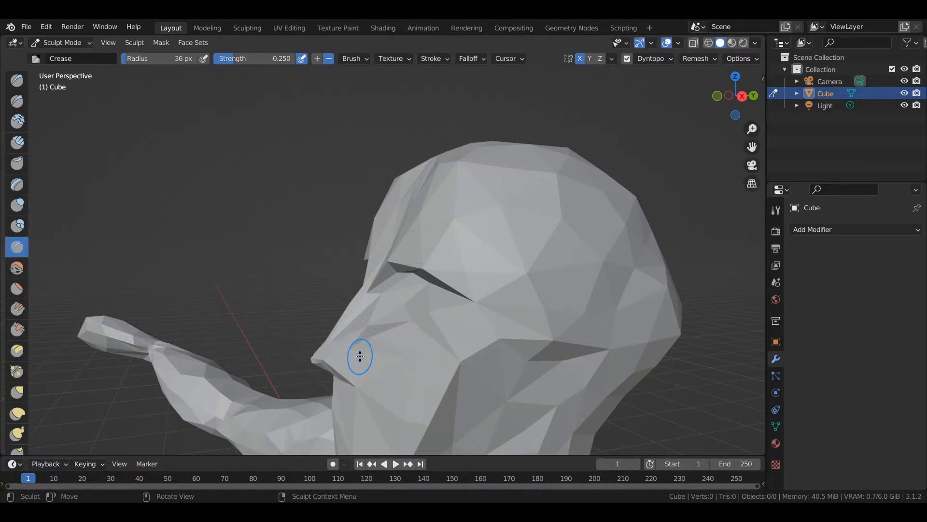
pyautogui.moveTo(353, 358); pyautogui.dragTo(367, 322)
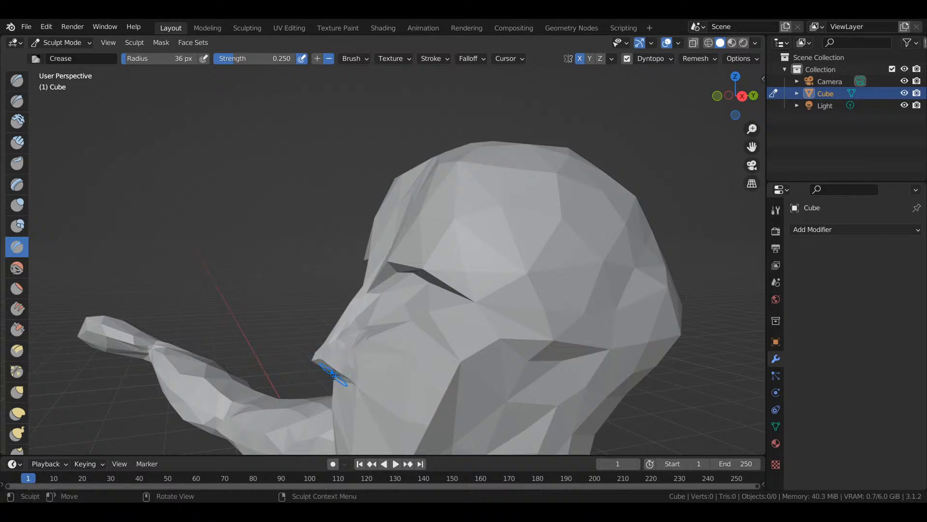
# - Prepare the Inflate/Deflate brush with a radius of 9 px for the nose in the front view
pyautogui.press('KP_1')
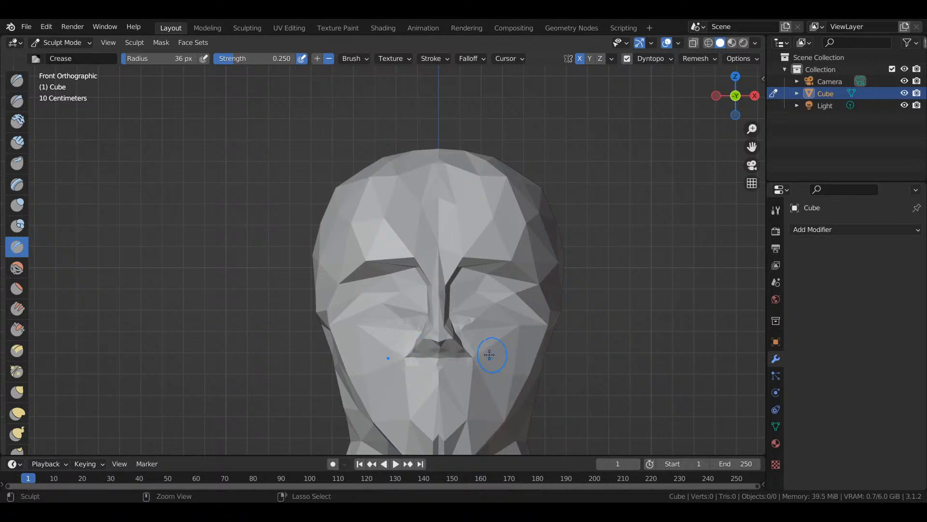
pyautogui.click(17, 205)
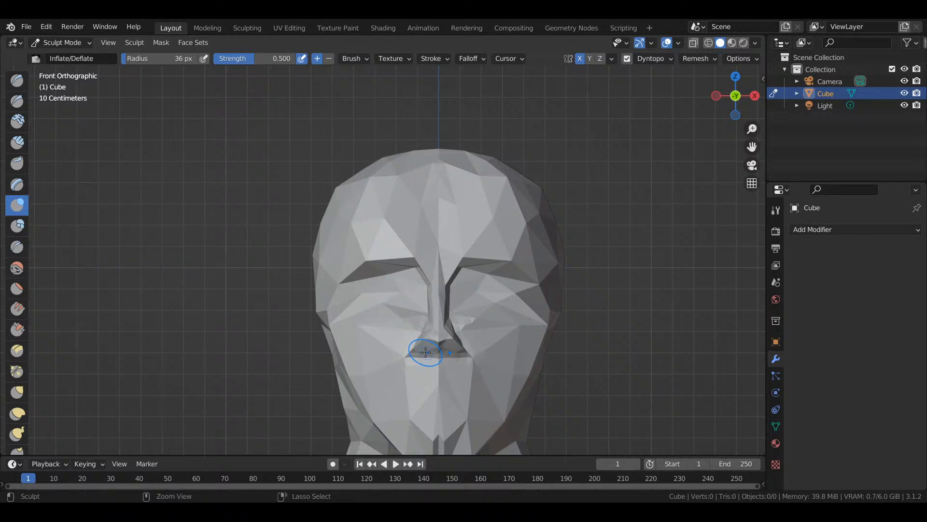
pyautogui.press('f')
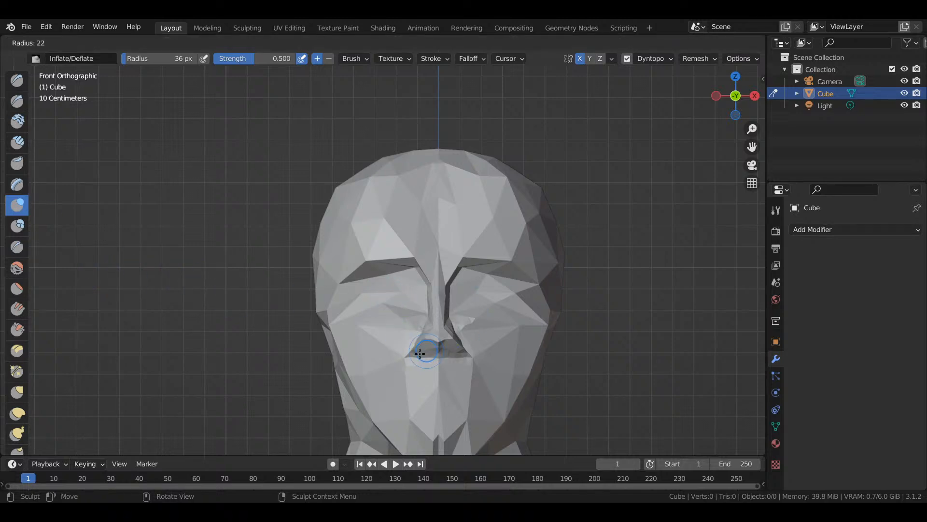
pyautogui.click(413, 356)
pyautogui.scroll(1, 440, 344)
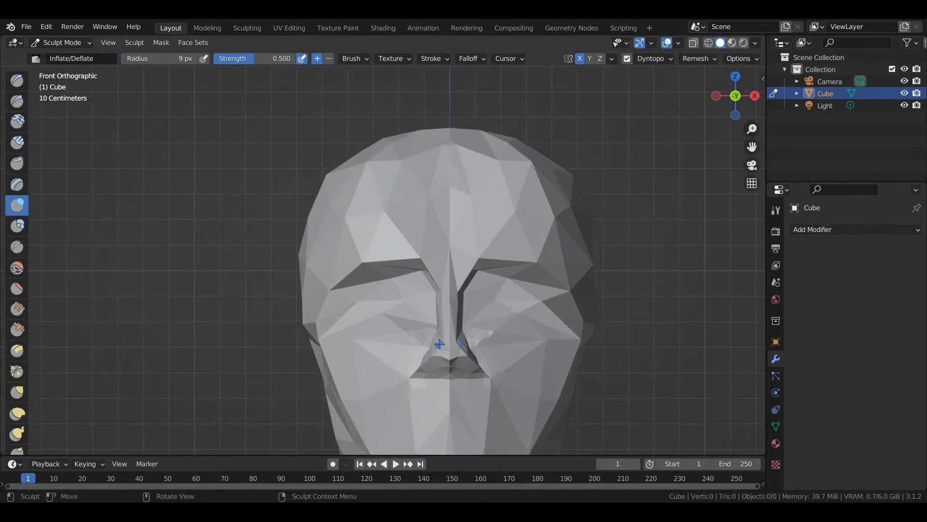
# - Try to build up small lips below the nose in the front view with the SculptDraw brush at a radius of 9 px
pyautogui.scroll(-10, 439, 366)
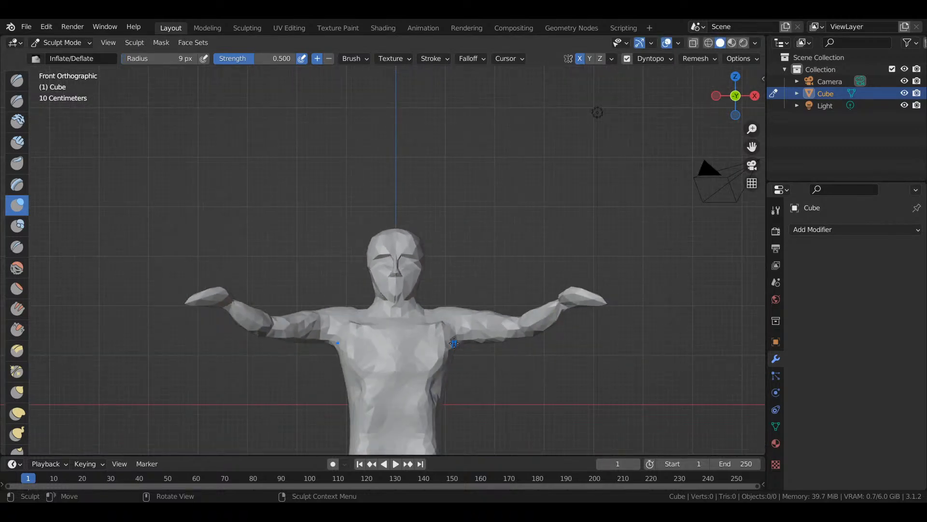
pyautogui.scroll(8, 455, 343)
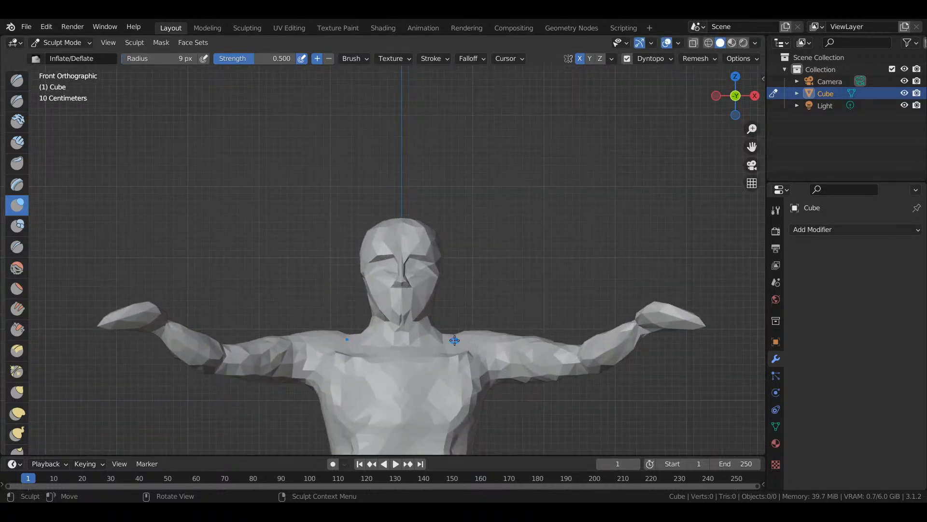
pyautogui.scroll(5, 455, 341)
pyautogui.scroll(-4, 454, 341)
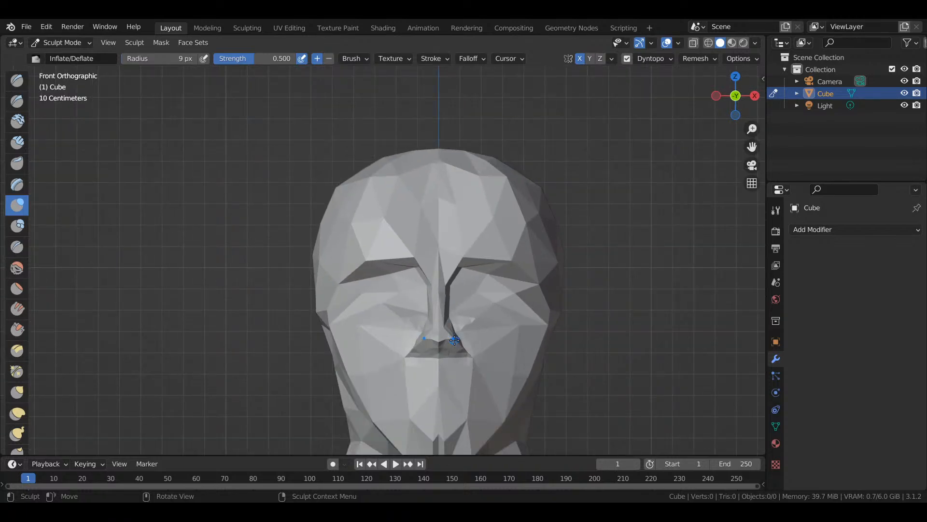
pyautogui.click(17, 80)
pyautogui.moveTo(422, 361)
pyautogui.mouseDown()
pyautogui.moveTo(431, 358)
pyautogui.moveTo(417, 360)
pyautogui.mouseUp()
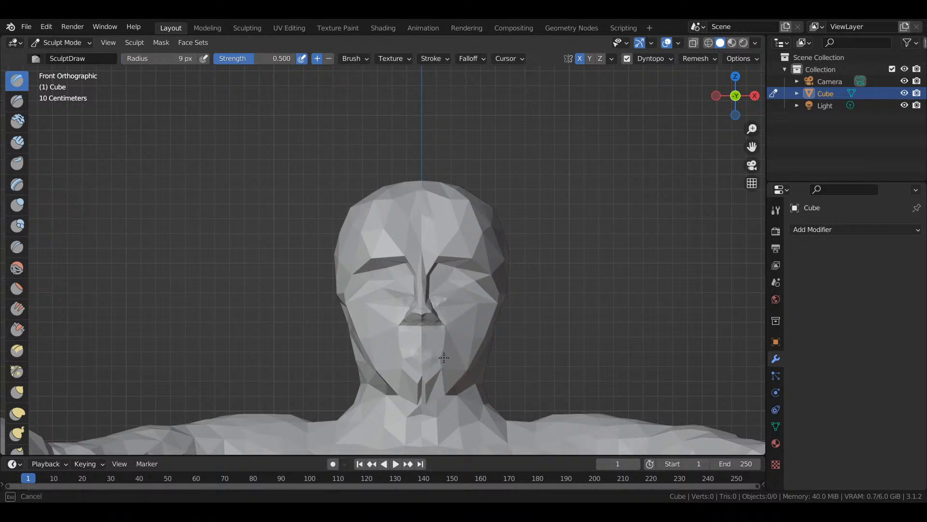
pyautogui.moveTo(438, 356); pyautogui.dragTo(412, 360)
pyautogui.press('ctrl')
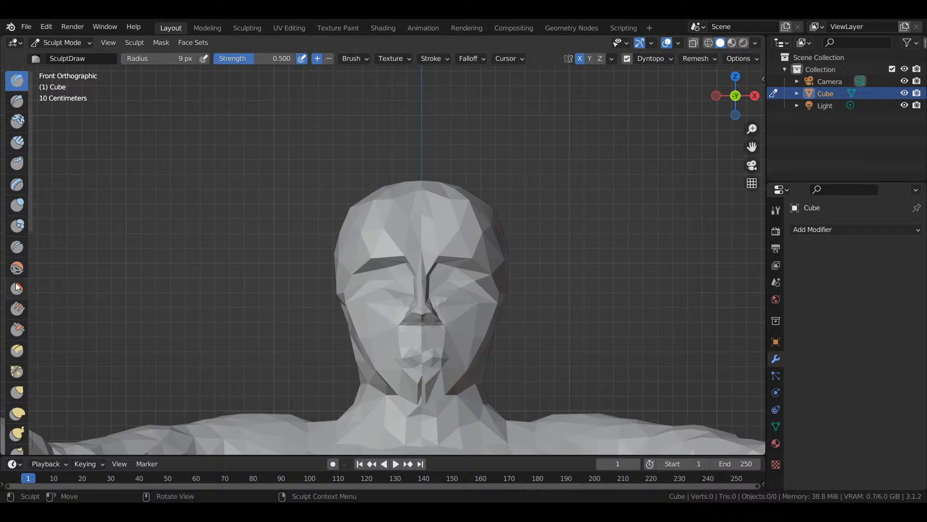
# - Smooth the mouth and chin area with the Smooth brush at a radius of 36 px
pyautogui.click(17, 268)
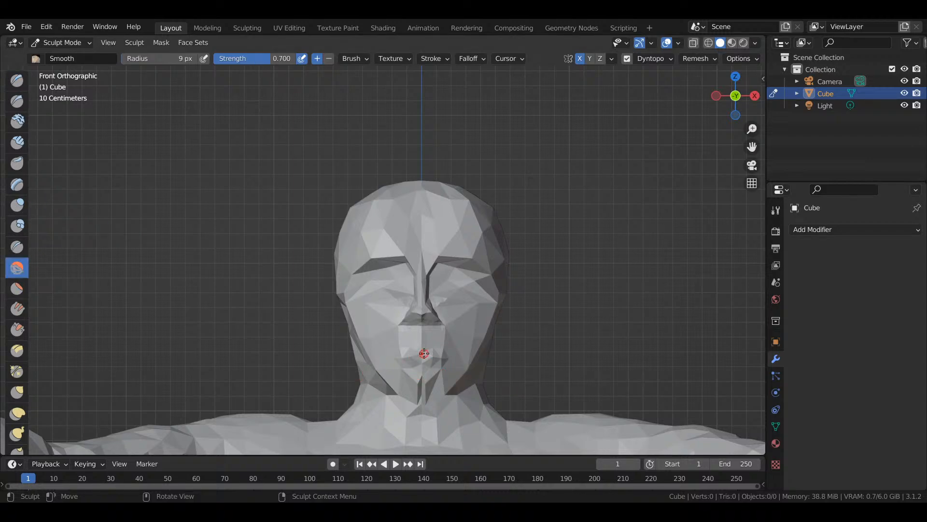
pyautogui.press('f')
pyautogui.click(437, 355)
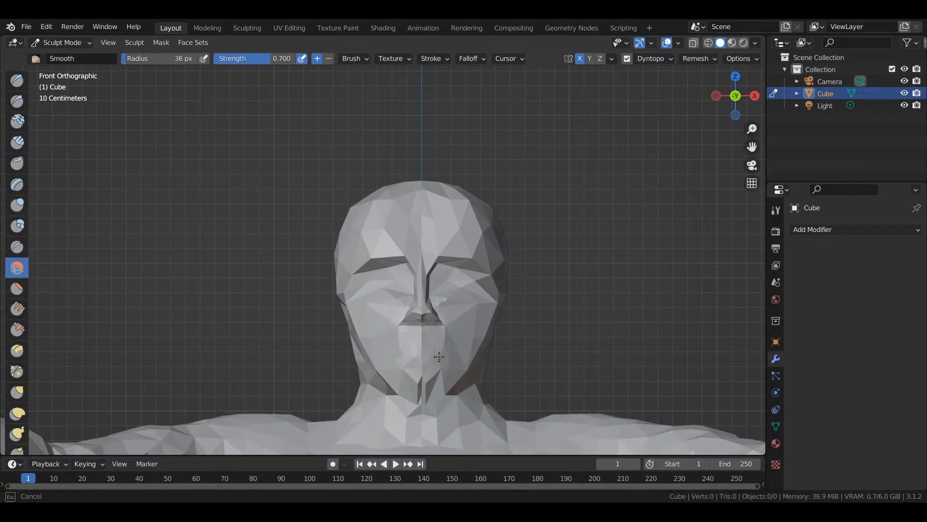
pyautogui.moveTo(431, 357)
pyautogui.mouseDown()
pyautogui.moveTo(416, 362)
pyautogui.moveTo(423, 343)
pyautogui.moveTo(420, 383)
pyautogui.moveTo(408, 366)
pyautogui.moveTo(452, 341)
pyautogui.mouseUp()
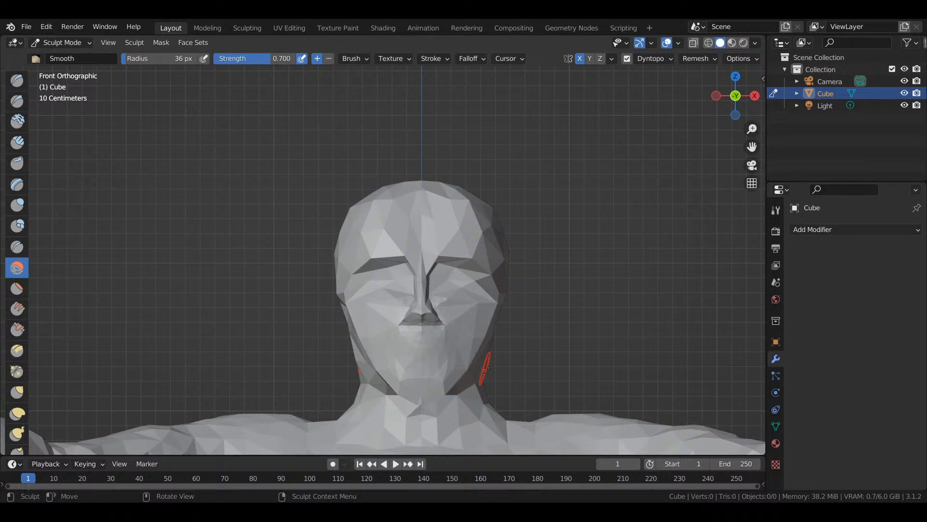
# - Carve the cheek and jaw in the right side view with the Crease brush at a radius of 85 px
pyautogui.press('KP_3')
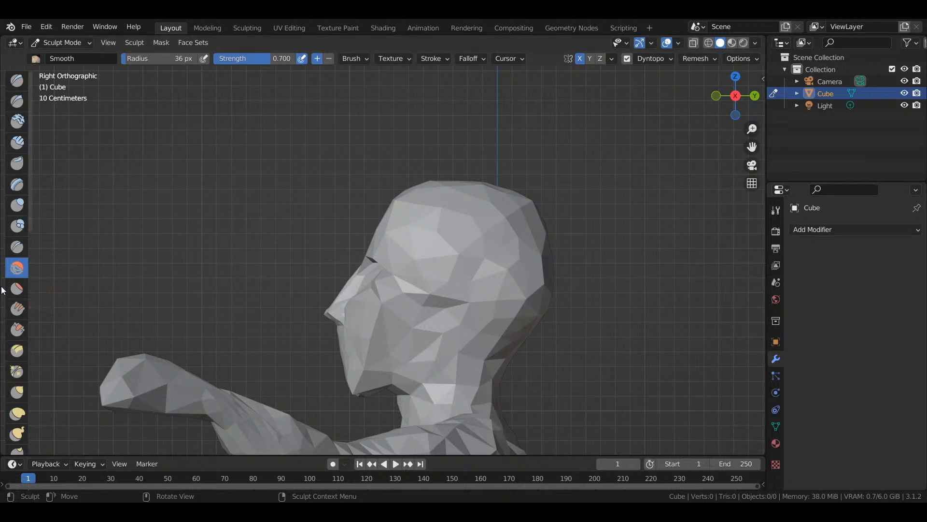
pyautogui.click(16, 247)
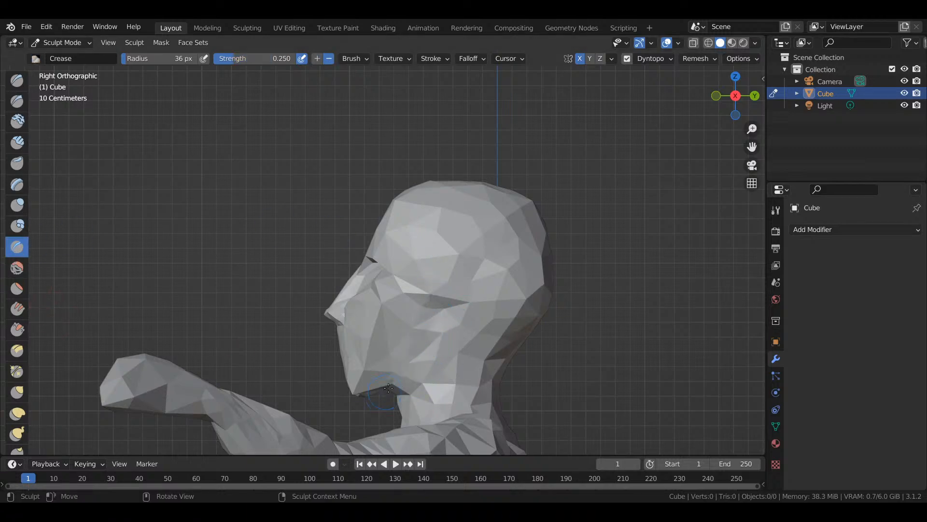
pyautogui.press('f')
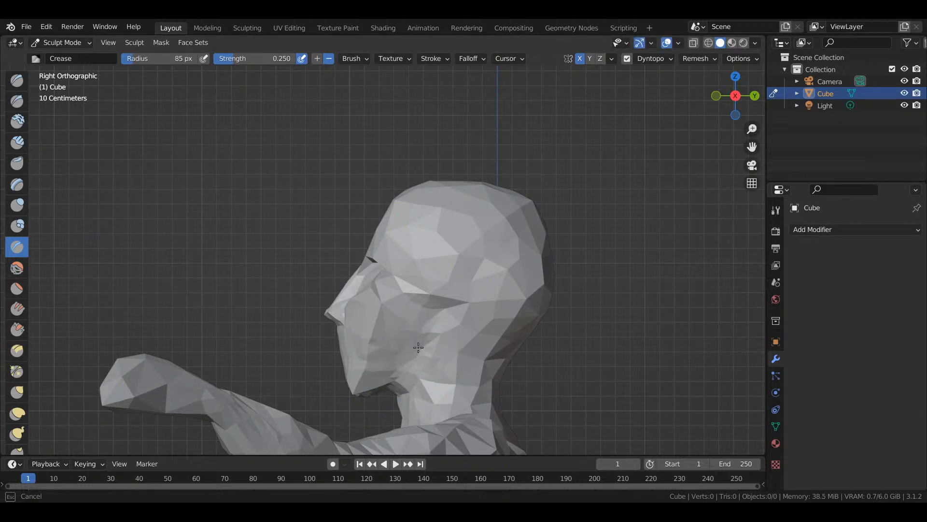
pyautogui.moveTo(425, 302); pyautogui.dragTo(405, 334)
pyautogui.moveTo(404, 369); pyautogui.dragTo(406, 372)
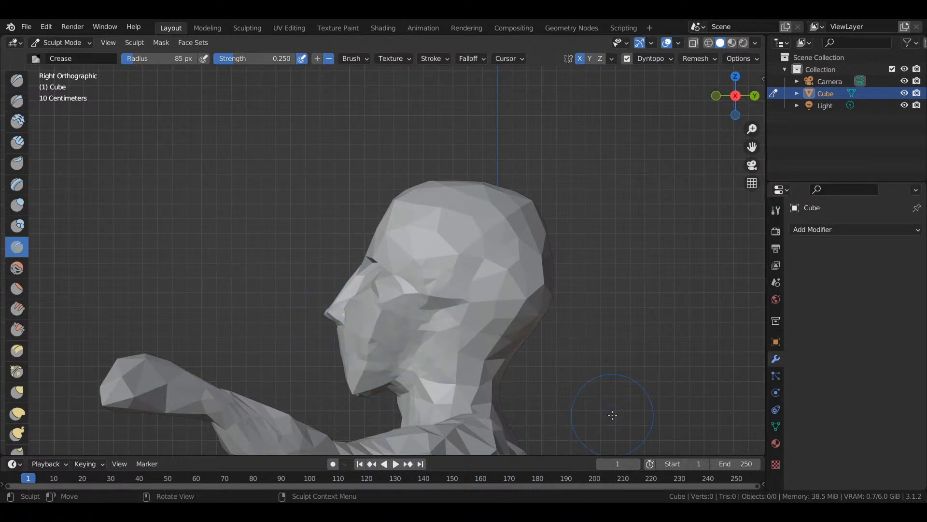
# - Narrow the waist and flare the bottom corners of the torso with the Elastic Deform brush at a radius of 85 px
pyautogui.moveTo(726, 121); pyautogui.dragTo(731, 193)
pyautogui.scroll(-3, 633, 191)
pyautogui.moveTo(722, 112); pyautogui.dragTo(449, 336)
pyautogui.scroll(-5, 449, 336)
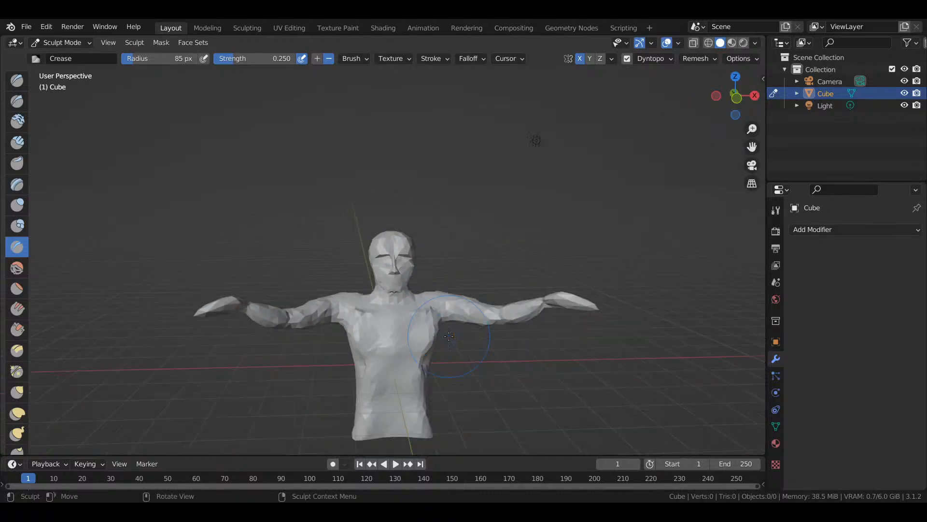
pyautogui.scroll(-2, 389, 384)
pyautogui.scroll(2, 389, 383)
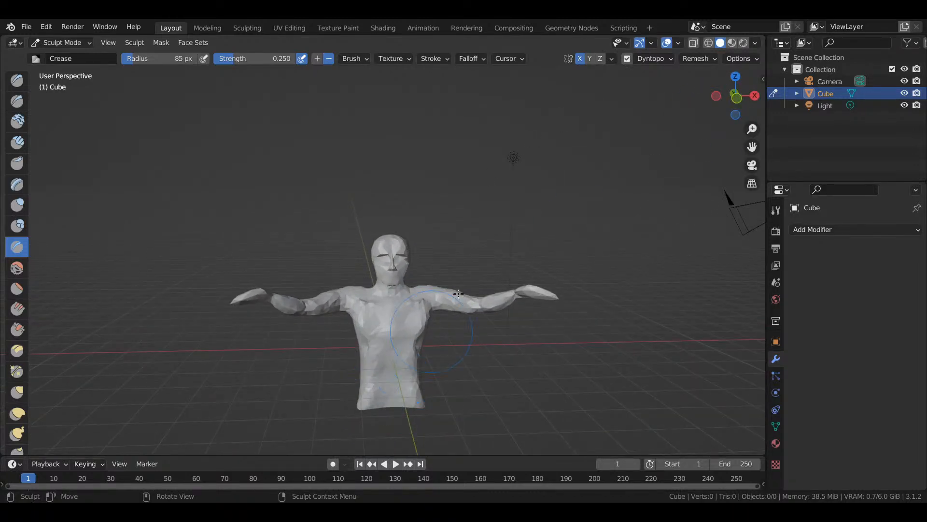
pyautogui.moveTo(737, 101)
pyautogui.mouseDown()
pyautogui.moveTo(748, 97)
pyautogui.moveTo(738, 101)
pyautogui.mouseUp()
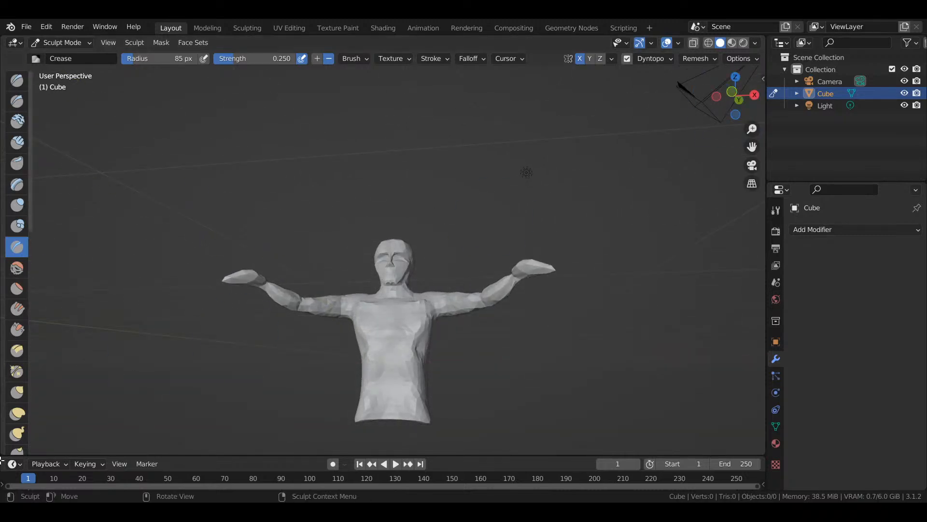
pyautogui.click(18, 415)
pyautogui.moveTo(362, 374)
pyautogui.mouseDown()
pyautogui.moveTo(387, 365)
pyautogui.moveTo(365, 340)
pyautogui.moveTo(341, 340)
pyautogui.moveTo(361, 339)
pyautogui.mouseUp()
pyautogui.moveTo(407, 400)
pyautogui.mouseDown()
pyautogui.moveTo(446, 397)
pyautogui.moveTo(450, 381)
pyautogui.moveTo(425, 384)
pyautogui.moveTo(426, 416)
pyautogui.mouseUp()
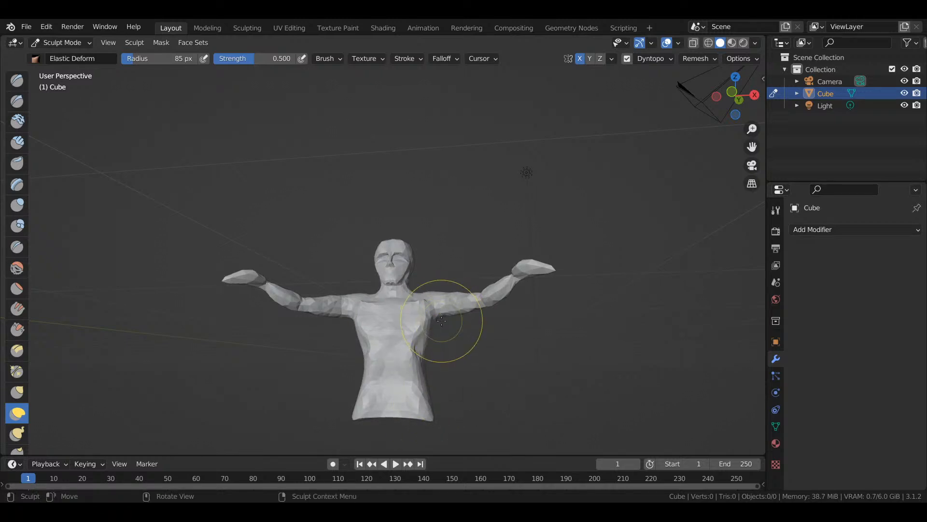
# - Adjust the underarm, the side of the head and the belly with small Elastic Deform strokes
pyautogui.moveTo(441, 314); pyautogui.dragTo(438, 299)
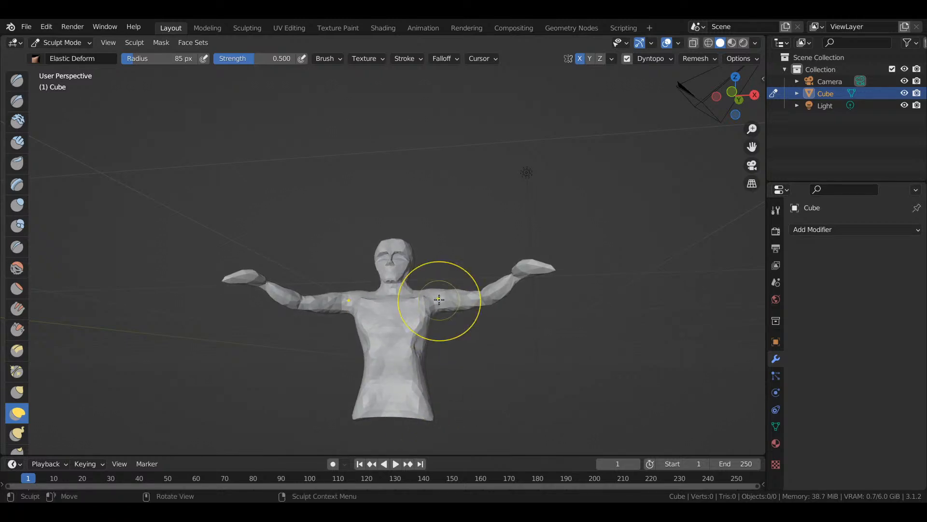
pyautogui.moveTo(409, 271)
pyautogui.mouseDown()
pyautogui.moveTo(391, 296)
pyautogui.moveTo(406, 265)
pyautogui.mouseUp()
pyautogui.moveTo(406, 363); pyautogui.dragTo(407, 375)
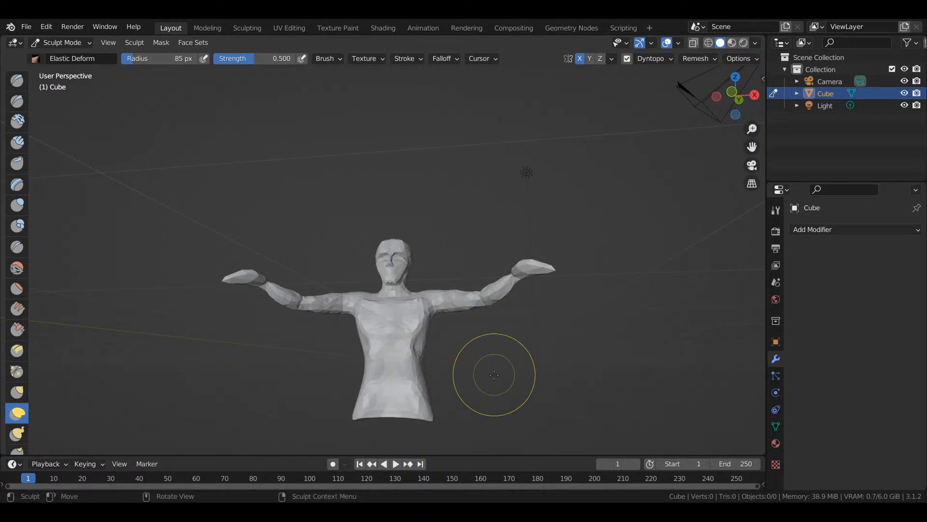
# - Reshape the lower torso and hips from the side with Elastic Deform
pyautogui.moveTo(721, 85); pyautogui.dragTo(743, 98)
pyautogui.moveTo(418, 401)
pyautogui.mouseDown()
pyautogui.moveTo(440, 441)
pyautogui.moveTo(429, 427)
pyautogui.mouseUp()
pyautogui.moveTo(417, 383)
pyautogui.mouseDown()
pyautogui.moveTo(400, 414)
pyautogui.moveTo(373, 424)
pyautogui.mouseUp()
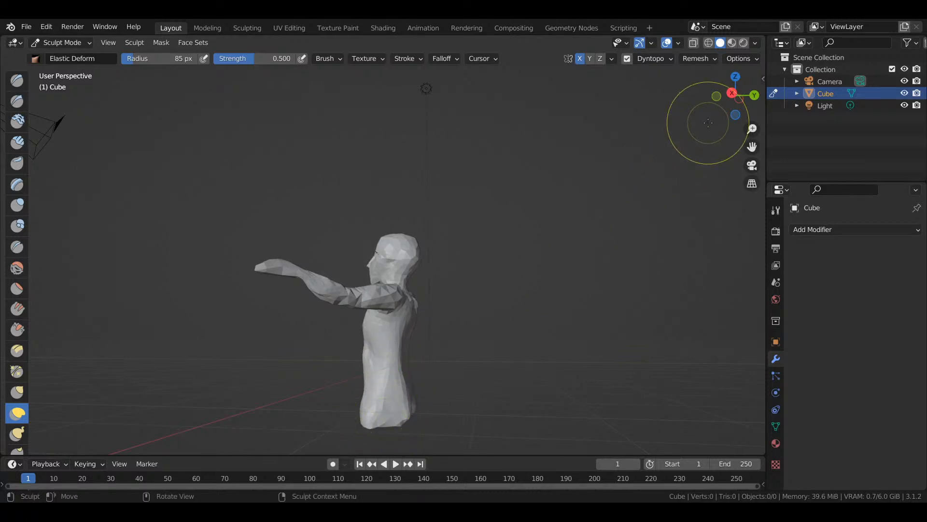
# - Build up two leg stubs from the bottom corners of the torso with the SculptDraw brush at a radius of 85 px
pyautogui.moveTo(734, 96)
pyautogui.mouseDown()
pyautogui.moveTo(714, 100)
pyautogui.moveTo(737, 309)
pyautogui.mouseUp()
pyautogui.moveTo(565, 167); pyautogui.dragTo(542, 156)
pyautogui.moveTo(709, 109); pyautogui.dragTo(726, 110)
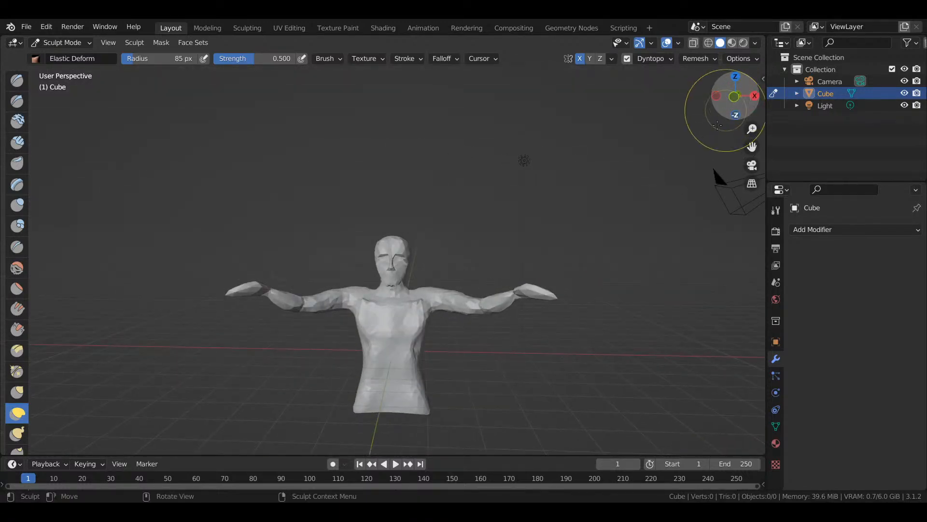
pyautogui.scroll(-3, 681, 160)
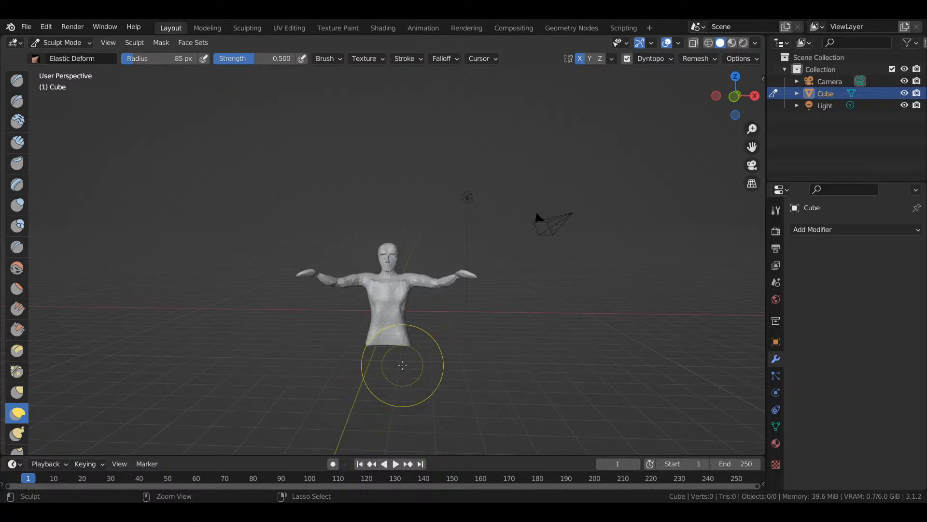
pyautogui.moveTo(711, 137)
pyautogui.keyDown('ctrl'); pyautogui.mouseDown(button='middle')
pyautogui.moveTo(714, 237)
pyautogui.moveTo(718, 129)
pyautogui.mouseUp(button='middle'); pyautogui.keyUp('ctrl')
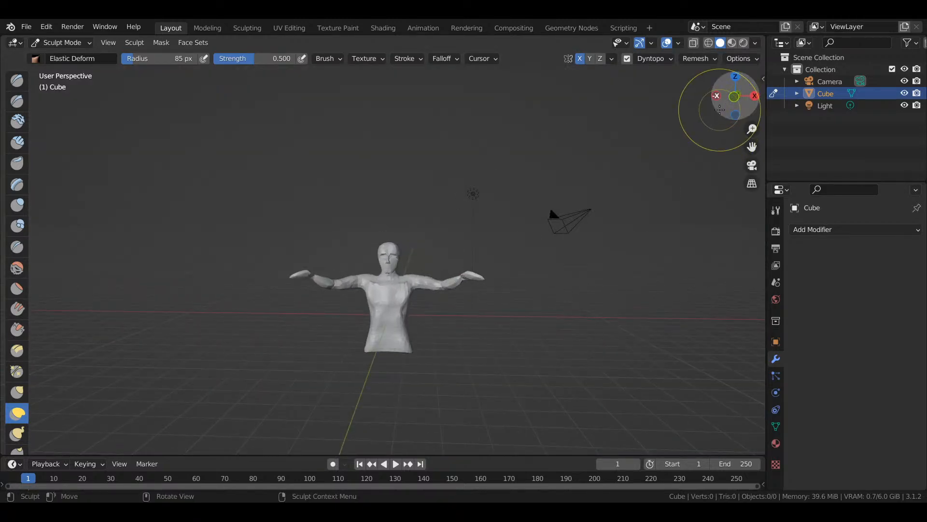
pyautogui.moveTo(517, 319)
pyautogui.keyDown('shift'); pyautogui.mouseDown(button='middle')
pyautogui.moveTo(558, 249)
pyautogui.moveTo(514, 234)
pyautogui.mouseUp(button='middle'); pyautogui.keyUp('shift')
pyautogui.scroll(3, 494, 255)
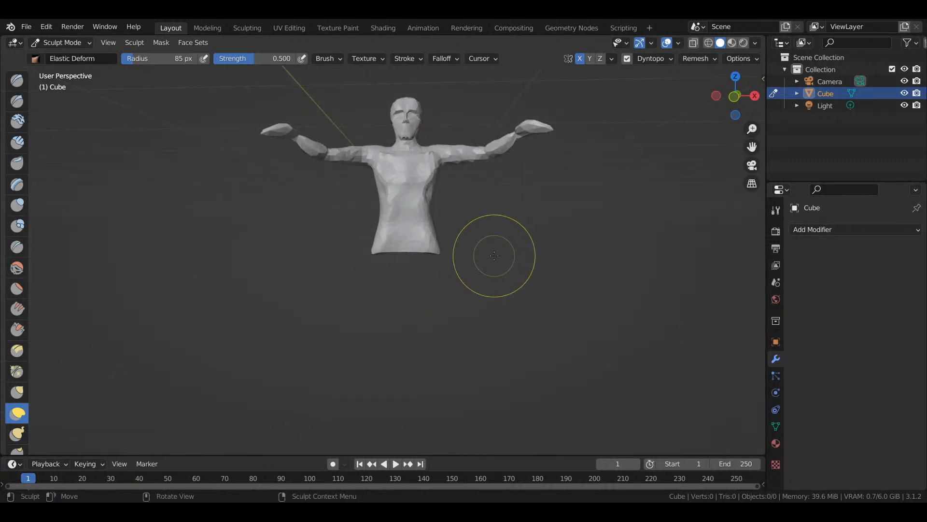
pyautogui.scroll(3, 494, 255)
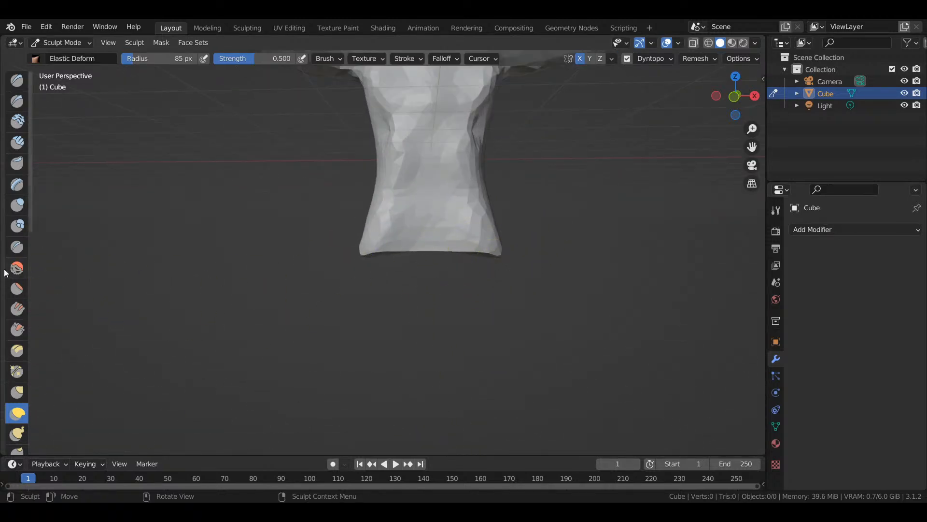
pyautogui.click(16, 79)
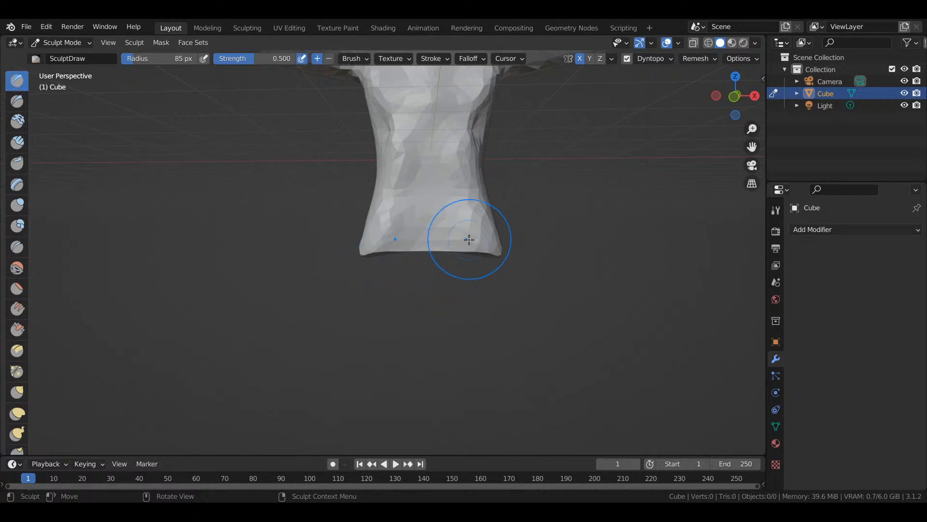
pyautogui.moveTo(466, 248)
pyautogui.mouseDown()
pyautogui.moveTo(487, 251)
pyautogui.moveTo(467, 256)
pyautogui.moveTo(476, 280)
pyautogui.moveTo(489, 269)
pyautogui.moveTo(485, 288)
pyautogui.moveTo(482, 274)
pyautogui.mouseUp()
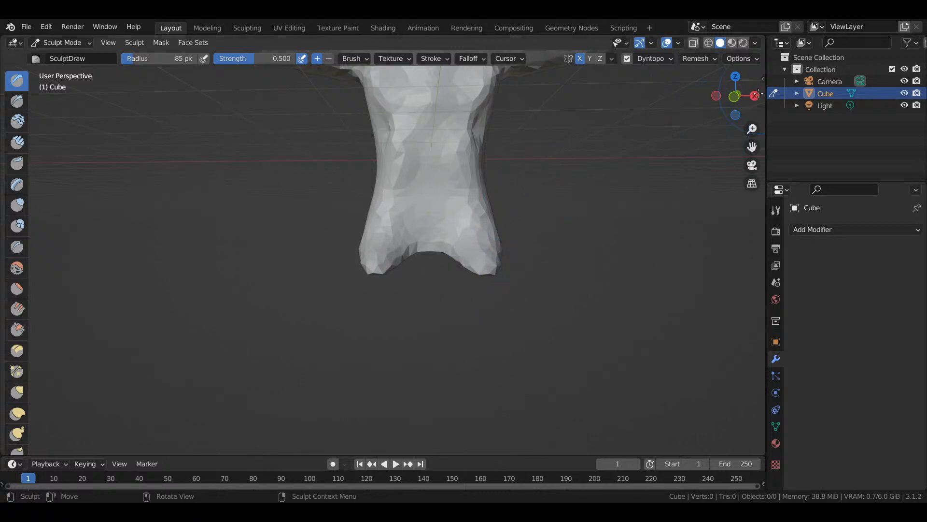
# - Thicken the underside of the leg stubs toward the back from a side view with the SculptDraw brush
pyautogui.moveTo(741, 96); pyautogui.dragTo(735, 101)
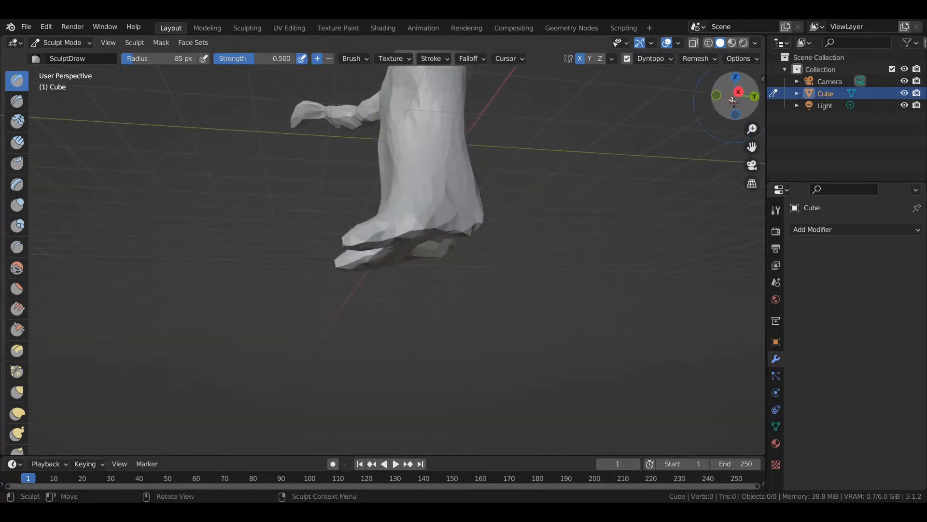
pyautogui.moveTo(414, 226); pyautogui.dragTo(422, 228)
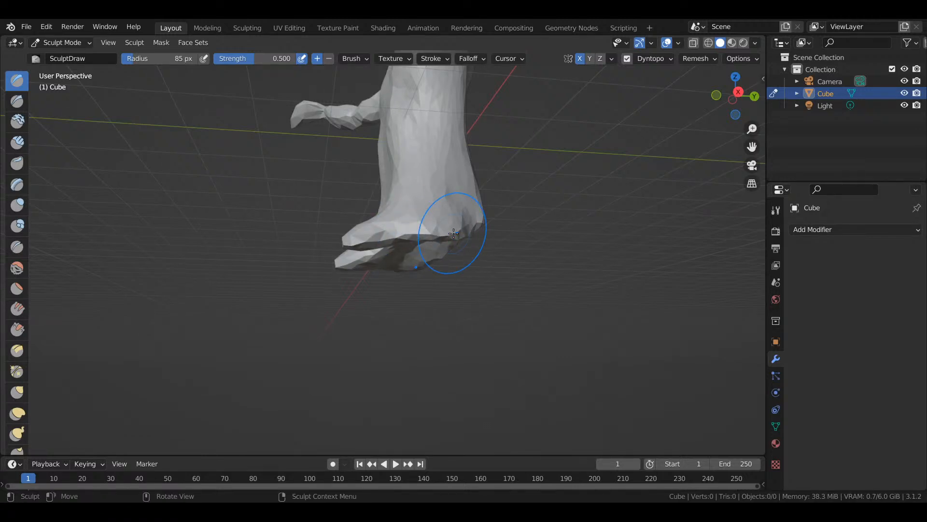
pyautogui.moveTo(453, 234)
pyautogui.mouseDown()
pyautogui.moveTo(425, 244)
pyautogui.moveTo(474, 231)
pyautogui.moveTo(424, 244)
pyautogui.mouseUp()
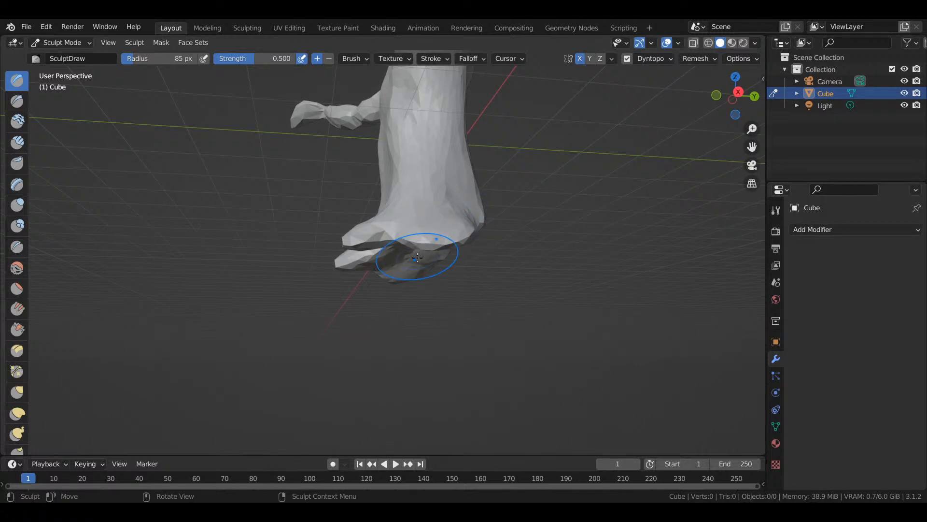
pyautogui.moveTo(436, 241); pyautogui.dragTo(425, 245)
# - Flatten the forward-protruding tips at the base of the torso with the Smooth brush at a radius of 85 px
pyautogui.click(17, 267)
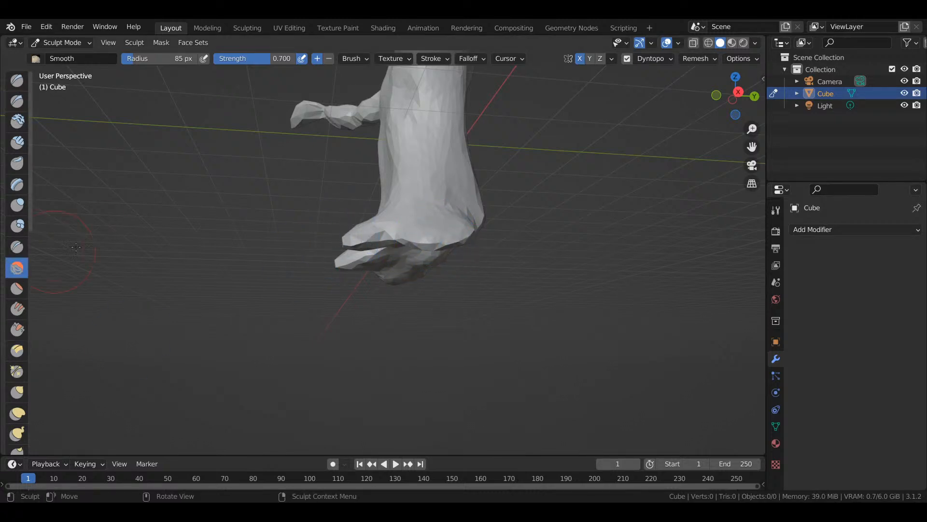
pyautogui.moveTo(352, 240)
pyautogui.mouseDown()
pyautogui.moveTo(365, 224)
pyautogui.moveTo(379, 240)
pyautogui.mouseUp()
pyautogui.moveTo(378, 240); pyautogui.dragTo(392, 229)
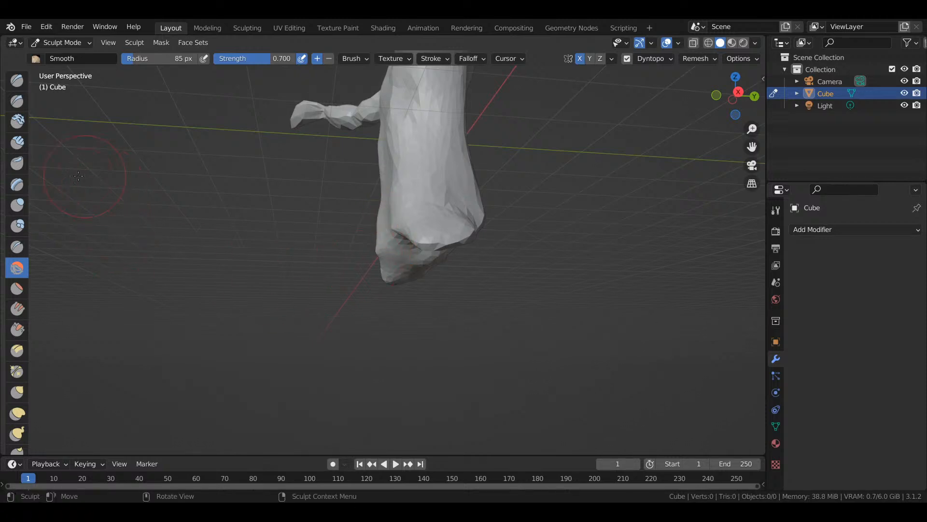
# - Try Draw Sharp on the underside of the torso, and extend the leg stubs with SculptDraw at a strength of 0.500
pyautogui.click(17, 101)
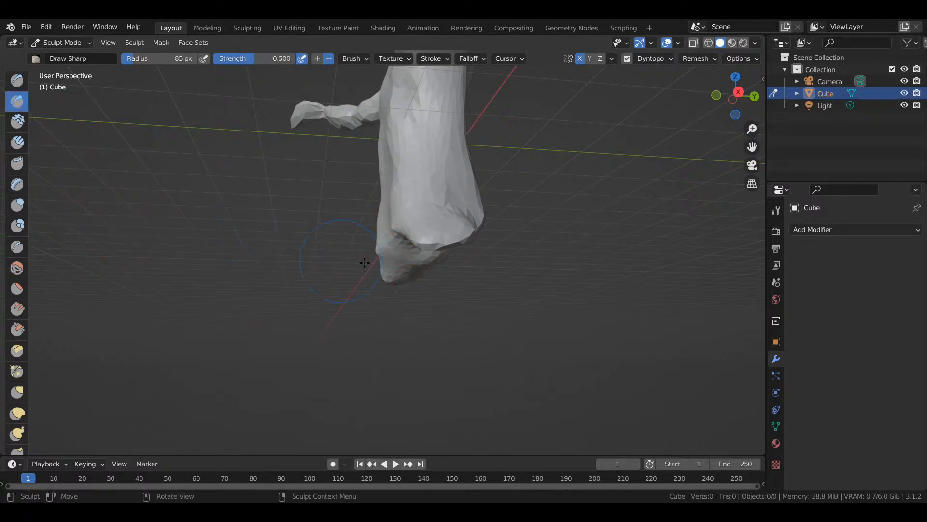
pyautogui.moveTo(447, 246); pyautogui.dragTo(443, 251)
pyautogui.press('x')
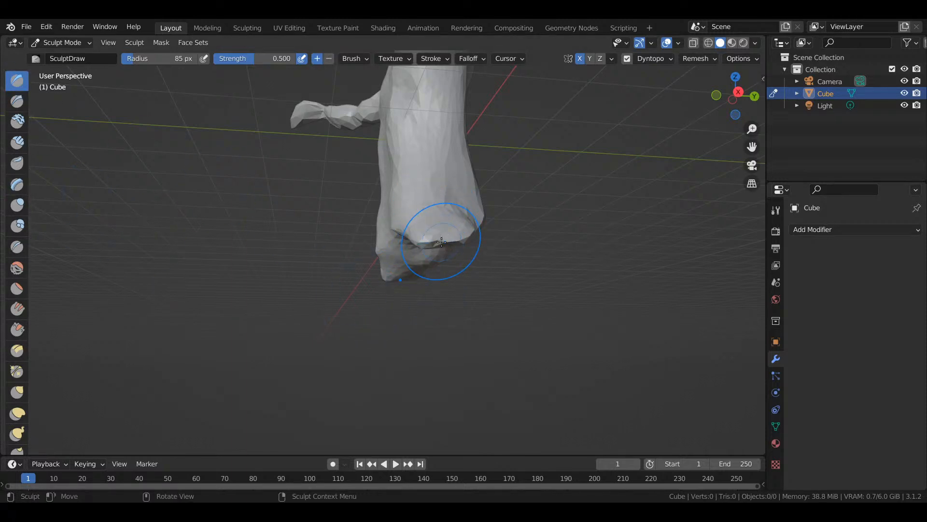
pyautogui.moveTo(440, 248); pyautogui.dragTo(441, 242)
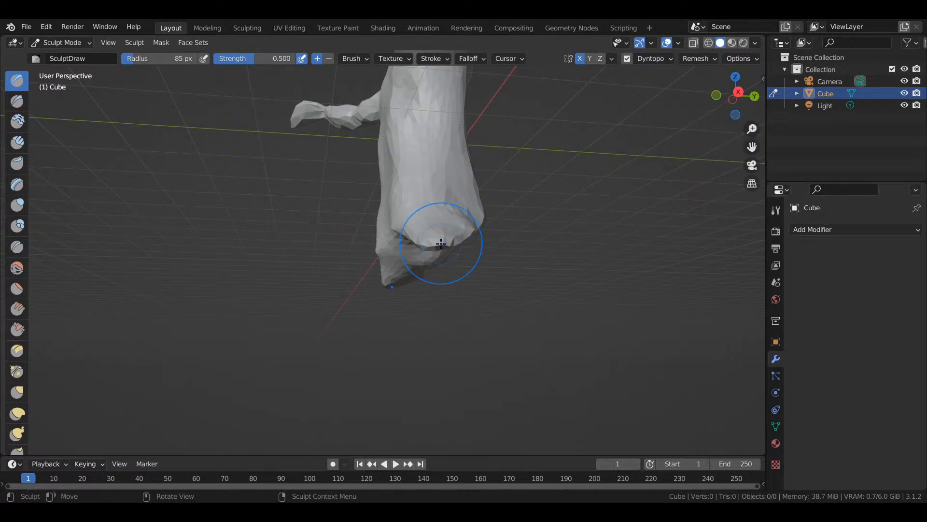
pyautogui.press('KP_1')
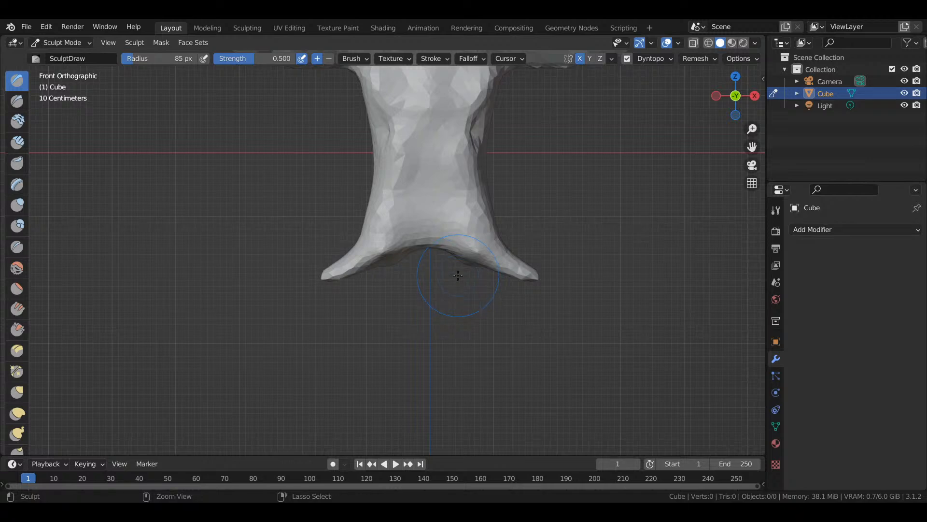
# - Undo the last sculpting strokes on the underside of the torso and the leg stubs
pyautogui.hotkey('ctrl', 'z')
pyautogui.hotkey('ctrl', 'z')
pyautogui.hotkey('ctrl', 'z')
pyautogui.hotkey('ctrl', 'z')
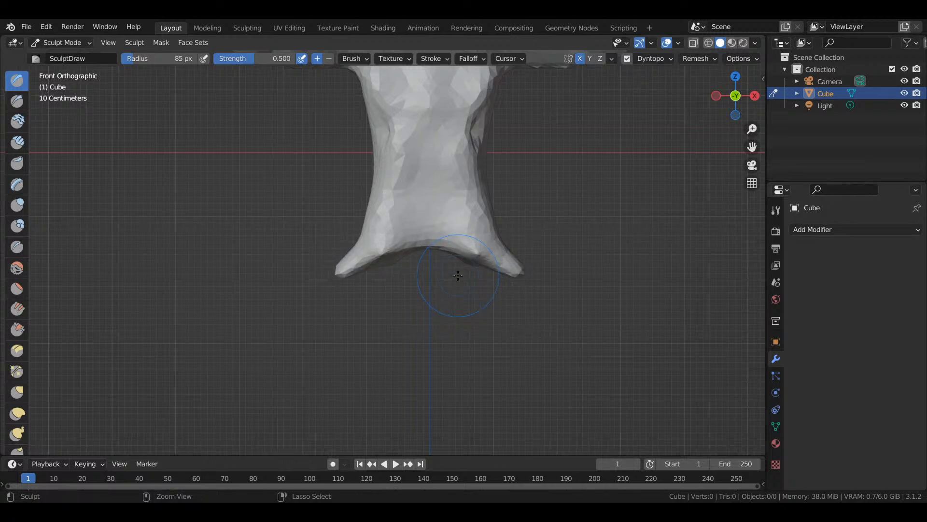
pyautogui.hotkey('ctrl', 'z')
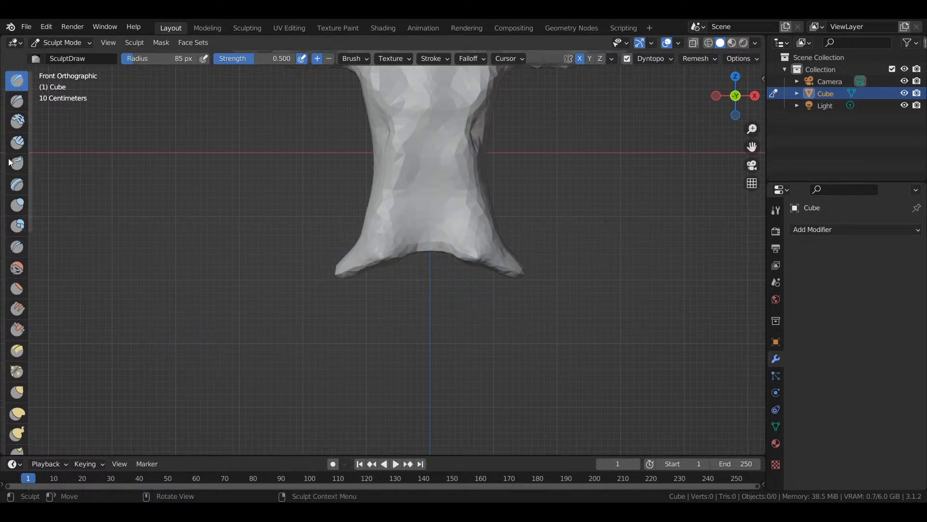
# - Thicken the two leg stubs with the Inflate/Deflate brush at a radius of 85 px and a strength of 0.500
pyautogui.click(17, 226)
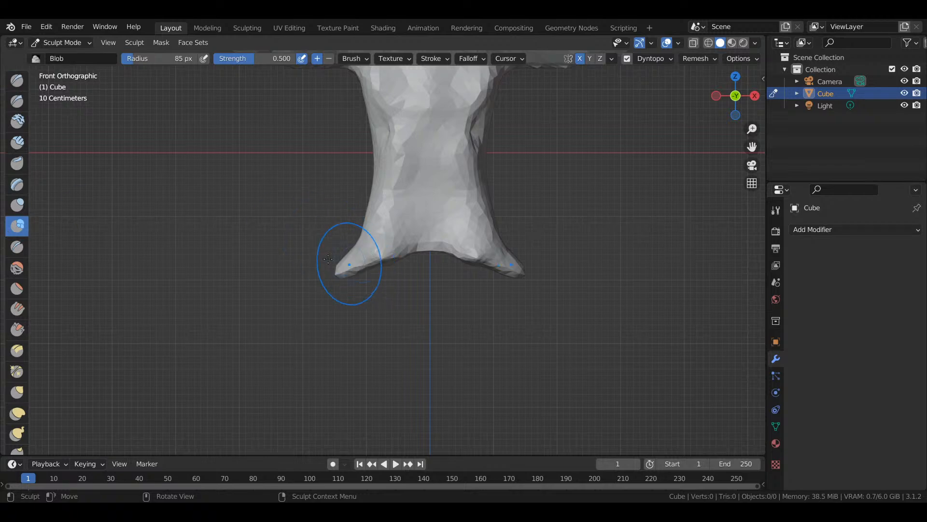
pyautogui.click(17, 208)
pyautogui.moveTo(358, 254); pyautogui.dragTo(371, 267)
pyautogui.scroll(-2, 370, 267)
pyautogui.scroll(2, 370, 267)
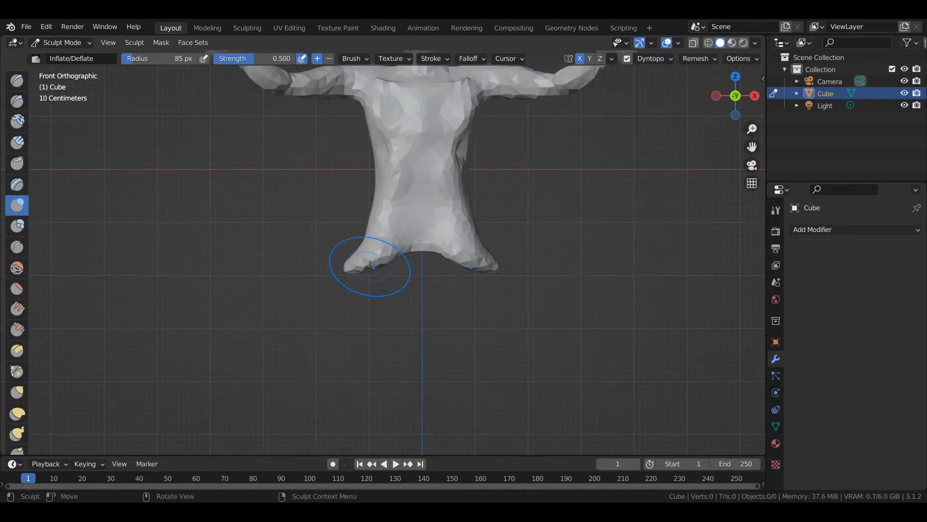
pyautogui.scroll(2, 340, 243)
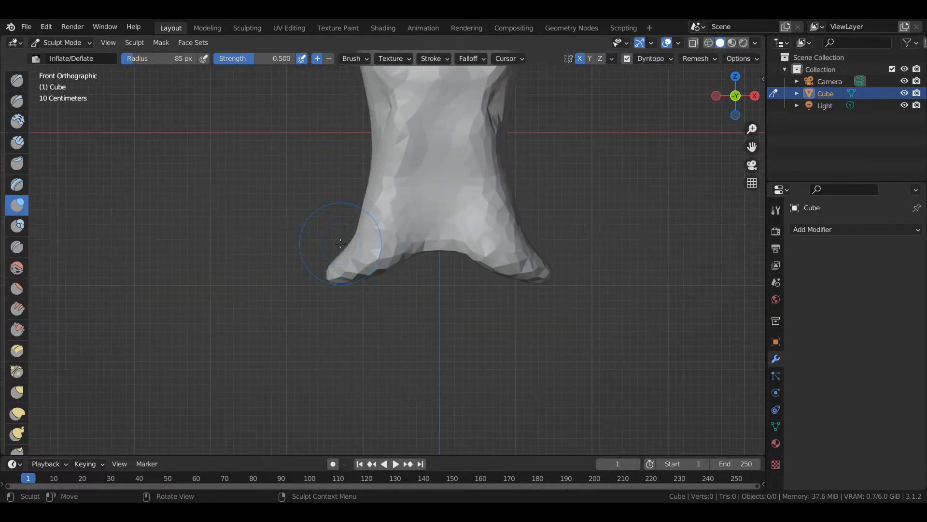
# - Pull the base of the torso between the leg stubs downward with the Elastic Deform brush at a radius of 85 px
pyautogui.click(17, 413)
pyautogui.moveTo(399, 270); pyautogui.dragTo(444, 486)
pyautogui.moveTo(512, 273)
pyautogui.mouseDown()
pyautogui.moveTo(488, 428)
pyautogui.moveTo(463, 413)
pyautogui.mouseUp()
pyautogui.moveTo(419, 322)
pyautogui.mouseDown()
pyautogui.moveTo(406, 374)
pyautogui.moveTo(394, 362)
pyautogui.mouseUp()
pyautogui.moveTo(402, 266); pyautogui.dragTo(428, 452)
pyautogui.moveTo(526, 218)
pyautogui.mouseDown()
pyautogui.moveTo(442, 218)
pyautogui.moveTo(491, 217)
pyautogui.moveTo(486, 208)
pyautogui.mouseUp()
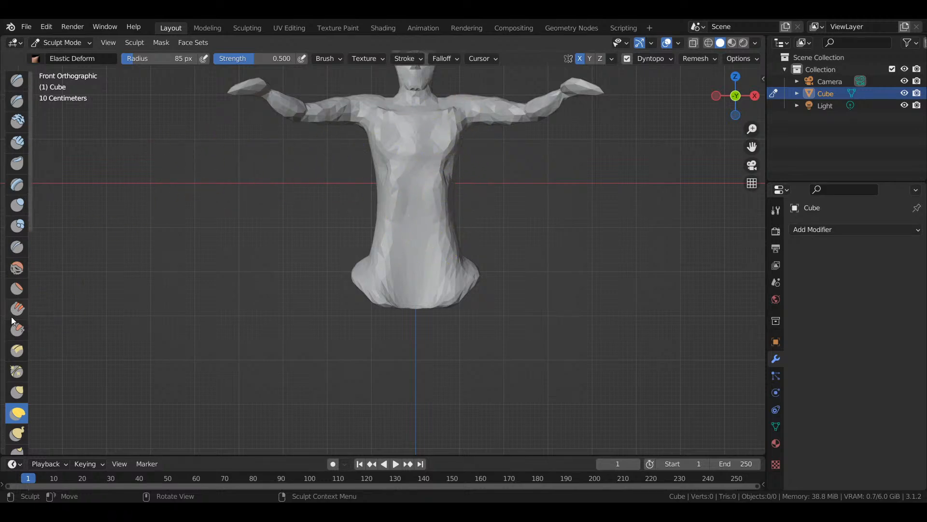
# - Even out the front of the torso with the Smooth brush at a radius of 85 px and a strength of 0.700
pyautogui.click(11, 273)
pyautogui.moveTo(455, 165); pyautogui.dragTo(457, 167)
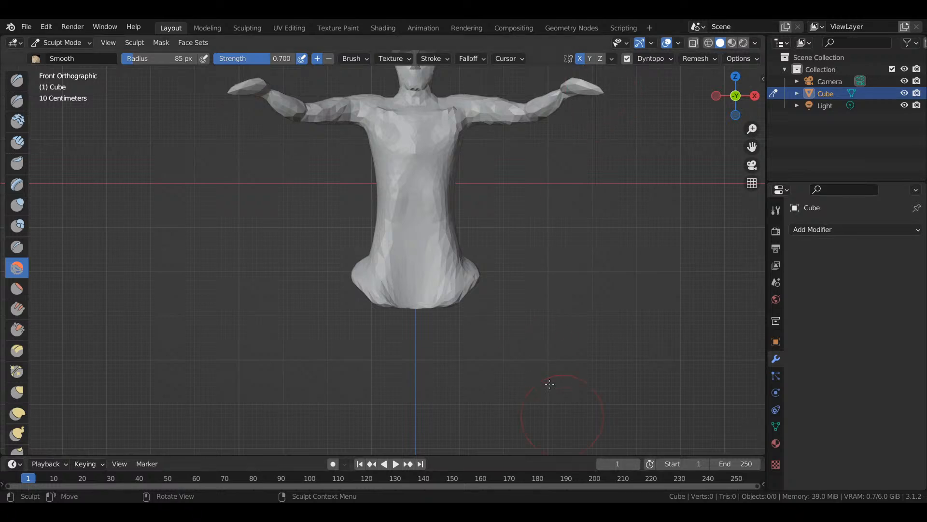
pyautogui.scroll(-1, 556, 317)
# - Stretch the hollow lower back and the rear of the leg stubs downward with the Grab brush at a strength of 0.400
pyautogui.moveTo(738, 96)
pyautogui.mouseDown()
pyautogui.moveTo(777, 101)
pyautogui.moveTo(754, 99)
pyautogui.mouseUp()
pyautogui.moveTo(691, 94)
pyautogui.mouseDown()
pyautogui.moveTo(574, 82)
pyautogui.moveTo(650, 119)
pyautogui.moveTo(773, 91)
pyautogui.moveTo(891, 87)
pyautogui.moveTo(736, 95)
pyautogui.mouseUp()
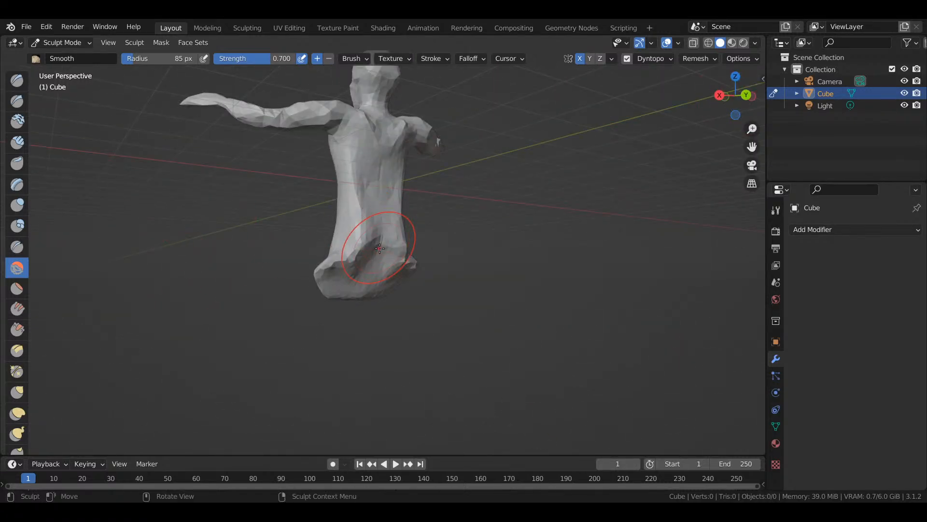
pyautogui.click(16, 398)
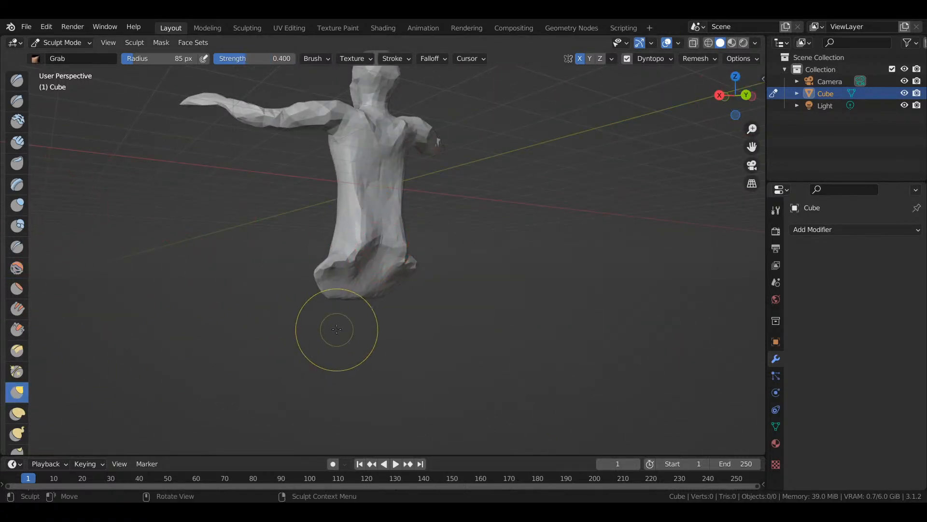
pyautogui.moveTo(374, 243); pyautogui.dragTo(385, 349)
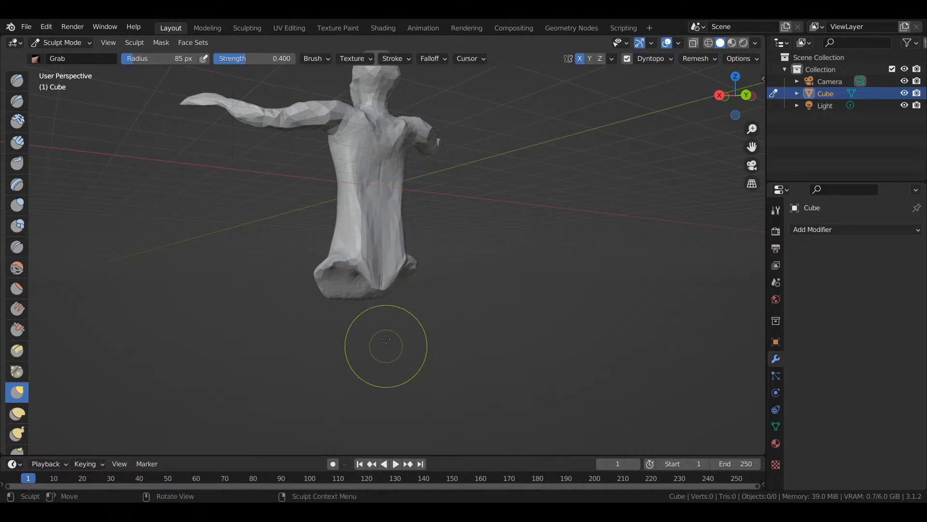
pyautogui.moveTo(414, 264)
pyautogui.mouseDown()
pyautogui.moveTo(405, 332)
pyautogui.moveTo(403, 300)
pyautogui.moveTo(421, 316)
pyautogui.mouseUp()
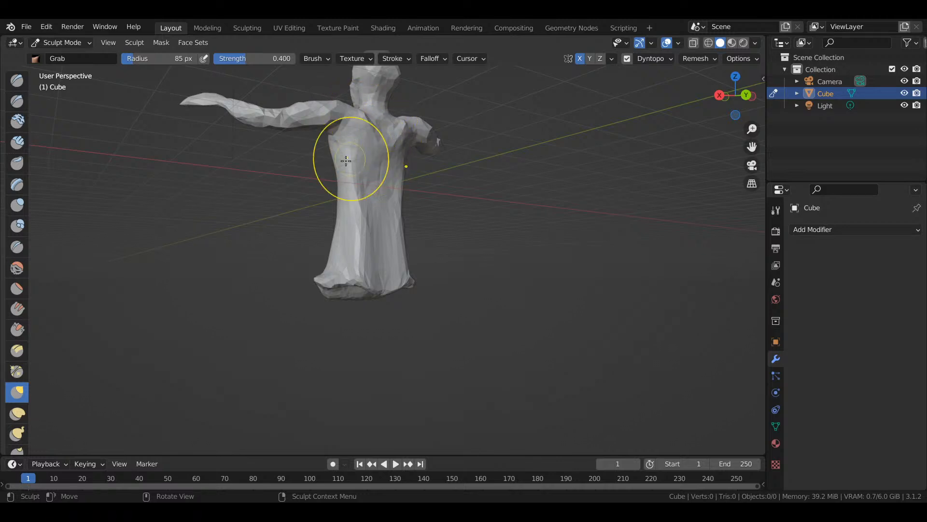
# - Carve a groove across the upper back between the shoulders with the Crease brush at a radius of 36 px
pyautogui.click(17, 247)
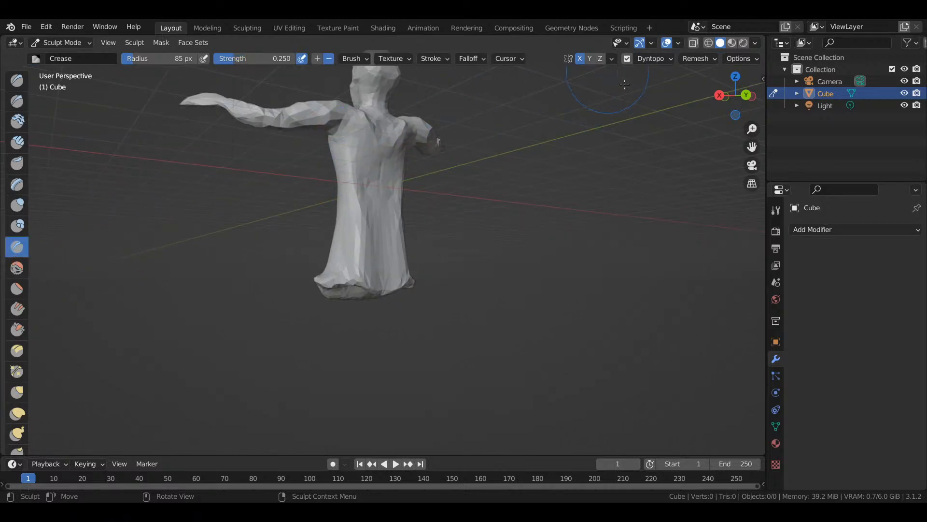
pyautogui.moveTo(733, 97); pyautogui.dragTo(693, 145)
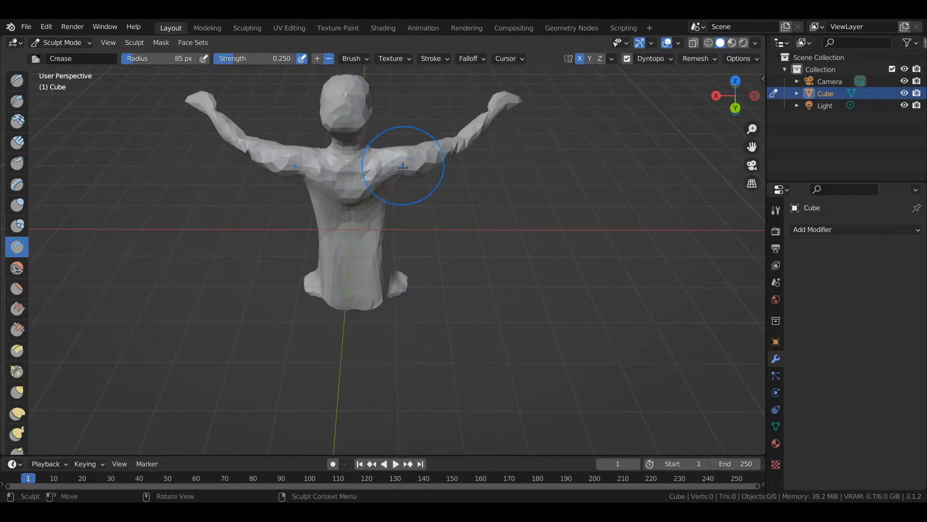
pyautogui.scroll(3, 396, 166)
pyautogui.scroll(-3, 347, 166)
pyautogui.scroll(1, 295, 123)
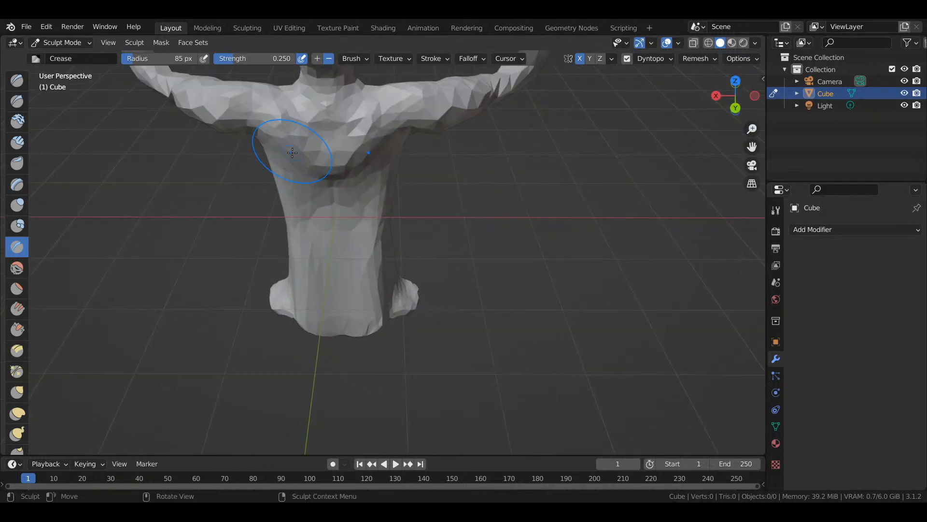
pyautogui.press('f')
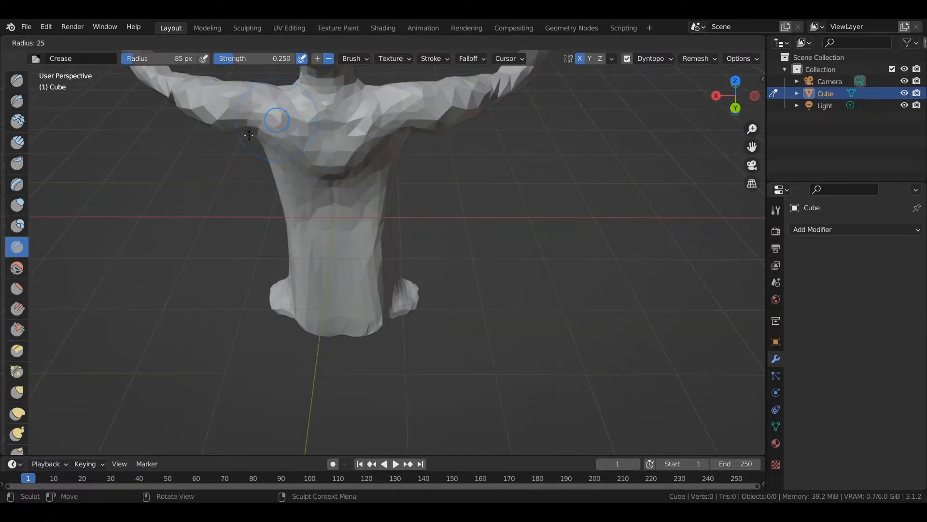
pyautogui.click(253, 134)
pyautogui.moveTo(285, 109)
pyautogui.mouseDown()
pyautogui.moveTo(356, 104)
pyautogui.moveTo(357, 116)
pyautogui.mouseUp()
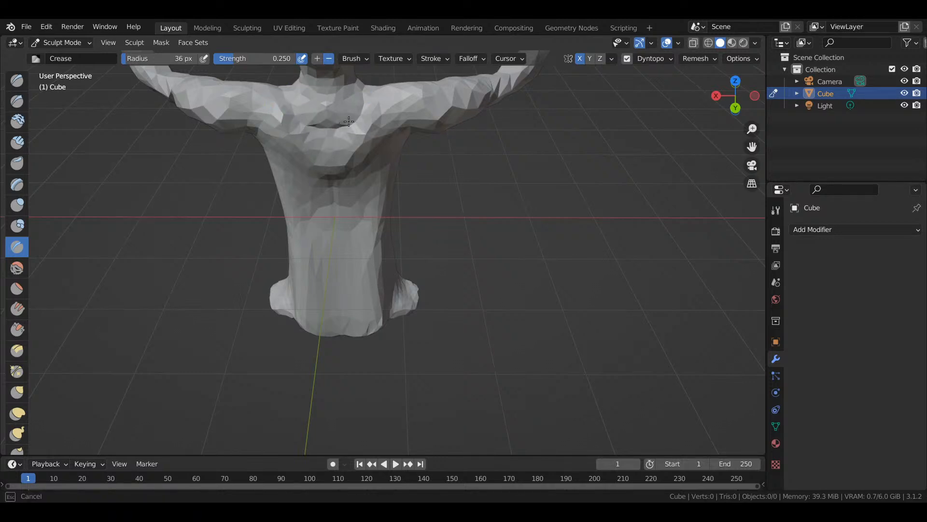
pyautogui.moveTo(373, 103)
pyautogui.mouseDown()
pyautogui.moveTo(380, 96)
pyautogui.moveTo(303, 122)
pyautogui.moveTo(282, 89)
pyautogui.moveTo(305, 112)
pyautogui.mouseUp()
pyautogui.moveTo(364, 91)
pyautogui.mouseDown()
pyautogui.moveTo(365, 107)
pyautogui.moveTo(373, 96)
pyautogui.mouseUp()
# - Crease the lower contour of the shoulder blades and the back of the shoulders, undoing one stray stroke
pyautogui.moveTo(273, 132)
pyautogui.mouseDown()
pyautogui.moveTo(277, 154)
pyautogui.moveTo(344, 172)
pyautogui.mouseUp()
pyautogui.moveTo(386, 143); pyautogui.dragTo(392, 119)
pyautogui.hotkey('ctrl', 'z')
pyautogui.moveTo(264, 142); pyautogui.dragTo(265, 123)
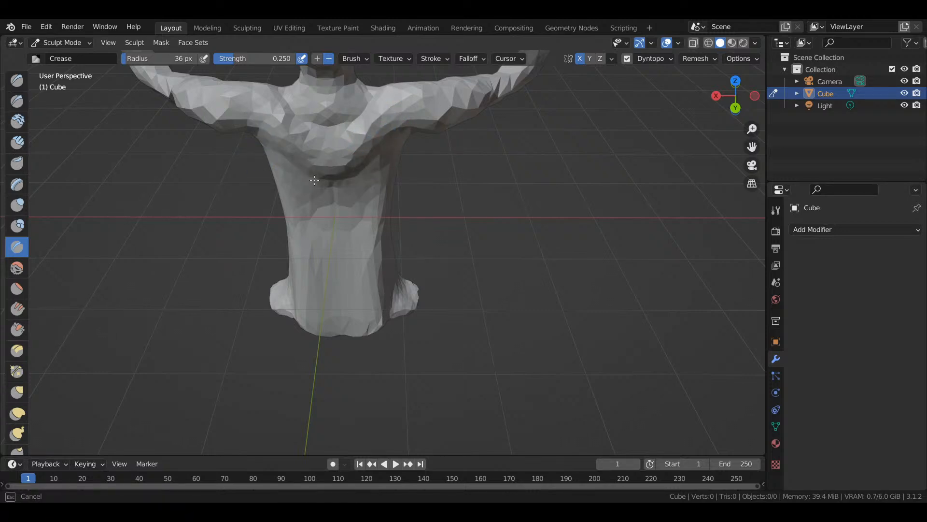
pyautogui.moveTo(402, 101)
pyautogui.mouseDown()
pyautogui.moveTo(390, 135)
pyautogui.moveTo(403, 91)
pyautogui.mouseUp()
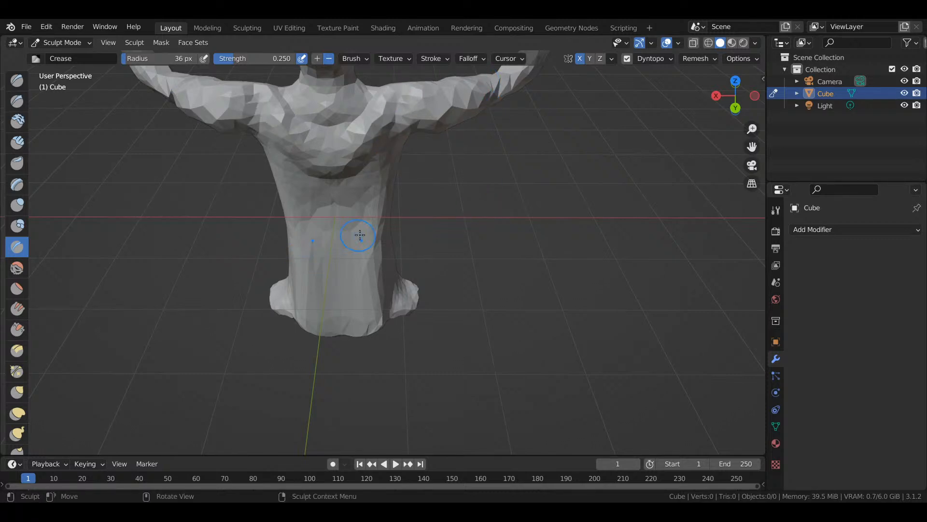
# - Carve a centre crease up the lower back with the Crease brush, reducing its radius to 12 px for the finer strokes
pyautogui.moveTo(339, 328)
pyautogui.mouseDown()
pyautogui.moveTo(347, 297)
pyautogui.moveTo(336, 273)
pyautogui.mouseUp()
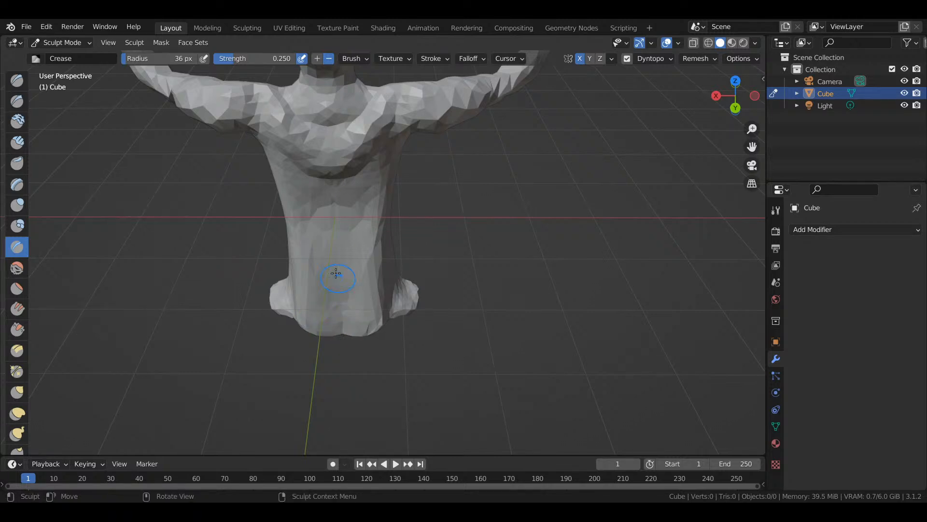
pyautogui.press('f')
pyautogui.click(182, 301)
pyautogui.moveTo(343, 270)
pyautogui.mouseDown()
pyautogui.moveTo(341, 321)
pyautogui.moveTo(343, 249)
pyautogui.mouseUp()
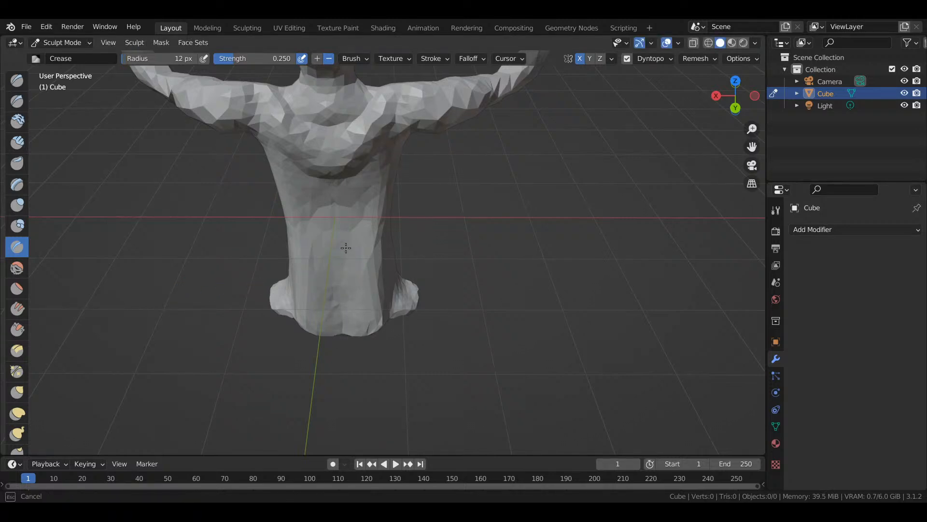
pyautogui.moveTo(349, 231); pyautogui.dragTo(351, 225)
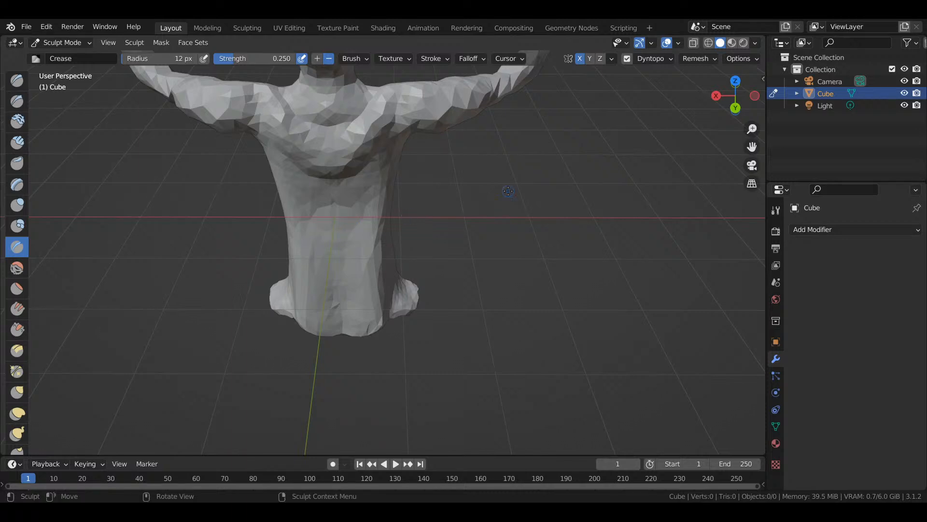
# - Pull the lower front of the torso forward from a side view with the Grab brush at a radius of 175 px
pyautogui.press('KP_1')
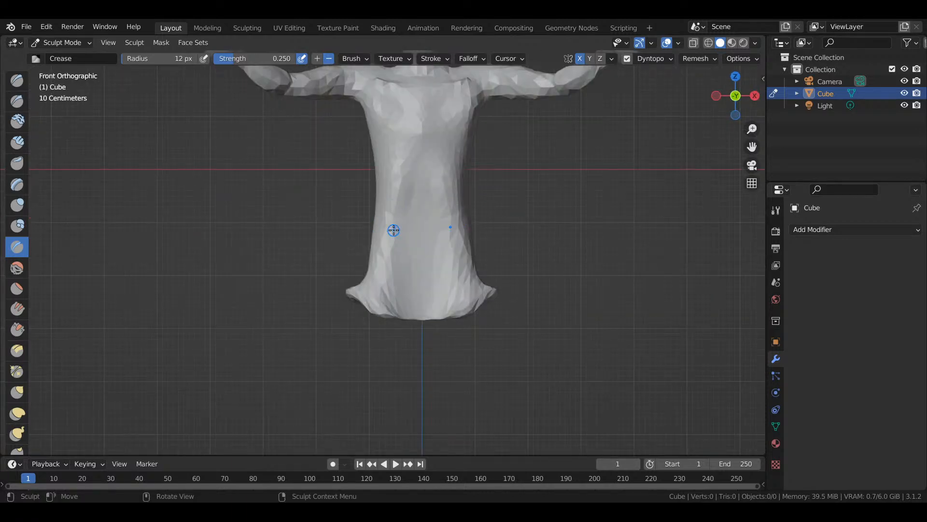
pyautogui.press('KP_3')
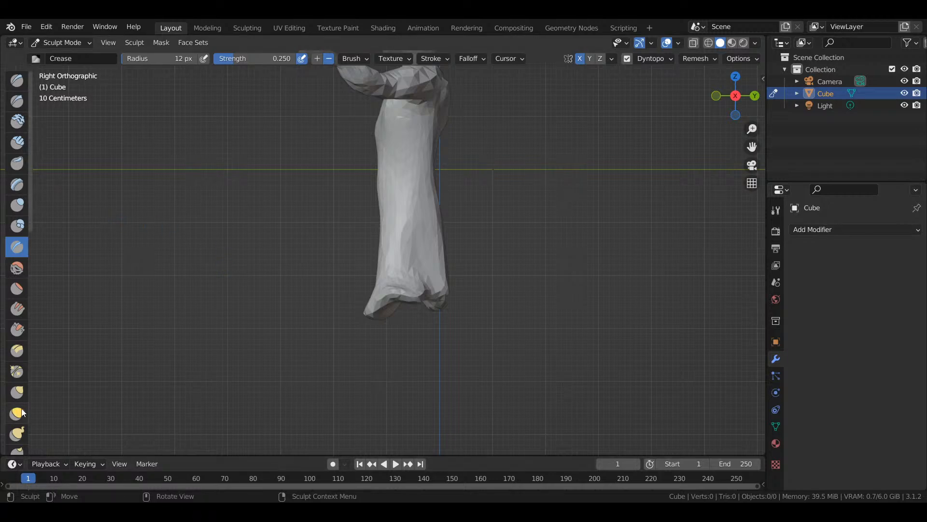
pyautogui.click(17, 393)
pyautogui.press('f')
pyautogui.click(321, 338)
pyautogui.moveTo(378, 279); pyautogui.dragTo(344, 283)
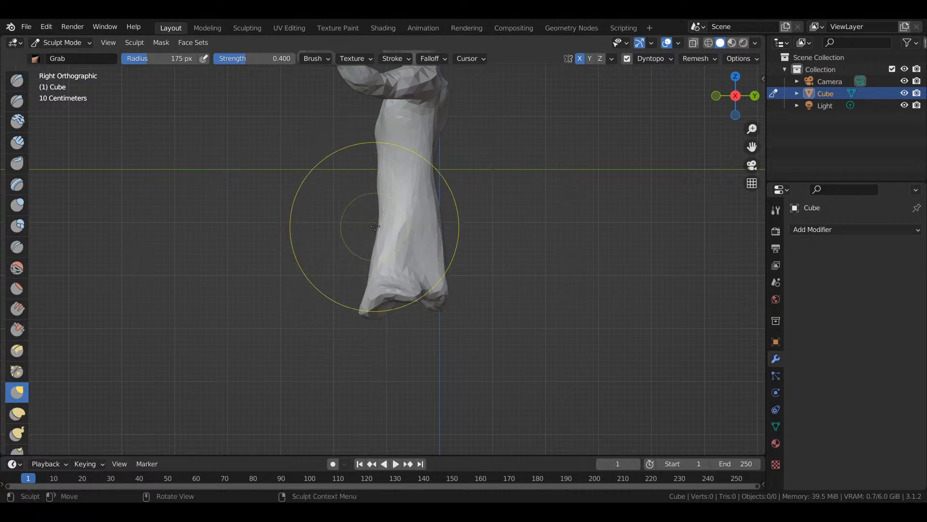
# - Carve chest muscle lines across the front of the upper torso with the Crease brush at a radius of 33 px
pyautogui.press('KP_1')
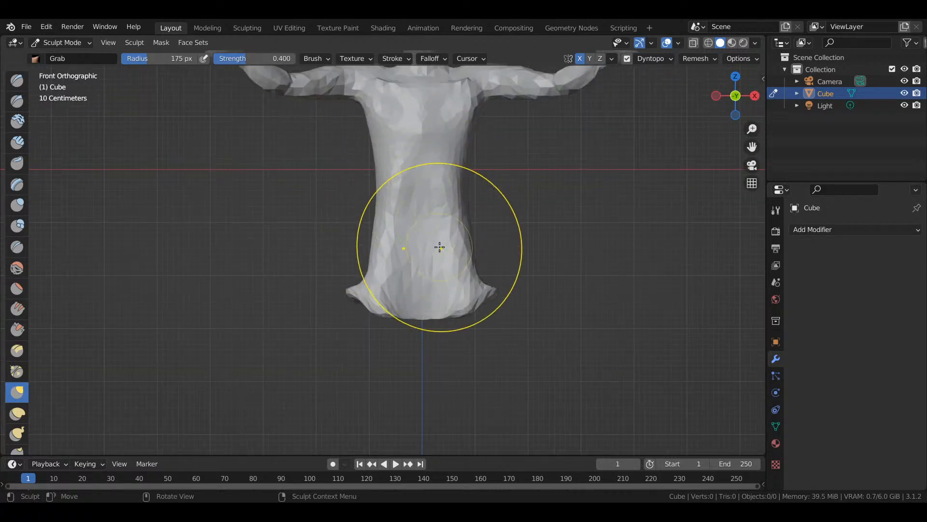
pyautogui.scroll(-2, 439, 246)
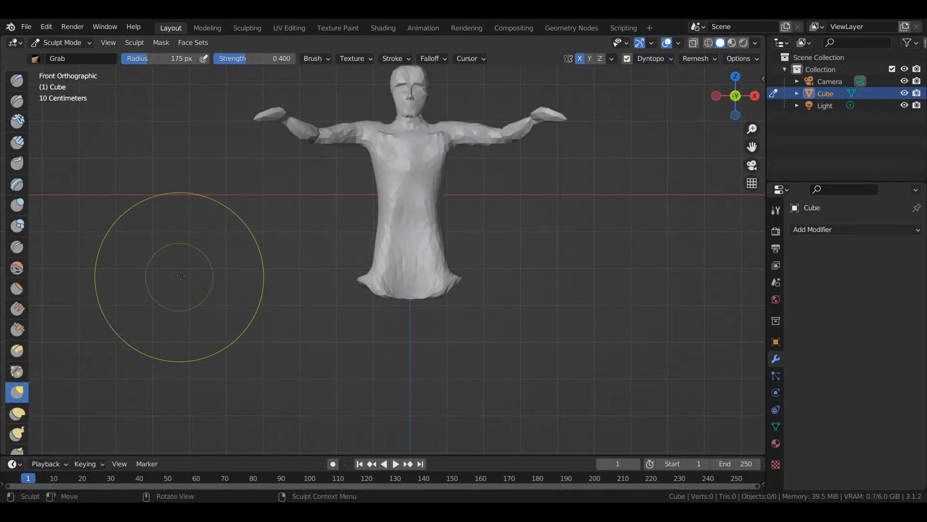
pyautogui.moveTo(736, 95)
pyautogui.mouseDown()
pyautogui.moveTo(739, 110)
pyautogui.moveTo(717, 140)
pyautogui.moveTo(691, 144)
pyautogui.moveTo(753, 144)
pyautogui.moveTo(735, 99)
pyautogui.mouseUp()
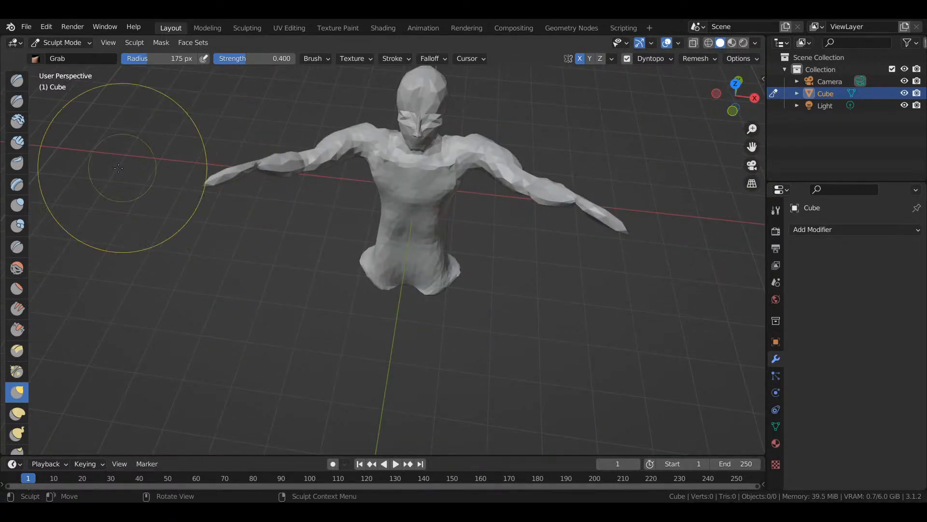
pyautogui.click(17, 246)
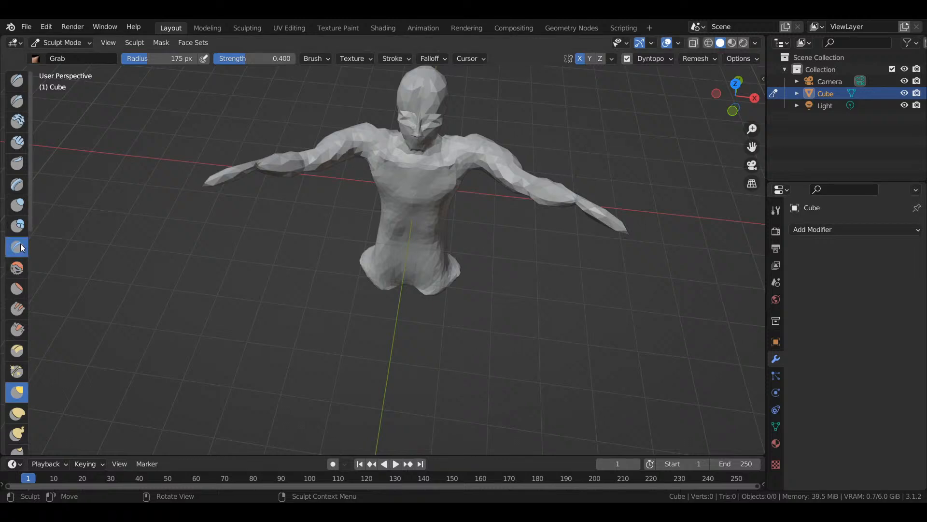
pyautogui.scroll(2, 388, 207)
pyautogui.press('f')
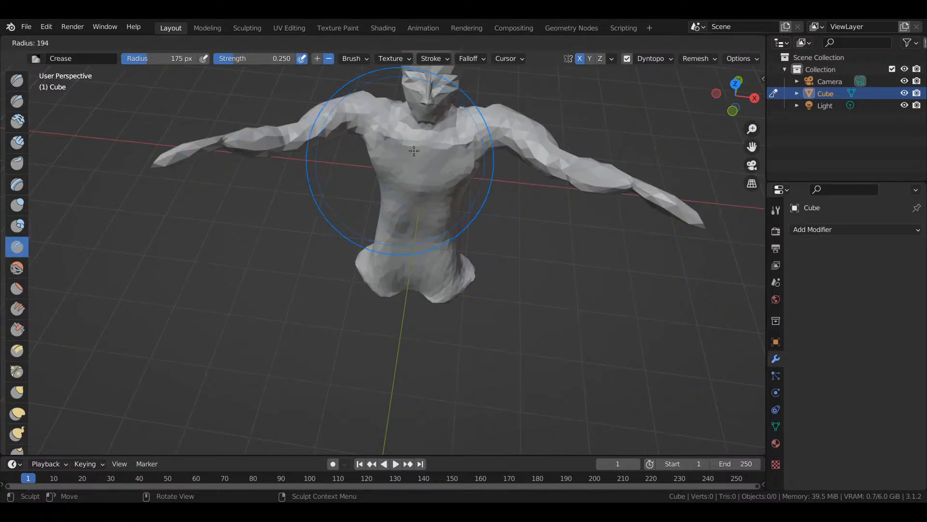
pyautogui.click(333, 223)
pyautogui.moveTo(393, 126); pyautogui.dragTo(394, 140)
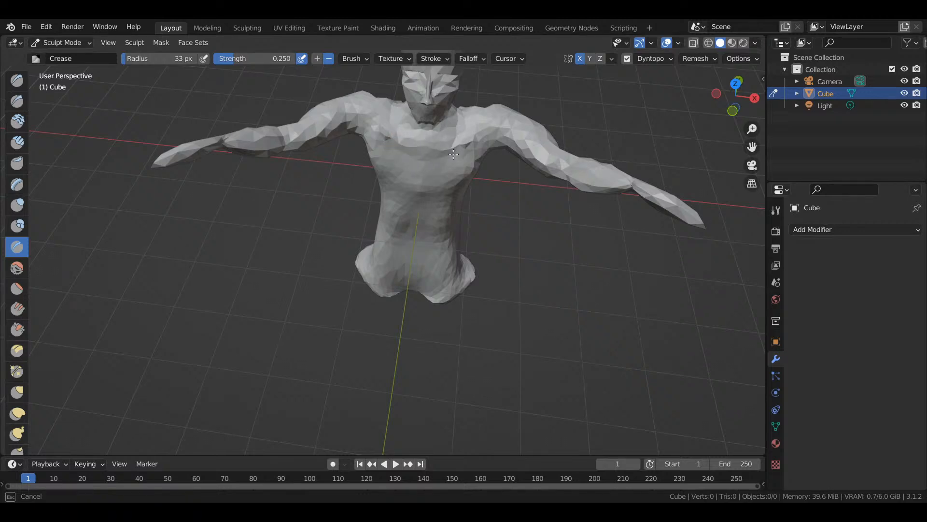
pyautogui.moveTo(406, 155)
pyautogui.mouseDown()
pyautogui.moveTo(389, 124)
pyautogui.moveTo(398, 150)
pyautogui.moveTo(428, 154)
pyautogui.mouseUp()
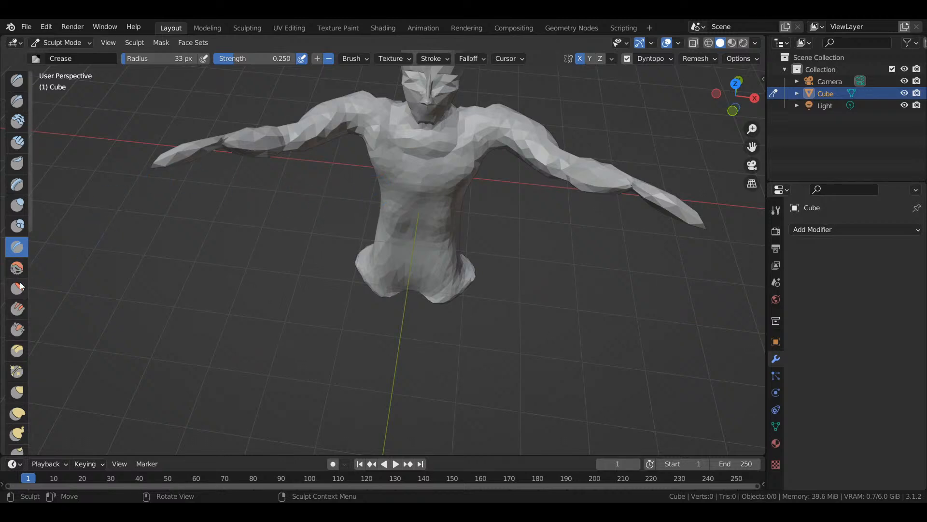
# - Build up the chest with Inflate/Deflate at a strength of 0.500, and soften it with Smooth at a radius of 33 px
pyautogui.click(17, 205)
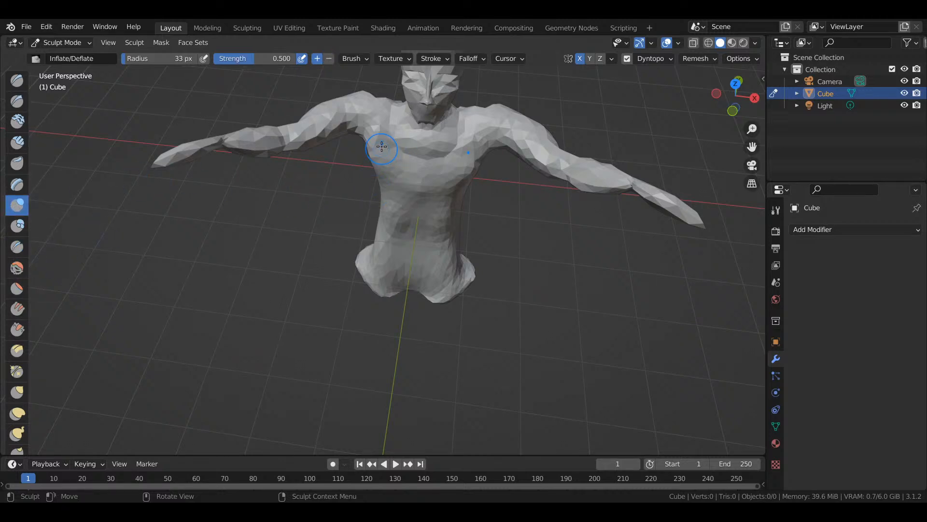
pyautogui.moveTo(383, 104); pyautogui.dragTo(388, 101)
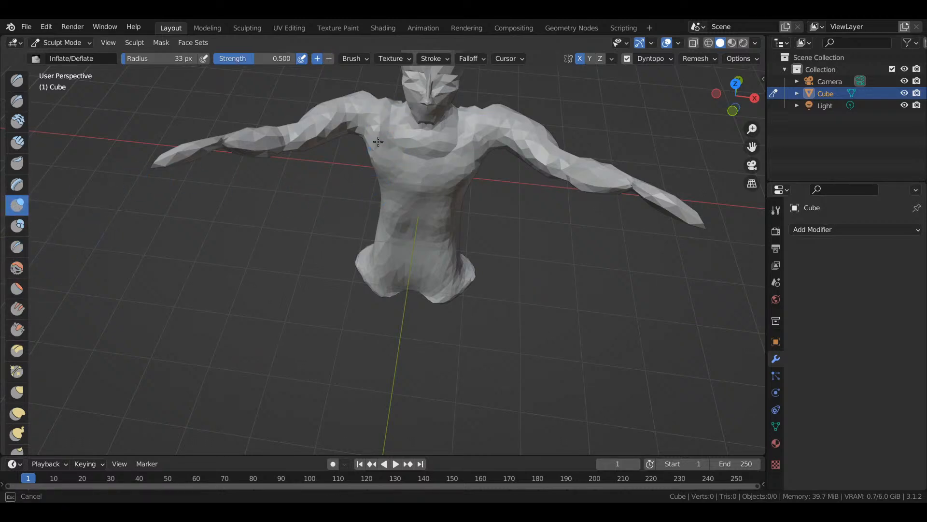
pyautogui.moveTo(416, 164); pyautogui.dragTo(440, 162)
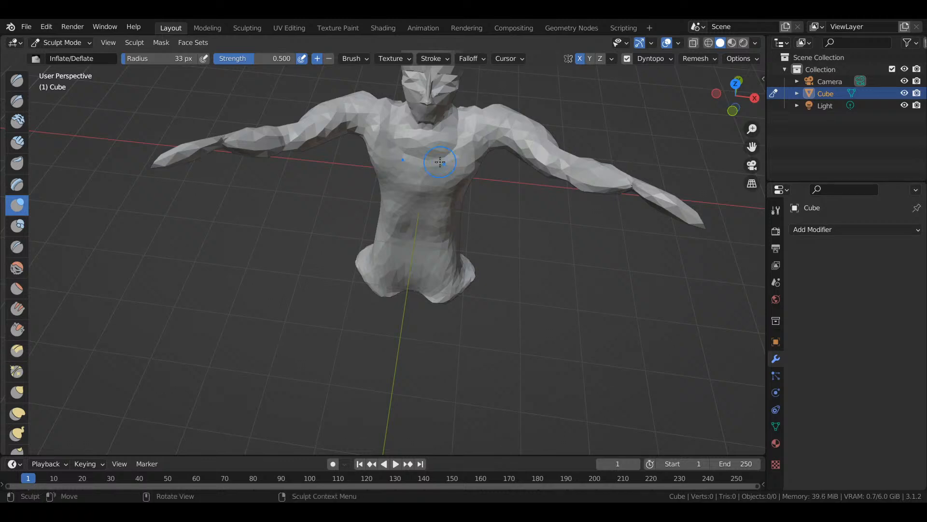
pyautogui.click(17, 268)
pyautogui.moveTo(434, 150)
pyautogui.mouseDown()
pyautogui.moveTo(425, 140)
pyautogui.moveTo(445, 141)
pyautogui.mouseUp()
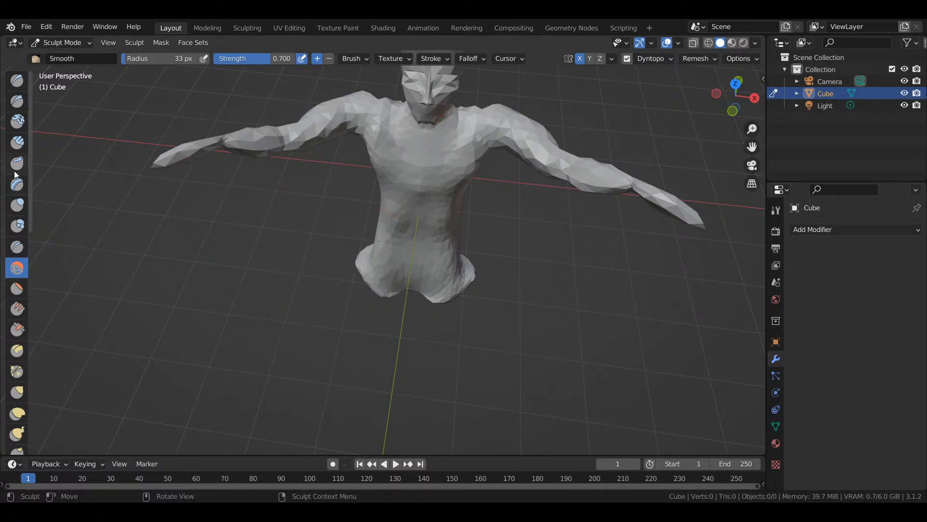
# - Build up the lower edge of the chest with the Draw brush at a radius of 33 px and a strength of 0.500
pyautogui.click(21, 86)
pyautogui.moveTo(375, 159)
pyautogui.mouseDown()
pyautogui.moveTo(389, 180)
pyautogui.moveTo(419, 183)
pyautogui.moveTo(380, 171)
pyautogui.moveTo(420, 164)
pyautogui.moveTo(383, 163)
pyautogui.moveTo(388, 108)
pyautogui.moveTo(379, 149)
pyautogui.moveTo(388, 203)
pyautogui.moveTo(385, 170)
pyautogui.mouseUp()
pyautogui.moveTo(382, 202); pyautogui.dragTo(381, 225)
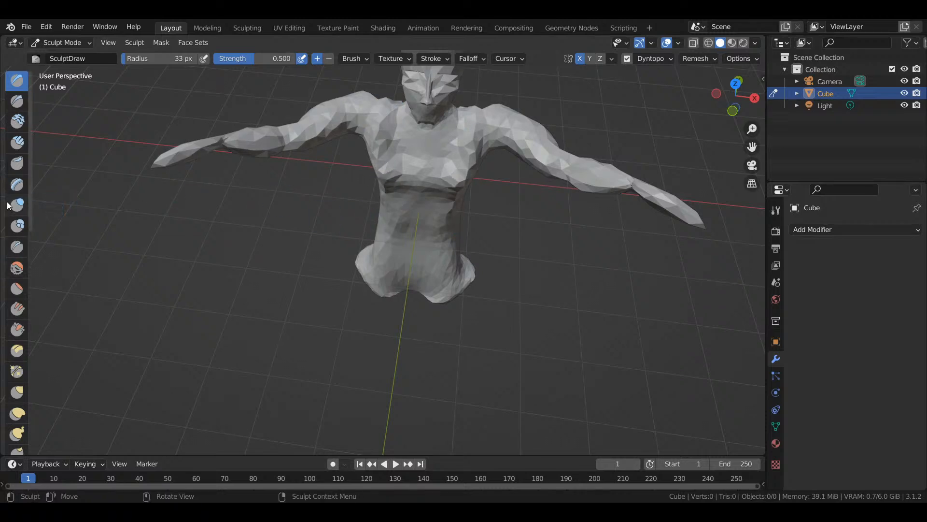
# - Soften the raised lower chest edge with the Smooth brush, reducing its radius to 15 px
pyautogui.click(17, 269)
pyautogui.moveTo(377, 176); pyautogui.dragTo(389, 176)
pyautogui.hotkey('ctrl', 'f')
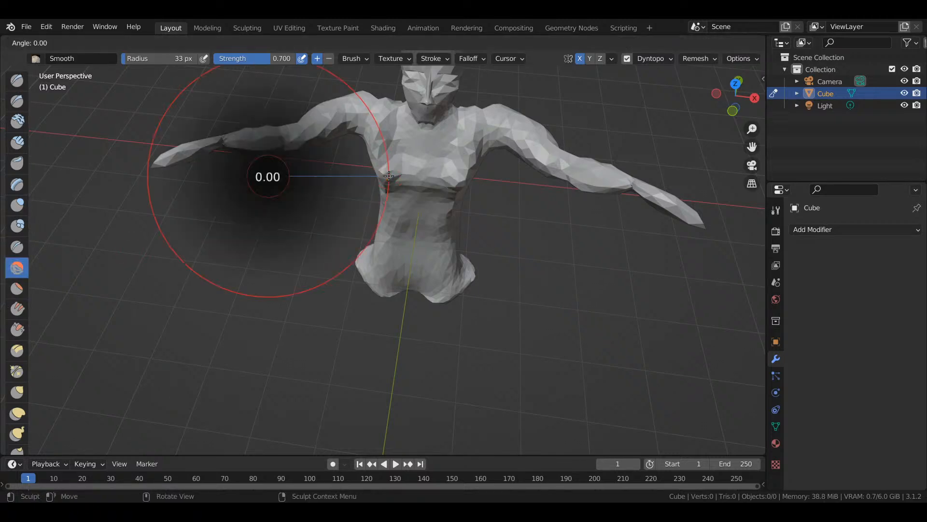
pyautogui.click(350, 214)
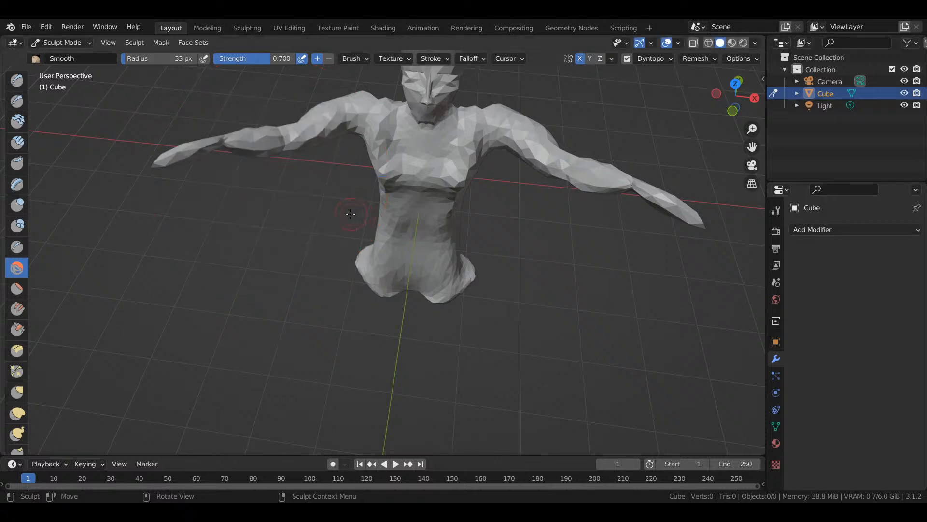
pyautogui.press('f')
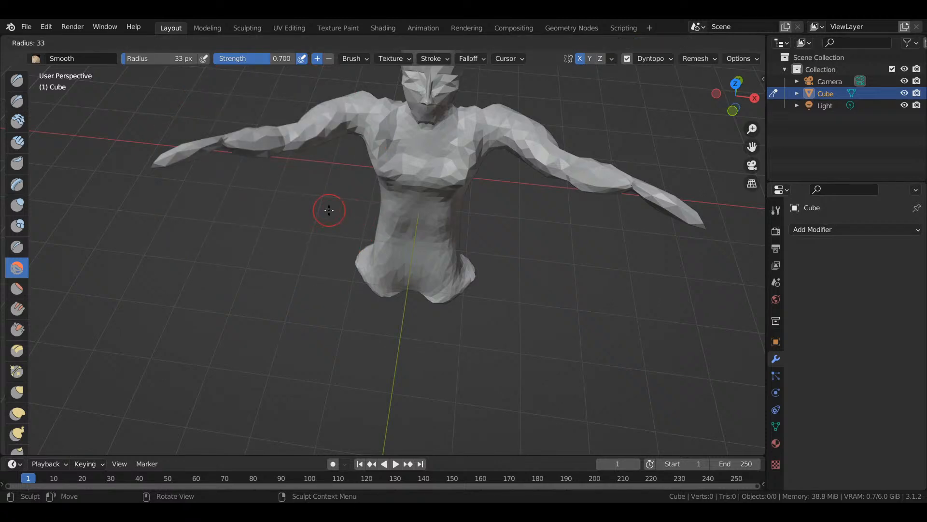
pyautogui.click(321, 211)
pyautogui.moveTo(373, 189)
pyautogui.mouseDown()
pyautogui.moveTo(385, 166)
pyautogui.moveTo(385, 174)
pyautogui.moveTo(377, 169)
pyautogui.mouseUp()
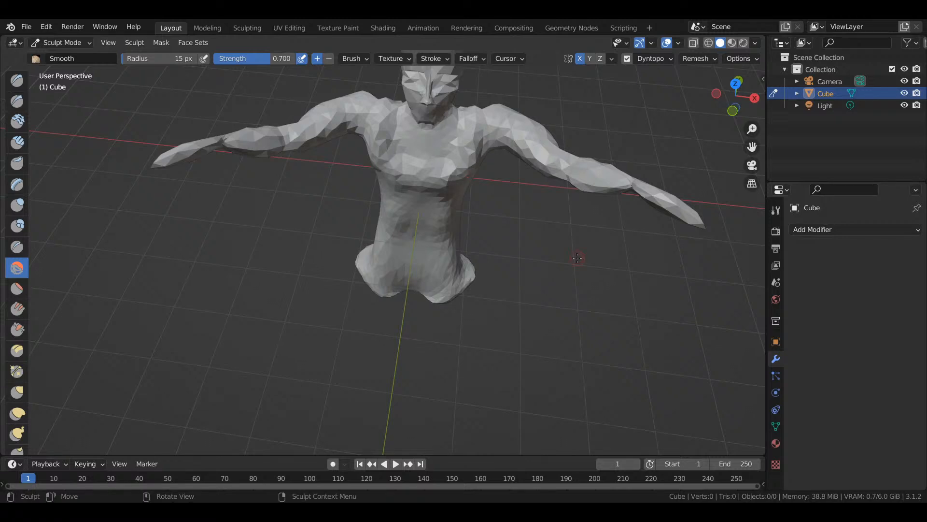
# - Switch to Object Mode and back to Sculpt Mode, and smooth the sides and upper part of the chest at a radius of 15 px
pyautogui.click(71, 41)
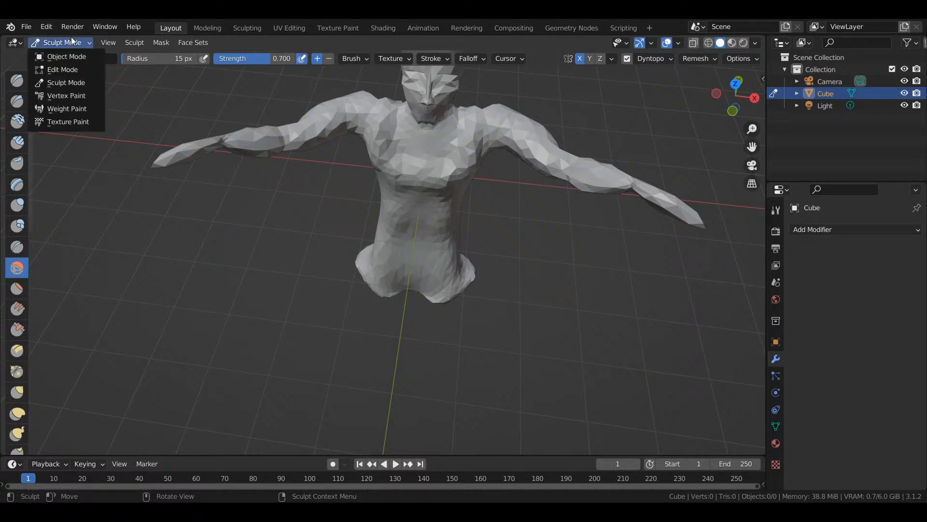
pyautogui.click(73, 52)
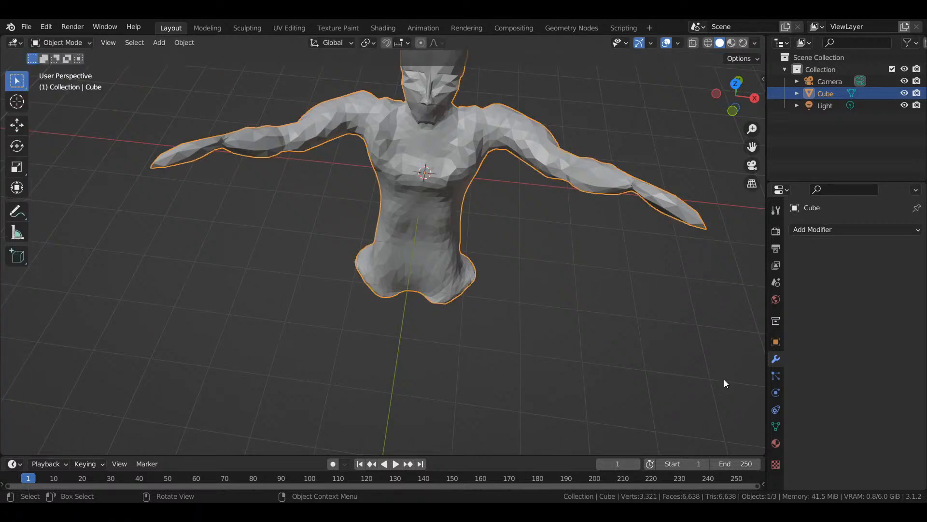
pyautogui.click(67, 46)
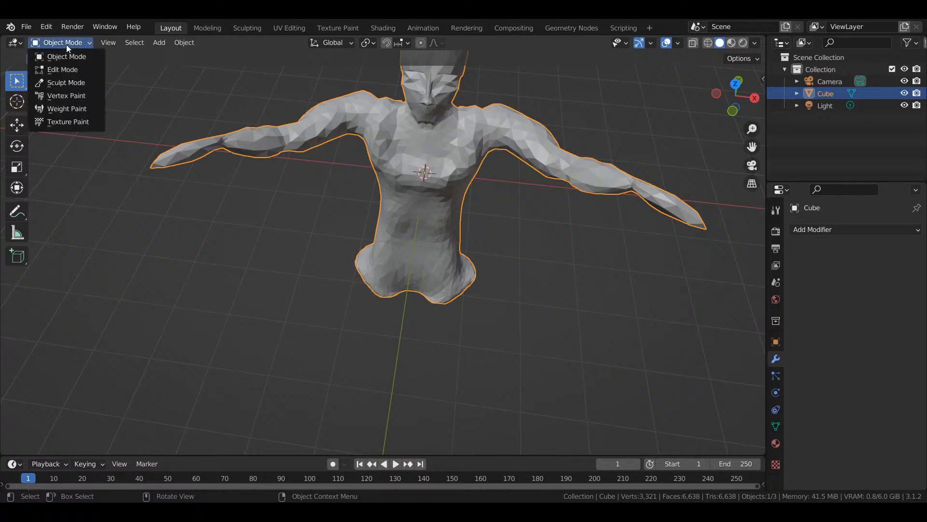
pyautogui.click(65, 84)
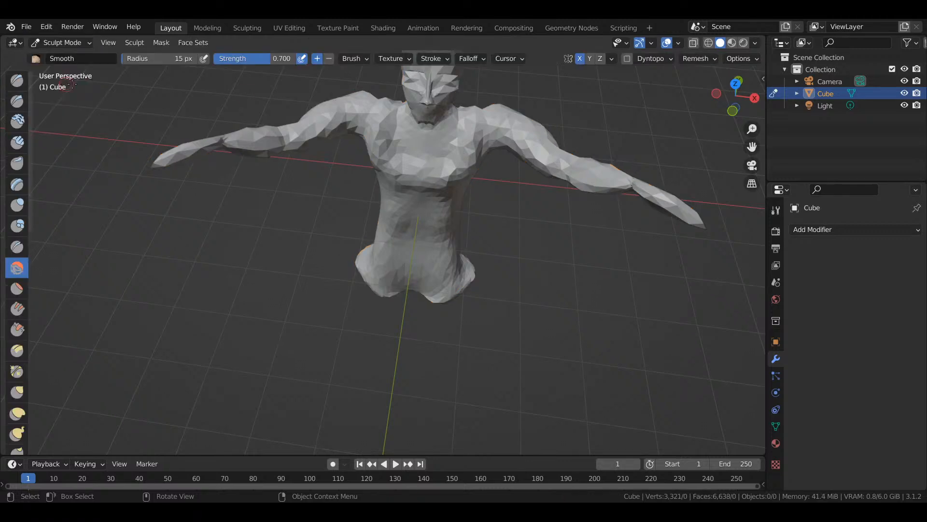
pyautogui.moveTo(475, 165)
pyautogui.mouseDown()
pyautogui.moveTo(470, 129)
pyautogui.moveTo(448, 148)
pyautogui.mouseUp()
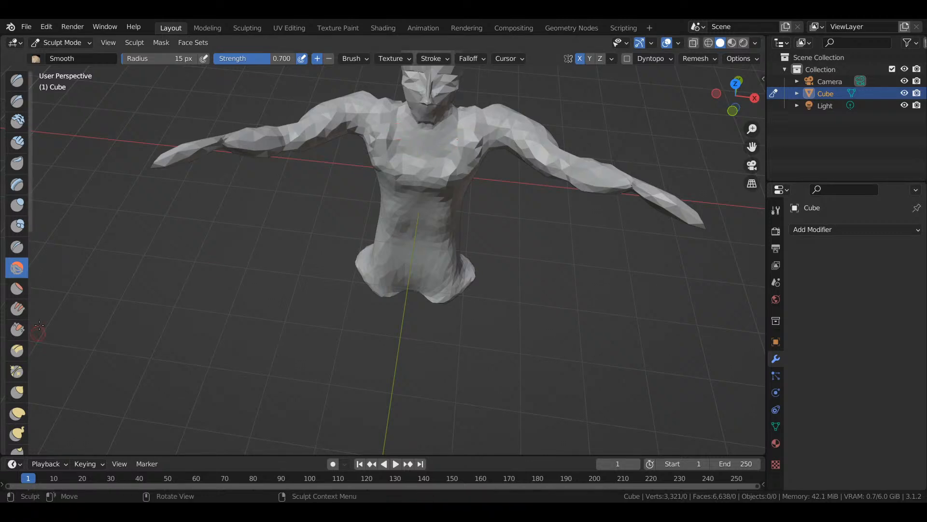
pyautogui.moveTo(391, 127)
pyautogui.mouseDown()
pyautogui.moveTo(408, 150)
pyautogui.moveTo(435, 142)
pyautogui.mouseUp()
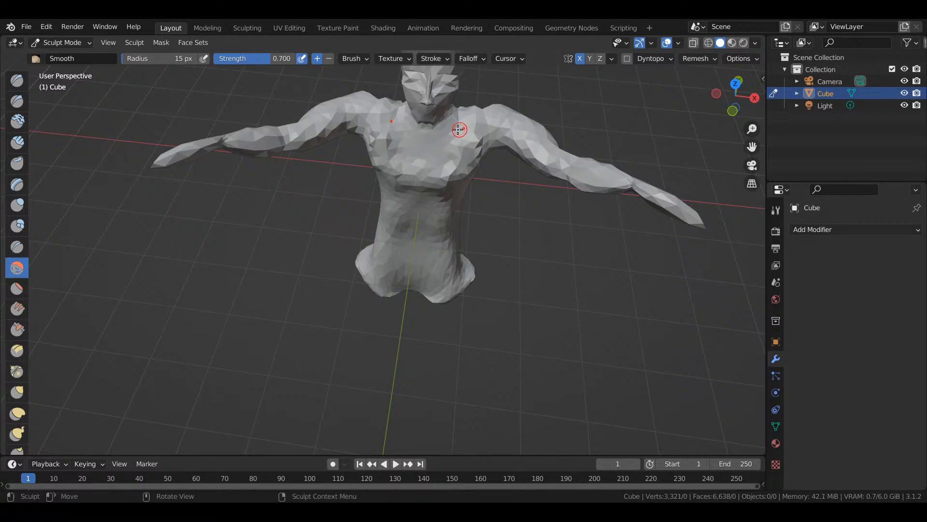
# - Carve fine lines below the collarbones and down the upper chest with the Crease brush at 15 px and a strength of 0.250
pyautogui.click(17, 247)
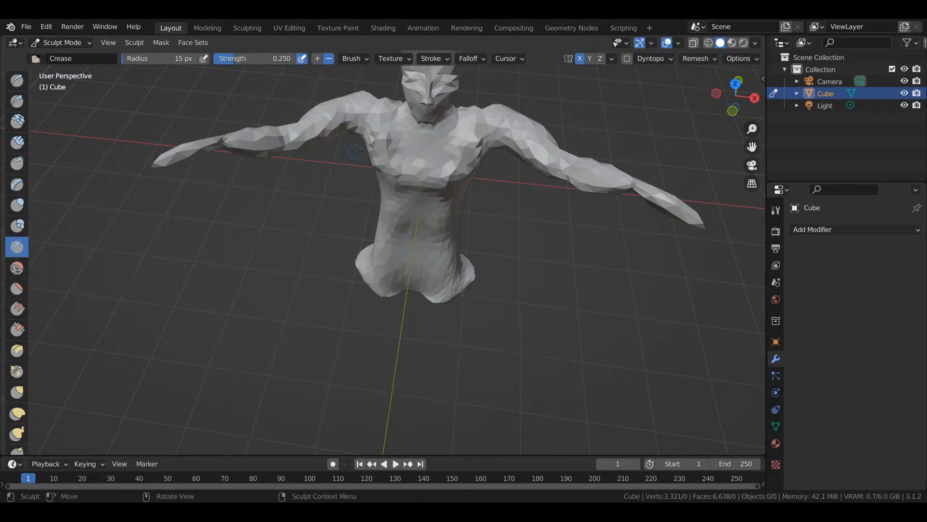
pyautogui.moveTo(398, 115); pyautogui.dragTo(400, 114)
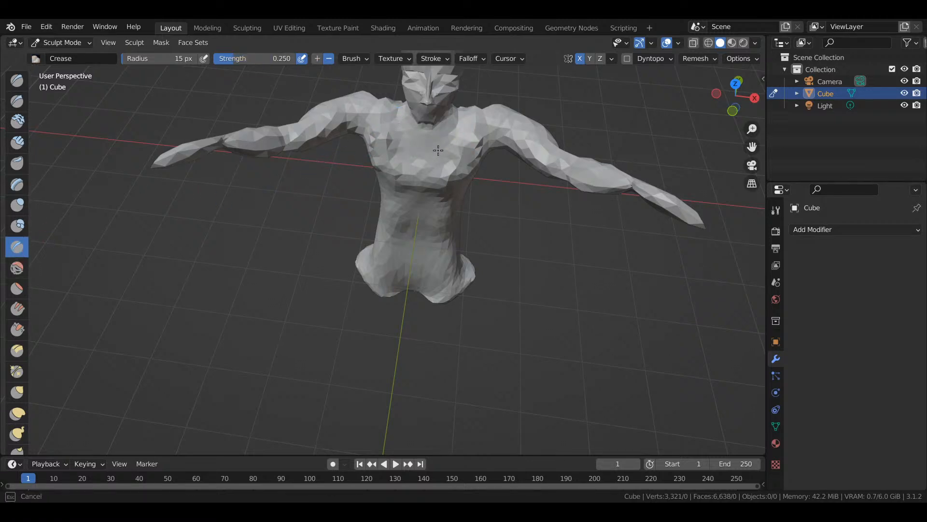
pyautogui.moveTo(457, 125); pyautogui.dragTo(451, 139)
pyautogui.moveTo(406, 117); pyautogui.dragTo(400, 125)
pyautogui.moveTo(457, 113); pyautogui.dragTo(449, 159)
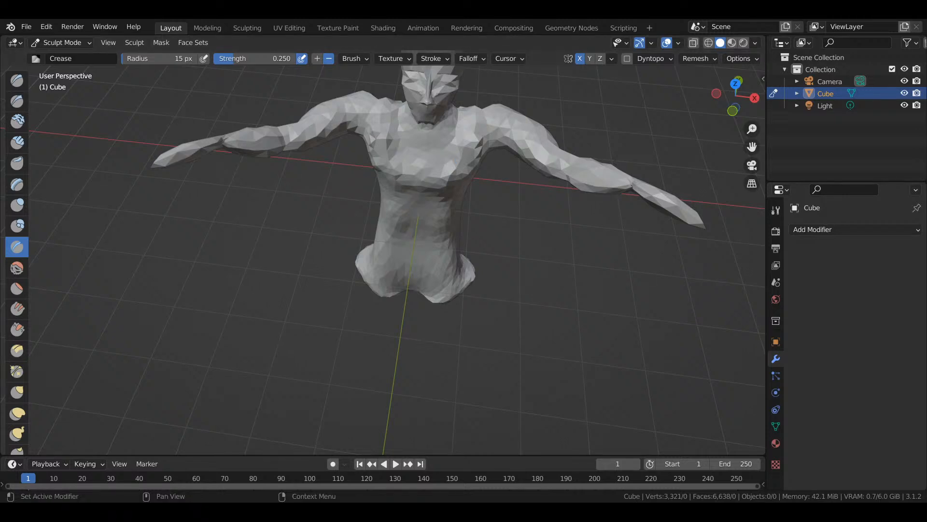
# - Smooth the underside of the upper arm from behind with the Smooth brush at a radius of 45 px
pyautogui.moveTo(735, 95); pyautogui.dragTo(437, 123)
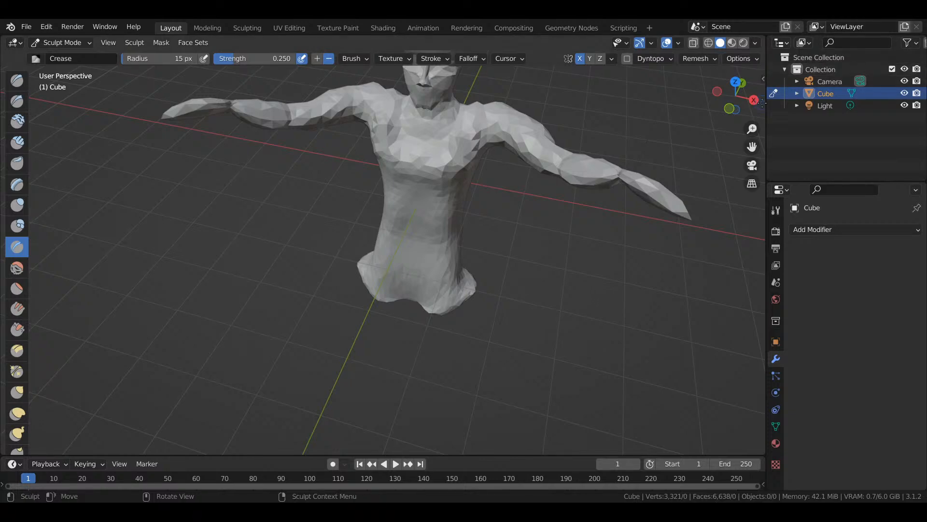
pyautogui.moveTo(754, 103); pyautogui.dragTo(552, 122)
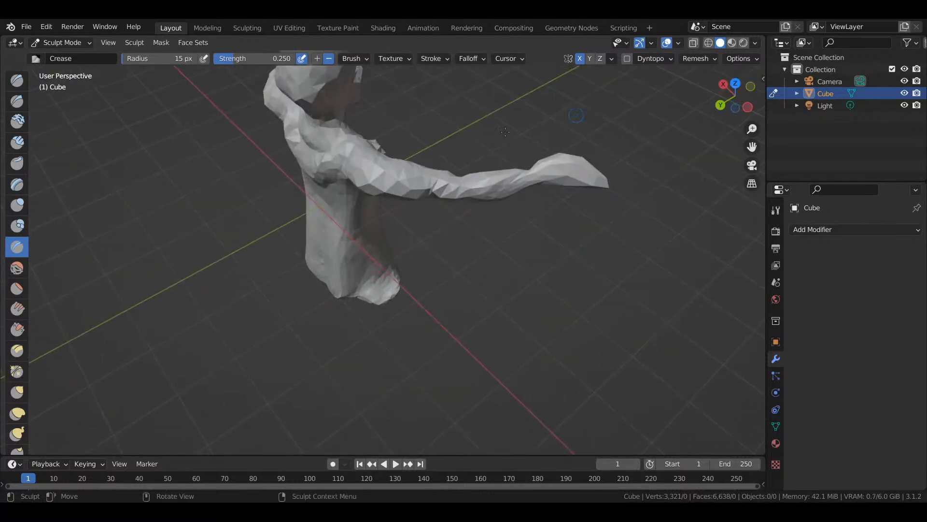
pyautogui.click(17, 267)
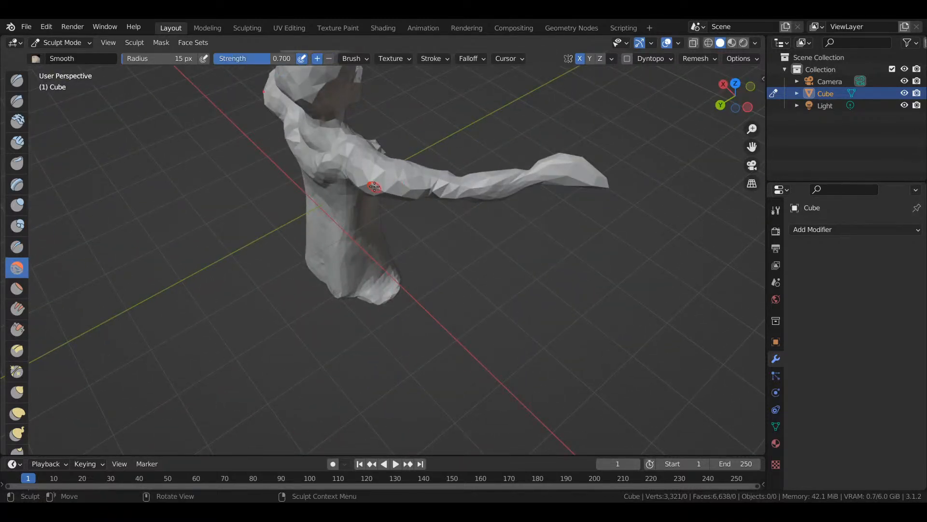
pyautogui.press('f')
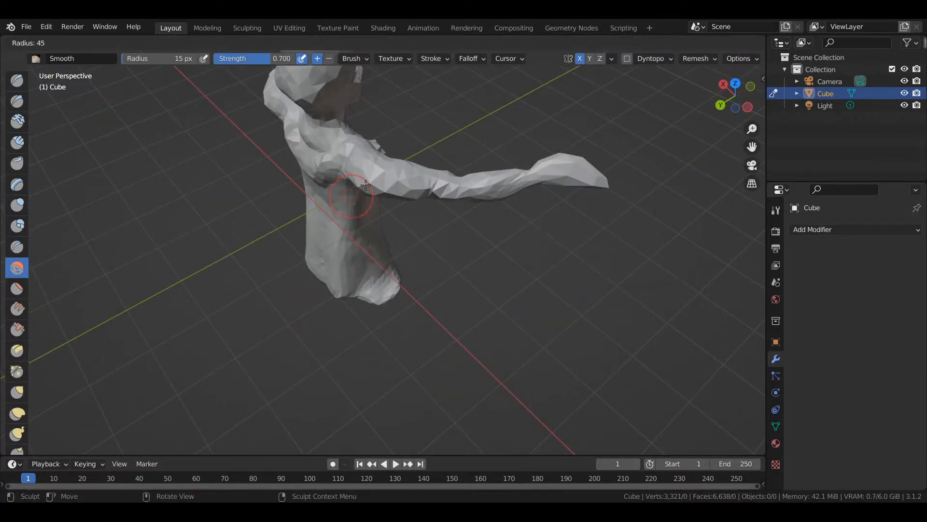
pyautogui.click(378, 191)
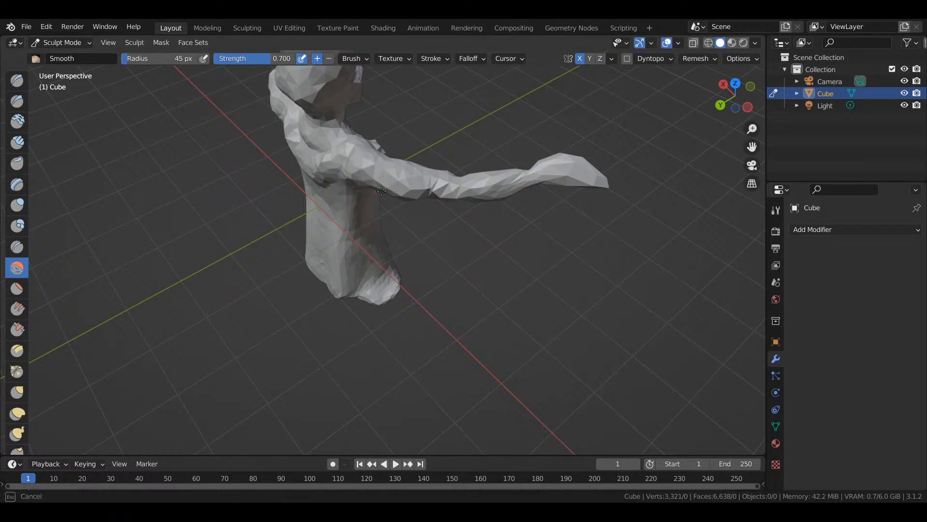
pyautogui.moveTo(402, 192); pyautogui.dragTo(413, 194)
# - Round off the pointed hip sides from the front with the Smooth brush at a radius of 45 px
pyautogui.press('KP_1')
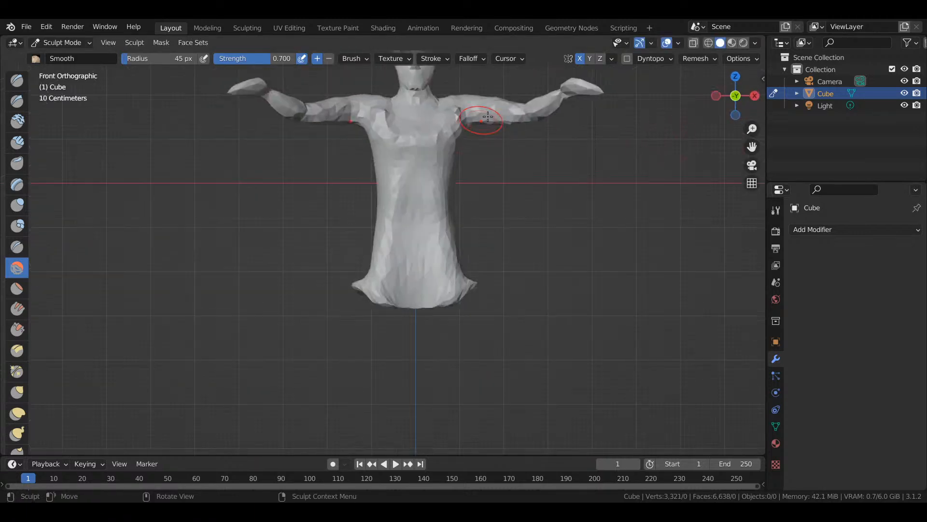
pyautogui.moveTo(736, 95)
pyautogui.mouseDown()
pyautogui.moveTo(821, 103)
pyautogui.moveTo(724, 103)
pyautogui.moveTo(732, 102)
pyautogui.mouseUp()
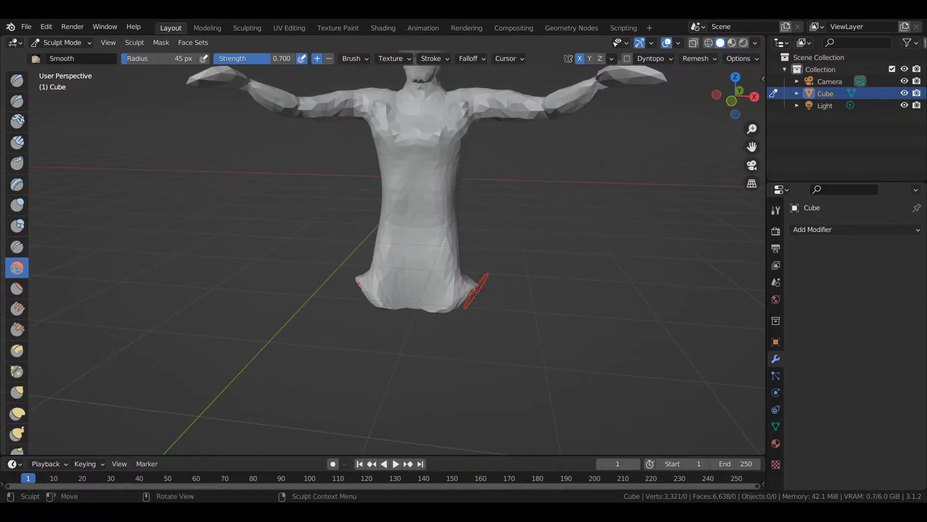
pyautogui.moveTo(475, 290); pyautogui.dragTo(475, 284)
# - Soften the faceted chest muscles with the Smooth brush at a strength of 0.700, working from the front and from above
pyautogui.moveTo(739, 97); pyautogui.dragTo(710, 112)
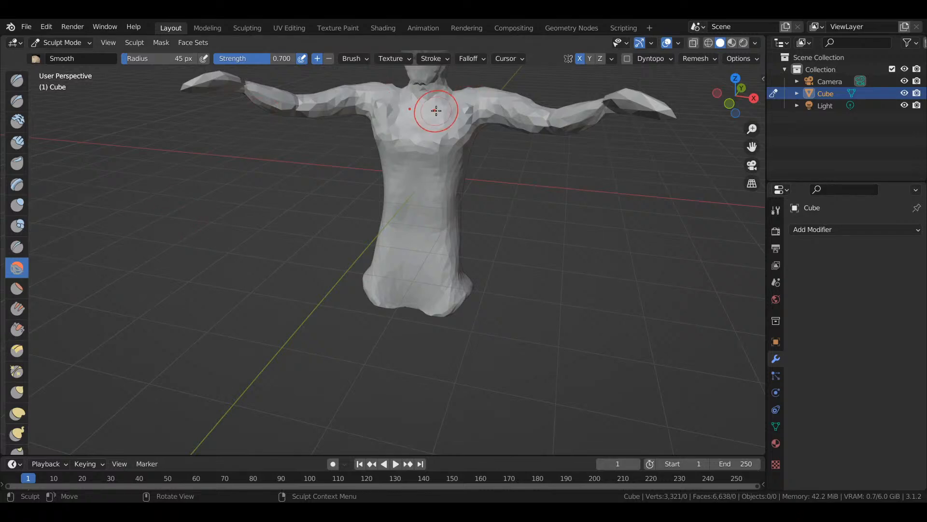
pyautogui.moveTo(414, 103); pyautogui.dragTo(426, 112)
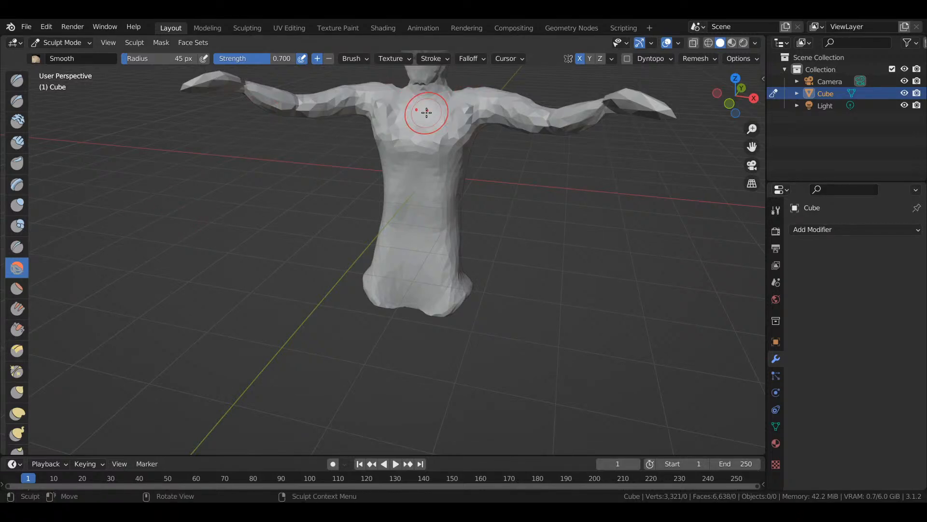
pyautogui.moveTo(750, 87); pyautogui.dragTo(697, 143)
pyautogui.scroll(2, 685, 139)
pyautogui.scroll(-1, 609, 114)
pyautogui.moveTo(730, 72); pyautogui.dragTo(728, 99)
pyautogui.moveTo(518, 147)
pyautogui.mouseDown()
pyautogui.moveTo(447, 160)
pyautogui.moveTo(491, 125)
pyautogui.moveTo(454, 156)
pyautogui.moveTo(468, 154)
pyautogui.mouseUp()
pyautogui.moveTo(394, 144); pyautogui.dragTo(378, 132)
pyautogui.moveTo(378, 132); pyautogui.dragTo(379, 158)
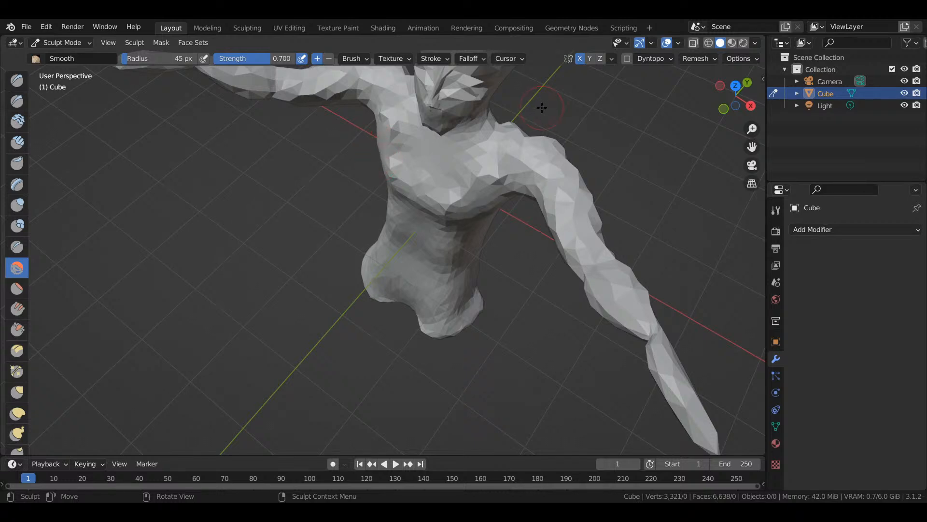
# - Smooth the front of the torso from chest to belly and the tops of the shoulders with the 45 px Smooth brush
pyautogui.press('KP_1')
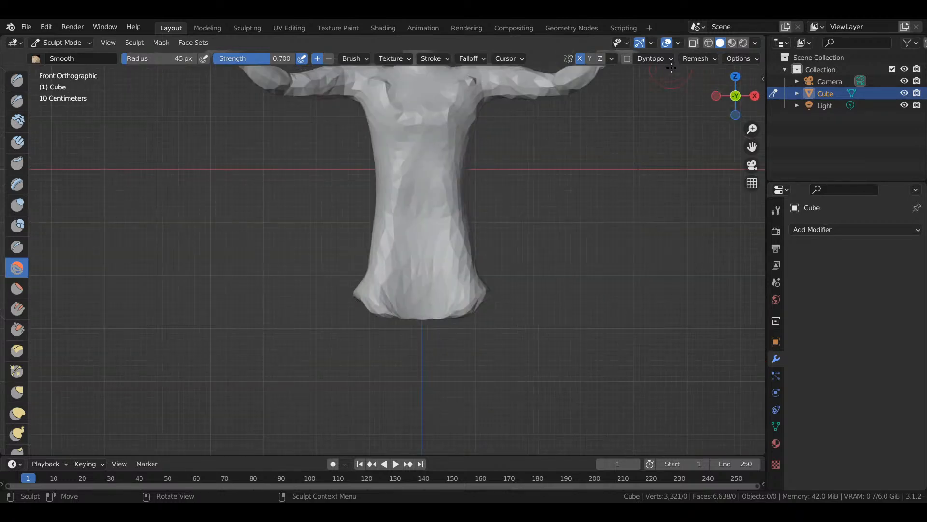
pyautogui.moveTo(734, 95); pyautogui.dragTo(710, 111)
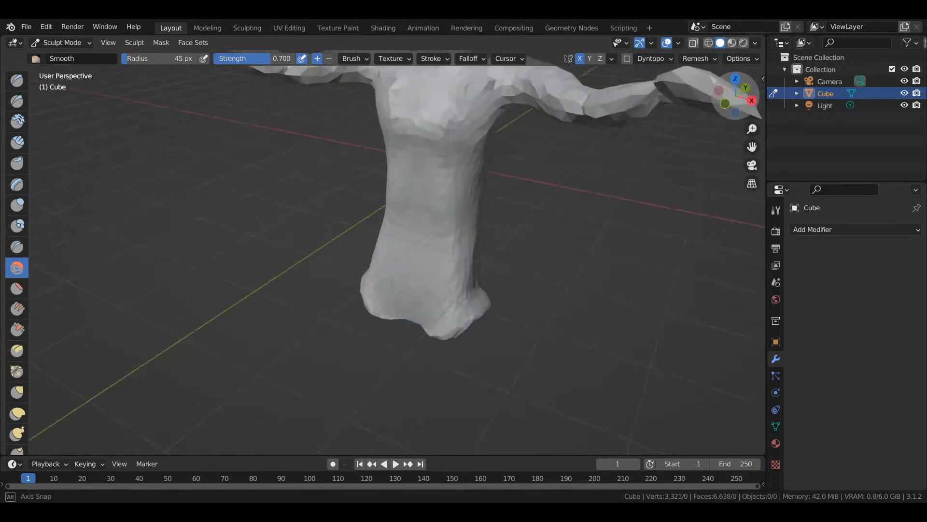
pyautogui.scroll(-3, 430, 164)
pyautogui.moveTo(381, 131); pyautogui.dragTo(403, 186)
pyautogui.moveTo(401, 222); pyautogui.dragTo(397, 212)
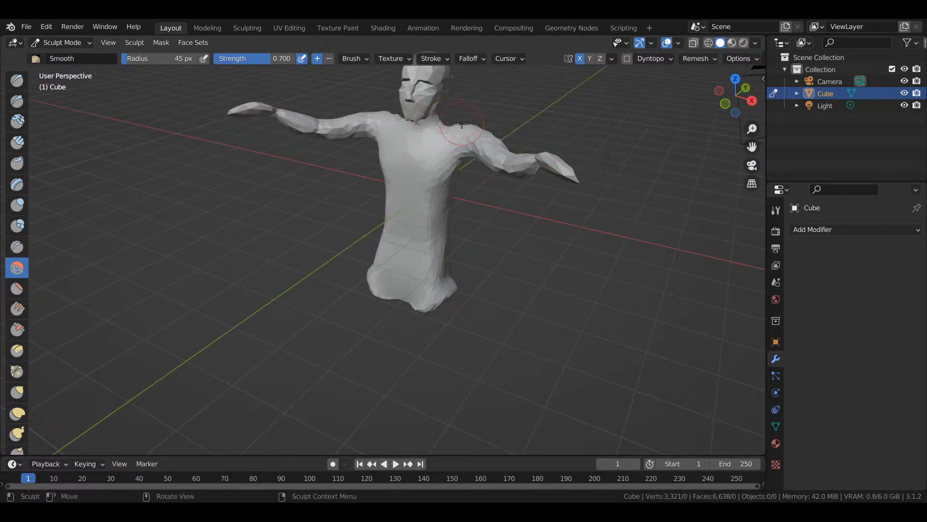
pyautogui.moveTo(461, 126); pyautogui.dragTo(455, 128)
pyautogui.moveTo(382, 113); pyautogui.dragTo(385, 113)
# - Smooth the lower back from behind with the Smooth brush at a radius of 45 px
pyautogui.moveTo(736, 97)
pyautogui.mouseDown()
pyautogui.moveTo(700, 116)
pyautogui.moveTo(691, 100)
pyautogui.mouseUp()
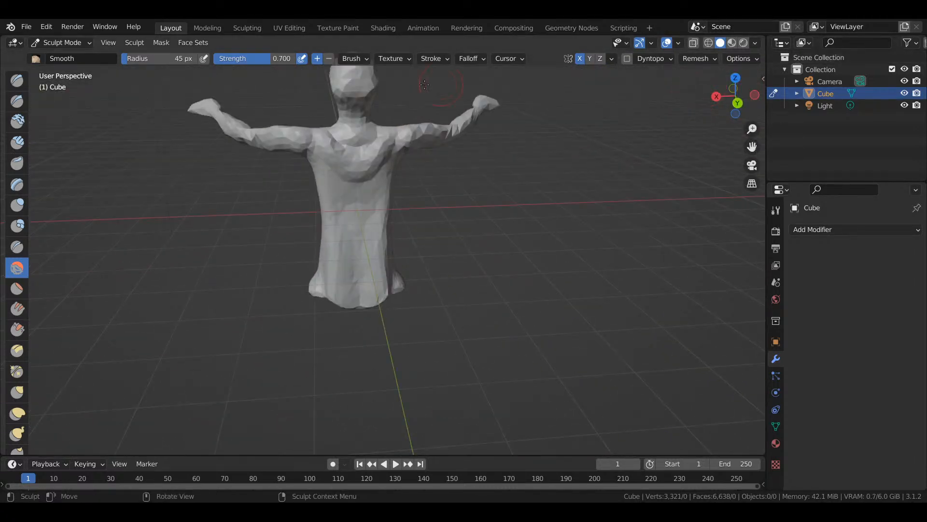
pyautogui.scroll(2, 266, 148)
pyautogui.moveTo(382, 186)
pyautogui.mouseDown()
pyautogui.moveTo(331, 166)
pyautogui.moveTo(311, 180)
pyautogui.moveTo(308, 305)
pyautogui.mouseUp()
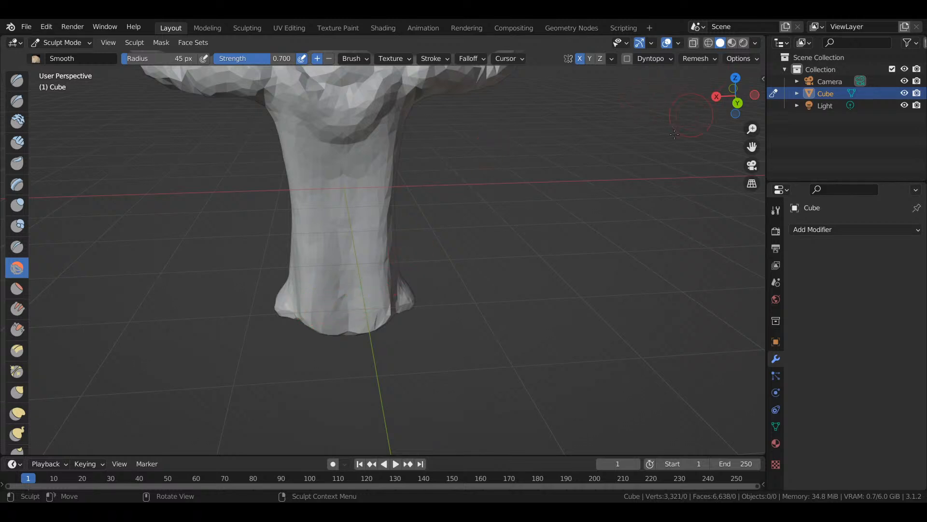
# - Carve a centre crease up the lower back with the Crease brush at a radius of 45 px and a strength of 0.250
pyautogui.click(17, 247)
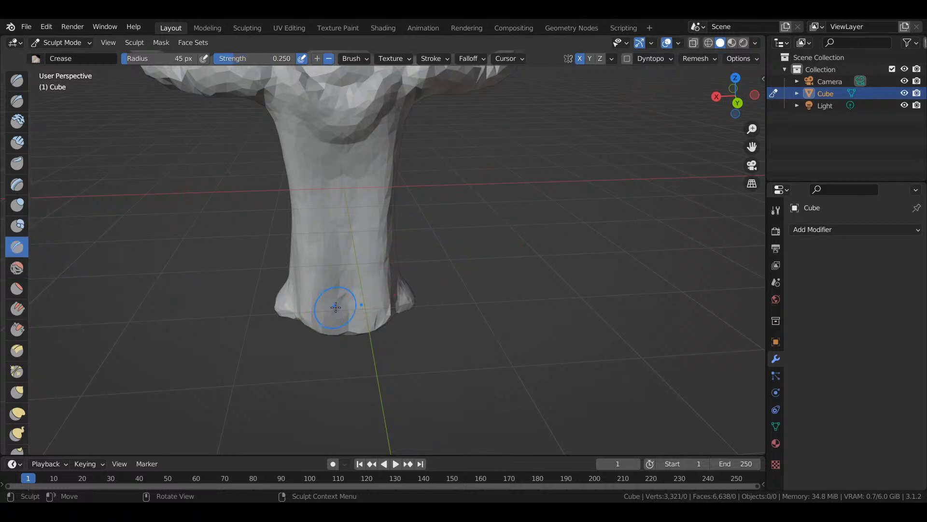
pyautogui.moveTo(345, 329)
pyautogui.mouseDown()
pyautogui.moveTo(352, 263)
pyautogui.moveTo(350, 306)
pyautogui.mouseUp()
pyautogui.moveTo(350, 245); pyautogui.dragTo(342, 308)
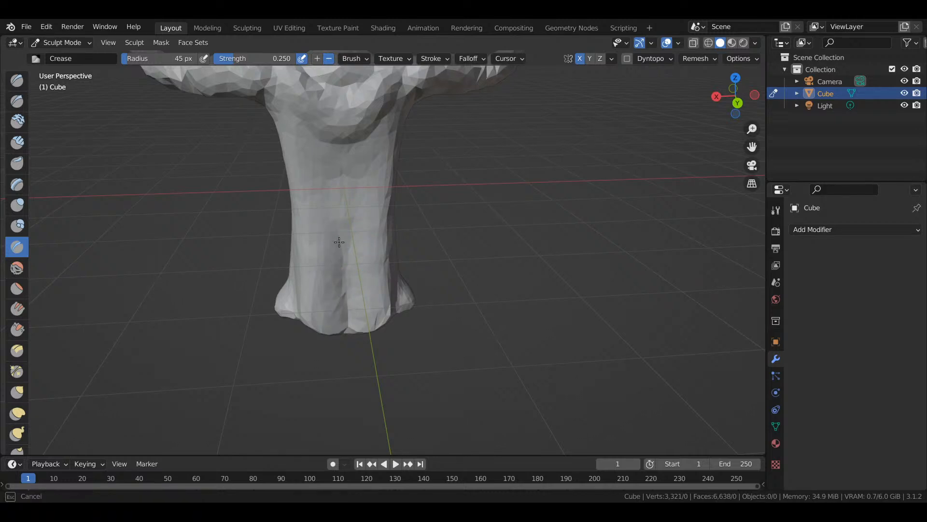
pyautogui.moveTo(337, 207); pyautogui.dragTo(333, 199)
# - Carve a crease across the back below the shoulder blades and down both sides with the 45 px Crease brush
pyautogui.moveTo(341, 153)
pyautogui.mouseDown()
pyautogui.moveTo(340, 184)
pyautogui.moveTo(358, 173)
pyautogui.mouseUp()
pyautogui.moveTo(299, 165); pyautogui.dragTo(298, 165)
pyautogui.moveTo(299, 164); pyautogui.dragTo(300, 163)
pyautogui.moveTo(358, 175)
pyautogui.mouseDown()
pyautogui.moveTo(371, 169)
pyautogui.moveTo(372, 198)
pyautogui.mouseUp()
pyautogui.moveTo(370, 251); pyautogui.dragTo(370, 261)
pyautogui.moveTo(371, 166); pyautogui.dragTo(372, 207)
pyautogui.moveTo(370, 262); pyautogui.dragTo(372, 248)
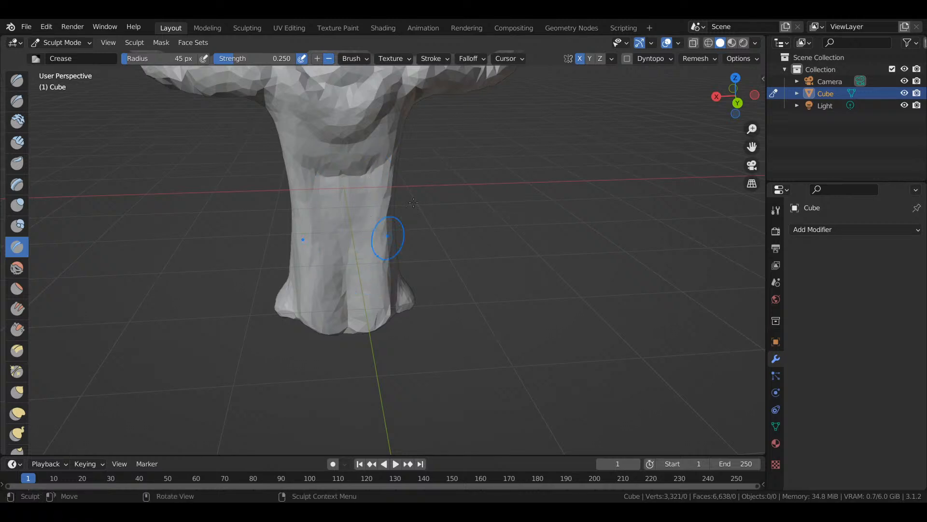
# - Carve a crease across the upper chest near the shoulder from the front with the Crease brush at 45 px
pyautogui.moveTo(733, 107)
pyautogui.mouseDown()
pyautogui.moveTo(743, 107)
pyautogui.moveTo(546, 126)
pyautogui.moveTo(546, 112)
pyautogui.mouseUp()
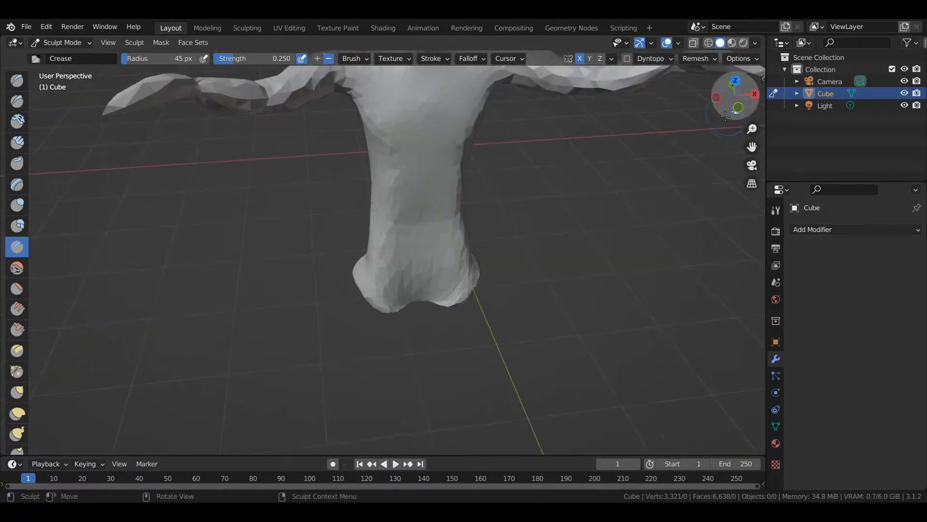
pyautogui.scroll(-2, 608, 184)
pyautogui.moveTo(399, 121)
pyautogui.mouseDown()
pyautogui.moveTo(381, 128)
pyautogui.moveTo(435, 116)
pyautogui.moveTo(431, 130)
pyautogui.moveTo(386, 122)
pyautogui.moveTo(372, 134)
pyautogui.mouseUp()
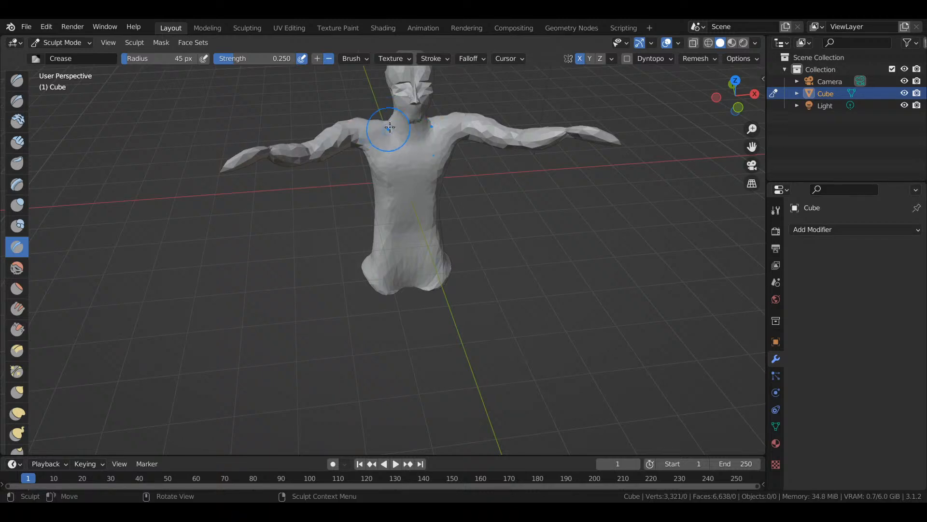
pyautogui.moveTo(735, 96); pyautogui.dragTo(570, 105)
pyautogui.scroll(2, 435, 121)
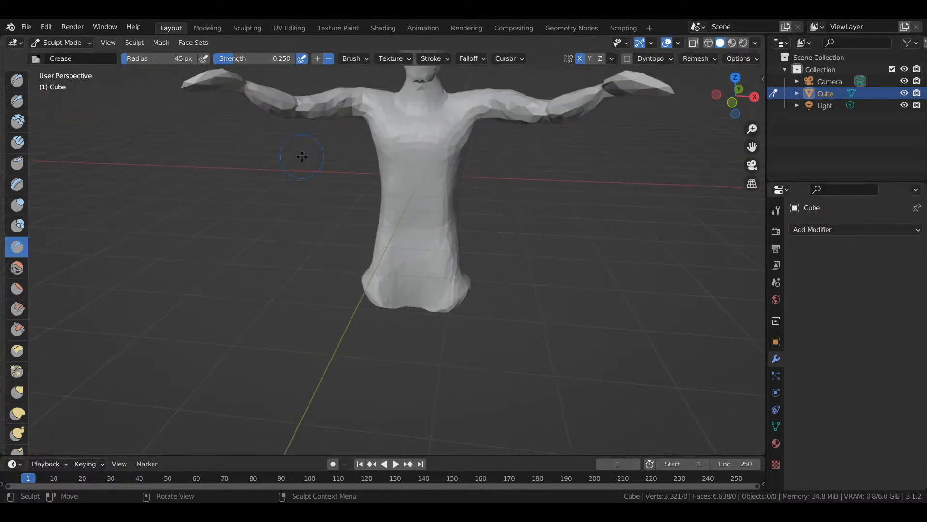
# - Reshape the base of the neck and the lower edge of the pelvis with the Grab brush at 45 px and strength 0.400
pyautogui.click(17, 391)
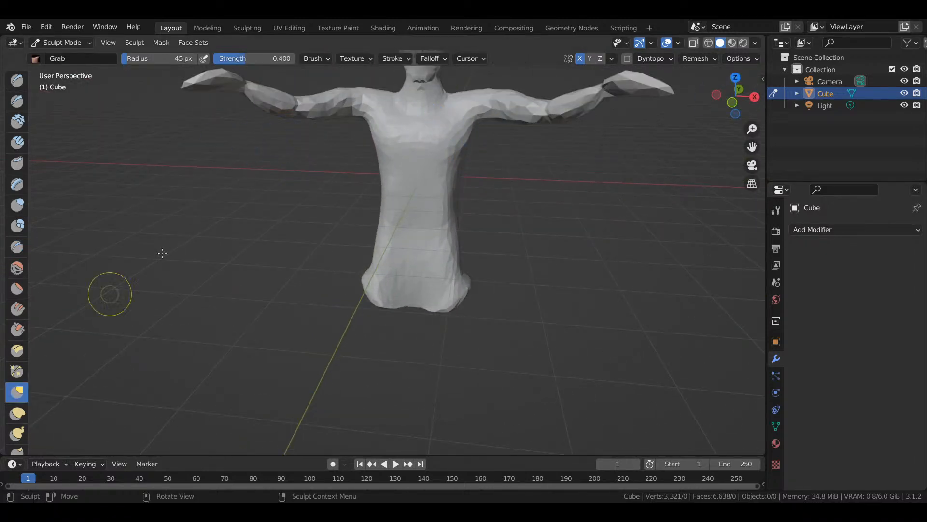
pyautogui.moveTo(438, 91)
pyautogui.mouseDown()
pyautogui.moveTo(425, 90)
pyautogui.moveTo(449, 96)
pyautogui.moveTo(430, 98)
pyautogui.moveTo(435, 89)
pyautogui.mouseUp()
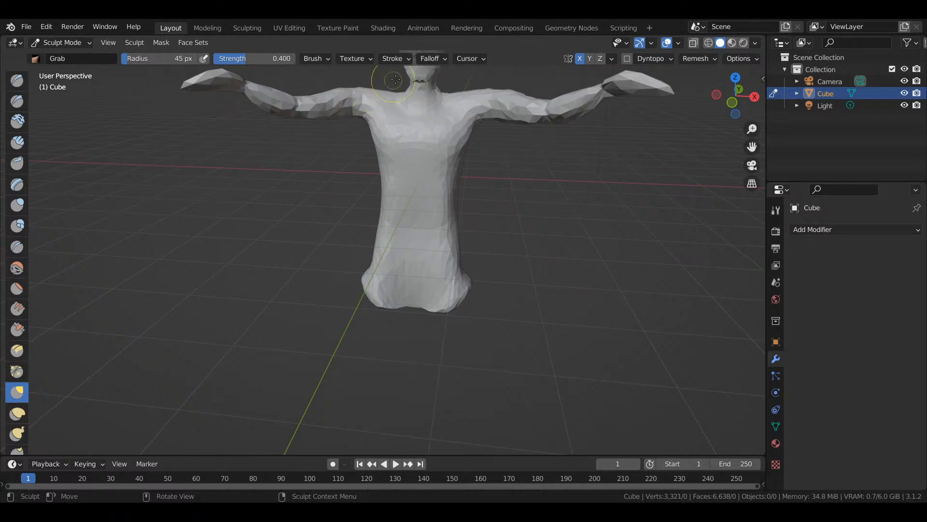
pyautogui.moveTo(429, 84); pyautogui.dragTo(442, 92)
pyautogui.moveTo(409, 298)
pyautogui.mouseDown()
pyautogui.moveTo(438, 296)
pyautogui.moveTo(415, 303)
pyautogui.mouseUp()
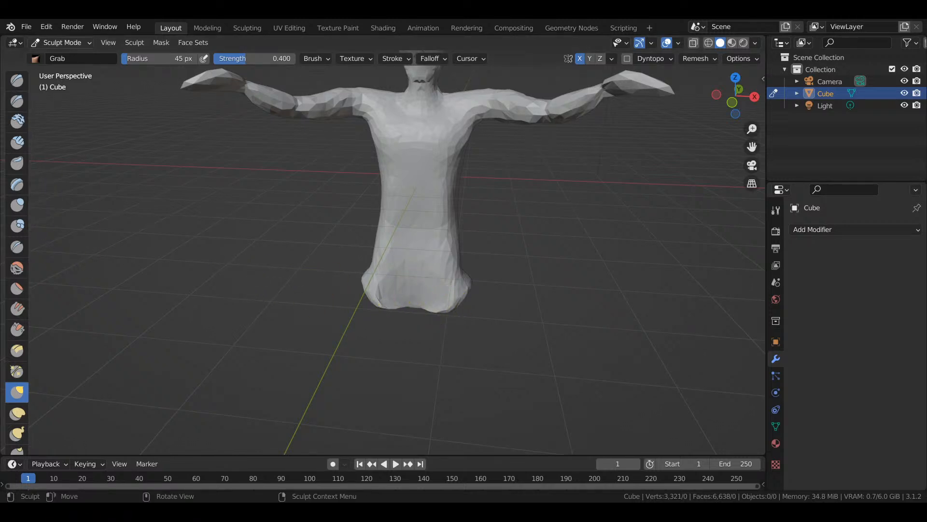
# - Carve vertical creases down the front of the pelvis and the outer hip with the Crease brush at 45 px and strength 0.250
pyautogui.click(17, 247)
pyautogui.moveTo(417, 242); pyautogui.dragTo(422, 308)
pyautogui.moveTo(418, 268); pyautogui.dragTo(421, 302)
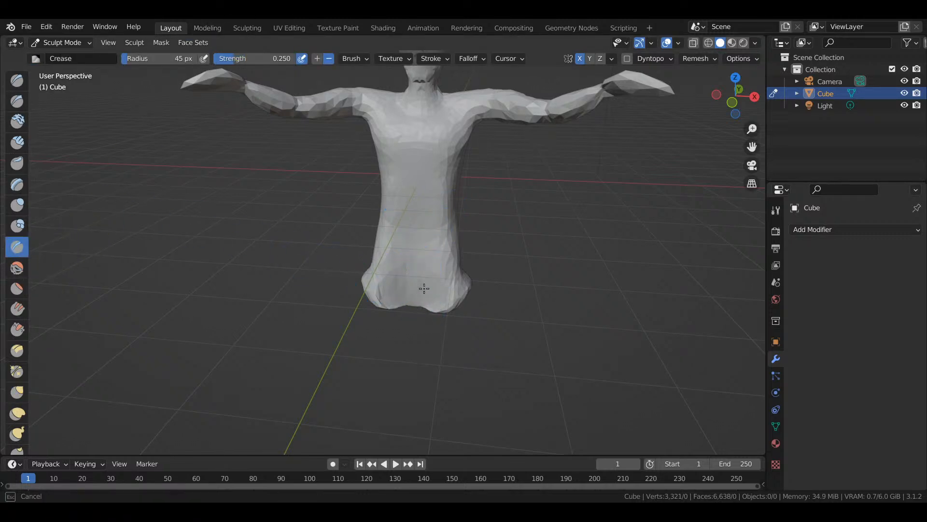
pyautogui.moveTo(421, 249); pyautogui.dragTo(424, 302)
pyautogui.moveTo(442, 243)
pyautogui.mouseDown()
pyautogui.moveTo(441, 234)
pyautogui.moveTo(459, 312)
pyautogui.mouseUp()
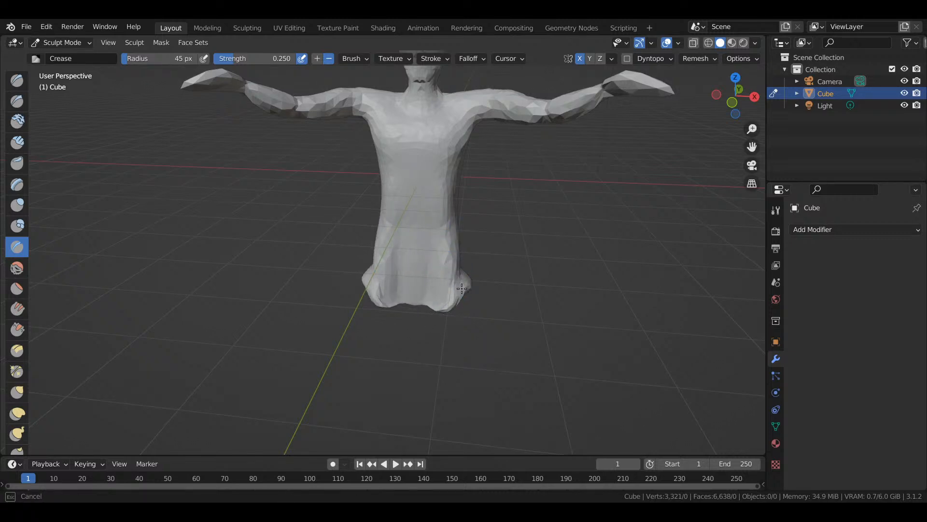
pyautogui.moveTo(467, 276); pyautogui.dragTo(468, 285)
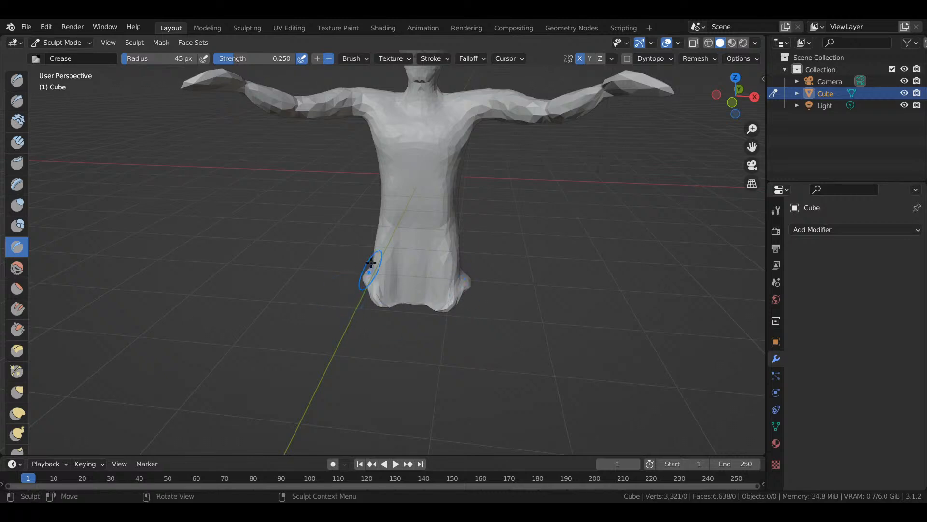
# - Carve creases along the abdomen, beneath the chest and around the collarbones with the 45 px Crease brush
pyautogui.moveTo(405, 172); pyautogui.dragTo(399, 244)
pyautogui.moveTo(380, 157); pyautogui.dragTo(381, 158)
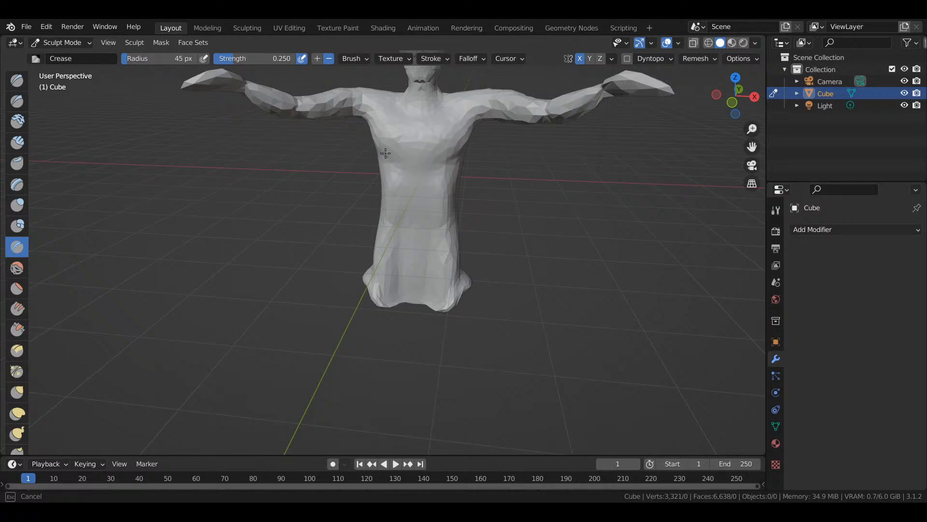
pyautogui.moveTo(416, 155); pyautogui.dragTo(418, 157)
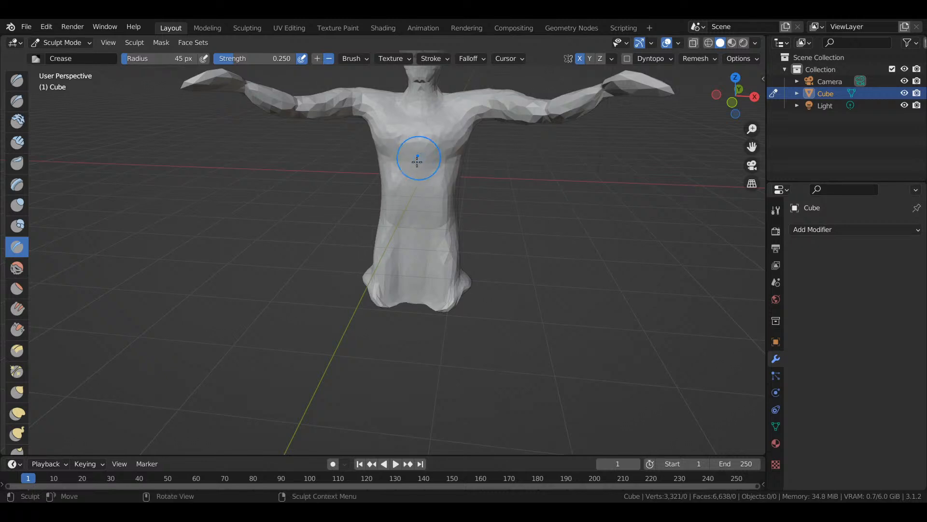
pyautogui.moveTo(393, 96); pyautogui.dragTo(394, 100)
pyautogui.moveTo(458, 101); pyautogui.dragTo(459, 98)
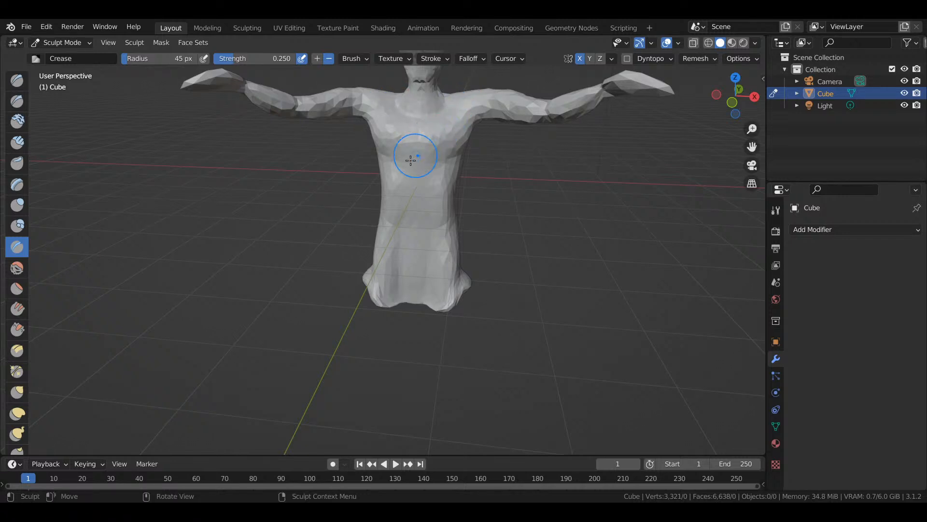
pyautogui.moveTo(410, 118)
pyautogui.mouseDown()
pyautogui.moveTo(406, 92)
pyautogui.moveTo(418, 108)
pyautogui.mouseUp()
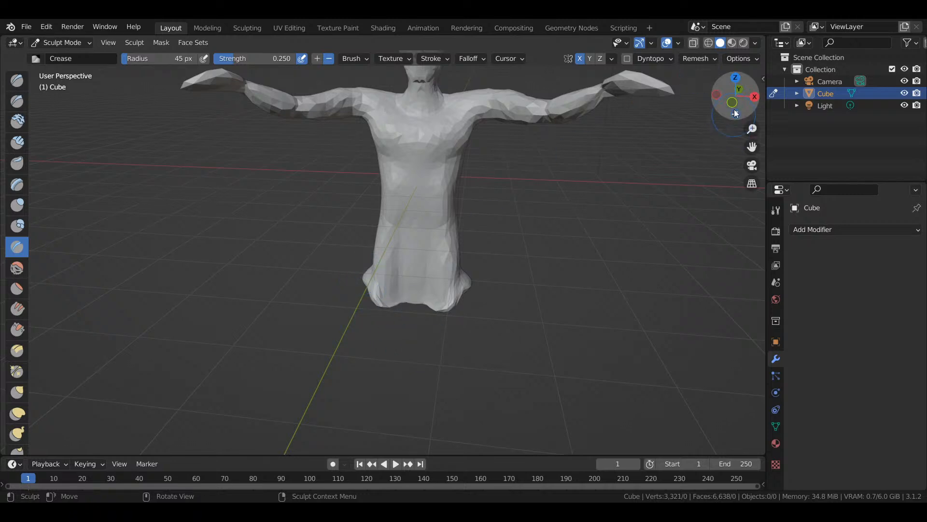
# - Smooth the shoulder and upper arm from the front with the Smooth brush at 45 px and strength 0.700
pyautogui.moveTo(733, 102)
pyautogui.mouseDown()
pyautogui.moveTo(924, 110)
pyautogui.moveTo(842, 125)
pyautogui.moveTo(490, 117)
pyautogui.moveTo(432, 133)
pyautogui.moveTo(485, 110)
pyautogui.moveTo(453, 131)
pyautogui.moveTo(483, 118)
pyautogui.moveTo(570, 122)
pyautogui.moveTo(358, 121)
pyautogui.moveTo(439, 130)
pyautogui.moveTo(490, 120)
pyautogui.moveTo(727, 118)
pyautogui.moveTo(149, 194)
pyautogui.moveTo(193, 220)
pyautogui.moveTo(243, 228)
pyautogui.mouseUp()
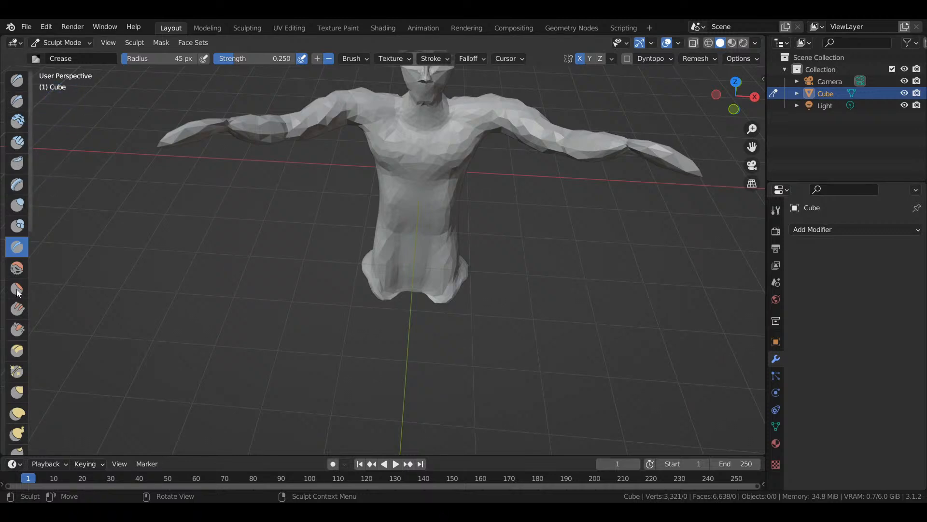
pyautogui.click(17, 268)
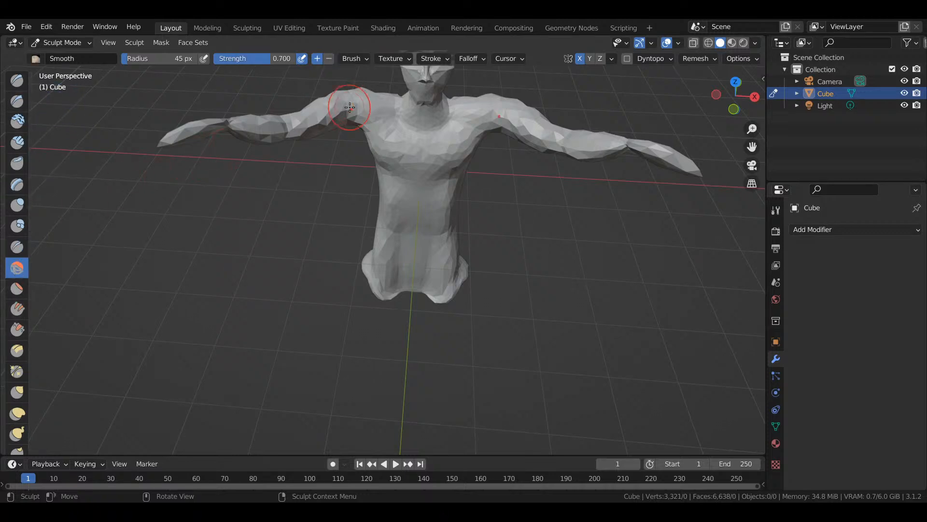
pyautogui.moveTo(341, 111)
pyautogui.mouseDown()
pyautogui.moveTo(321, 108)
pyautogui.moveTo(351, 105)
pyautogui.mouseUp()
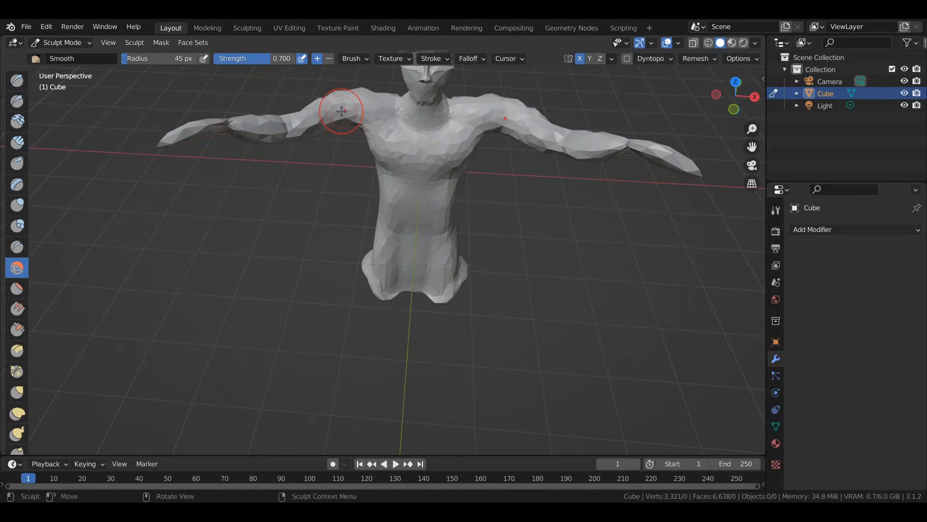
pyautogui.scroll(3, 341, 90)
pyautogui.scroll(-2, 341, 90)
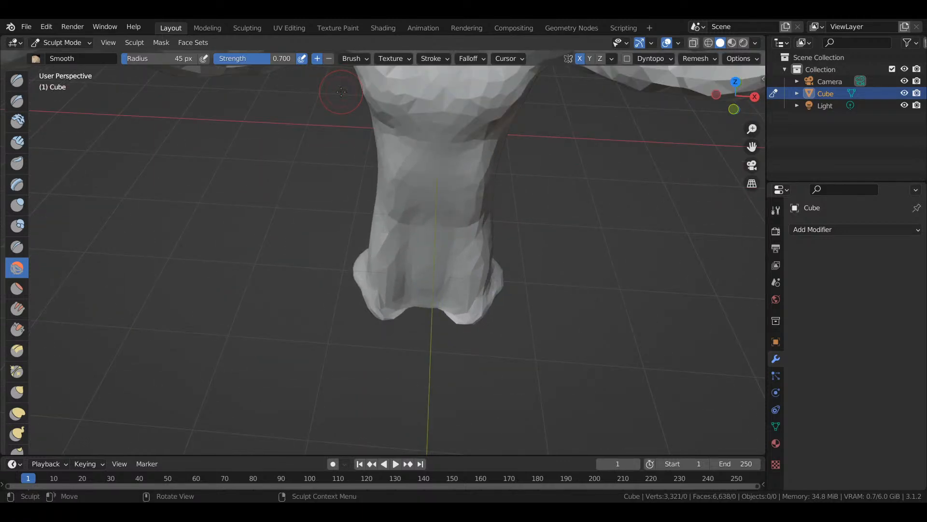
pyautogui.keyDown('shift'); pyautogui.moveTo(325, 121); pyautogui.dragTo(407, 194, button='middle'); pyautogui.keyUp('shift')
pyautogui.moveTo(431, 181)
pyautogui.mouseDown()
pyautogui.moveTo(456, 180)
pyautogui.moveTo(401, 162)
pyautogui.mouseUp()
pyautogui.moveTo(488, 169); pyautogui.dragTo(478, 170)
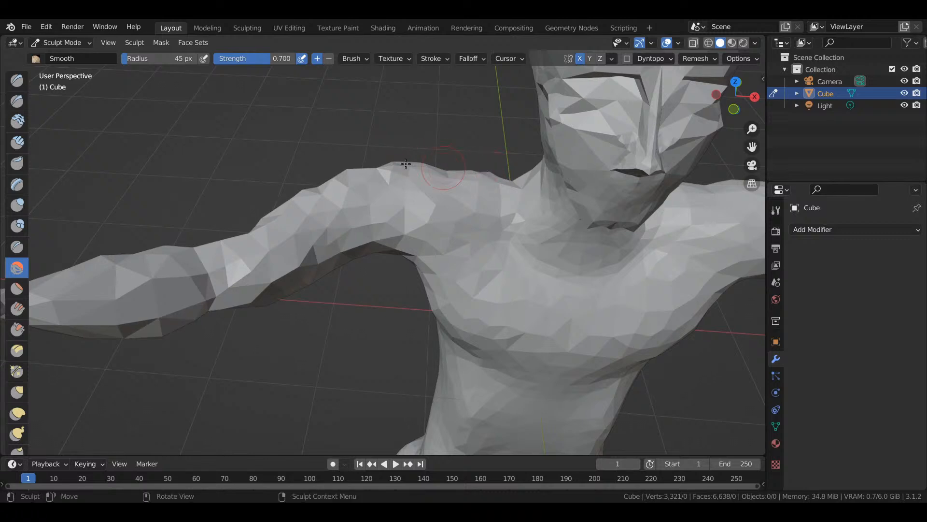
pyautogui.moveTo(342, 162); pyautogui.dragTo(349, 169)
pyautogui.moveTo(345, 165); pyautogui.dragTo(352, 172)
pyautogui.moveTo(348, 167)
pyautogui.mouseDown()
pyautogui.moveTo(352, 176)
pyautogui.moveTo(312, 192)
pyautogui.mouseUp()
pyautogui.moveTo(404, 225)
pyautogui.mouseDown()
pyautogui.moveTo(445, 214)
pyautogui.moveTo(470, 225)
pyautogui.moveTo(488, 259)
pyautogui.moveTo(399, 207)
pyautogui.moveTo(342, 218)
pyautogui.moveTo(362, 196)
pyautogui.moveTo(339, 206)
pyautogui.mouseUp()
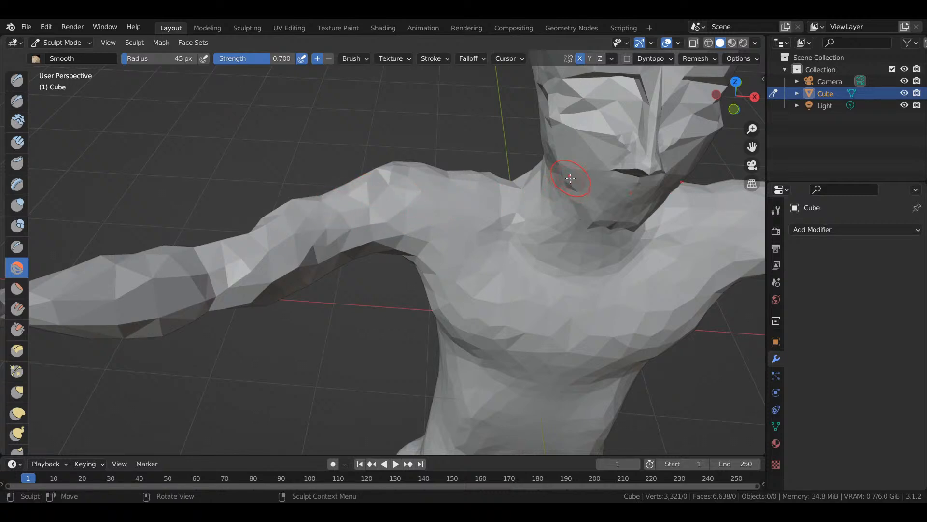
# - Smooth the jaw, then try smoothing the outer lower chest, enlarging the Smooth brush radius to 110 px
pyautogui.moveTo(642, 198); pyautogui.dragTo(583, 204)
pyautogui.moveTo(466, 314)
pyautogui.mouseDown()
pyautogui.moveTo(455, 282)
pyautogui.moveTo(468, 280)
pyautogui.moveTo(449, 294)
pyautogui.moveTo(464, 298)
pyautogui.moveTo(452, 321)
pyautogui.mouseUp()
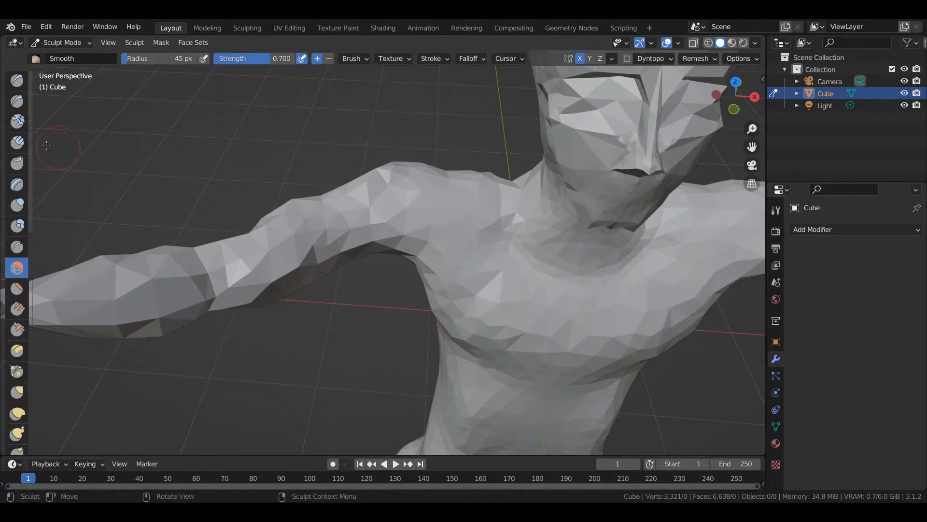
pyautogui.hotkey('ctrl', 'z')
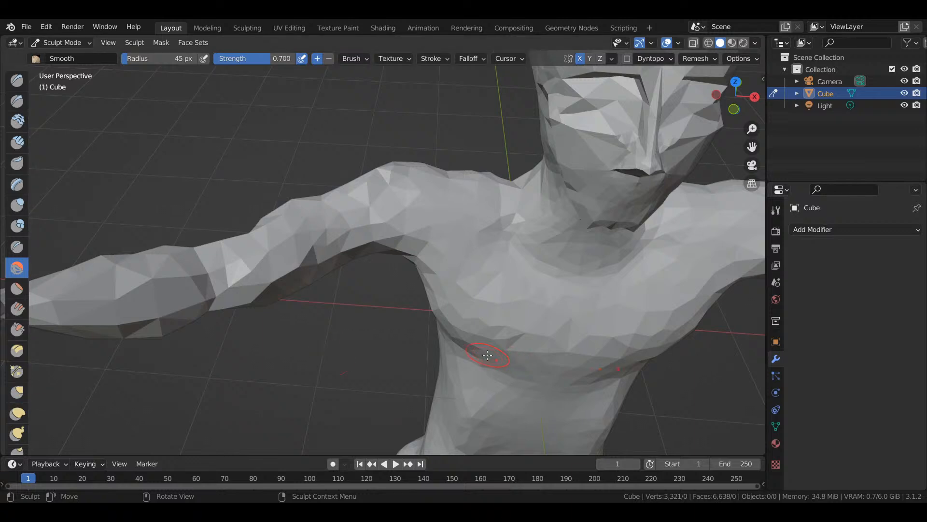
pyautogui.press('f')
pyautogui.moveTo(468, 315); pyautogui.dragTo(451, 329)
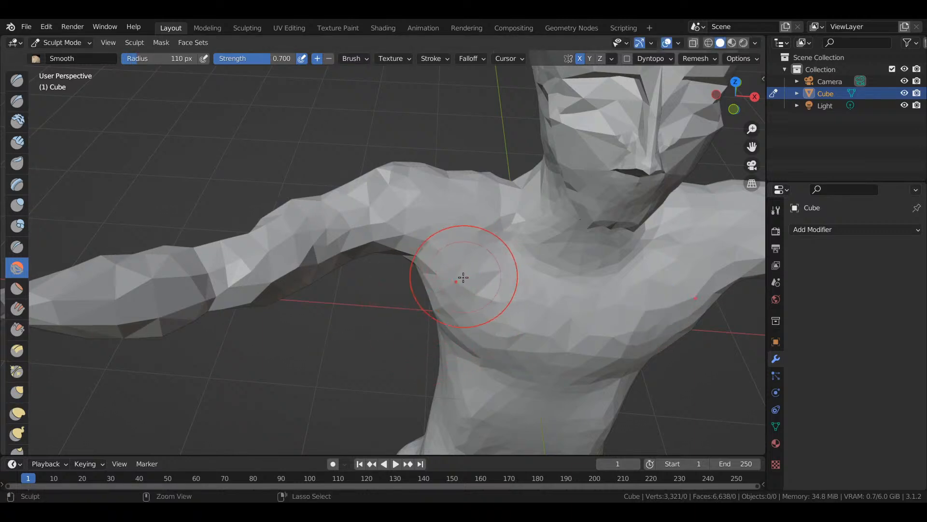
pyautogui.hotkey('ctrl', 'z')
# - Smooth the side of the neck and the top of the chest with the 110 px Smooth brush
pyautogui.moveTo(540, 216); pyautogui.dragTo(540, 216)
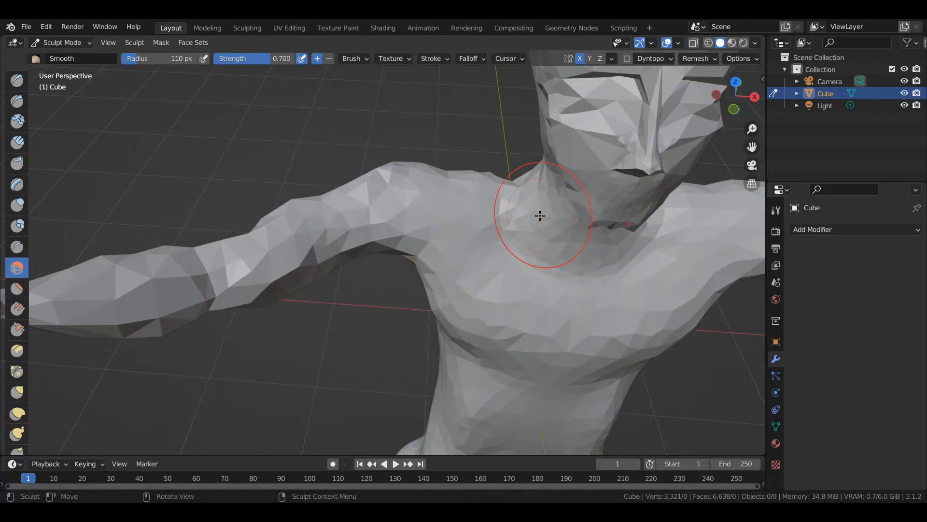
pyautogui.click(583, 252)
pyautogui.click(584, 252)
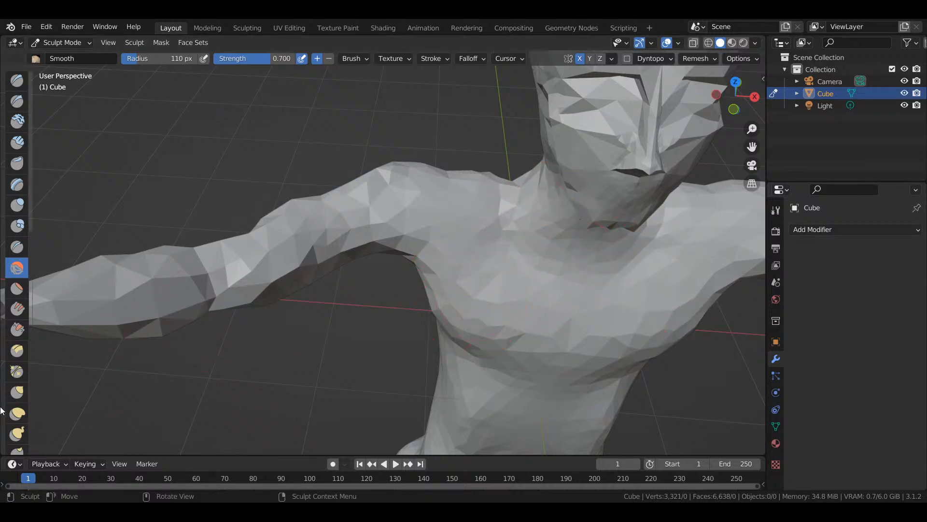
# - Reshape the lower chest and the sides of the ribcage with the Elastic Deform brush at 110 px and strength 0.500
pyautogui.click(17, 413)
pyautogui.moveTo(489, 321); pyautogui.dragTo(512, 385)
pyautogui.moveTo(446, 377)
pyautogui.mouseDown()
pyautogui.moveTo(420, 393)
pyautogui.moveTo(398, 393)
pyautogui.moveTo(412, 382)
pyautogui.mouseUp()
pyautogui.scroll(-3, 318, 327)
pyautogui.moveTo(517, 410)
pyautogui.mouseDown()
pyautogui.moveTo(526, 414)
pyautogui.moveTo(512, 378)
pyautogui.moveTo(540, 404)
pyautogui.moveTo(529, 415)
pyautogui.moveTo(563, 425)
pyautogui.moveTo(484, 339)
pyautogui.mouseUp()
pyautogui.moveTo(464, 373); pyautogui.dragTo(458, 348)
pyautogui.moveTo(441, 305)
pyautogui.mouseDown()
pyautogui.moveTo(415, 316)
pyautogui.moveTo(424, 332)
pyautogui.mouseUp()
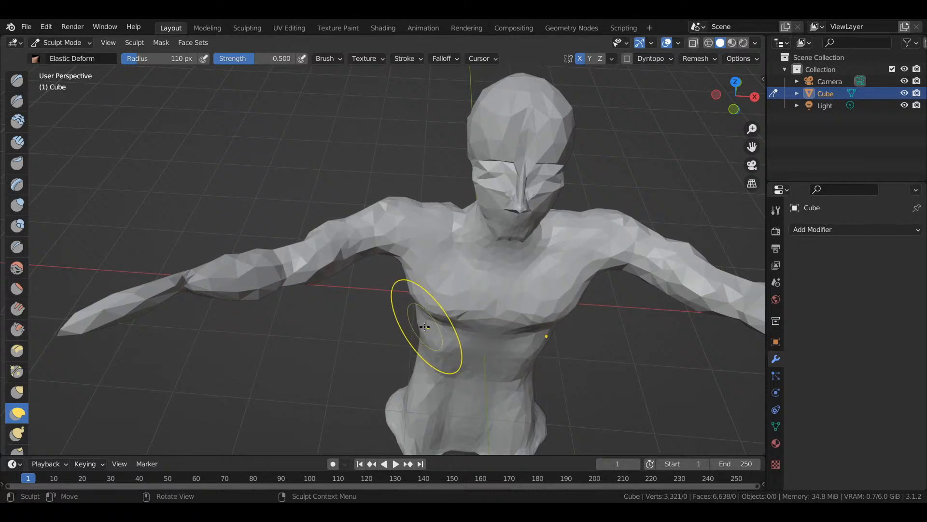
# - Reshape the waist, belly and buttocks profile in the right side view with the 110 px Elastic Deform brush
pyautogui.press('KP_3')
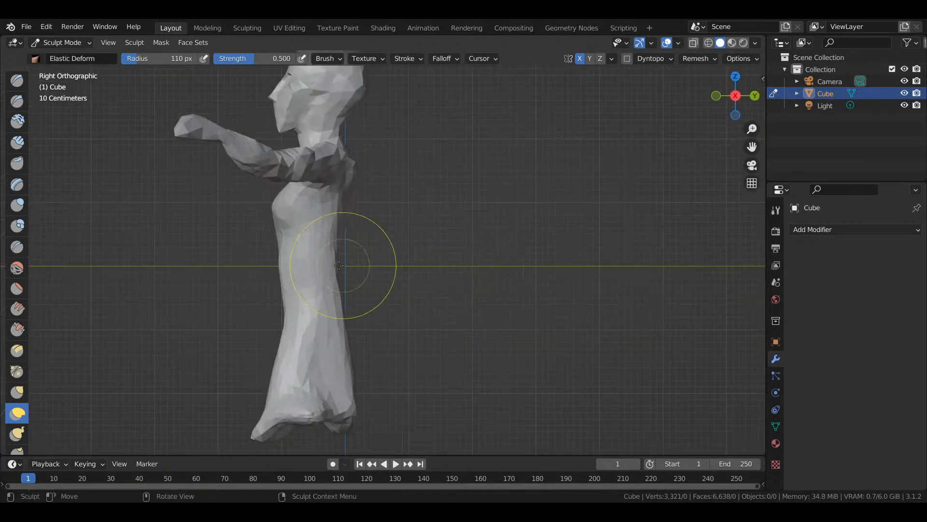
pyautogui.moveTo(304, 259)
pyautogui.mouseDown()
pyautogui.moveTo(296, 263)
pyautogui.moveTo(341, 275)
pyautogui.moveTo(371, 313)
pyautogui.moveTo(334, 316)
pyautogui.moveTo(405, 308)
pyautogui.moveTo(383, 311)
pyautogui.moveTo(385, 336)
pyautogui.moveTo(360, 347)
pyautogui.mouseUp()
pyautogui.moveTo(316, 319)
pyautogui.mouseDown()
pyautogui.moveTo(283, 320)
pyautogui.moveTo(300, 320)
pyautogui.moveTo(293, 311)
pyautogui.mouseUp()
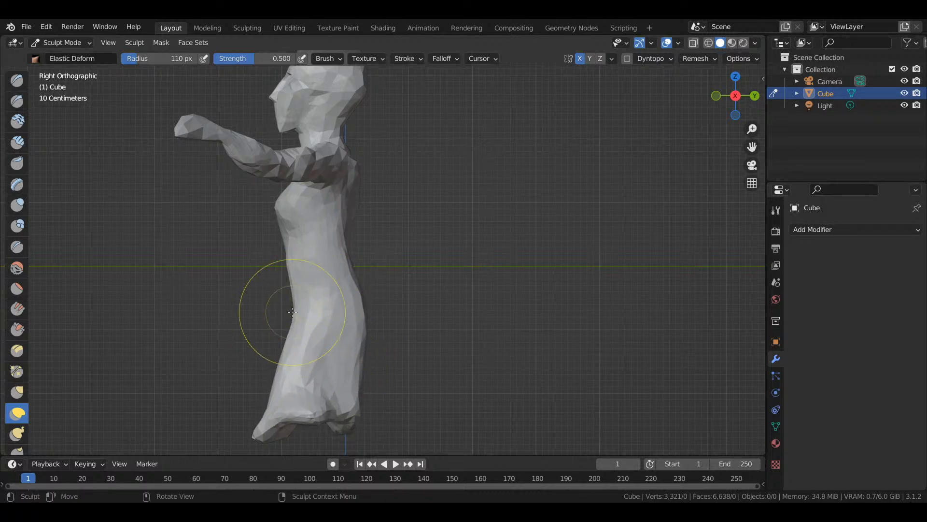
pyautogui.moveTo(315, 351)
pyautogui.mouseDown()
pyautogui.moveTo(310, 404)
pyautogui.moveTo(399, 427)
pyautogui.mouseUp()
pyautogui.moveTo(317, 327); pyautogui.dragTo(278, 374)
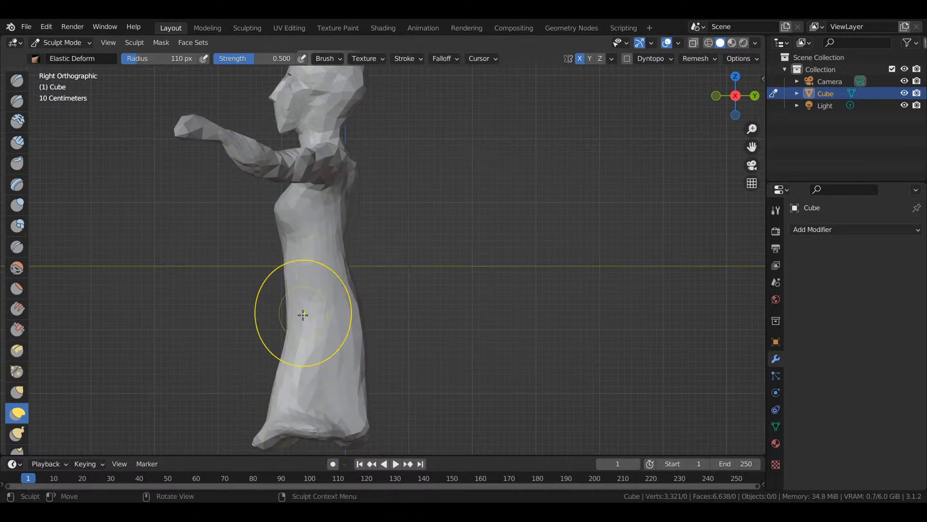
pyautogui.moveTo(294, 338)
pyautogui.mouseDown()
pyautogui.moveTo(279, 352)
pyautogui.moveTo(287, 349)
pyautogui.mouseUp()
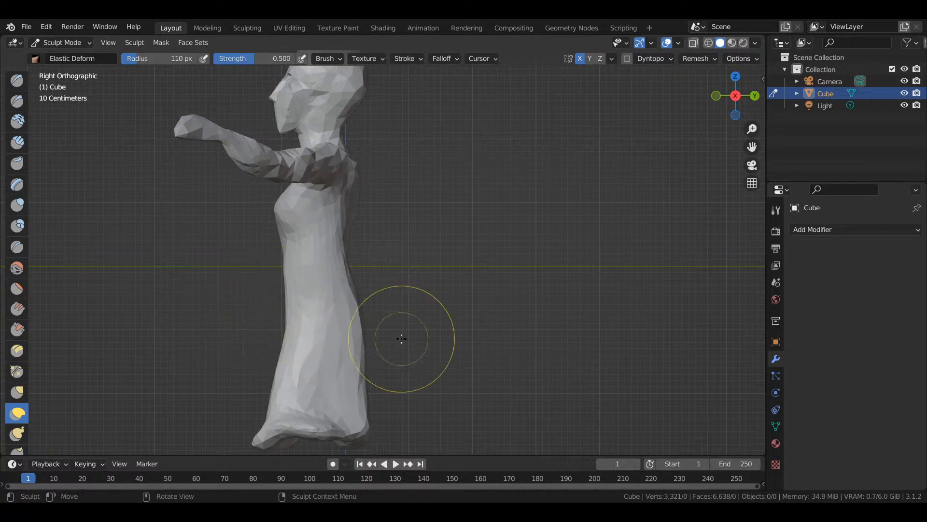
# - Carve a crease at the front of the waist in the side view with the Crease brush at 110 px and strength 0.250
pyautogui.click(17, 247)
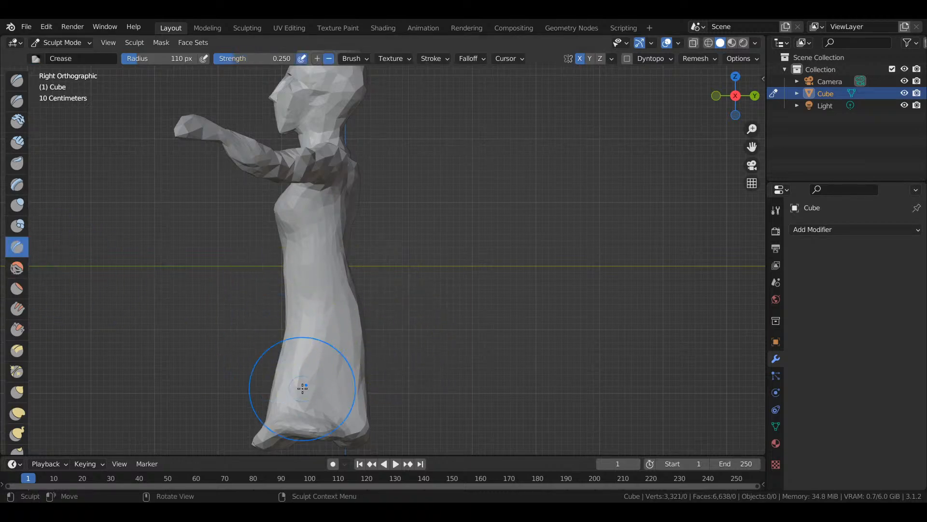
pyautogui.moveTo(285, 331); pyautogui.dragTo(289, 328)
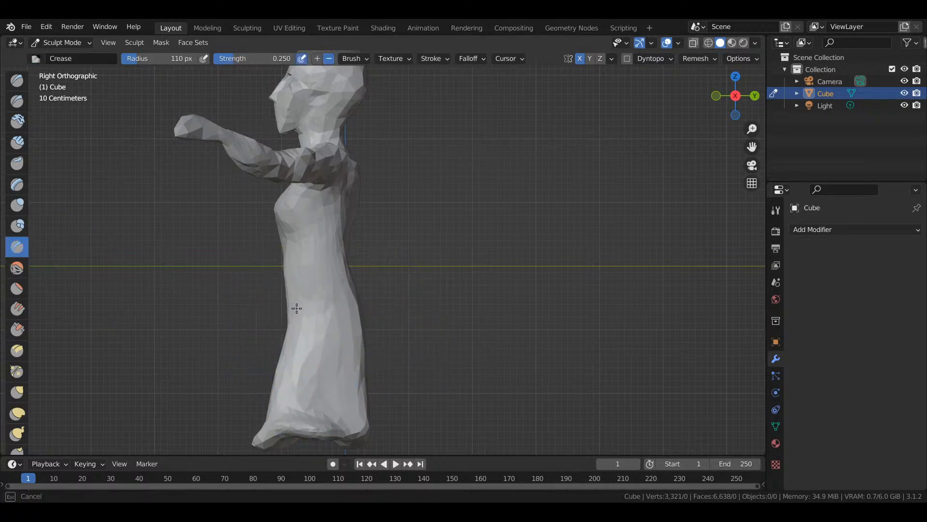
pyautogui.moveTo(289, 330); pyautogui.dragTo(289, 331)
# - Carve creases up the side of the hip to the waist from a three-quarter front view with the 110 px Crease brush
pyautogui.scroll(2, 280, 275)
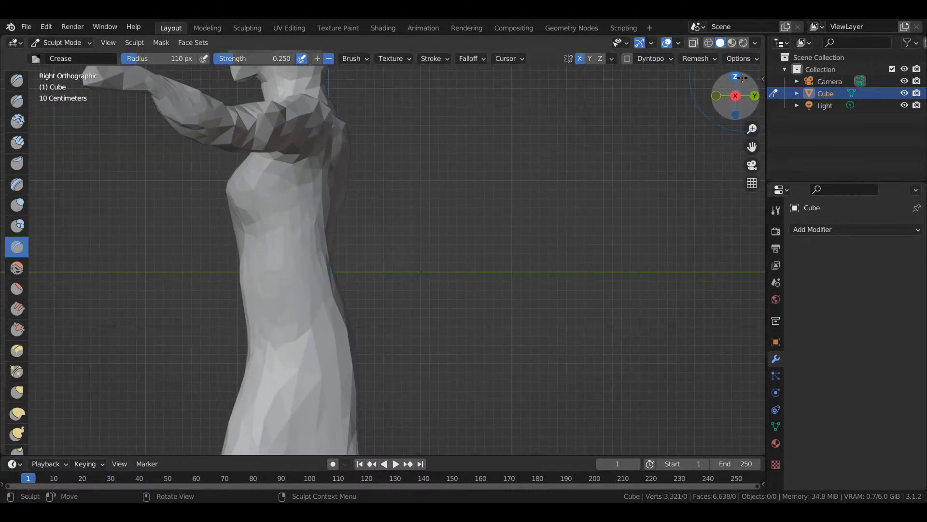
pyautogui.moveTo(740, 86); pyautogui.dragTo(685, 96)
pyautogui.scroll(-4, 631, 187)
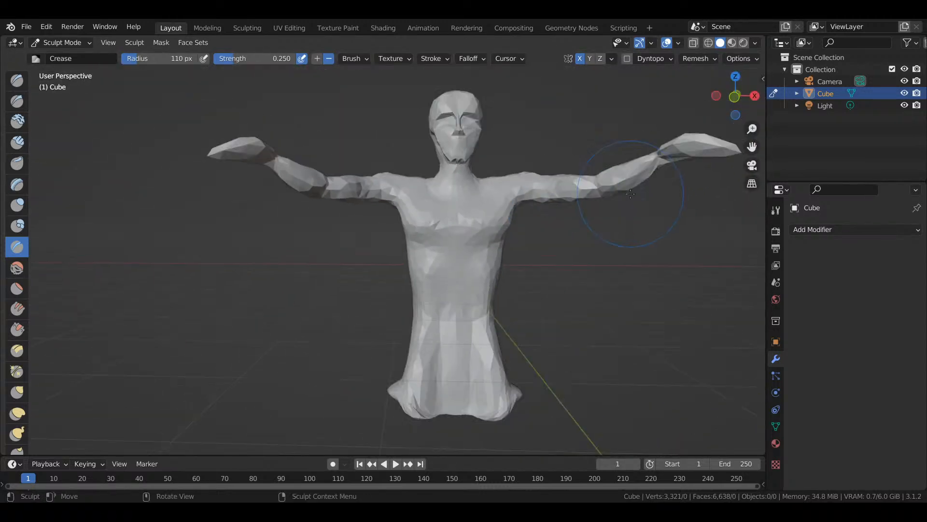
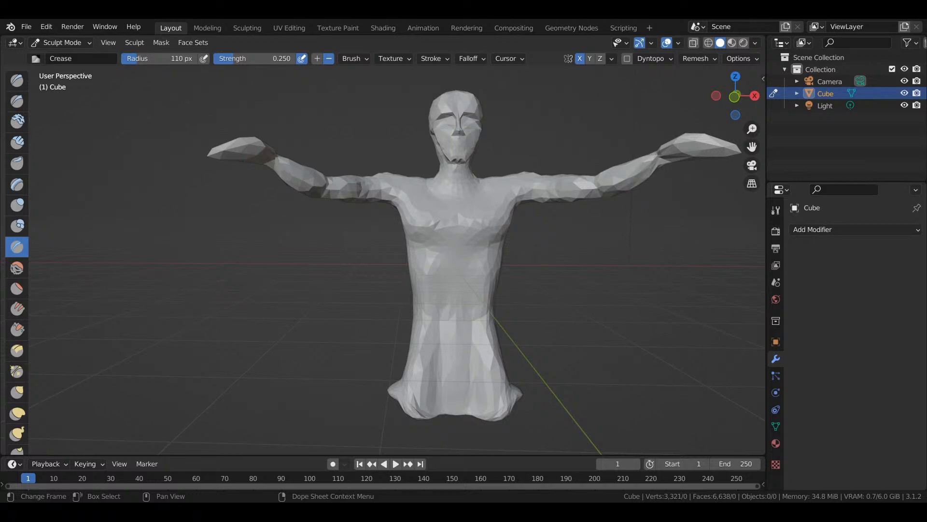
pyautogui.scroll(1, 519, 266)
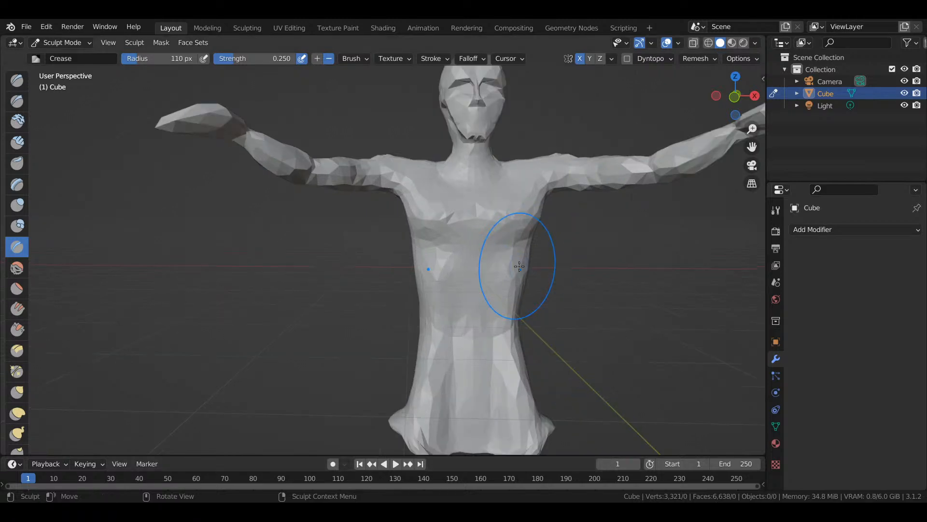
pyautogui.moveTo(734, 97)
pyautogui.mouseDown()
pyautogui.moveTo(686, 100)
pyautogui.moveTo(699, 95)
pyautogui.mouseUp()
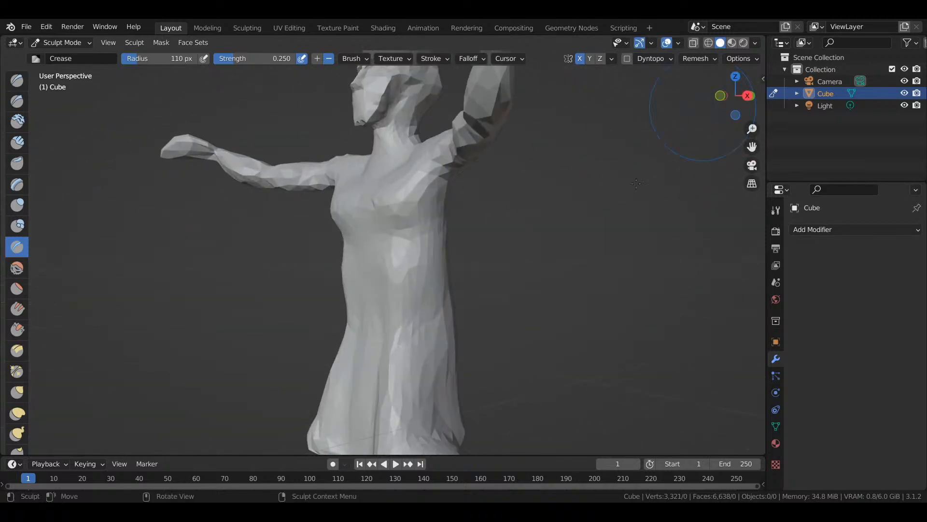
pyautogui.moveTo(389, 404)
pyautogui.mouseDown()
pyautogui.moveTo(403, 360)
pyautogui.moveTo(397, 369)
pyautogui.mouseUp()
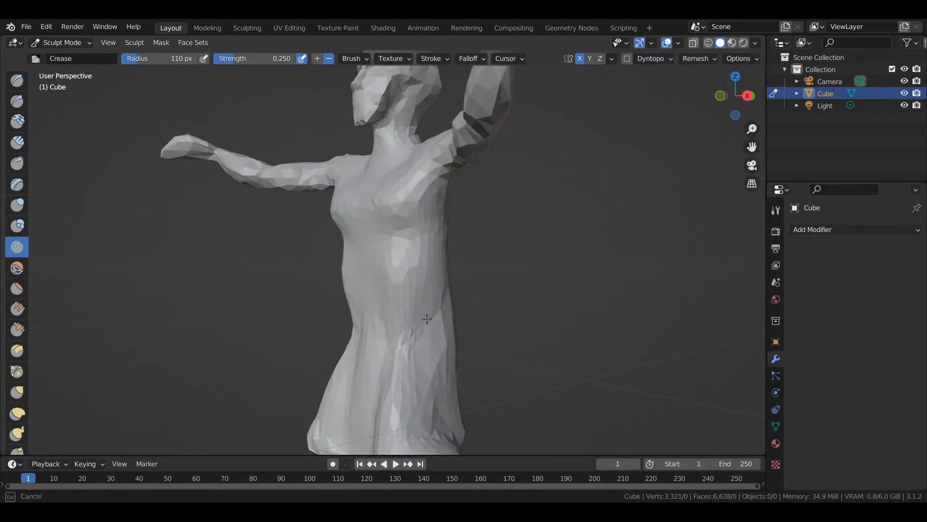
pyautogui.moveTo(418, 341); pyautogui.dragTo(424, 307)
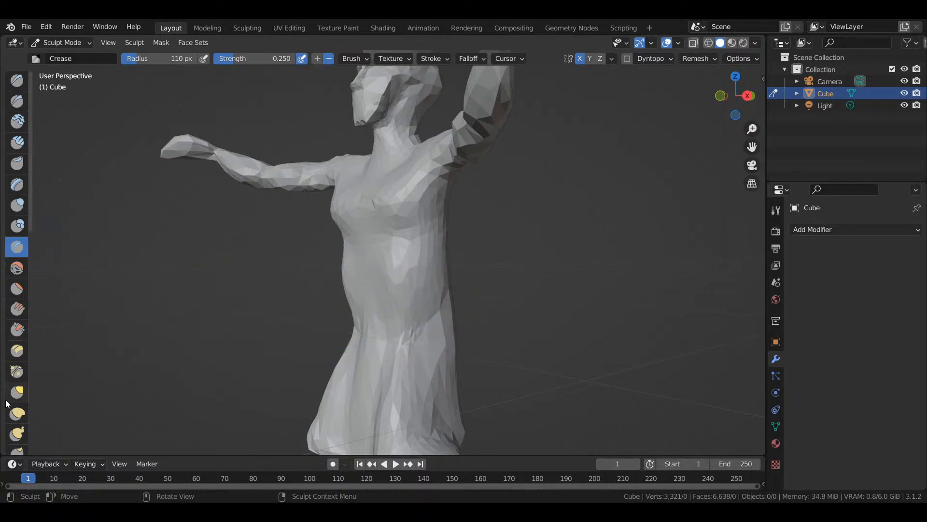
# - Pull in the belly and waist and widen the hips from the three-quarter view with the 110 px Elastic Deform brush
pyautogui.click(13, 414)
pyautogui.moveTo(345, 280)
pyautogui.mouseDown()
pyautogui.moveTo(369, 270)
pyautogui.moveTo(402, 276)
pyautogui.moveTo(364, 263)
pyautogui.moveTo(429, 269)
pyautogui.moveTo(406, 313)
pyautogui.mouseUp()
pyautogui.moveTo(458, 325); pyautogui.dragTo(424, 347)
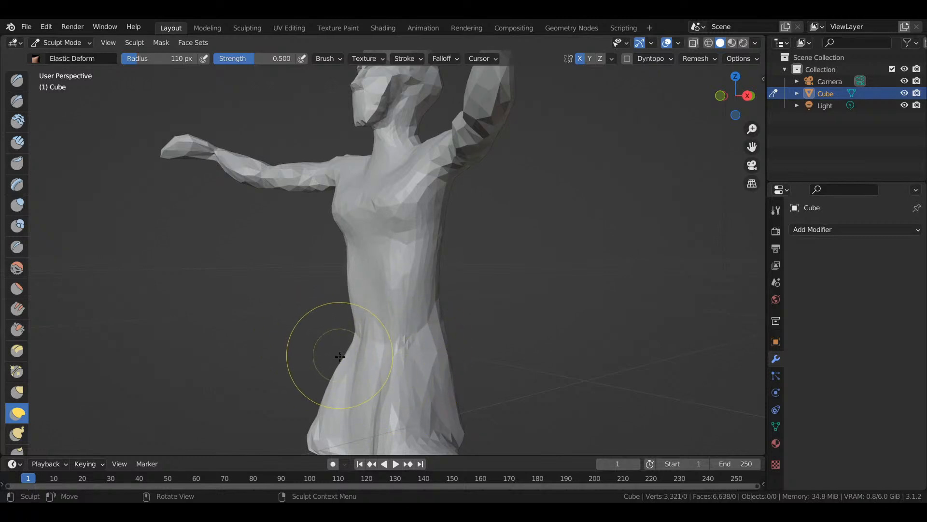
pyautogui.moveTo(345, 355); pyautogui.dragTo(309, 358)
pyautogui.moveTo(423, 388); pyautogui.dragTo(450, 411)
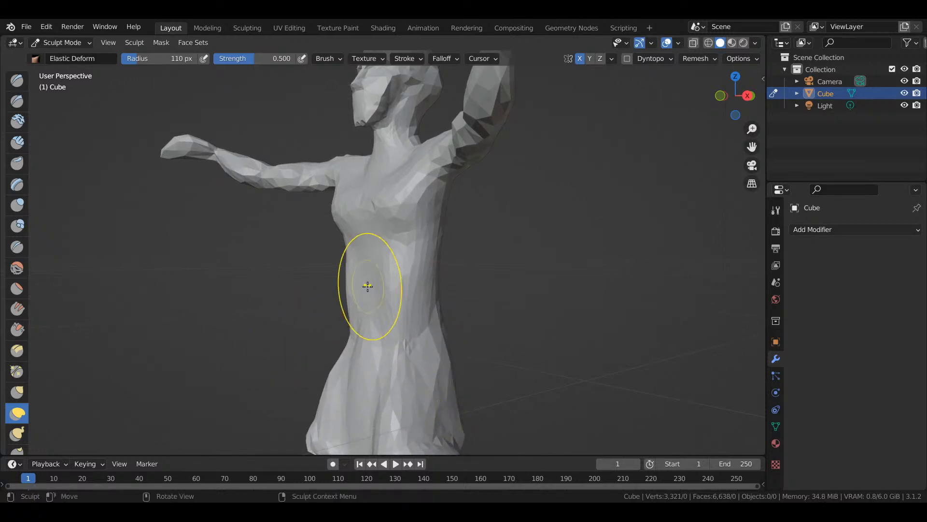
# - Extend the bottom of the torso downward into a skirt and narrow the waist in the front view with Elastic Deform
pyautogui.scroll(-3, 415, 242)
pyautogui.moveTo(372, 381)
pyautogui.mouseDown()
pyautogui.moveTo(376, 408)
pyautogui.moveTo(387, 393)
pyautogui.moveTo(391, 497)
pyautogui.moveTo(314, 321)
pyautogui.moveTo(312, 290)
pyautogui.moveTo(366, 289)
pyautogui.moveTo(361, 281)
pyautogui.moveTo(369, 300)
pyautogui.moveTo(410, 328)
pyautogui.mouseUp()
pyautogui.press('KP_1')
pyautogui.moveTo(476, 251)
pyautogui.mouseDown()
pyautogui.moveTo(414, 296)
pyautogui.moveTo(408, 332)
pyautogui.moveTo(333, 320)
pyautogui.moveTo(383, 288)
pyautogui.moveTo(423, 279)
pyautogui.moveTo(501, 342)
pyautogui.moveTo(471, 313)
pyautogui.moveTo(506, 334)
pyautogui.mouseUp()
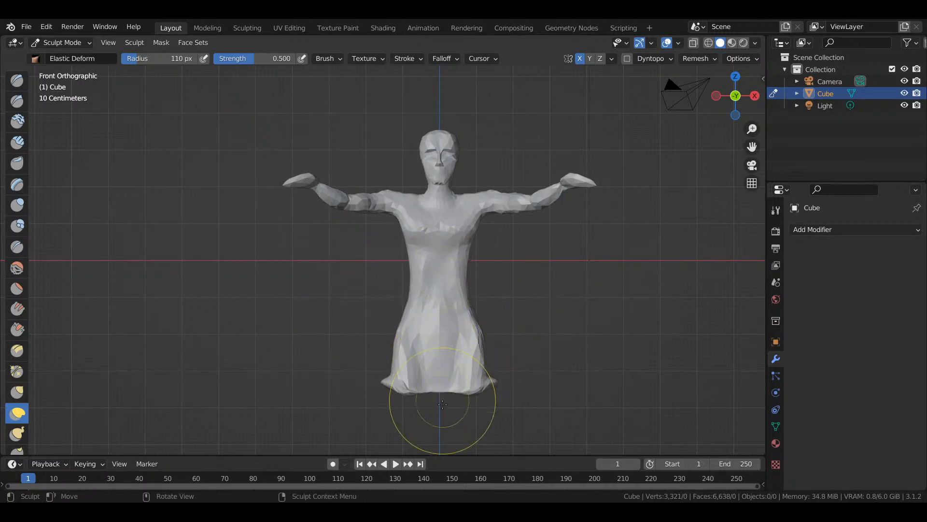
pyautogui.moveTo(441, 391); pyautogui.dragTo(440, 424)
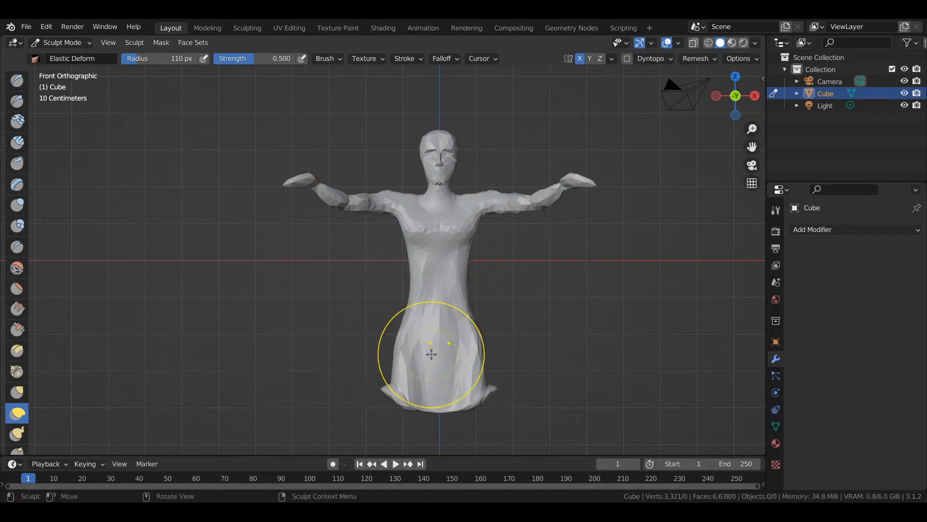
pyautogui.moveTo(411, 276); pyautogui.dragTo(445, 287)
pyautogui.moveTo(478, 330)
pyautogui.mouseDown()
pyautogui.moveTo(475, 323)
pyautogui.moveTo(488, 365)
pyautogui.moveTo(475, 401)
pyautogui.mouseUp()
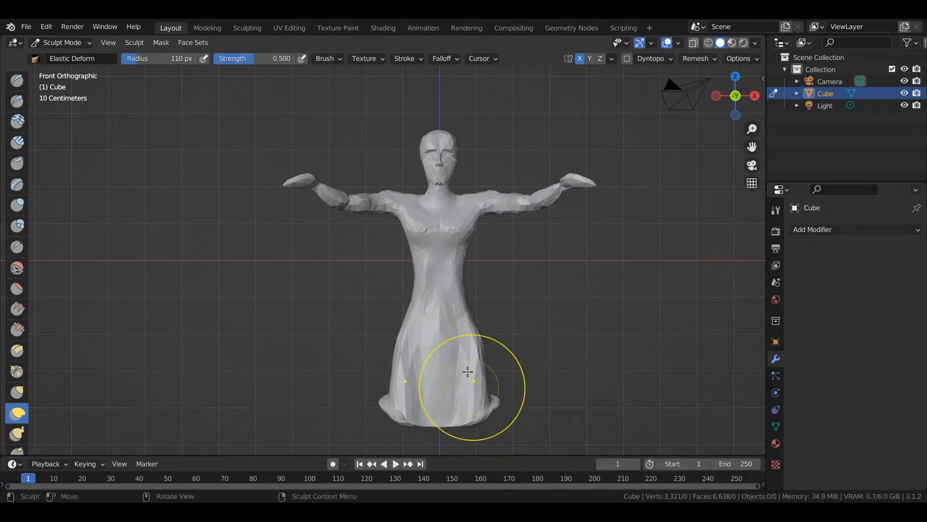
pyautogui.moveTo(466, 316)
pyautogui.mouseDown()
pyautogui.moveTo(478, 310)
pyautogui.moveTo(507, 331)
pyautogui.moveTo(462, 338)
pyautogui.moveTo(457, 283)
pyautogui.moveTo(441, 290)
pyautogui.mouseUp()
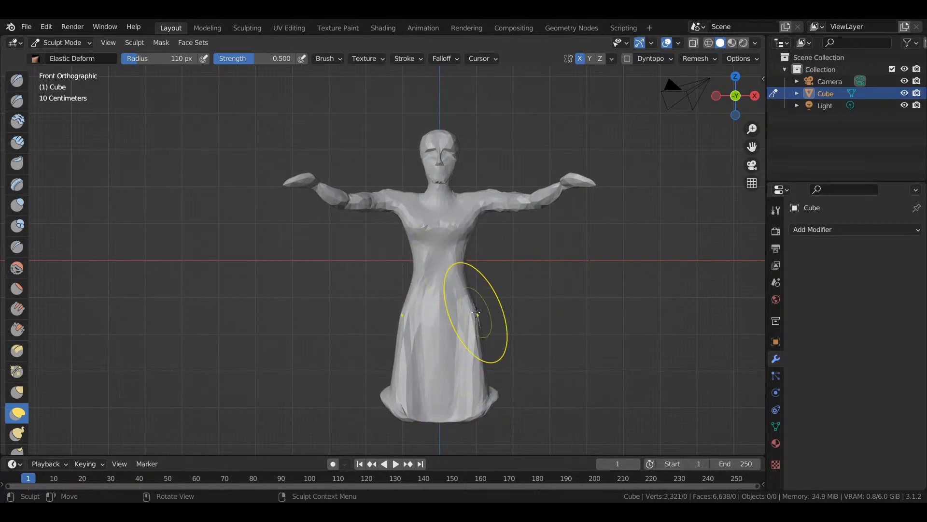
# - Stretch the skirt downward to full dress length in the front view with the 110 px Elastic Deform brush
pyautogui.scroll(-2, 483, 329)
pyautogui.moveTo(446, 361); pyautogui.dragTo(448, 461)
pyautogui.moveTo(454, 382); pyautogui.dragTo(473, 467)
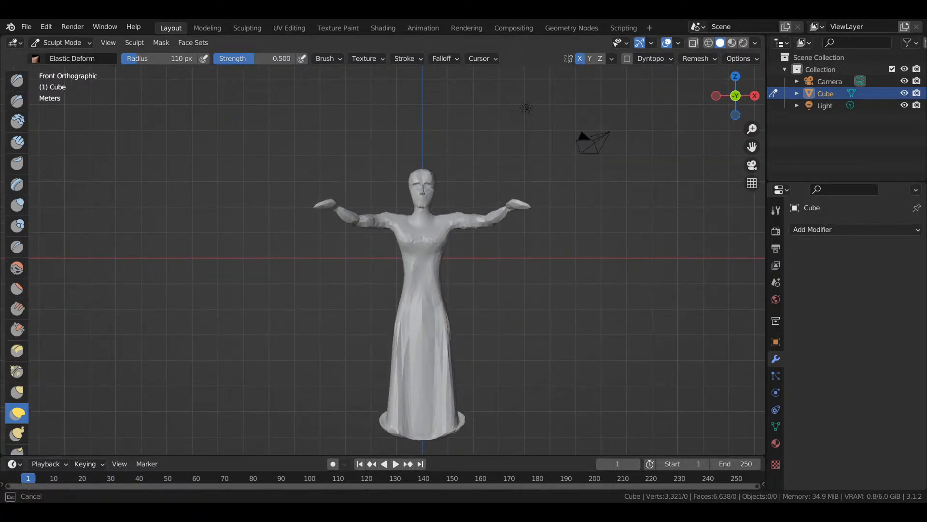
# - Flare the back of the skirt's lower edge outward from a low three-quarter view with the 110 px Elastic Deform brush
pyautogui.moveTo(730, 106); pyautogui.dragTo(698, 112)
pyautogui.moveTo(383, 395); pyautogui.dragTo(471, 462)
pyautogui.moveTo(385, 417); pyautogui.dragTo(513, 441)
pyautogui.moveTo(380, 363)
pyautogui.mouseDown()
pyautogui.moveTo(348, 384)
pyautogui.moveTo(406, 376)
pyautogui.moveTo(352, 408)
pyautogui.mouseUp()
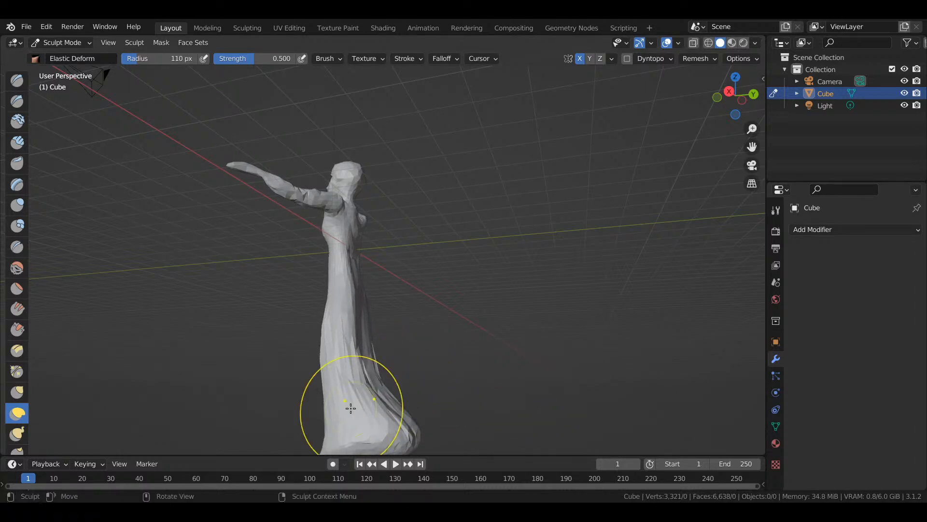
# - Pull the front hem forward and push the hem's underside upward in the right side view with Elastic Deform
pyautogui.press('KP_1')
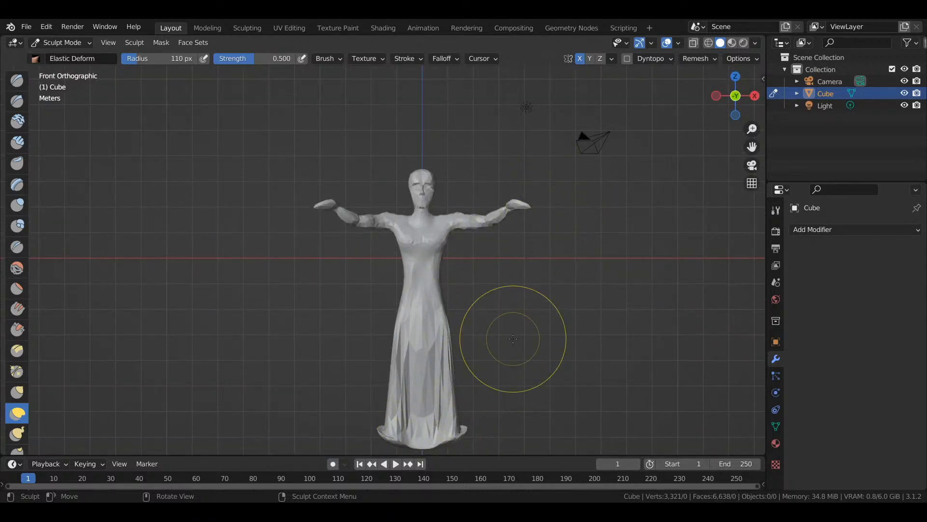
pyautogui.press('KP_3')
pyautogui.moveTo(357, 439); pyautogui.dragTo(327, 445)
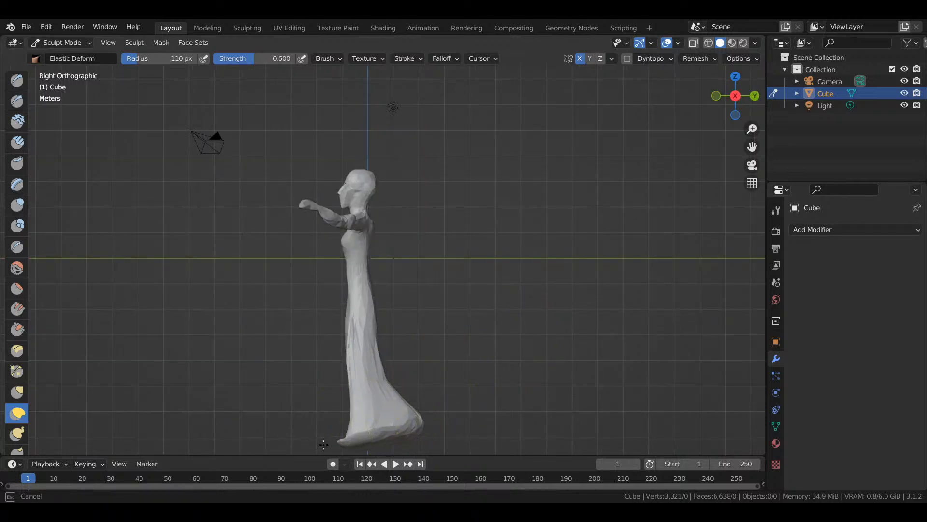
pyautogui.moveTo(270, 424); pyautogui.dragTo(274, 423)
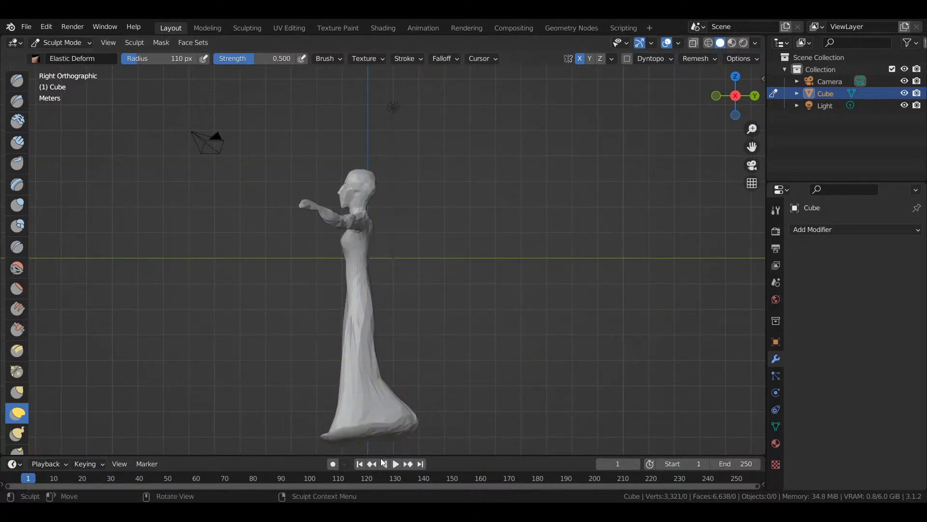
pyautogui.moveTo(379, 439); pyautogui.dragTo(364, 395)
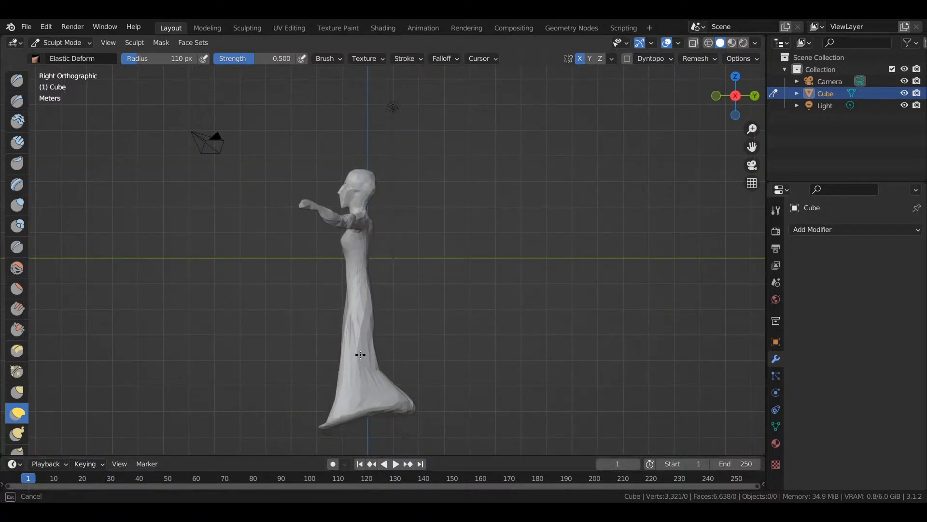
pyautogui.moveTo(347, 303); pyautogui.dragTo(391, 450)
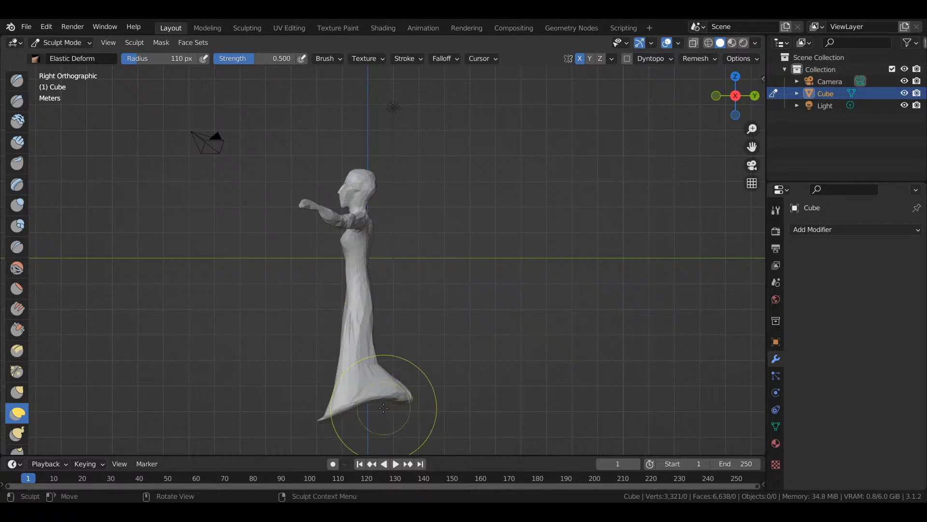
# - Spread the hem into a wide opening and draw its back edge outward from below with the 110 px Elastic Deform brush
pyautogui.moveTo(755, 109); pyautogui.dragTo(383, 330)
pyautogui.moveTo(315, 413); pyautogui.dragTo(333, 251)
pyautogui.moveTo(350, 347); pyautogui.dragTo(377, 333)
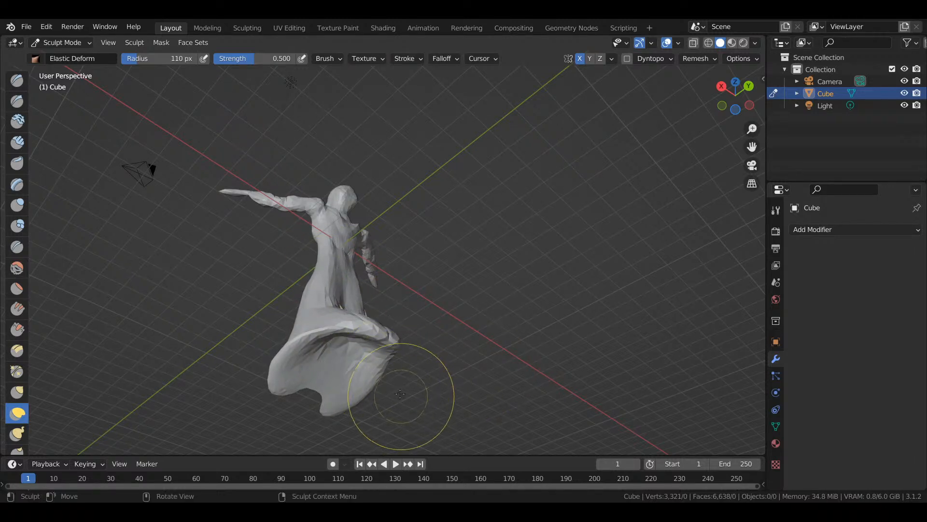
pyautogui.moveTo(383, 379); pyautogui.dragTo(410, 397)
pyautogui.moveTo(349, 332)
pyautogui.mouseDown()
pyautogui.moveTo(294, 286)
pyautogui.moveTo(300, 271)
pyautogui.mouseUp()
pyautogui.moveTo(394, 336); pyautogui.dragTo(437, 282)
pyautogui.moveTo(405, 329); pyautogui.dragTo(462, 278)
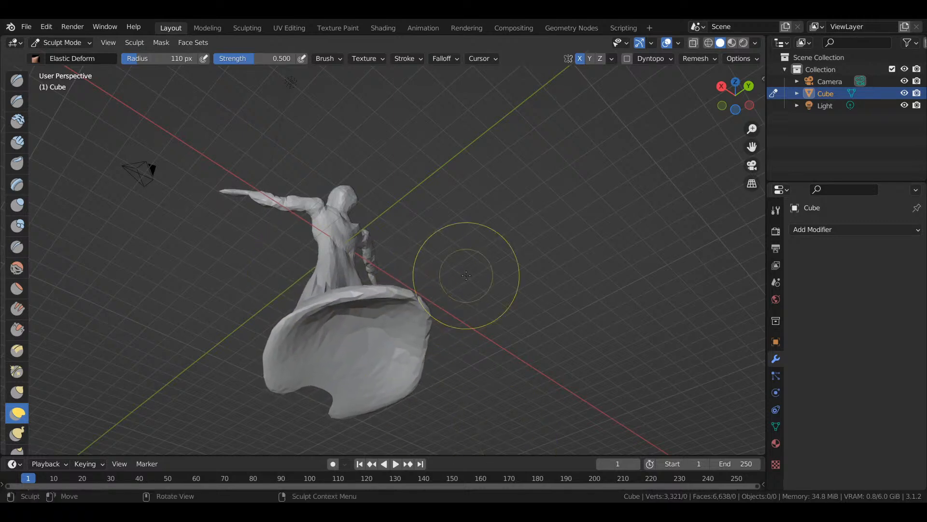
pyautogui.moveTo(388, 287); pyautogui.dragTo(442, 260)
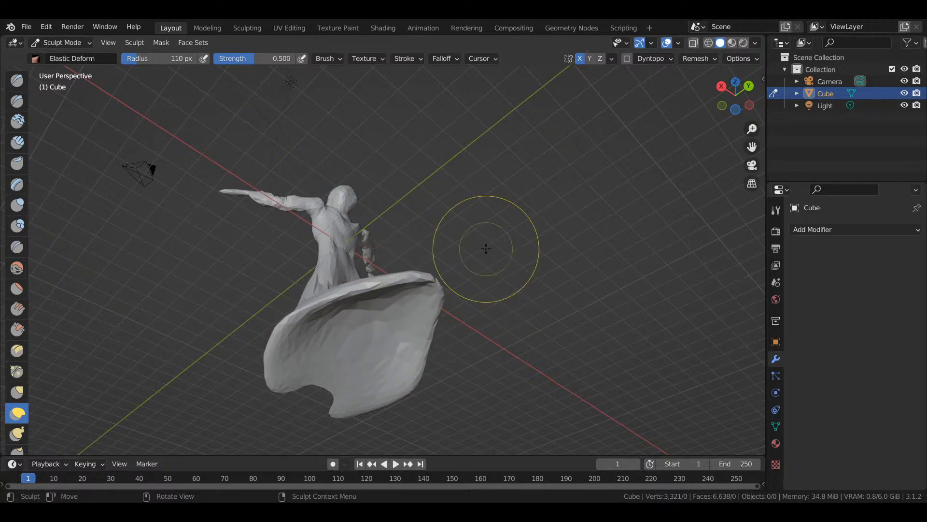
# - Lengthen the skirt, flare its hem outward and adjust its upper sides in the front view with Elastic Deform
pyautogui.press('KP_3')
pyautogui.press('KP_1')
pyautogui.moveTo(428, 372); pyautogui.dragTo(409, 468)
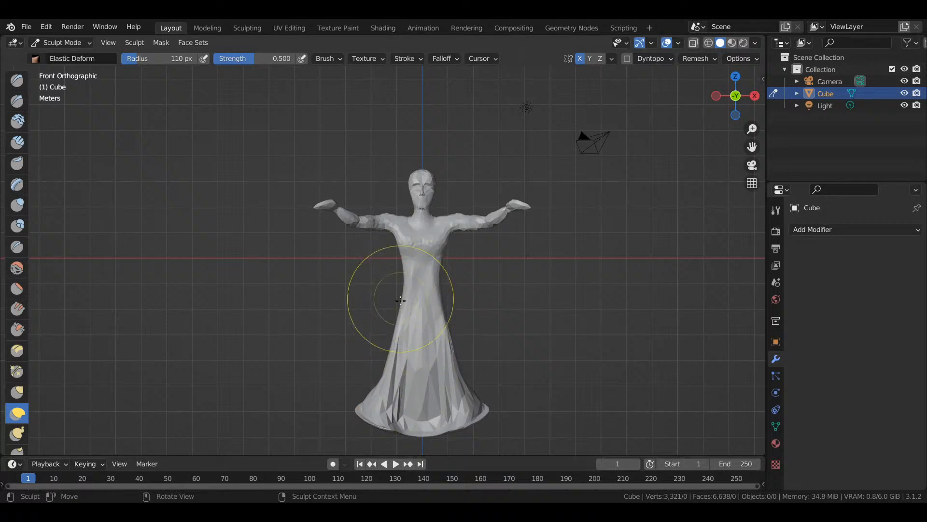
pyautogui.moveTo(404, 308); pyautogui.dragTo(402, 310)
pyautogui.moveTo(453, 337)
pyautogui.mouseDown()
pyautogui.moveTo(437, 348)
pyautogui.moveTo(430, 389)
pyautogui.mouseUp()
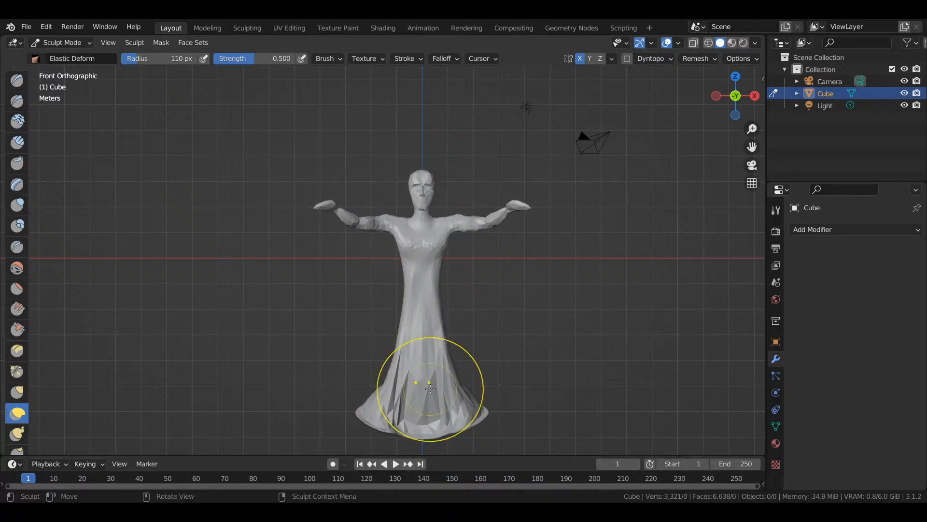
pyautogui.moveTo(475, 422); pyautogui.dragTo(487, 446)
pyautogui.moveTo(439, 306); pyautogui.dragTo(438, 305)
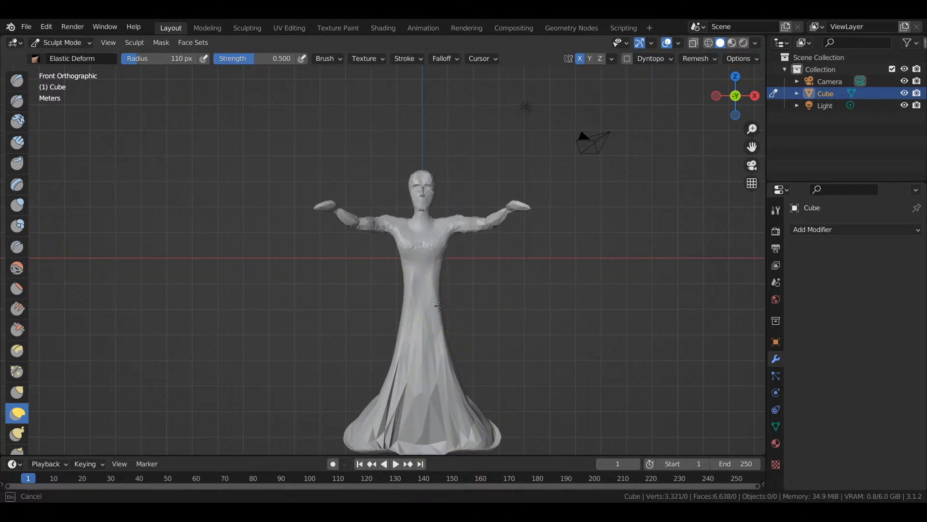
pyautogui.moveTo(468, 299)
pyautogui.mouseDown()
pyautogui.moveTo(360, 294)
pyautogui.moveTo(408, 286)
pyautogui.moveTo(394, 269)
pyautogui.moveTo(373, 297)
pyautogui.mouseUp()
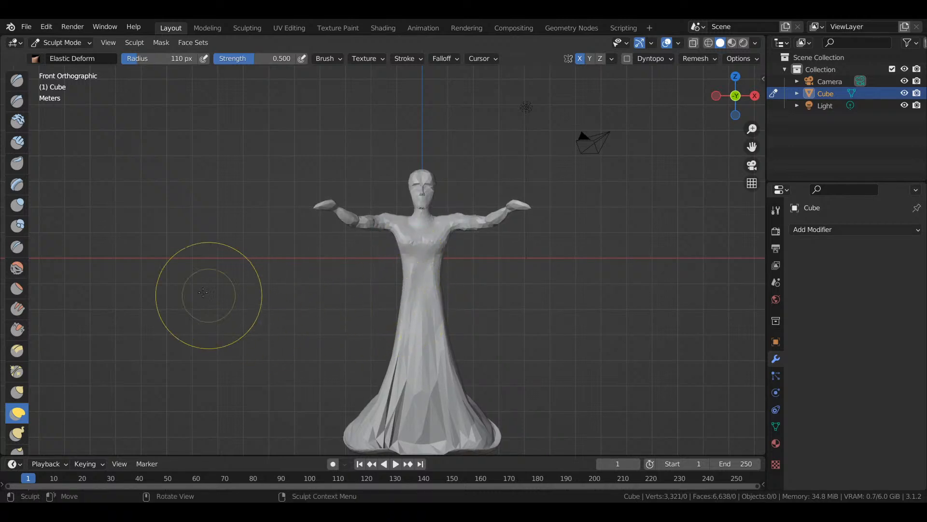
# - Build up both hips with the 110 px Draw brush, and pull in the waist with the Grab brush at strength 0.400
pyautogui.click(17, 79)
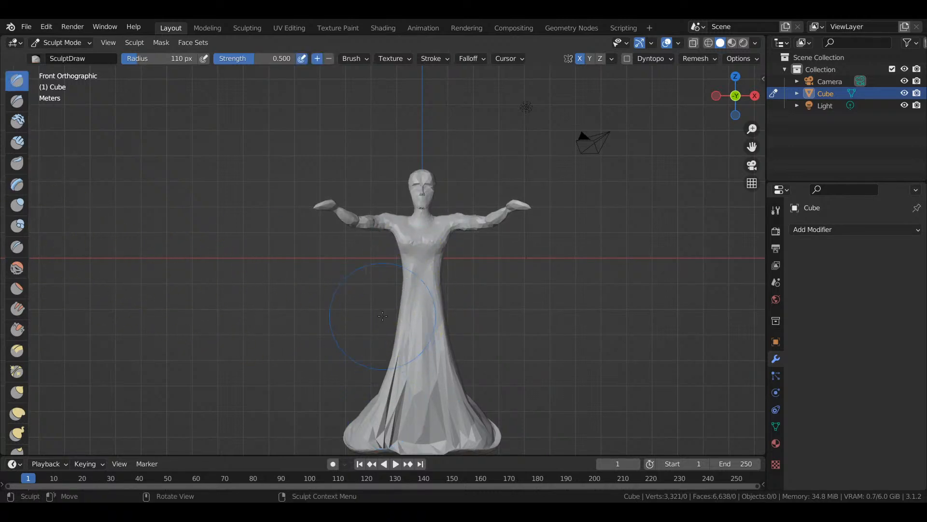
pyautogui.moveTo(401, 302); pyautogui.dragTo(399, 306)
pyautogui.moveTo(400, 306); pyautogui.dragTo(397, 304)
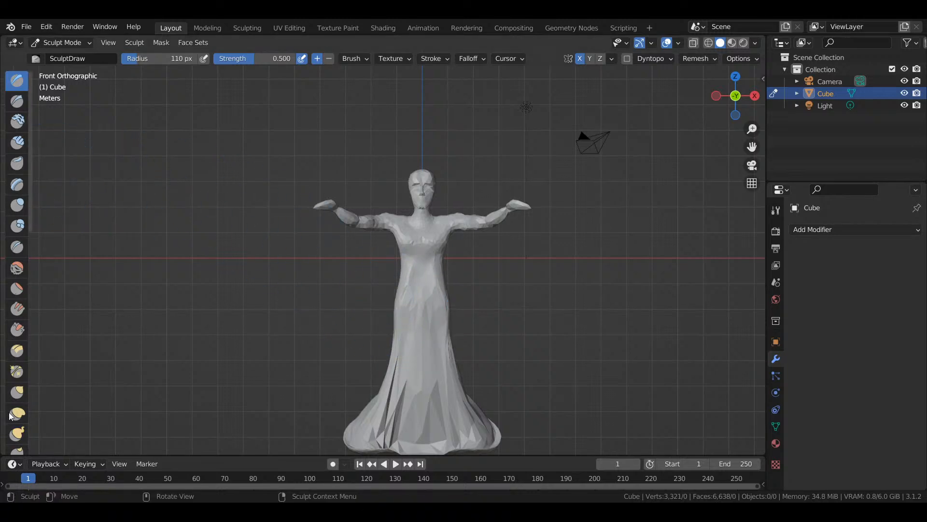
pyautogui.click(15, 395)
pyautogui.moveTo(393, 275)
pyautogui.mouseDown()
pyautogui.moveTo(415, 276)
pyautogui.moveTo(472, 311)
pyautogui.moveTo(441, 323)
pyautogui.moveTo(451, 313)
pyautogui.moveTo(499, 352)
pyautogui.mouseUp()
# - Pull the hem corners outward and down and slim the knee area in the front view with the 110 px Snake Hook brush
pyautogui.scroll(-2, 490, 369)
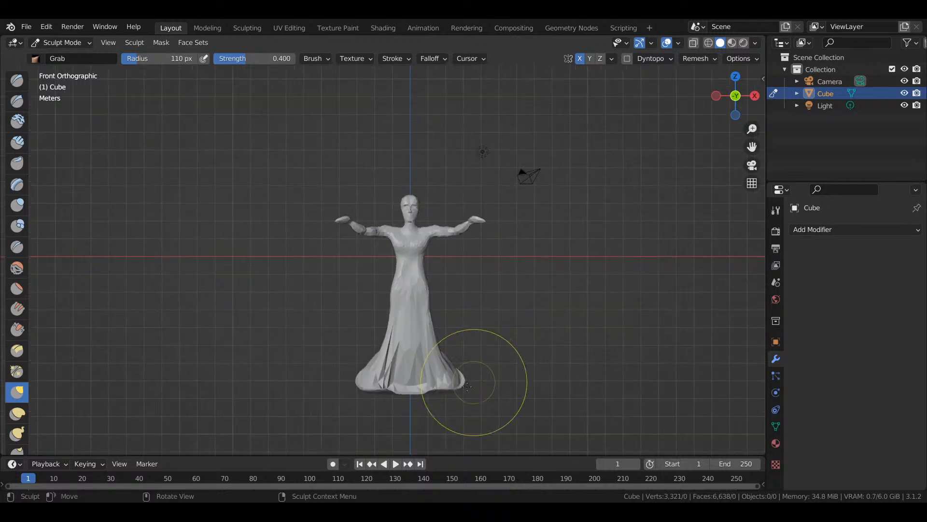
pyautogui.click(17, 434)
pyautogui.moveTo(383, 376)
pyautogui.mouseDown()
pyautogui.moveTo(363, 408)
pyautogui.moveTo(386, 415)
pyautogui.moveTo(363, 391)
pyautogui.mouseUp()
pyautogui.hotkey('ctrl', 'z')
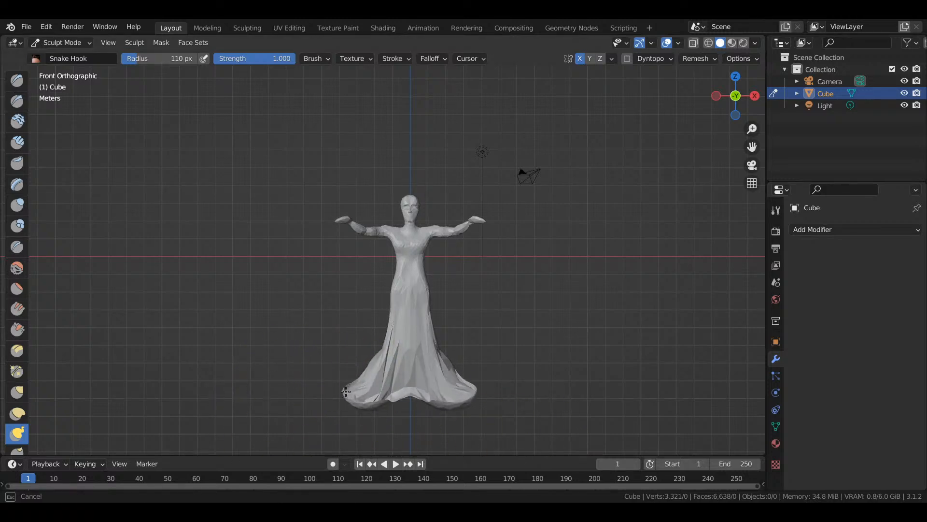
pyautogui.moveTo(341, 403)
pyautogui.mouseDown()
pyautogui.moveTo(395, 398)
pyautogui.moveTo(392, 418)
pyautogui.mouseUp()
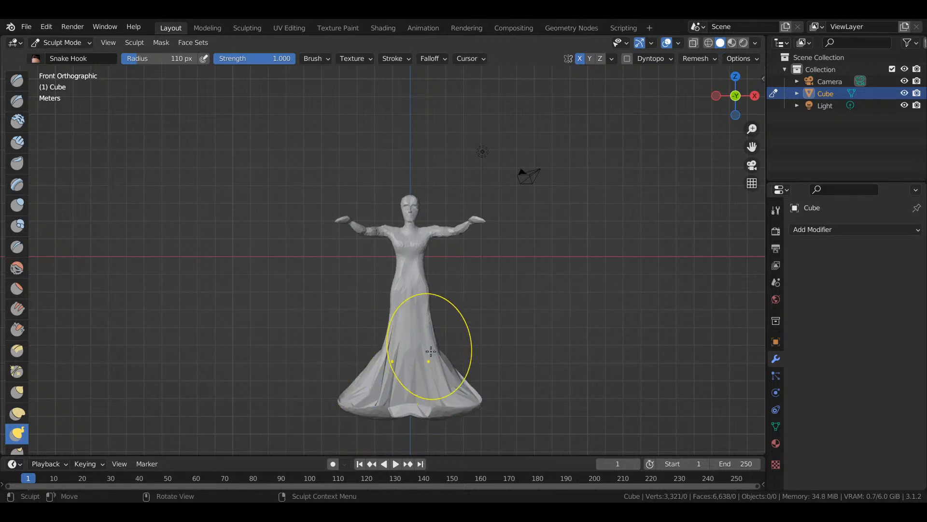
pyautogui.moveTo(439, 351)
pyautogui.mouseDown()
pyautogui.moveTo(421, 359)
pyautogui.moveTo(442, 358)
pyautogui.moveTo(435, 365)
pyautogui.mouseUp()
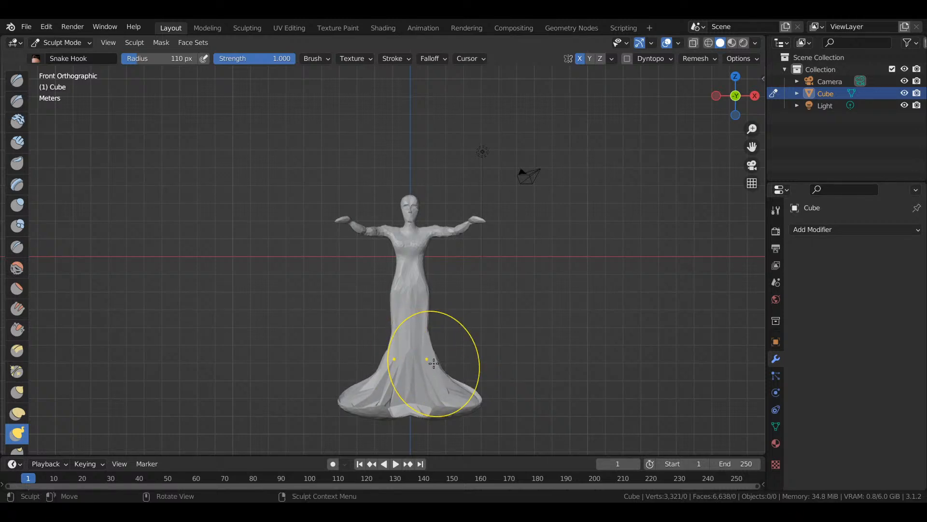
# - Try to bring the skirt's raised train down in the right side view with the Snake Hook, Elastic Deform and Pinch brushes
pyautogui.press('KP_3')
pyautogui.moveTo(433, 347); pyautogui.dragTo(453, 420)
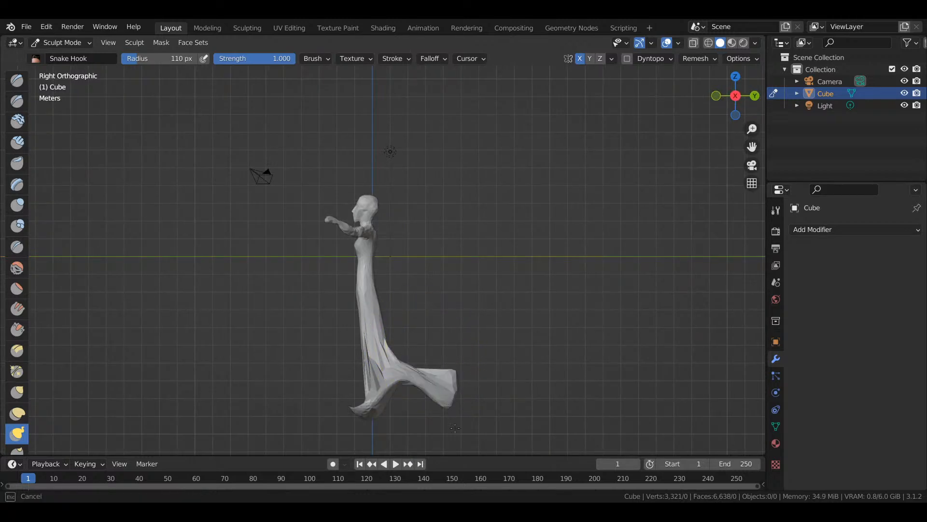
pyautogui.moveTo(469, 381); pyautogui.dragTo(466, 382)
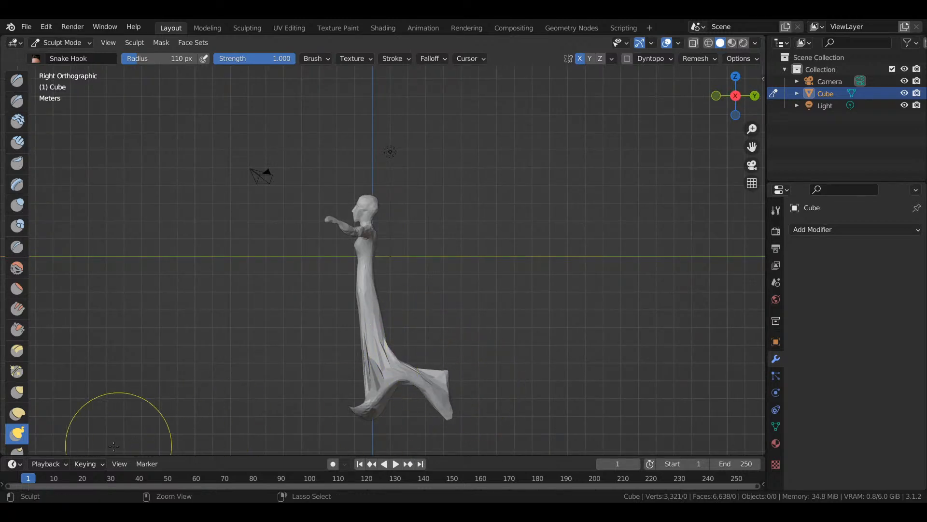
pyautogui.hotkey('ctrl', 'z')
pyautogui.click(13, 414)
pyautogui.moveTo(430, 355)
pyautogui.mouseDown()
pyautogui.moveTo(458, 413)
pyautogui.moveTo(447, 372)
pyautogui.moveTo(460, 369)
pyautogui.moveTo(463, 389)
pyautogui.moveTo(447, 378)
pyautogui.mouseUp()
pyautogui.hotkey('ctrl', 'z')
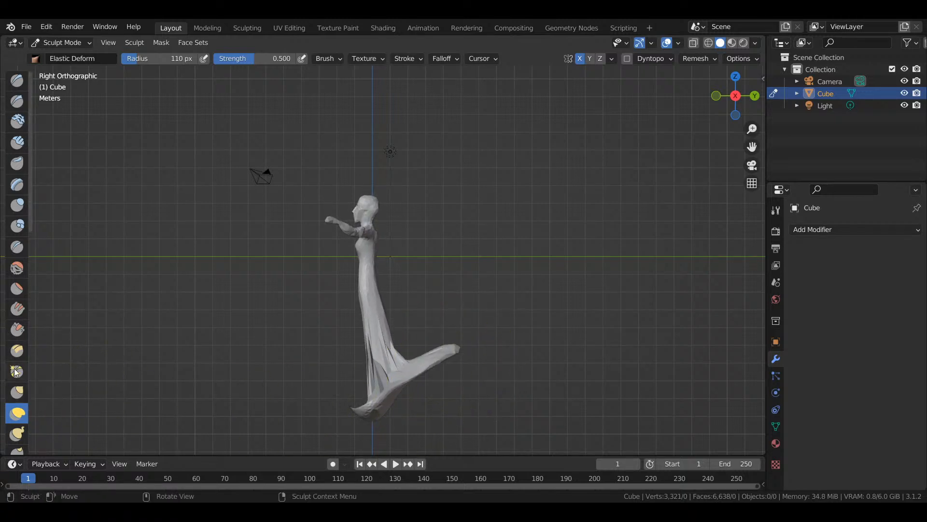
pyautogui.click(17, 371)
pyautogui.moveTo(454, 352)
pyautogui.mouseDown()
pyautogui.moveTo(456, 401)
pyautogui.moveTo(450, 381)
pyautogui.moveTo(448, 395)
pyautogui.moveTo(463, 377)
pyautogui.moveTo(504, 389)
pyautogui.mouseUp()
# - Pull the train down and backward with the 110 px Snake Hook brush, and reduce the brush radius to 52 px
pyautogui.click(18, 433)
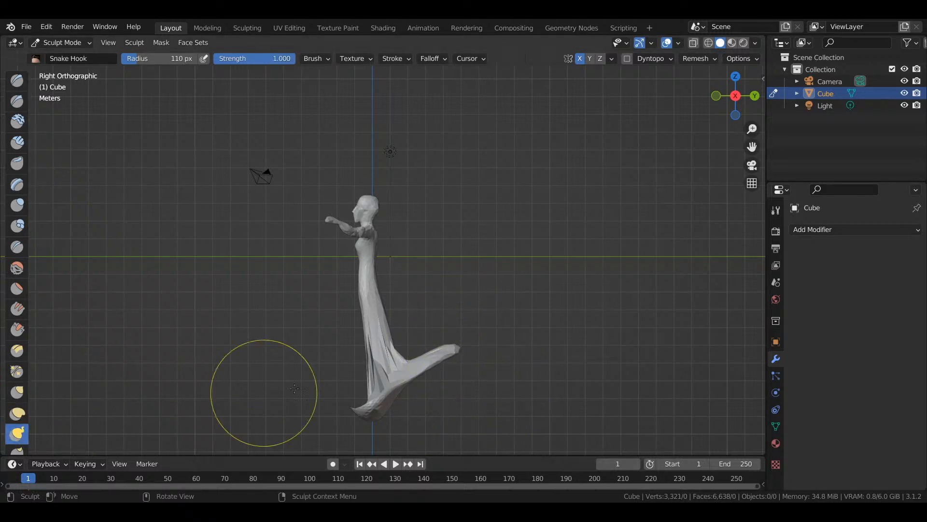
pyautogui.moveTo(445, 353)
pyautogui.mouseDown()
pyautogui.moveTo(459, 395)
pyautogui.moveTo(476, 407)
pyautogui.mouseUp()
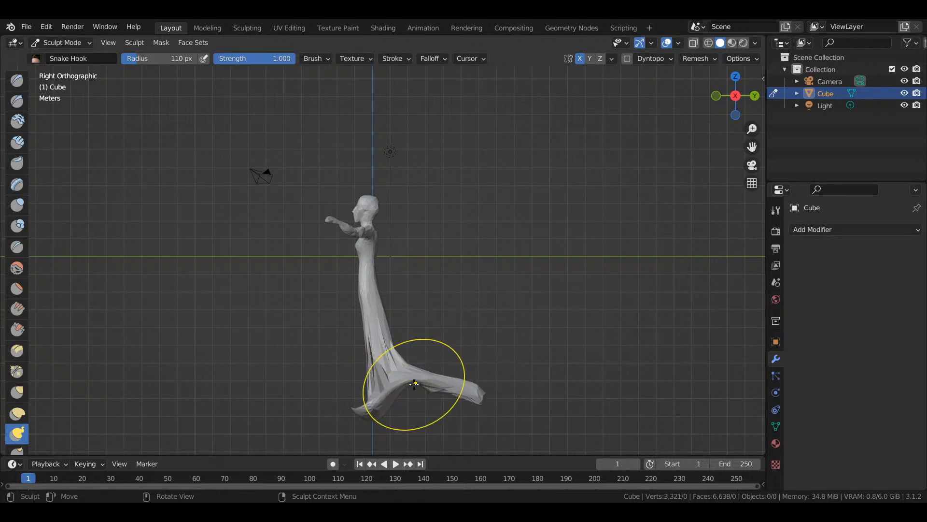
pyautogui.press('f')
pyautogui.click(414, 387)
pyautogui.moveTo(406, 389); pyautogui.dragTo(418, 418)
pyautogui.moveTo(427, 381); pyautogui.dragTo(428, 381)
pyautogui.hotkey('ctrl', 'z')
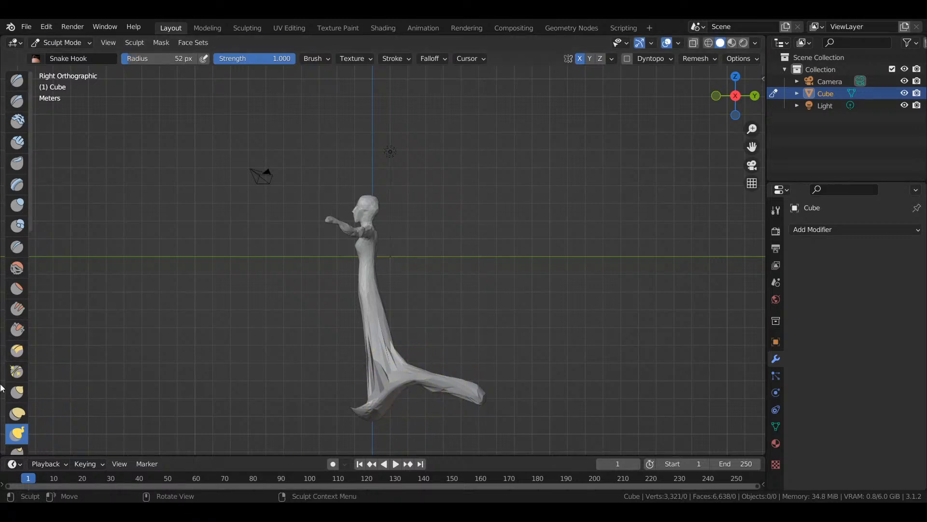
# - Pull the train's underside down and extend the front hem forward with the Grab brush at 52 px and strength 0.400
pyautogui.click(18, 392)
pyautogui.moveTo(403, 384)
pyautogui.mouseDown()
pyautogui.moveTo(426, 387)
pyautogui.moveTo(431, 408)
pyautogui.moveTo(453, 383)
pyautogui.moveTo(493, 441)
pyautogui.mouseUp()
pyautogui.moveTo(393, 387); pyautogui.dragTo(392, 389)
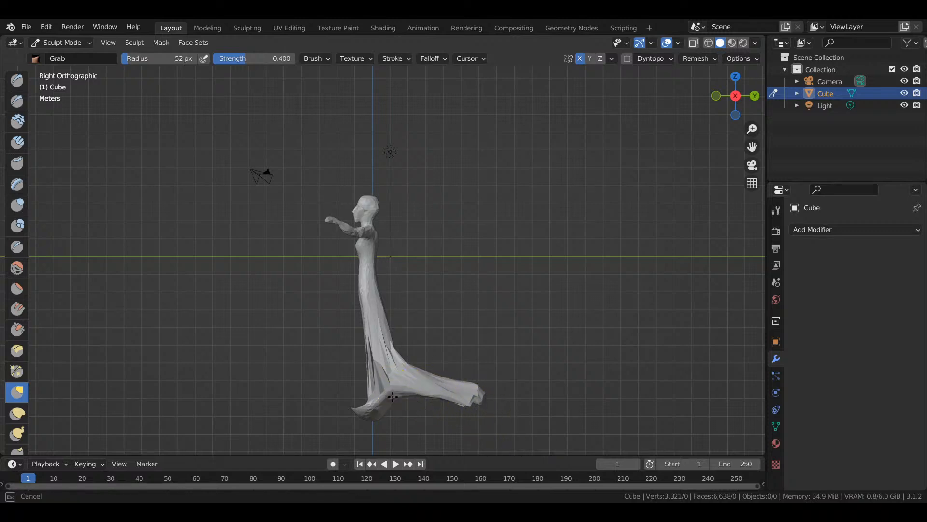
pyautogui.moveTo(397, 422); pyautogui.dragTo(397, 433)
pyautogui.moveTo(389, 398)
pyautogui.mouseDown()
pyautogui.moveTo(408, 393)
pyautogui.moveTo(432, 426)
pyautogui.mouseUp()
pyautogui.moveTo(436, 394); pyautogui.dragTo(446, 419)
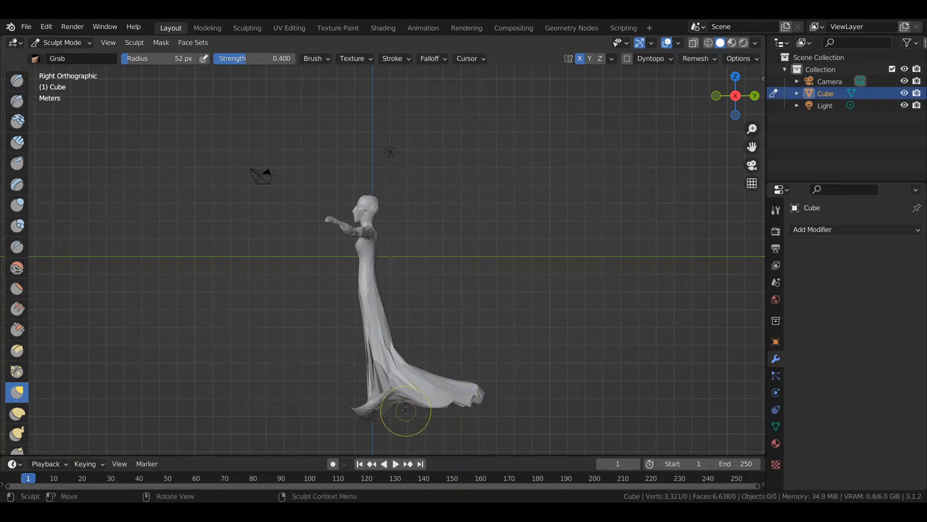
pyautogui.moveTo(387, 389)
pyautogui.mouseDown()
pyautogui.moveTo(384, 411)
pyautogui.moveTo(368, 423)
pyautogui.moveTo(333, 416)
pyautogui.mouseUp()
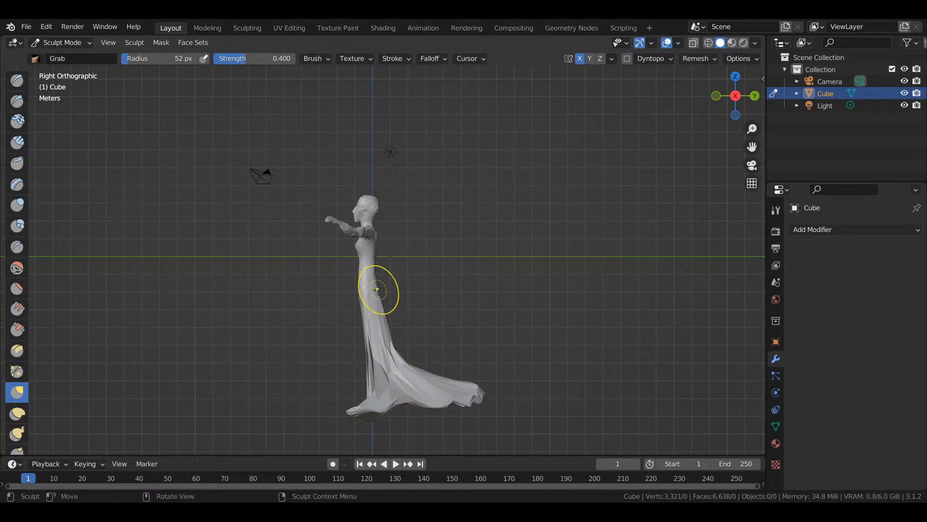
# - Shape the back of the hips and pull the train's tip down and backward with the 52 px Grab brush in the right side view
pyautogui.moveTo(375, 290)
pyautogui.mouseDown()
pyautogui.moveTo(404, 289)
pyautogui.moveTo(386, 292)
pyautogui.moveTo(378, 277)
pyautogui.moveTo(386, 303)
pyautogui.moveTo(378, 306)
pyautogui.mouseUp()
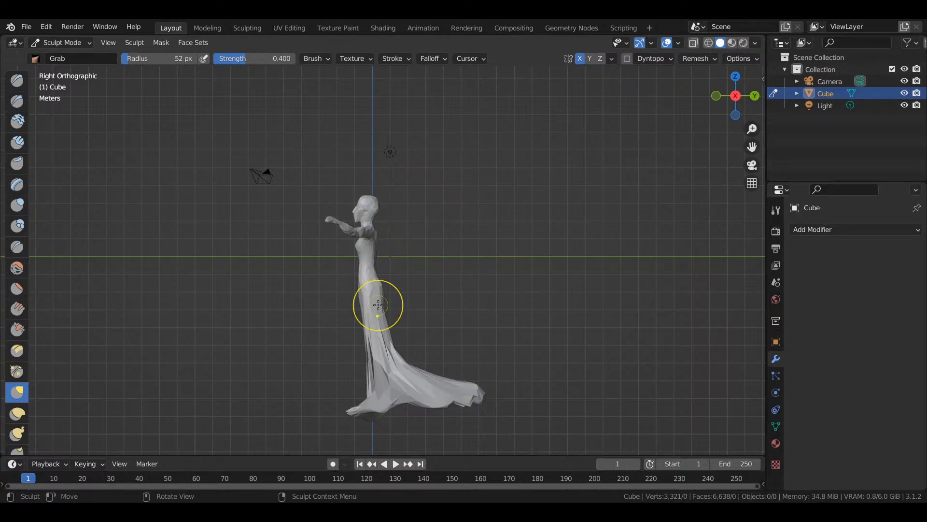
pyautogui.moveTo(472, 372)
pyautogui.mouseDown()
pyautogui.moveTo(485, 393)
pyautogui.moveTo(512, 395)
pyautogui.moveTo(479, 384)
pyautogui.moveTo(465, 398)
pyautogui.moveTo(454, 392)
pyautogui.mouseUp()
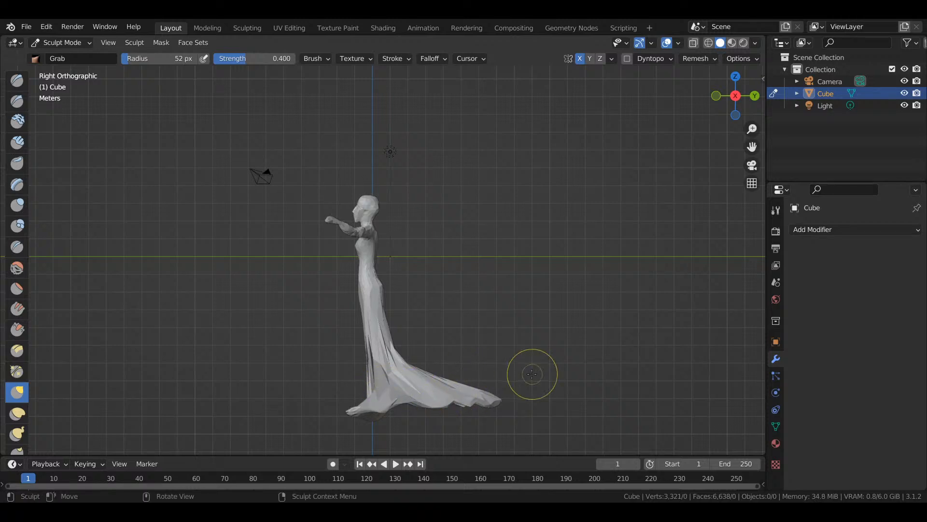
pyautogui.press('KP_1')
pyautogui.scroll(2, 407, 425)
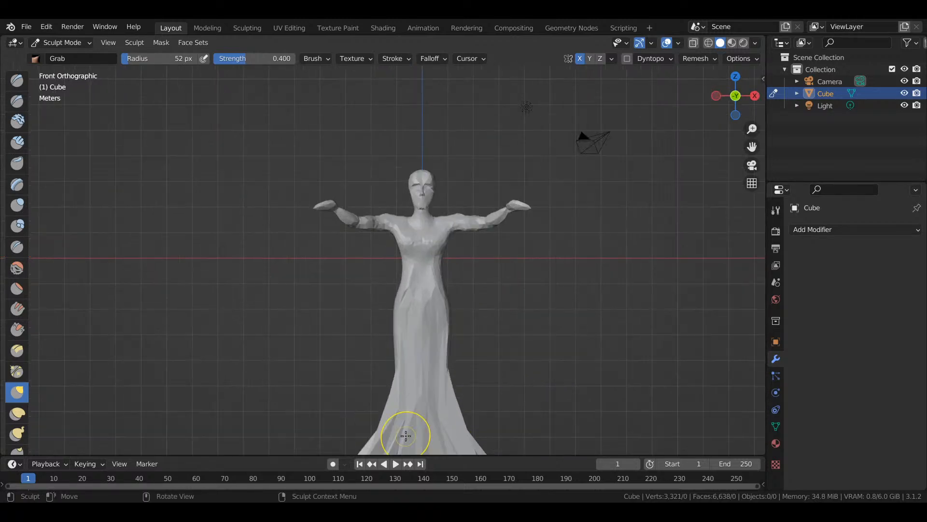
# - Smooth the front hem and its outer corners with the Smooth brush at 52 px and strength 0.700
pyautogui.moveTo(732, 102)
pyautogui.mouseDown()
pyautogui.moveTo(722, 107)
pyautogui.moveTo(765, 138)
pyautogui.moveTo(758, 104)
pyautogui.moveTo(747, 109)
pyautogui.mouseUp()
pyautogui.scroll(-1, 672, 251)
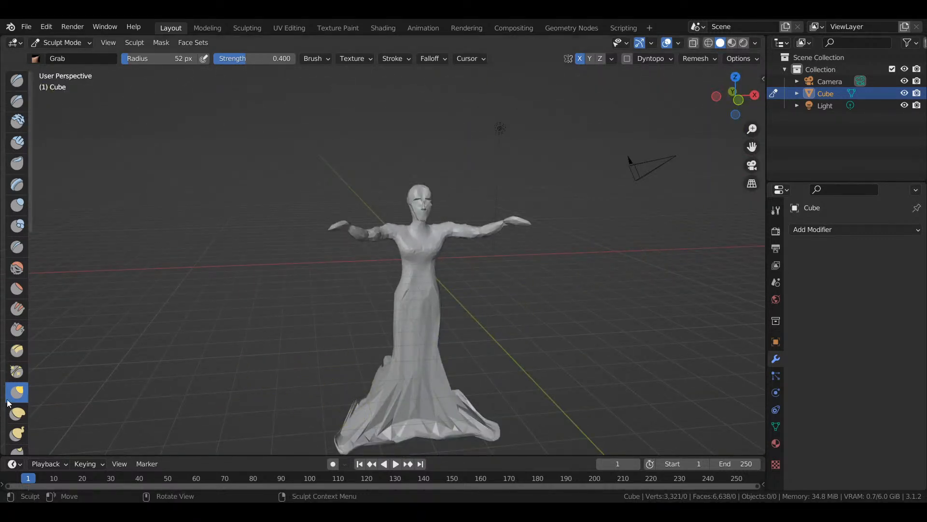
pyautogui.click(16, 267)
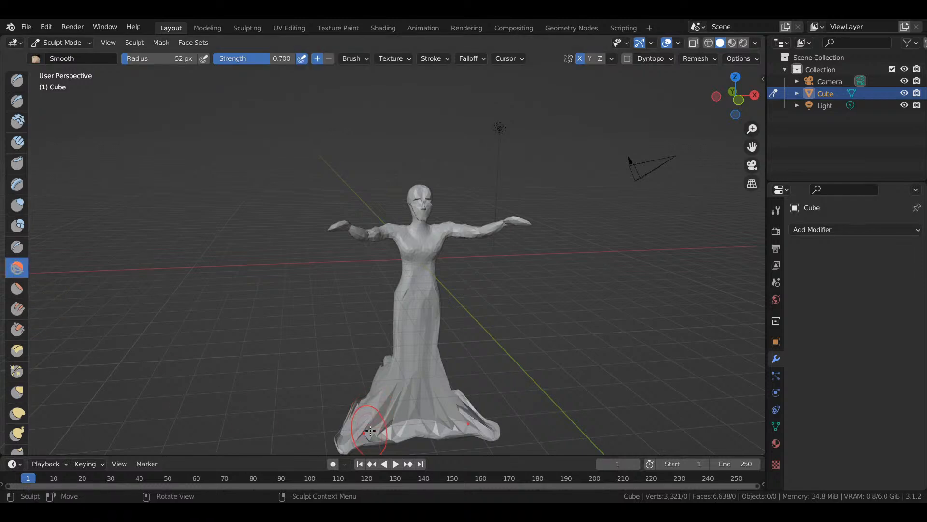
pyautogui.scroll(1, 371, 433)
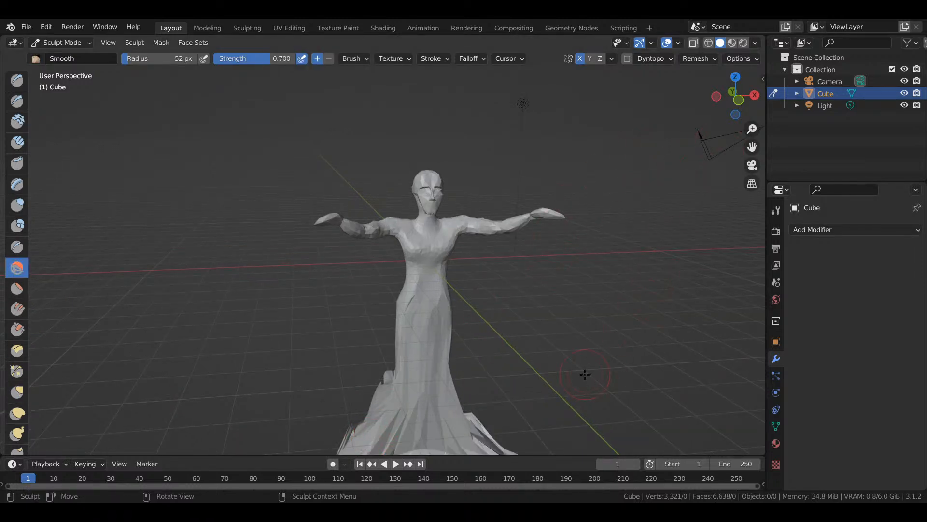
pyautogui.keyDown('shift'); pyautogui.click(580, 354); pyautogui.keyUp('shift')
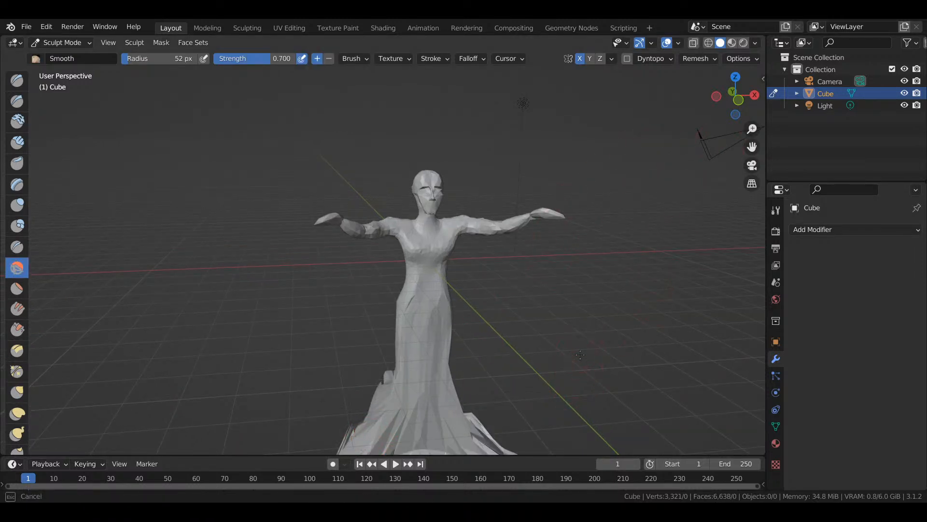
pyautogui.keyDown('shift'); pyautogui.moveTo(625, 248); pyautogui.dragTo(442, 241, button='middle'); pyautogui.keyUp('shift')
pyautogui.scroll(2, 411, 262)
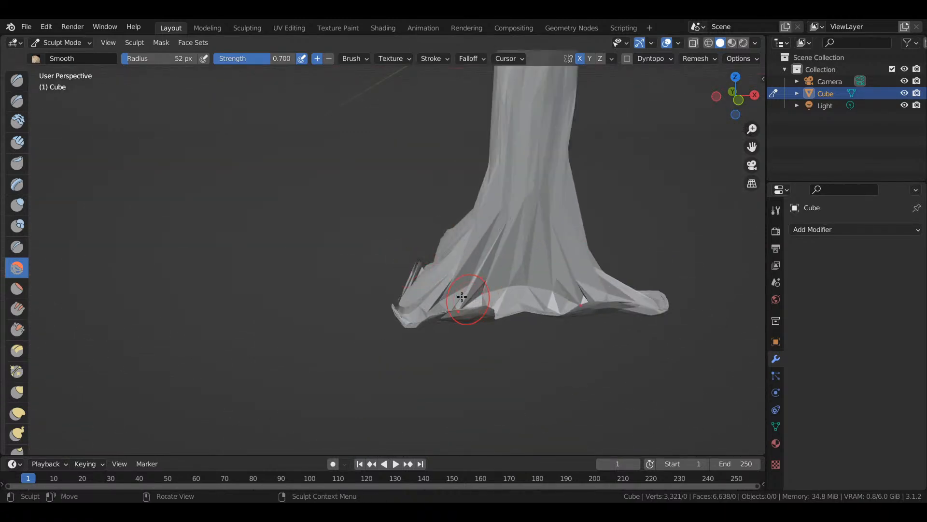
pyautogui.scroll(2, 420, 293)
pyautogui.moveTo(488, 327)
pyautogui.mouseDown()
pyautogui.moveTo(474, 319)
pyautogui.moveTo(480, 307)
pyautogui.moveTo(502, 316)
pyautogui.moveTo(524, 302)
pyautogui.moveTo(498, 256)
pyautogui.moveTo(512, 290)
pyautogui.moveTo(506, 265)
pyautogui.moveTo(483, 290)
pyautogui.moveTo(414, 286)
pyautogui.moveTo(429, 272)
pyautogui.moveTo(429, 285)
pyautogui.mouseUp()
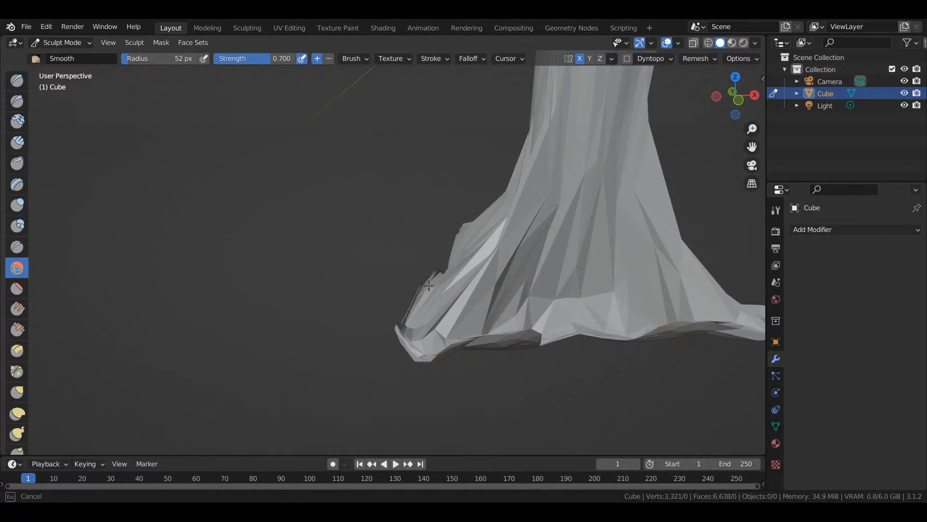
pyautogui.moveTo(411, 318)
pyautogui.mouseDown()
pyautogui.moveTo(454, 337)
pyautogui.moveTo(542, 334)
pyautogui.moveTo(497, 327)
pyautogui.moveTo(531, 270)
pyautogui.moveTo(502, 291)
pyautogui.moveTo(503, 269)
pyautogui.moveTo(529, 270)
pyautogui.mouseUp()
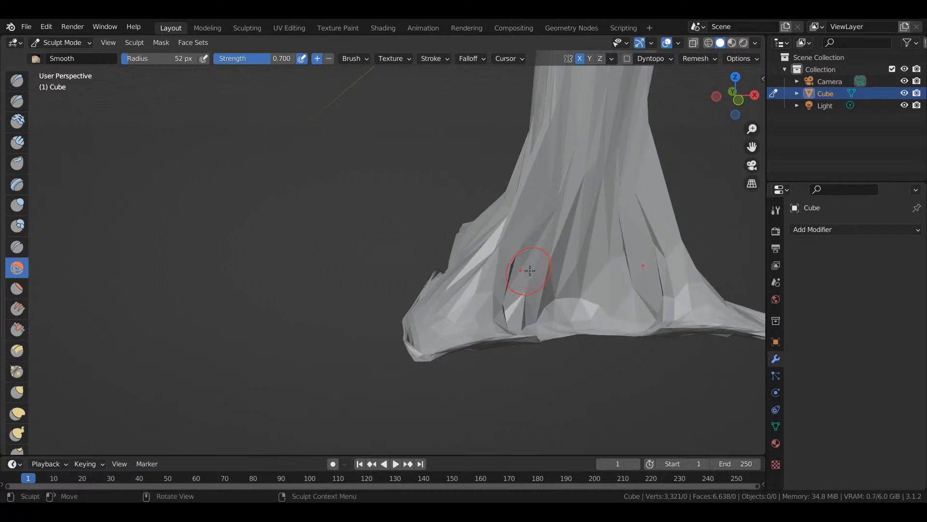
pyautogui.moveTo(419, 349); pyautogui.dragTo(445, 350)
pyautogui.moveTo(505, 312); pyautogui.dragTo(505, 308)
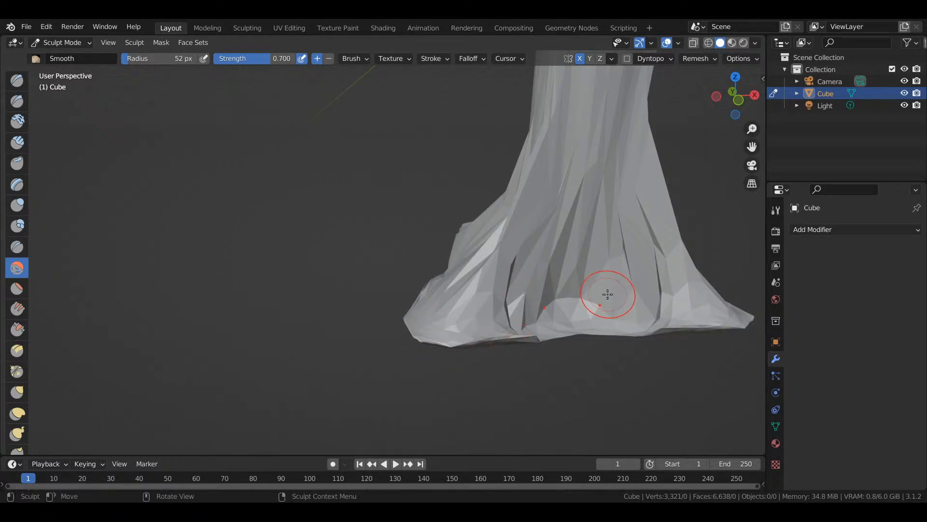
# - Smooth the folds along the skirt's side and the upper train with the 52 px Smooth brush
pyautogui.press('KP_3')
pyautogui.moveTo(433, 178); pyautogui.dragTo(428, 167)
pyautogui.moveTo(425, 169); pyautogui.dragTo(416, 175)
pyautogui.moveTo(459, 199)
pyautogui.mouseDown()
pyautogui.moveTo(451, 198)
pyautogui.moveTo(507, 224)
pyautogui.mouseUp()
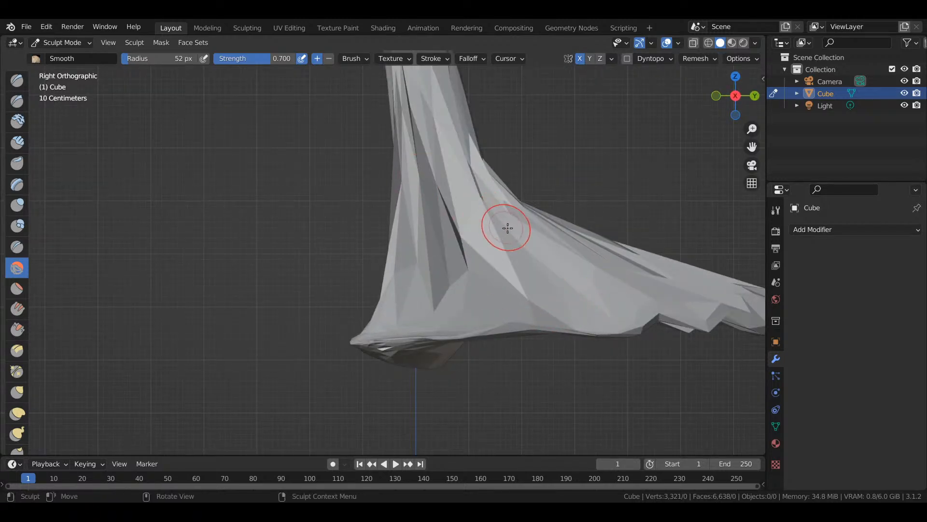
pyautogui.moveTo(590, 259)
pyautogui.mouseDown()
pyautogui.moveTo(620, 265)
pyautogui.moveTo(624, 257)
pyautogui.mouseUp()
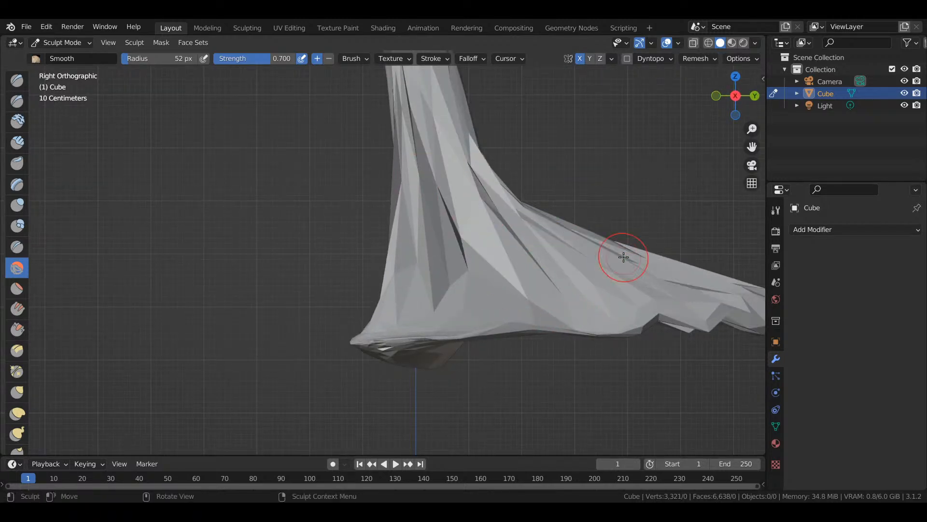
pyautogui.moveTo(736, 96); pyautogui.dragTo(686, 130)
pyautogui.scroll(-1, 432, 242)
pyautogui.moveTo(237, 189)
pyautogui.mouseDown()
pyautogui.moveTo(244, 196)
pyautogui.moveTo(271, 149)
pyautogui.moveTo(269, 126)
pyautogui.moveTo(288, 326)
pyautogui.mouseUp()
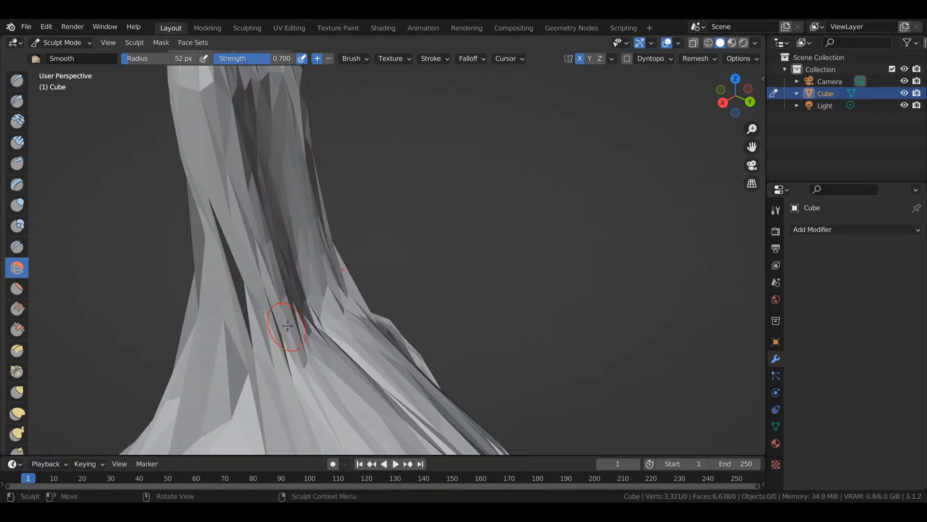
# - Enable Dyntopo and smooth the side and back of the skirt down to the train
pyautogui.click(623, 59)
pyautogui.click(587, 80)
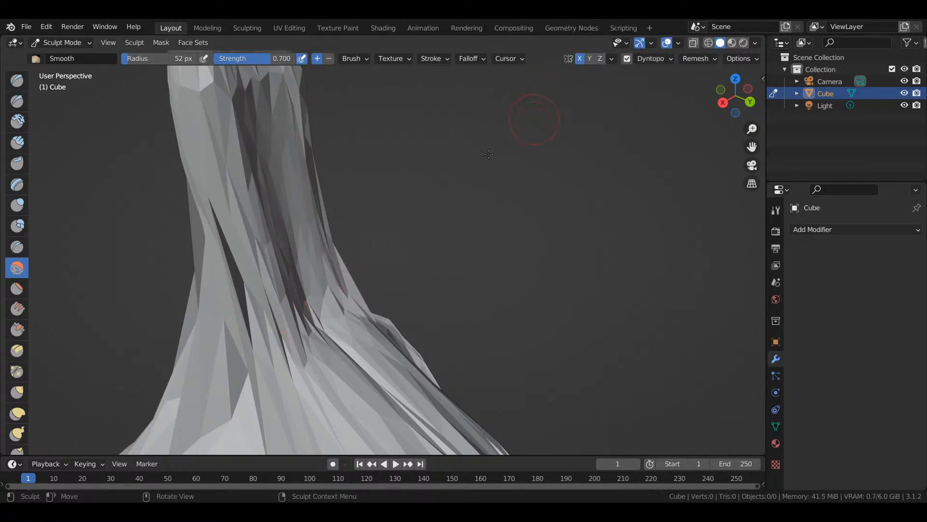
pyautogui.moveTo(213, 286)
pyautogui.mouseDown()
pyautogui.moveTo(249, 290)
pyautogui.moveTo(279, 272)
pyautogui.moveTo(266, 296)
pyautogui.moveTo(302, 293)
pyautogui.moveTo(276, 173)
pyautogui.moveTo(232, 124)
pyautogui.moveTo(277, 296)
pyautogui.moveTo(333, 338)
pyautogui.moveTo(309, 290)
pyautogui.moveTo(345, 391)
pyautogui.moveTo(373, 352)
pyautogui.moveTo(367, 367)
pyautogui.moveTo(310, 311)
pyautogui.moveTo(405, 409)
pyautogui.moveTo(475, 444)
pyautogui.mouseUp()
pyautogui.scroll(-3, 472, 288)
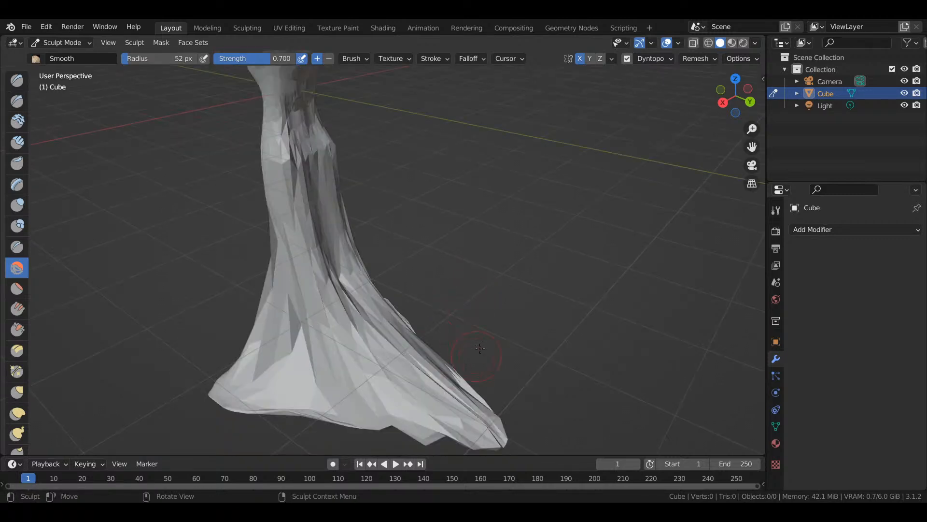
pyautogui.moveTo(737, 94); pyautogui.dragTo(324, 315)
pyautogui.moveTo(264, 416)
pyautogui.mouseDown()
pyautogui.moveTo(280, 404)
pyautogui.moveTo(257, 399)
pyautogui.moveTo(228, 257)
pyautogui.moveTo(255, 252)
pyautogui.moveTo(263, 203)
pyautogui.moveTo(244, 193)
pyautogui.moveTo(287, 174)
pyautogui.moveTo(312, 289)
pyautogui.mouseUp()
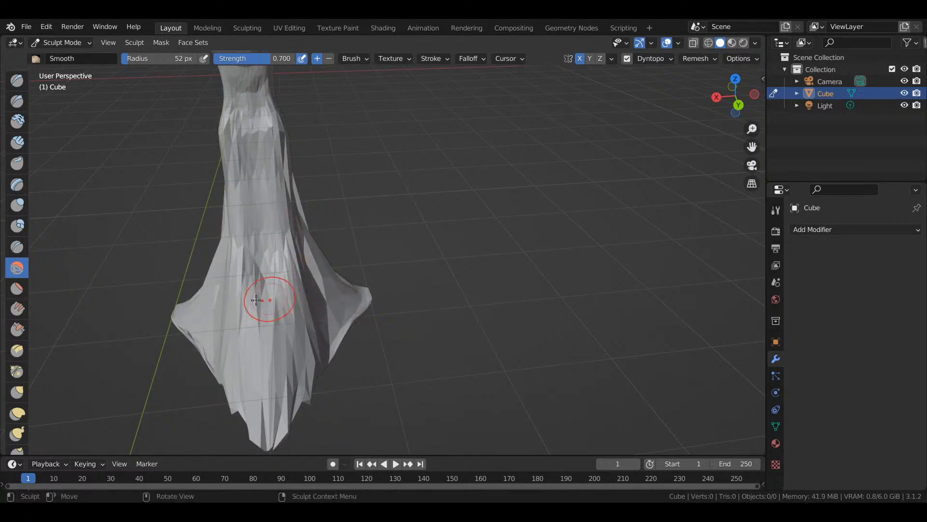
# - Set the Smooth brush radius to 100 px and even out the skirt's back, train tip and rear side folds
pyautogui.press('f')
pyautogui.click(358, 319)
pyautogui.moveTo(300, 303)
pyautogui.mouseDown()
pyautogui.moveTo(281, 308)
pyautogui.moveTo(250, 263)
pyautogui.mouseUp()
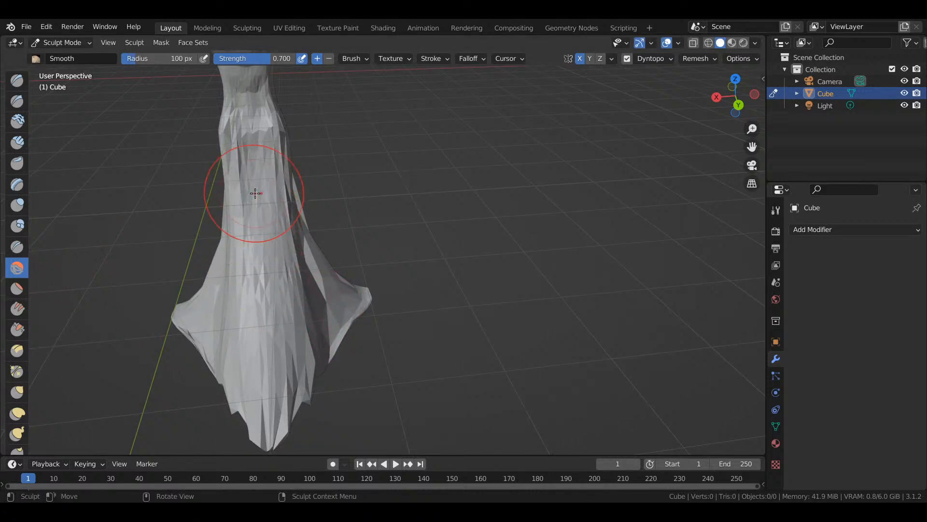
pyautogui.moveTo(255, 306)
pyautogui.mouseDown()
pyautogui.moveTo(269, 404)
pyautogui.moveTo(215, 412)
pyautogui.moveTo(218, 386)
pyautogui.moveTo(201, 352)
pyautogui.mouseUp()
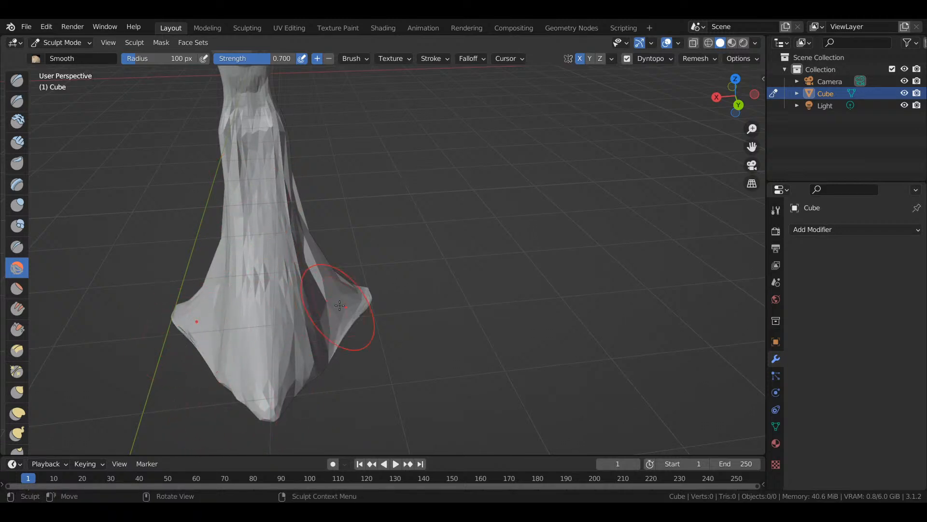
pyautogui.moveTo(331, 289); pyautogui.dragTo(319, 274)
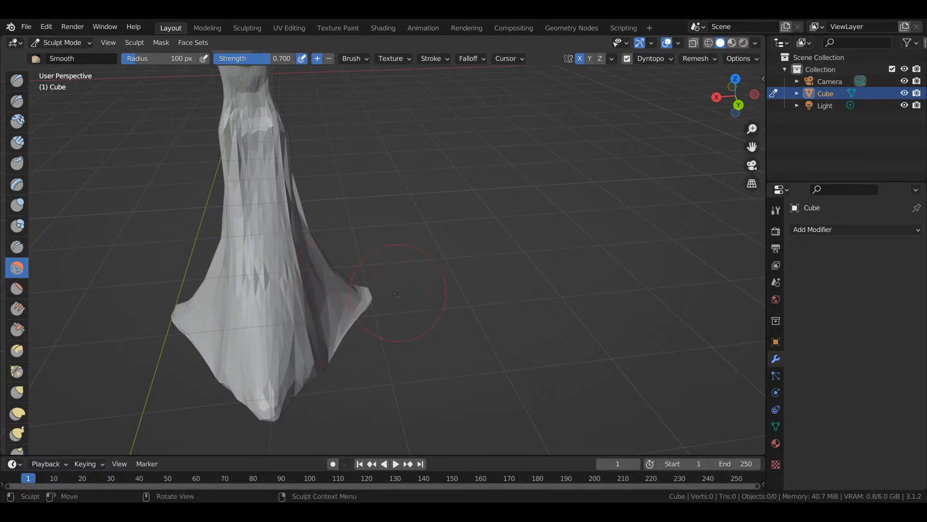
# - Soften the creases on the lower front and sides of the skirt with the 100 px Smooth brush
pyautogui.press('KP_3')
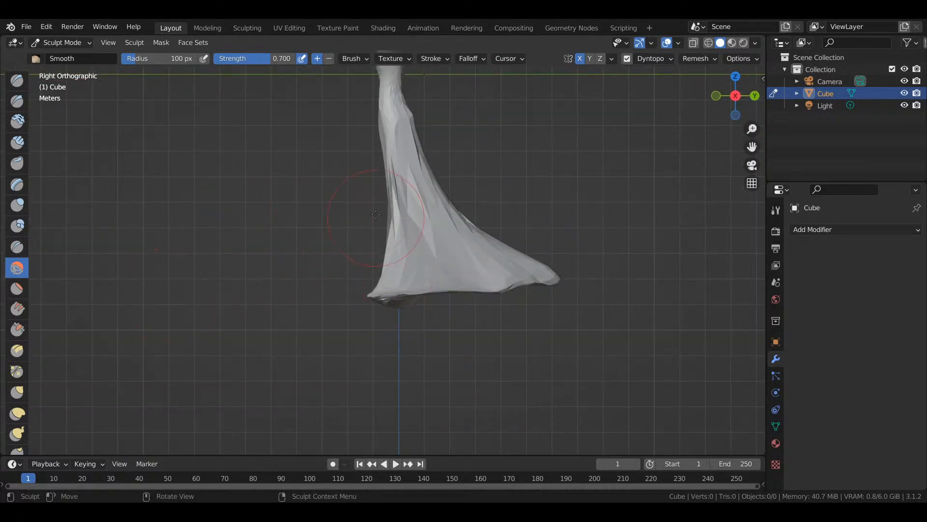
pyautogui.scroll(4, 377, 219)
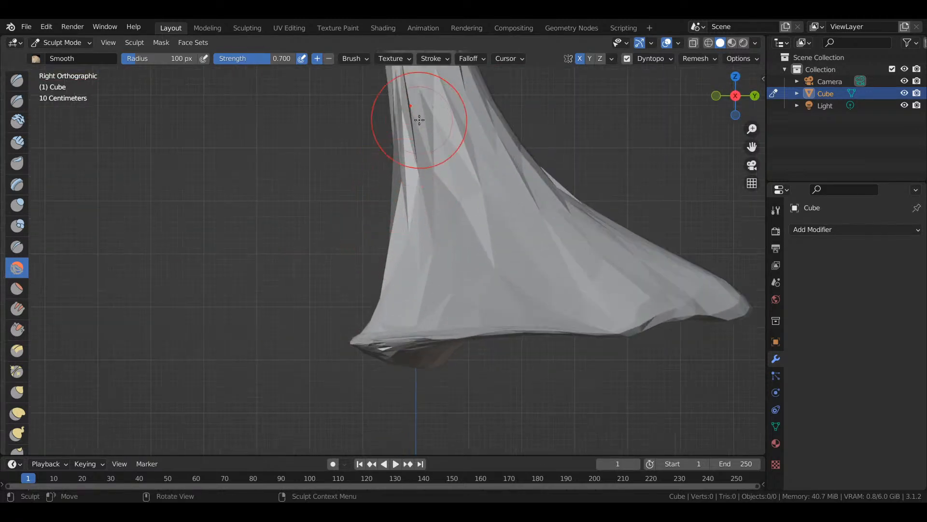
pyautogui.press('KP_1')
pyautogui.moveTo(546, 150)
pyautogui.mouseDown()
pyautogui.moveTo(580, 203)
pyautogui.moveTo(552, 284)
pyautogui.moveTo(528, 290)
pyautogui.moveTo(522, 309)
pyautogui.moveTo(524, 245)
pyautogui.moveTo(544, 237)
pyautogui.mouseUp()
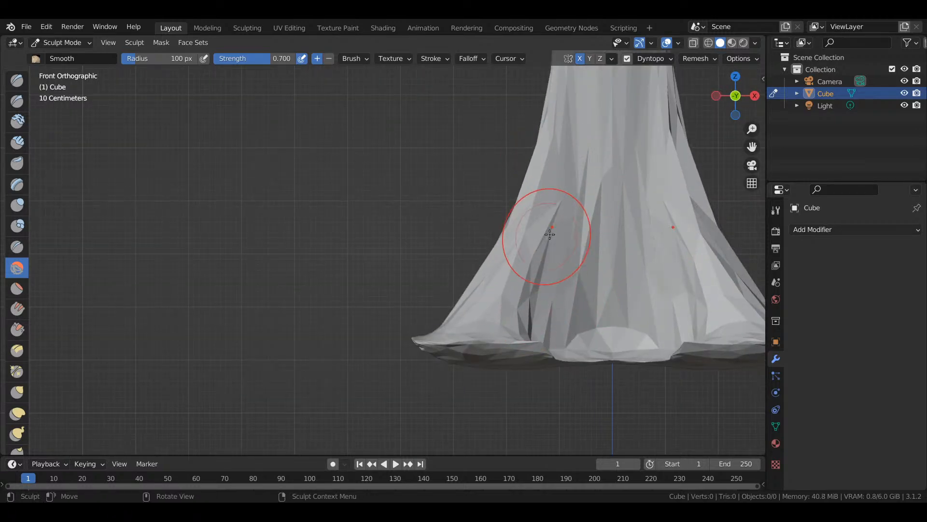
pyautogui.scroll(-2, 547, 236)
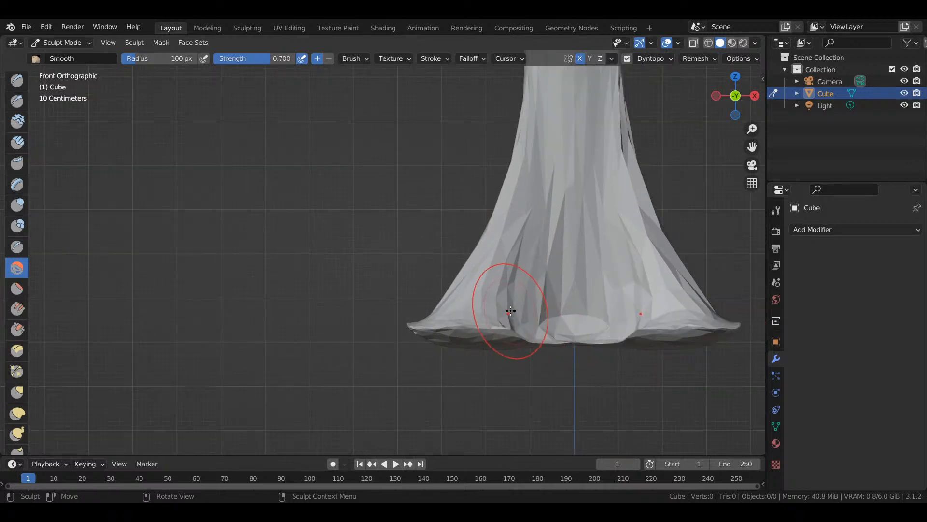
pyautogui.scroll(-3, 534, 331)
pyautogui.moveTo(735, 93); pyautogui.dragTo(735, 114)
pyautogui.scroll(-1, 571, 179)
pyautogui.scroll(-3, 570, 178)
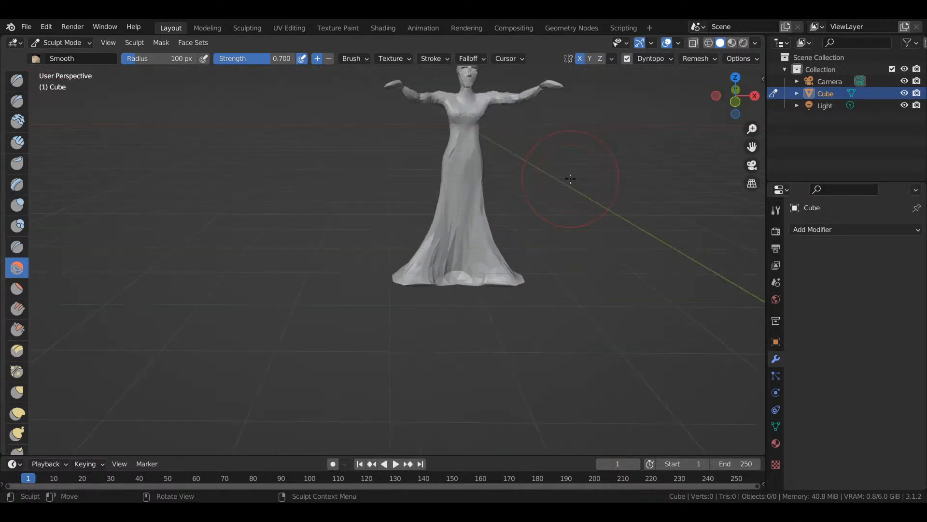
pyautogui.scroll(2, 549, 199)
pyautogui.scroll(5, 549, 200)
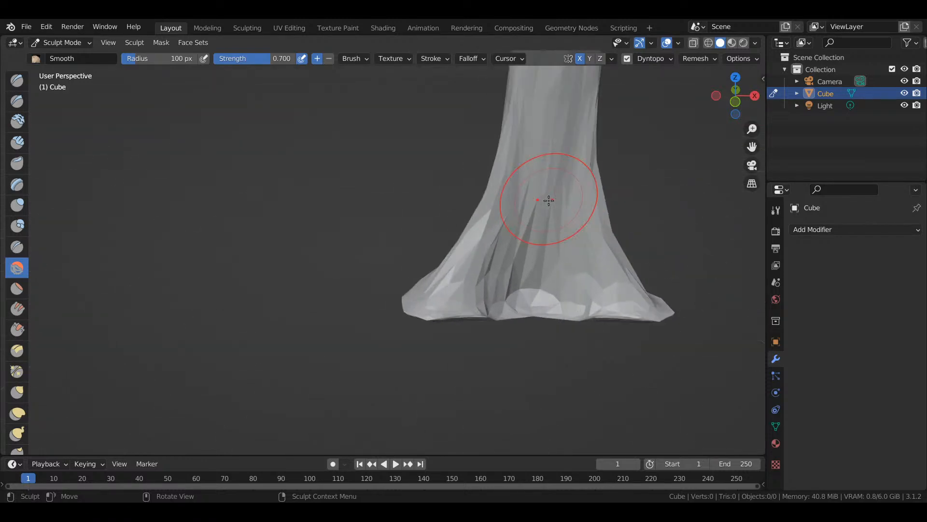
# - Push the middle of the skirt's underside upward with the Elastic Deform brush at 100 px and strength 0.500
pyautogui.moveTo(739, 108)
pyautogui.mouseDown()
pyautogui.moveTo(696, 134)
pyautogui.moveTo(677, 161)
pyautogui.mouseUp()
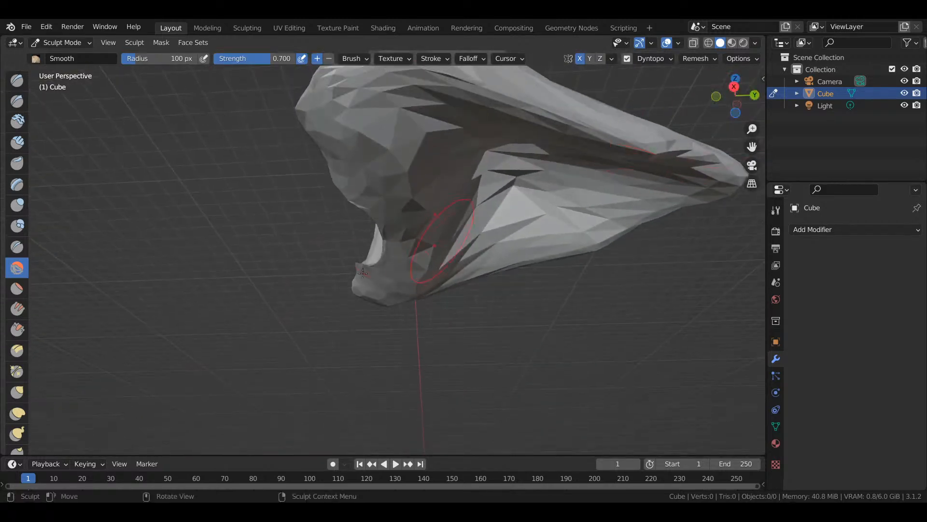
pyautogui.click(17, 414)
pyautogui.moveTo(427, 242)
pyautogui.mouseDown()
pyautogui.moveTo(386, 193)
pyautogui.moveTo(415, 149)
pyautogui.moveTo(452, 162)
pyautogui.moveTo(388, 116)
pyautogui.moveTo(390, 106)
pyautogui.mouseUp()
pyautogui.moveTo(409, 208); pyautogui.dragTo(405, 185)
pyautogui.moveTo(398, 149); pyautogui.dragTo(401, 111)
pyautogui.moveTo(416, 231); pyautogui.dragTo(420, 207)
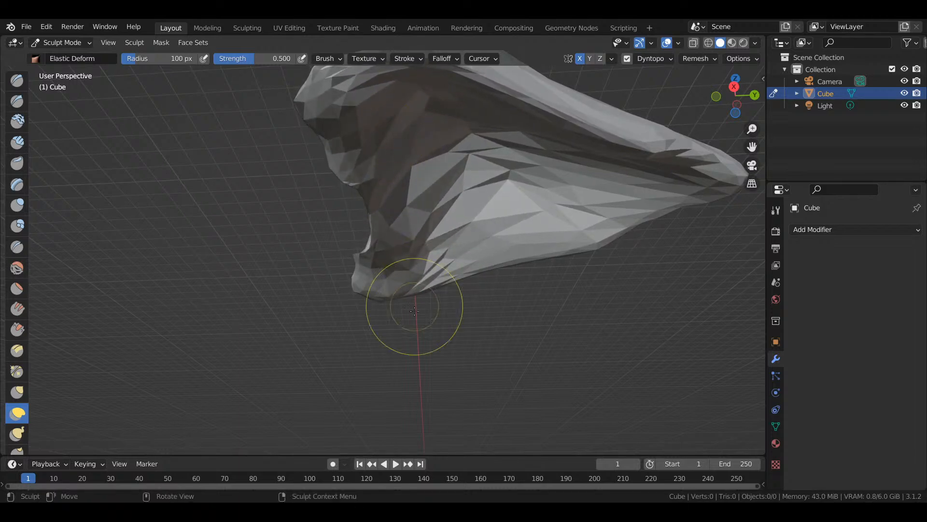
# - Build up the skirt's hollow underside with the Draw brush at 100 px and strength 0.500, and undo the latest strokes
pyautogui.click(19, 83)
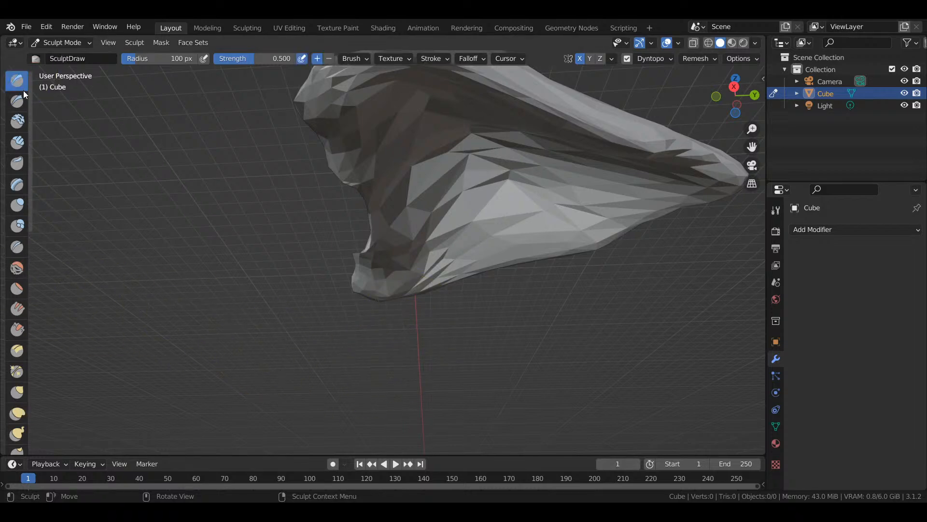
pyautogui.moveTo(442, 140); pyautogui.dragTo(435, 134)
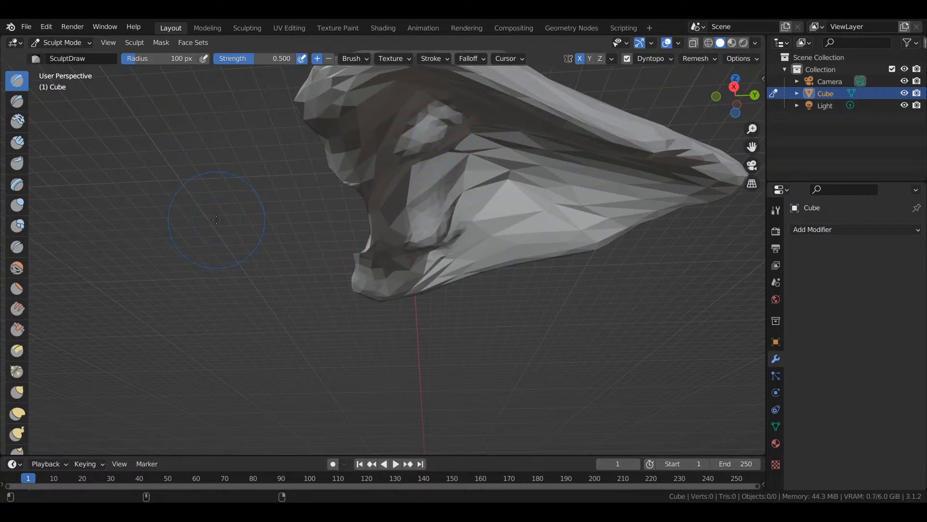
pyautogui.hotkey('ctrl', 'z')
pyautogui.hotkey('ctrl', 'z')
pyautogui.hotkey('ctrl', 'z')
pyautogui.hotkey('ctrl', 'z')
pyautogui.hotkey('ctrl', 'z')
pyautogui.hotkey('ctrl', 'z')
pyautogui.hotkey('ctrl', 'z')
pyautogui.hotkey('ctrl', 'z')
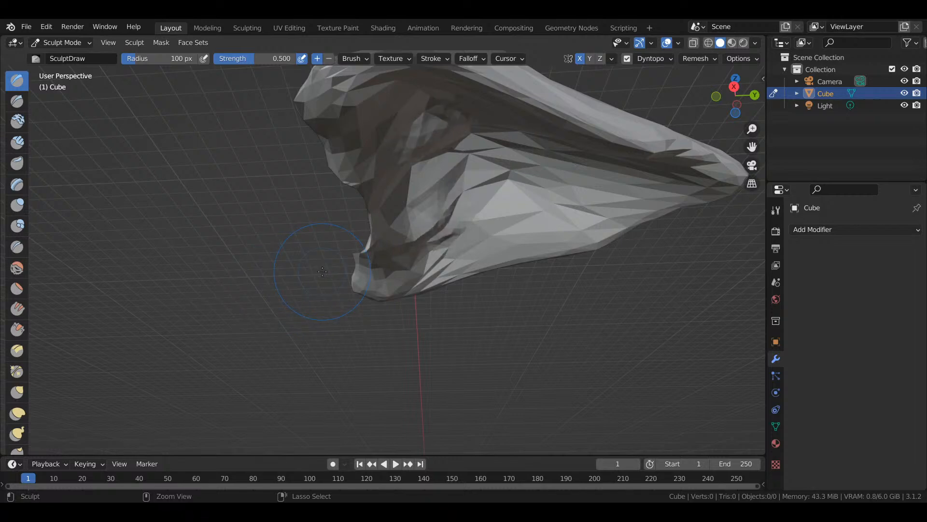
# - Reduce the Draw brush radius to 48 px and add smaller build-up strokes inside the skirt's underside
pyautogui.press('f')
pyautogui.click(162, 367)
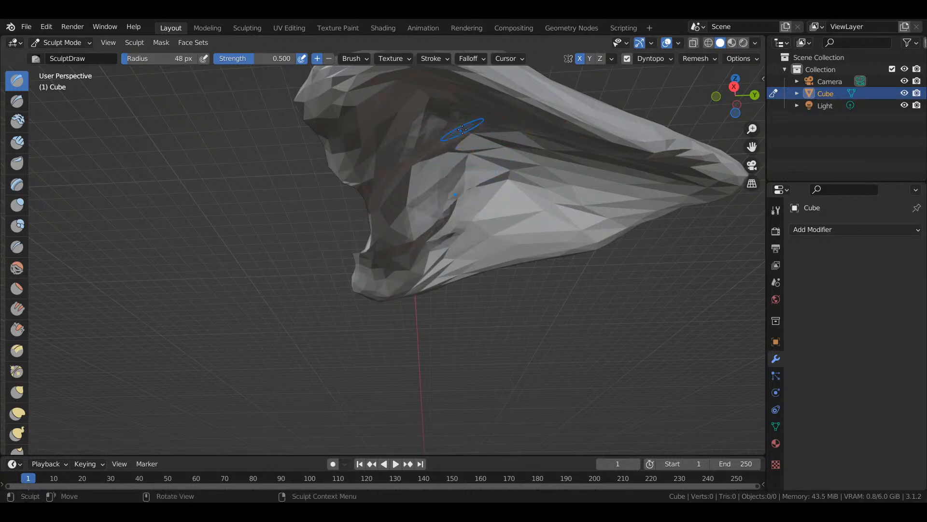
pyautogui.moveTo(462, 130); pyautogui.dragTo(461, 141)
pyautogui.press('KP_1')
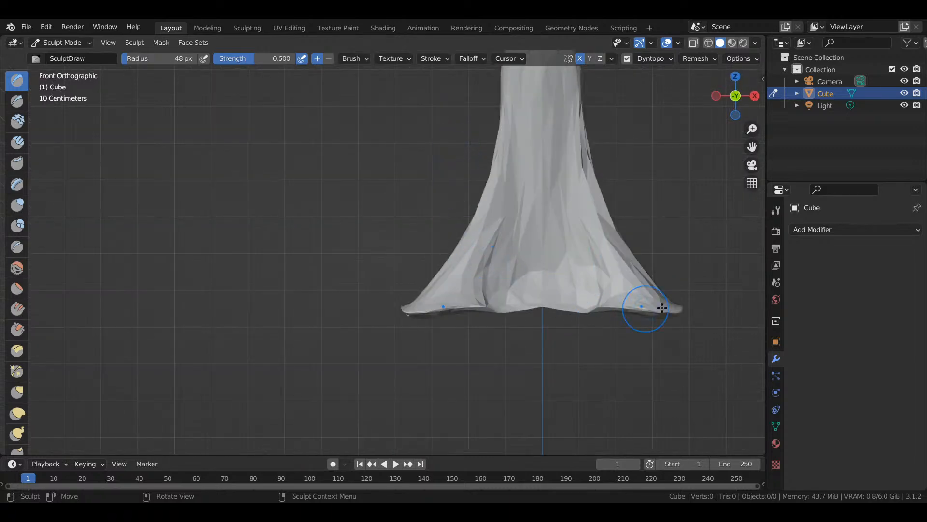
pyautogui.scroll(-4, 569, 338)
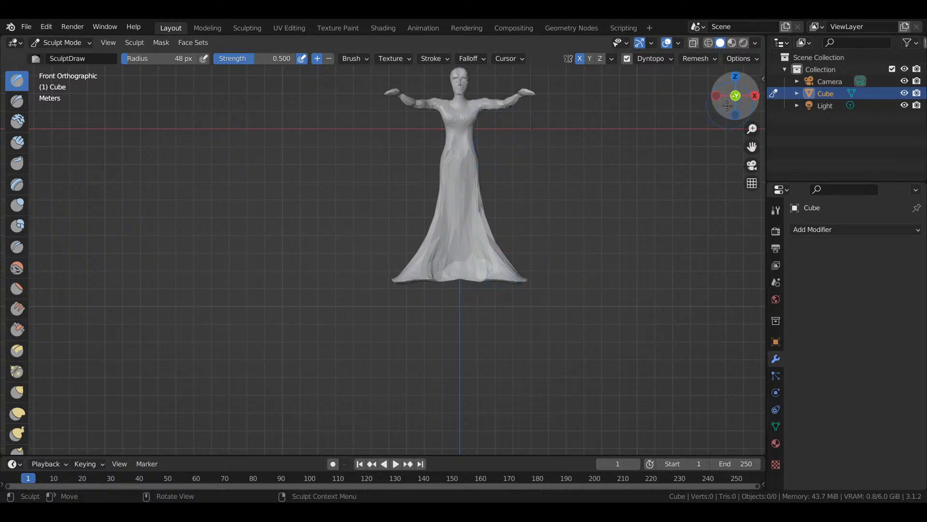
pyautogui.moveTo(734, 96); pyautogui.dragTo(711, 121)
pyautogui.scroll(2, 507, 196)
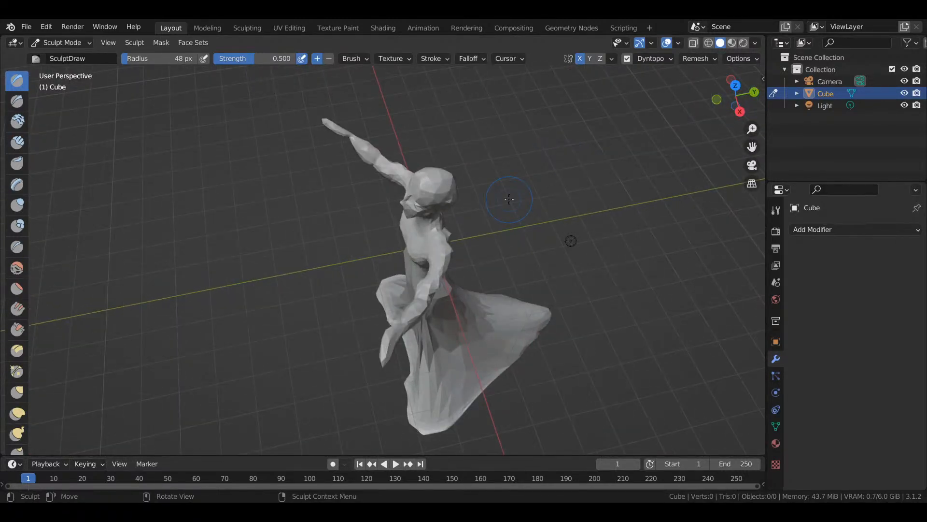
# - Check the whole dress from the front and save the sculpt to its existing file, sillyface.blend
pyautogui.moveTo(746, 78); pyautogui.dragTo(488, 271)
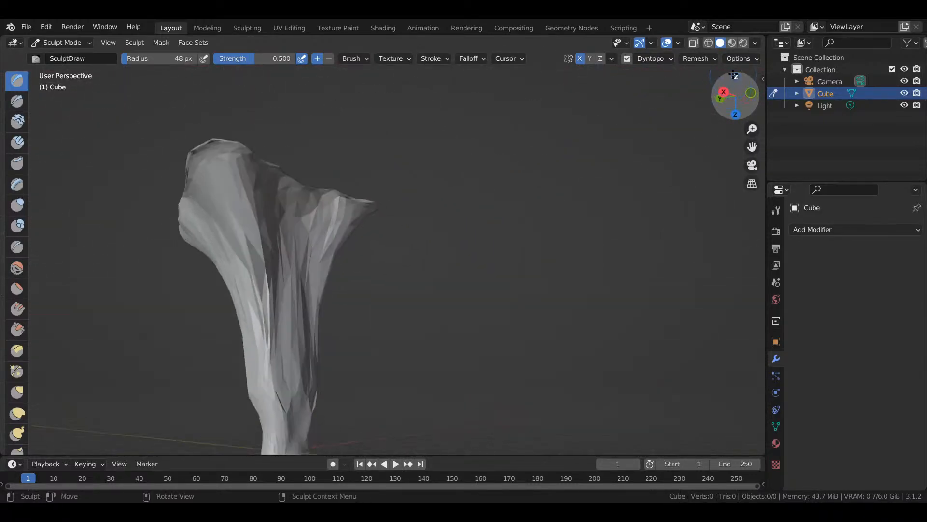
pyautogui.click(733, 79)
pyautogui.scroll(-3, 557, 210)
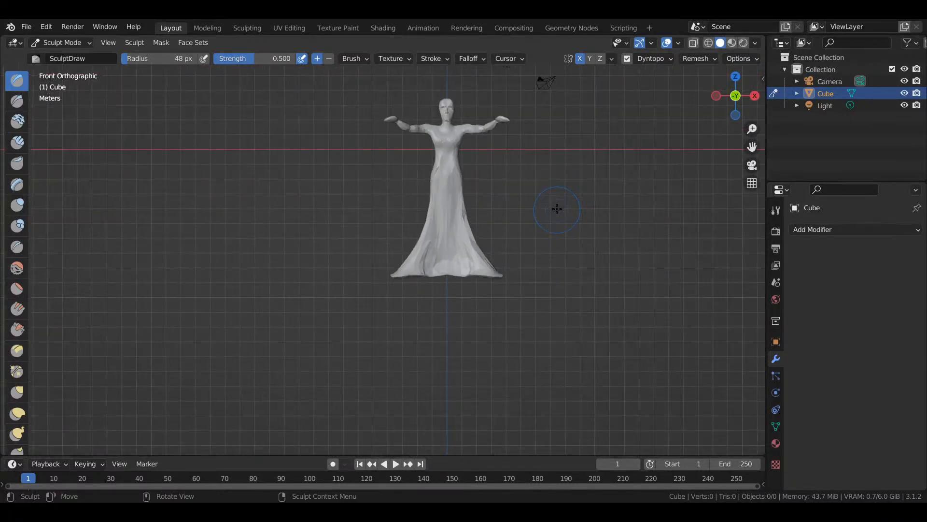
pyautogui.scroll(-1, 578, 159)
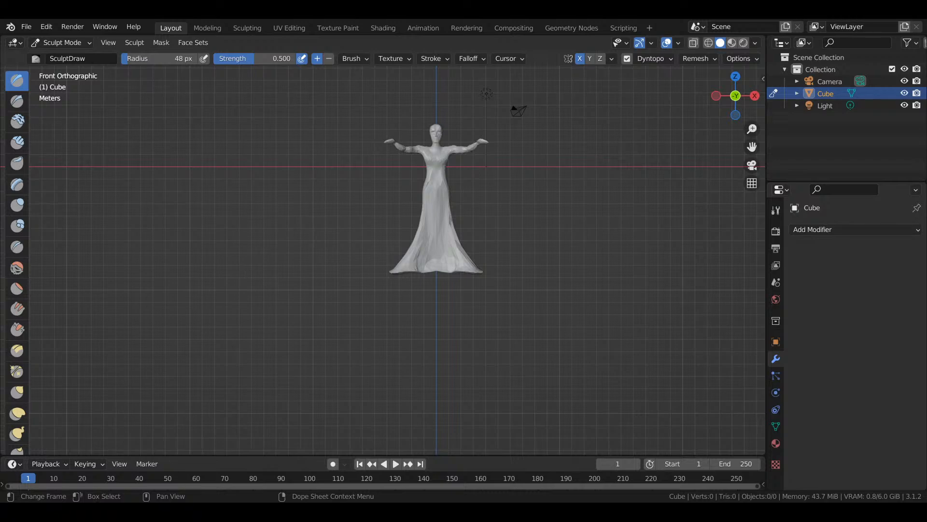
pyautogui.scroll(1, 356, 192)
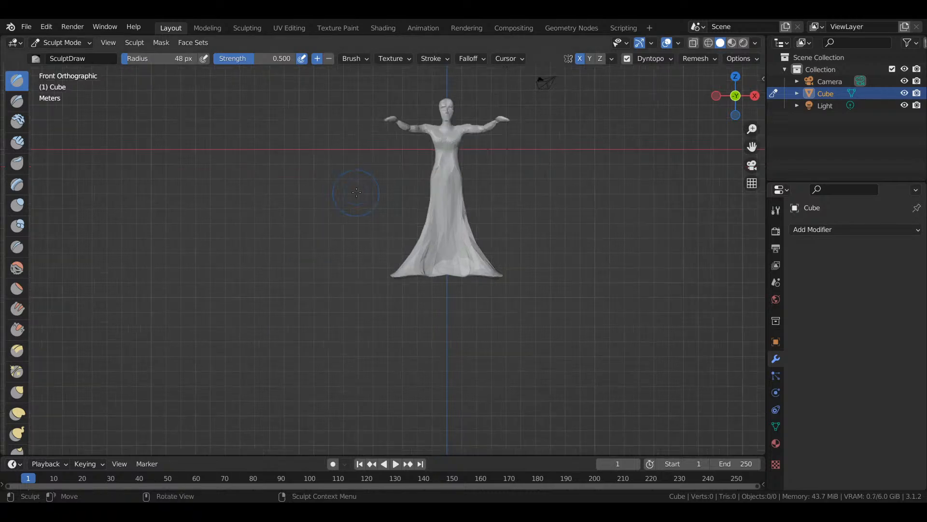
pyautogui.press('ctrl')
pyautogui.hotkey('ctrl', 's')
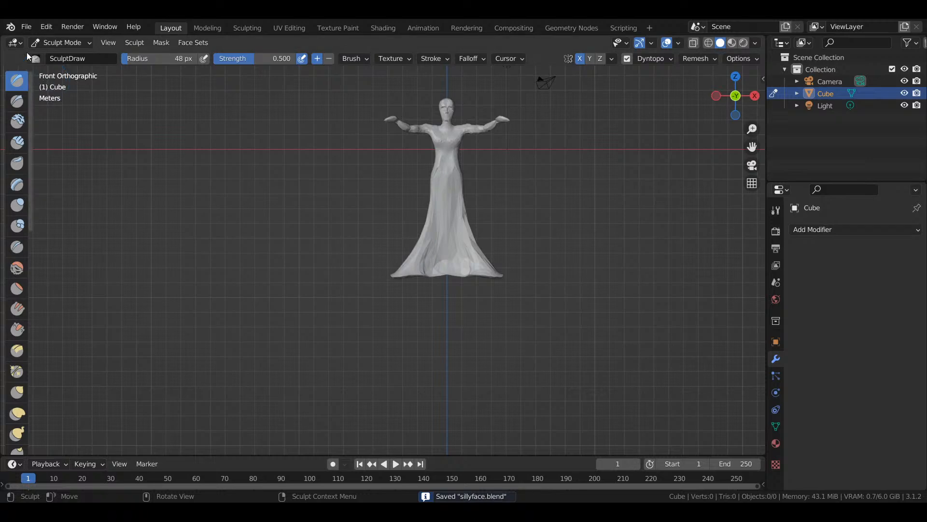
pyautogui.click(26, 26)
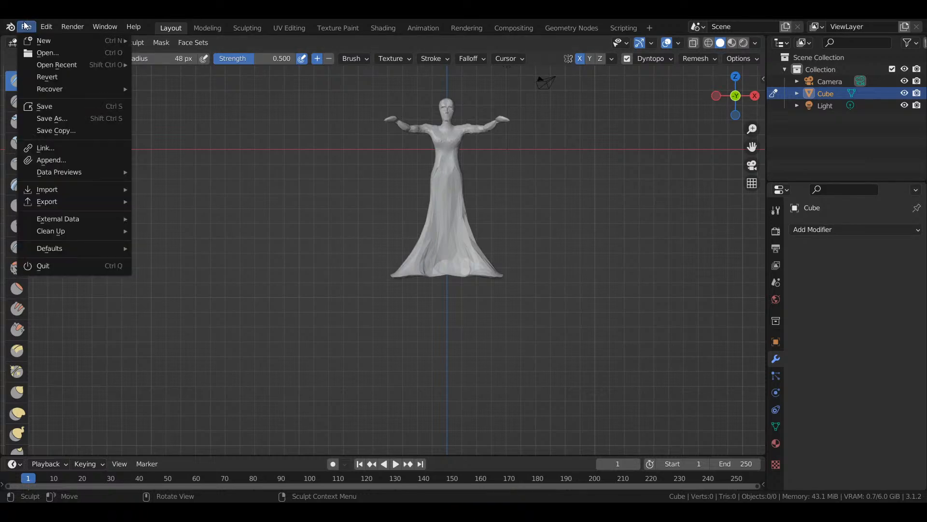
pyautogui.moveTo(43, 89)
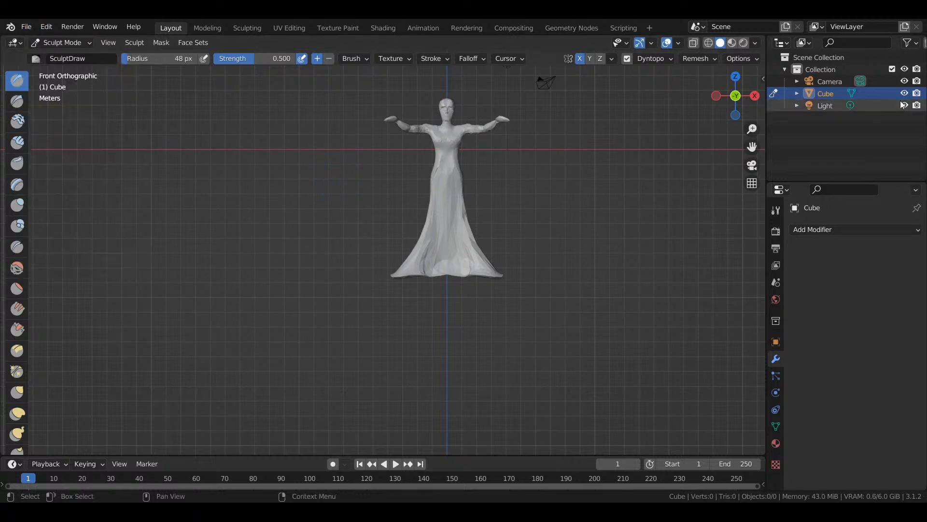
# - Build up both upper thighs on the dress front with the Draw brush at 48 px and strength 0.500, undoing and repeating the first stroke
pyautogui.moveTo(740, 98)
pyautogui.mouseDown()
pyautogui.moveTo(766, 154)
pyautogui.moveTo(662, 111)
pyautogui.moveTo(613, 116)
pyautogui.moveTo(510, 91)
pyautogui.moveTo(616, 129)
pyautogui.moveTo(763, 124)
pyautogui.moveTo(715, 116)
pyautogui.moveTo(754, 116)
pyautogui.moveTo(775, 133)
pyautogui.moveTo(811, 131)
pyautogui.moveTo(574, 98)
pyautogui.moveTo(686, 129)
pyautogui.moveTo(716, 125)
pyautogui.moveTo(606, 121)
pyautogui.moveTo(637, 107)
pyautogui.moveTo(701, 118)
pyautogui.moveTo(695, 140)
pyautogui.moveTo(658, 156)
pyautogui.mouseUp()
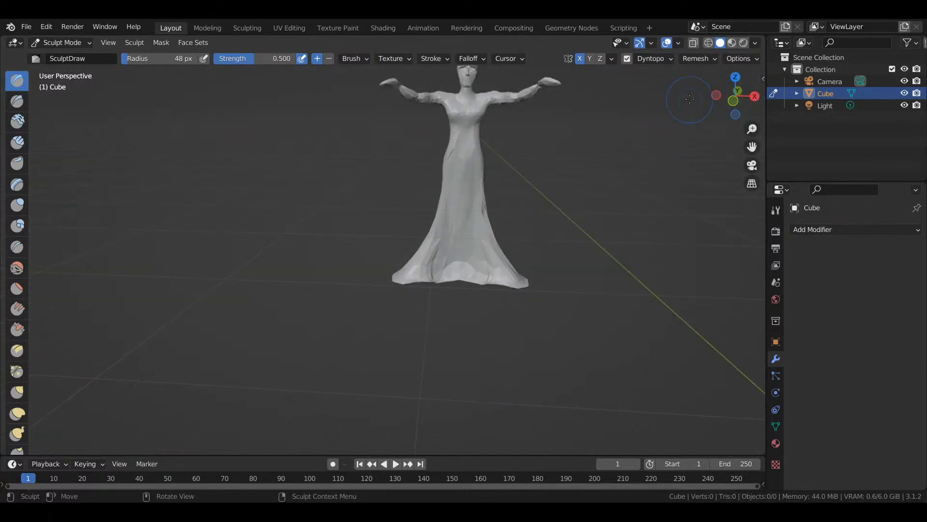
pyautogui.moveTo(717, 95); pyautogui.dragTo(694, 112)
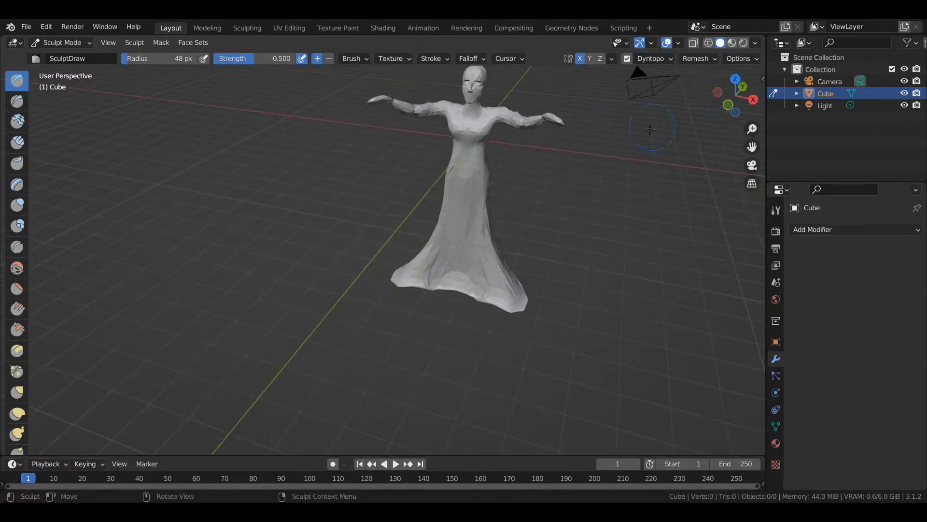
pyautogui.scroll(1, 649, 131)
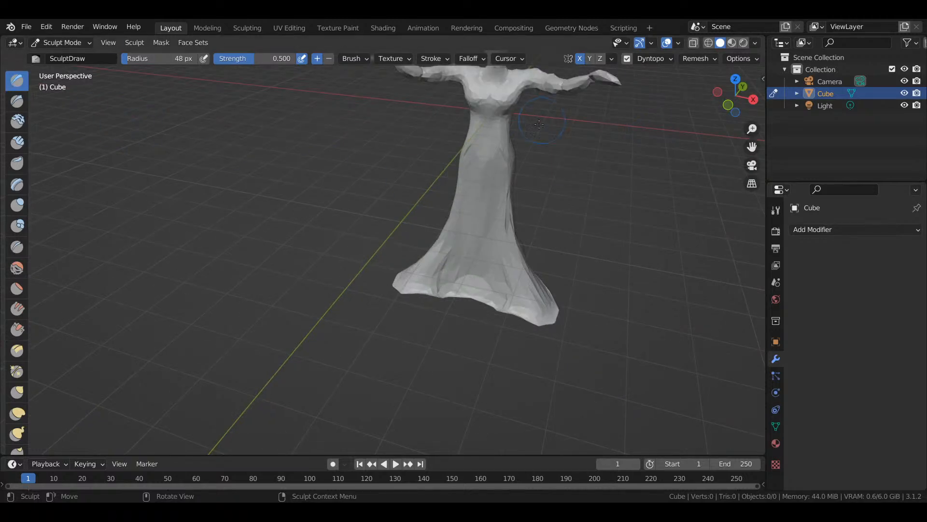
pyautogui.scroll(1, 543, 141)
pyautogui.press('KP_1')
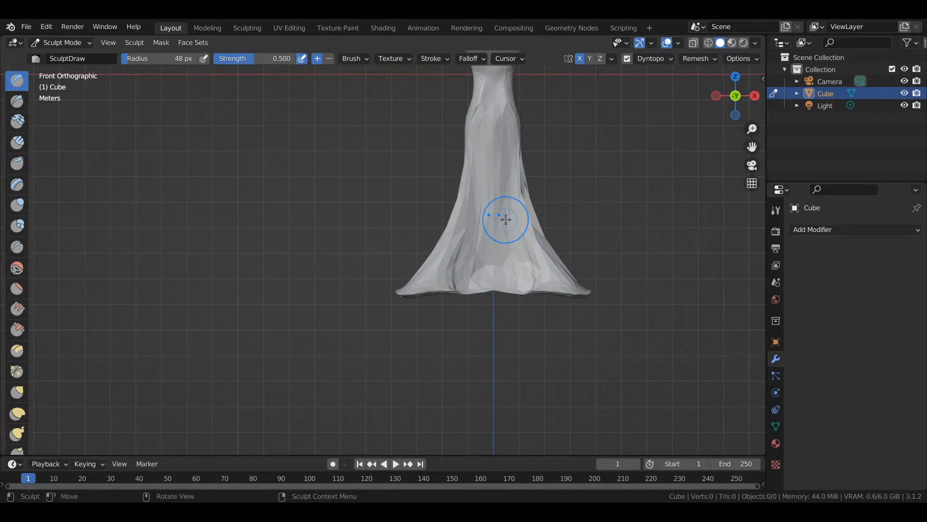
pyautogui.scroll(3, 504, 217)
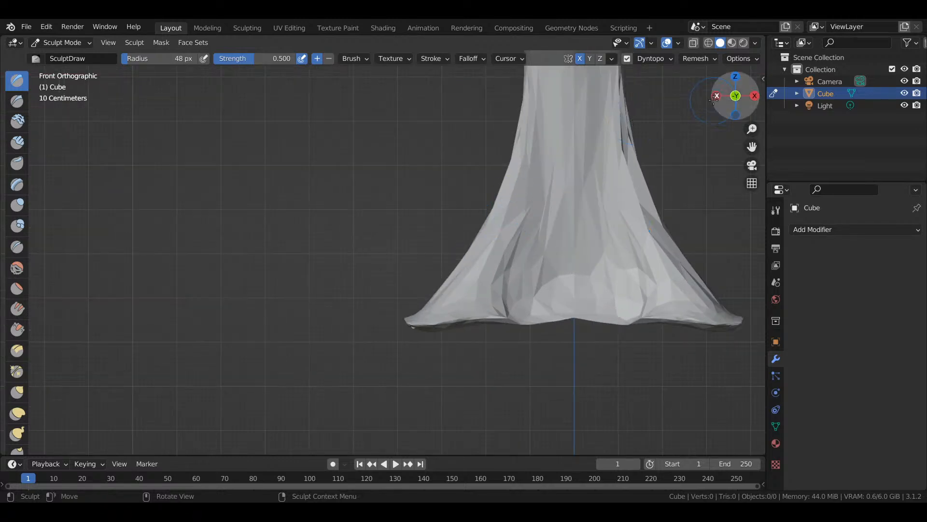
pyautogui.keyDown('shift'); pyautogui.moveTo(722, 99); pyautogui.dragTo(636, 313, button='middle'); pyautogui.keyUp('shift')
pyautogui.scroll(2, 433, 219)
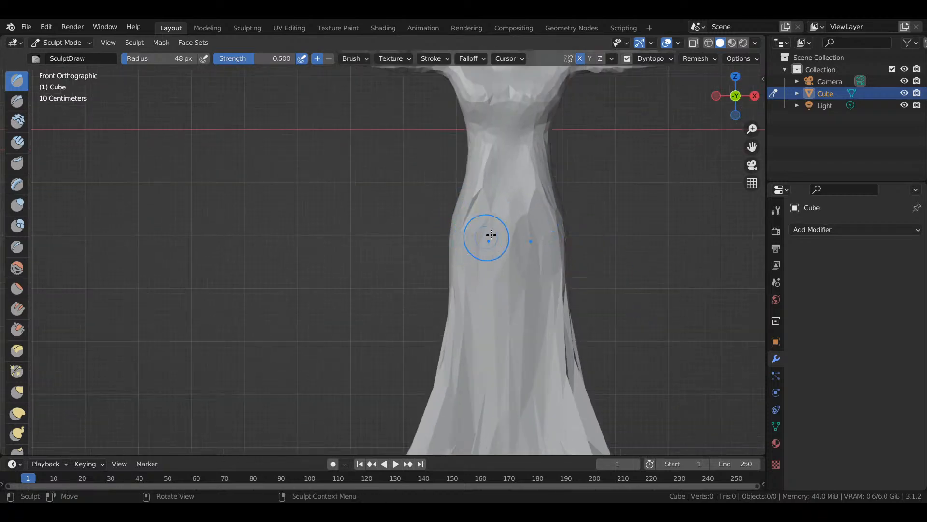
pyautogui.moveTo(484, 224)
pyautogui.mouseDown()
pyautogui.moveTo(480, 290)
pyautogui.moveTo(472, 222)
pyautogui.moveTo(471, 312)
pyautogui.mouseUp()
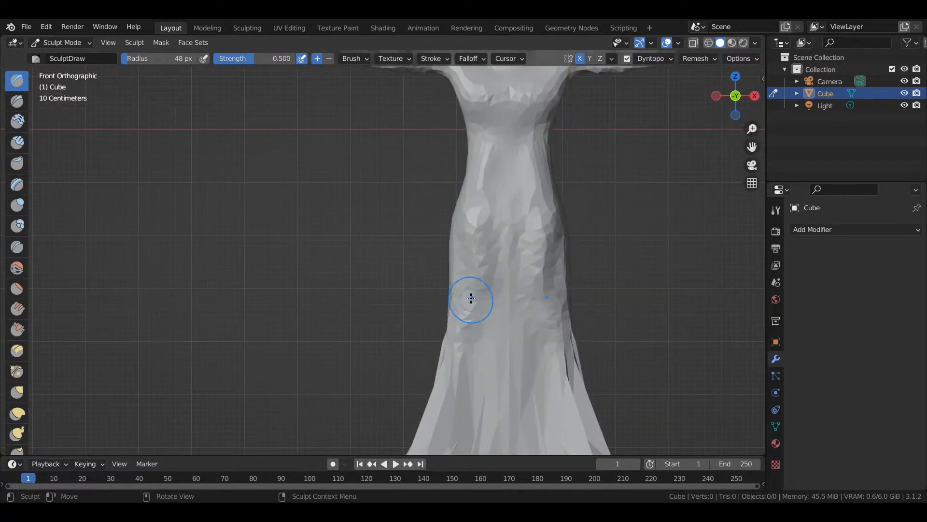
pyautogui.hotkey('ctrl', 'z')
pyautogui.moveTo(478, 227); pyautogui.dragTo(474, 318)
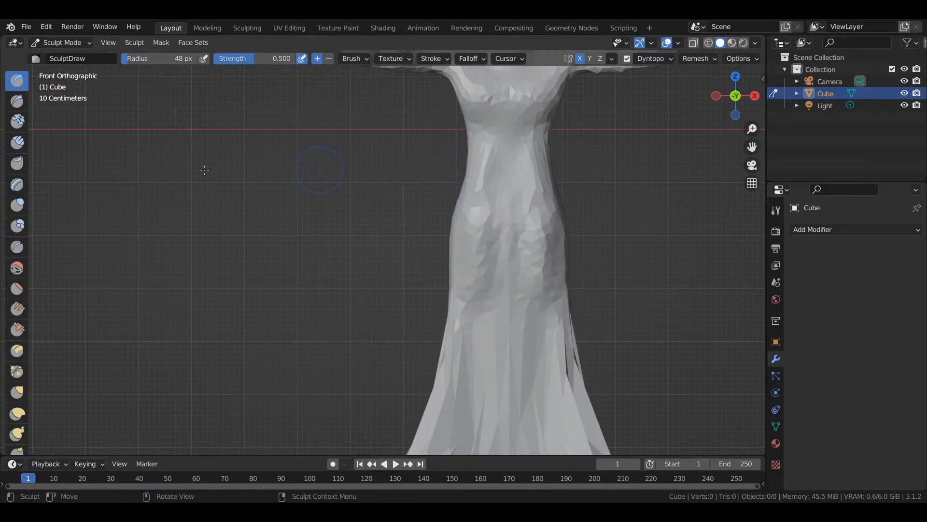
# - Soften the front of the hips and lower belly with the Smooth brush at 30 px and strength 0.700
pyautogui.click(16, 267)
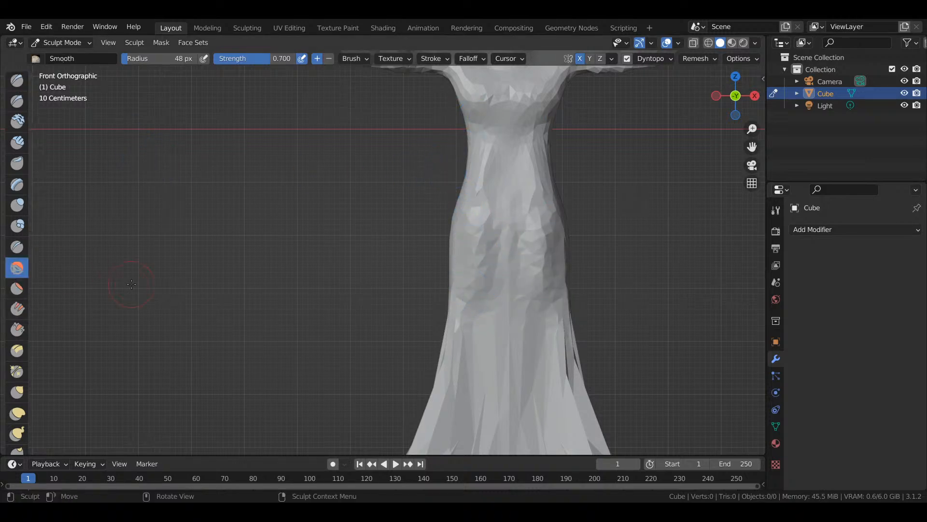
pyautogui.press('f')
pyautogui.click(123, 294)
pyautogui.scroll(2, 573, 236)
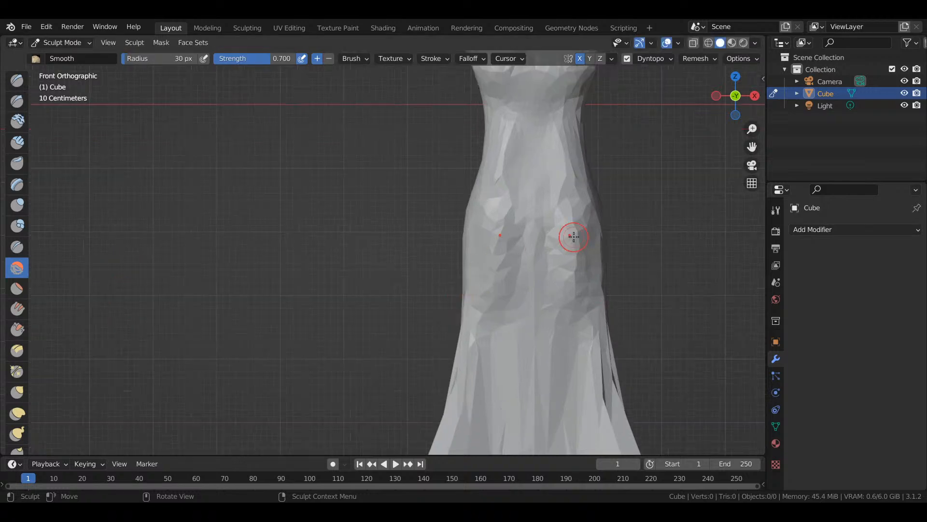
pyautogui.moveTo(536, 194)
pyautogui.mouseDown()
pyautogui.moveTo(531, 186)
pyautogui.moveTo(537, 223)
pyautogui.mouseUp()
pyautogui.moveTo(513, 186); pyautogui.dragTo(522, 152)
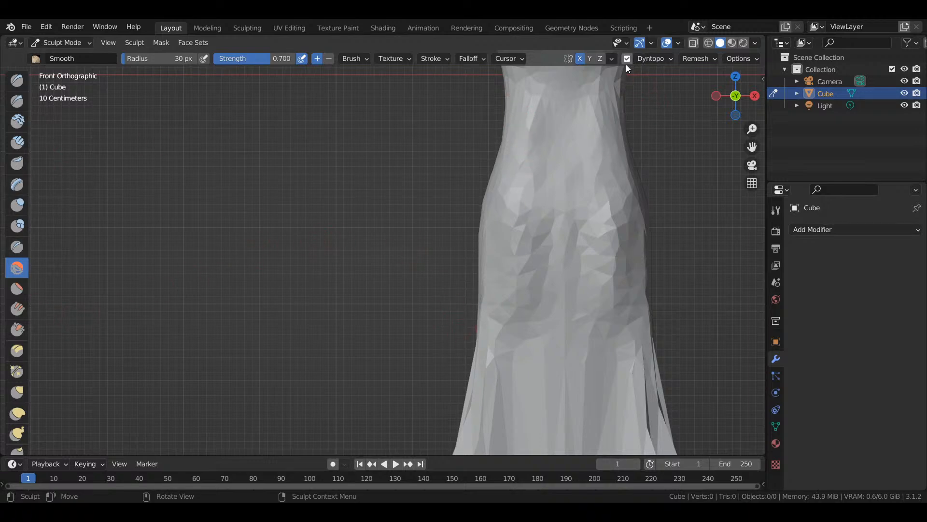
# - Carve creases across the front of the hips and along the belly with the Crease brush at 30 px and strength 0.250
pyautogui.click(19, 248)
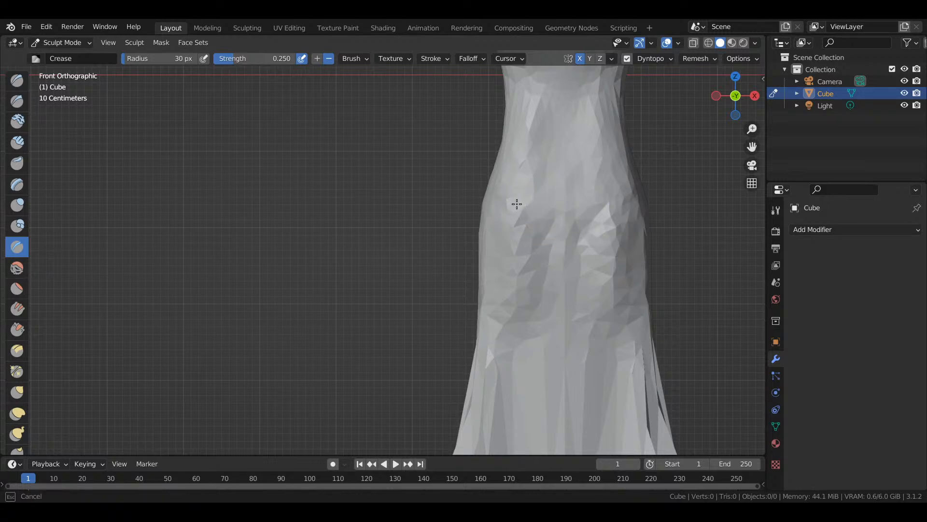
pyautogui.moveTo(598, 204); pyautogui.dragTo(604, 218)
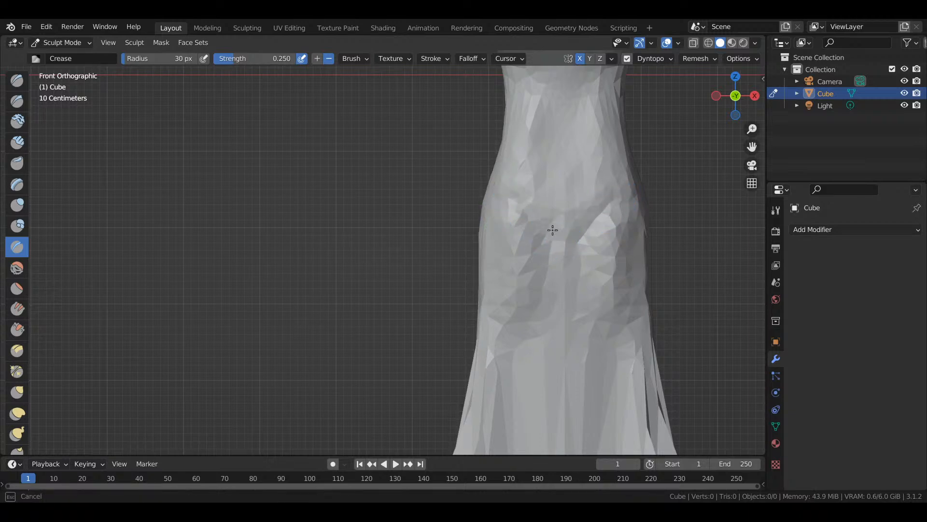
pyautogui.scroll(1, 573, 207)
pyautogui.scroll(-3, 571, 205)
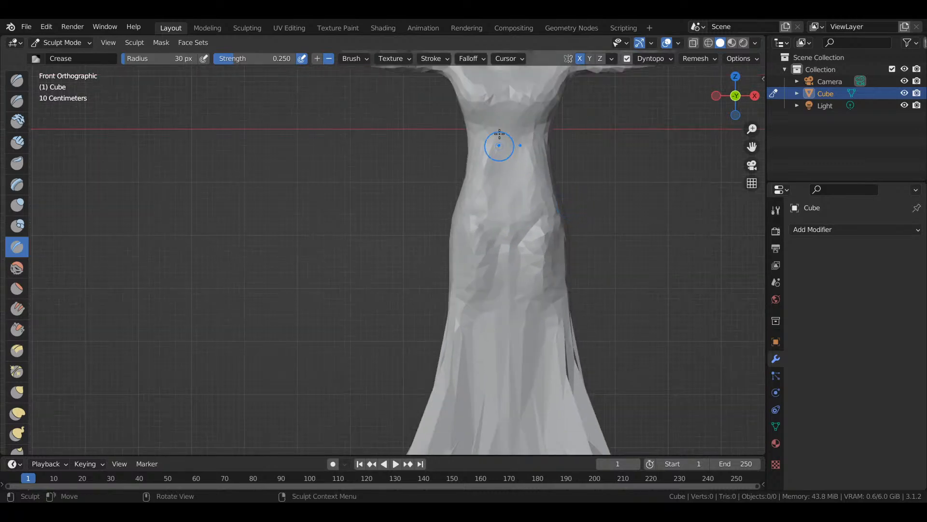
pyautogui.moveTo(483, 118)
pyautogui.mouseDown()
pyautogui.moveTo(513, 121)
pyautogui.moveTo(514, 168)
pyautogui.mouseUp()
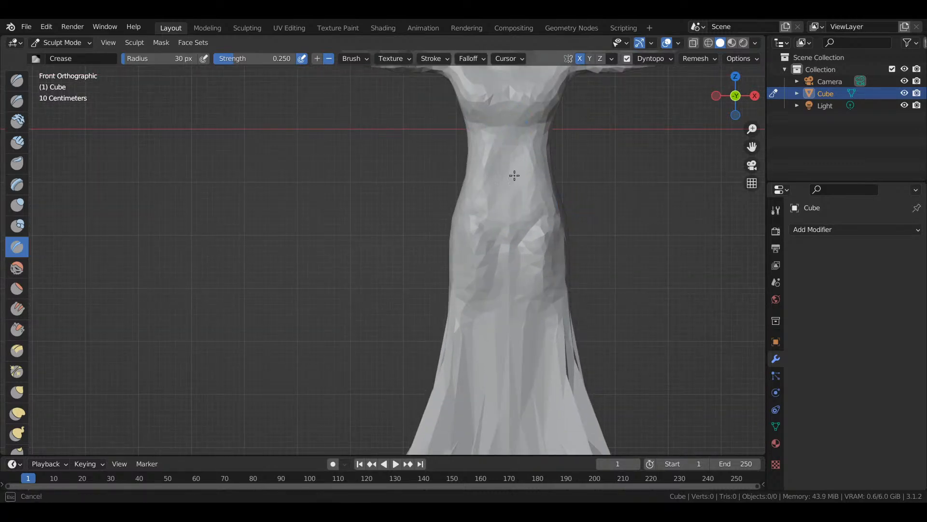
pyautogui.moveTo(515, 200); pyautogui.dragTo(512, 155)
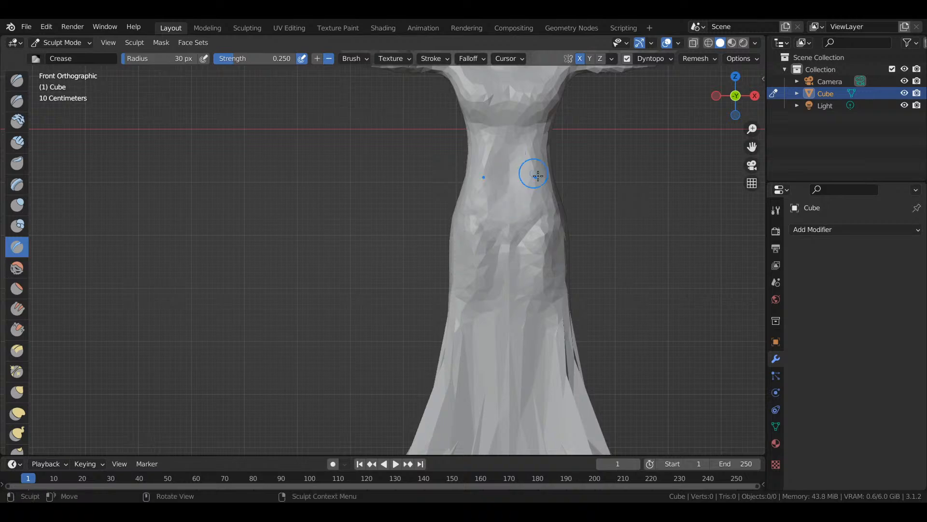
pyautogui.scroll(1, 579, 169)
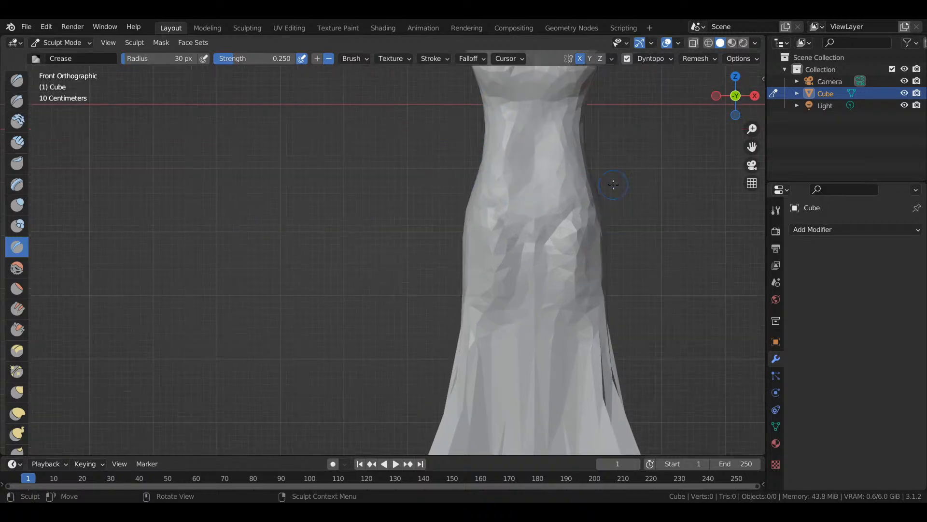
# - Blend the creases on the belly and hips with the Smooth brush at 30 px and strength 0.700
pyautogui.click(17, 267)
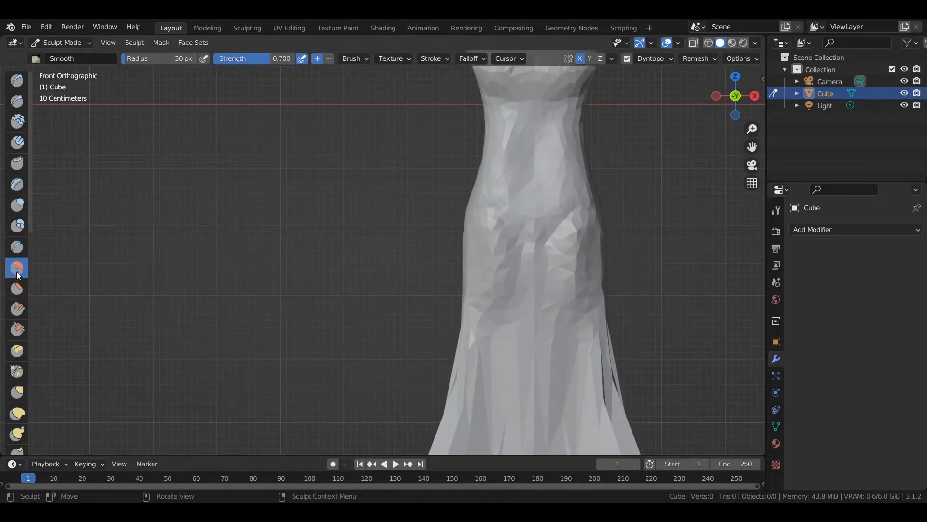
pyautogui.moveTo(514, 146); pyautogui.dragTo(508, 132)
pyautogui.scroll(-4, 552, 229)
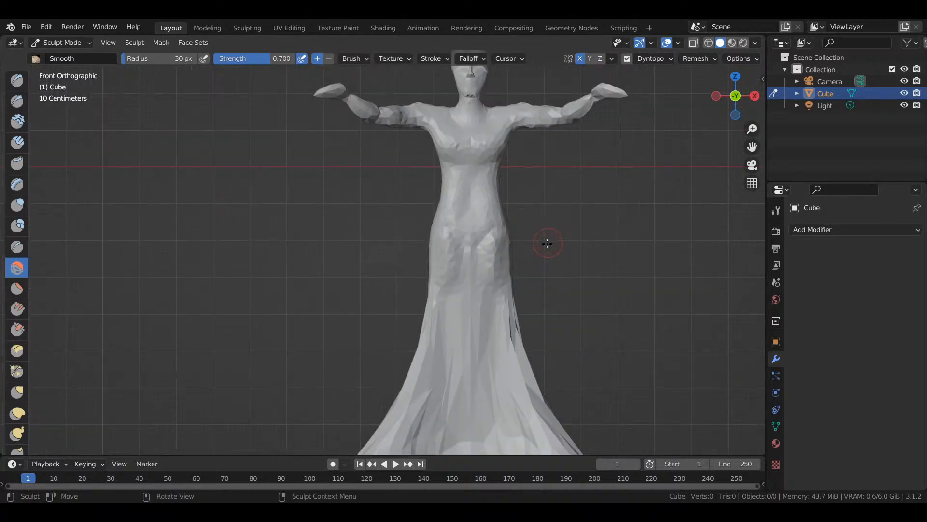
pyautogui.moveTo(491, 249); pyautogui.dragTo(468, 284)
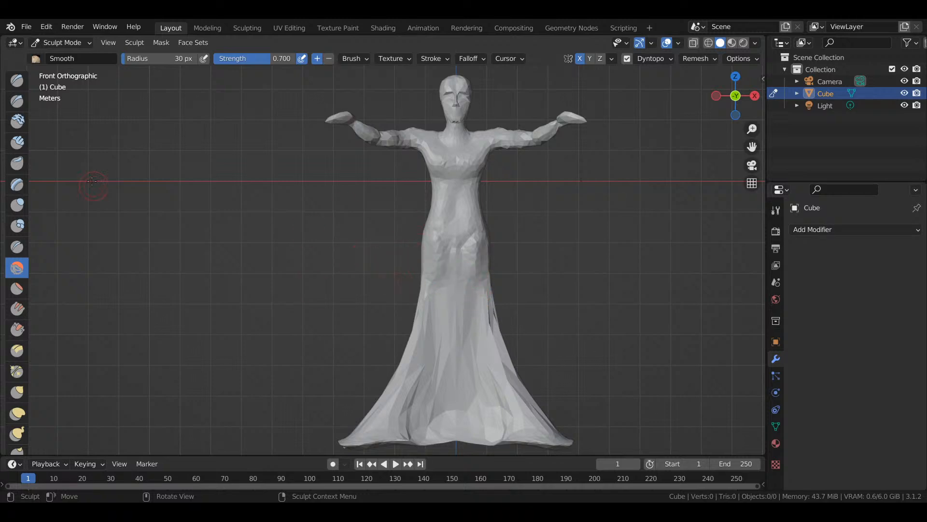
# - Add short 30 px Draw strokes below the hips, undoing the first one, and even out the front of the hips with the Smooth brush
pyautogui.click(16, 81)
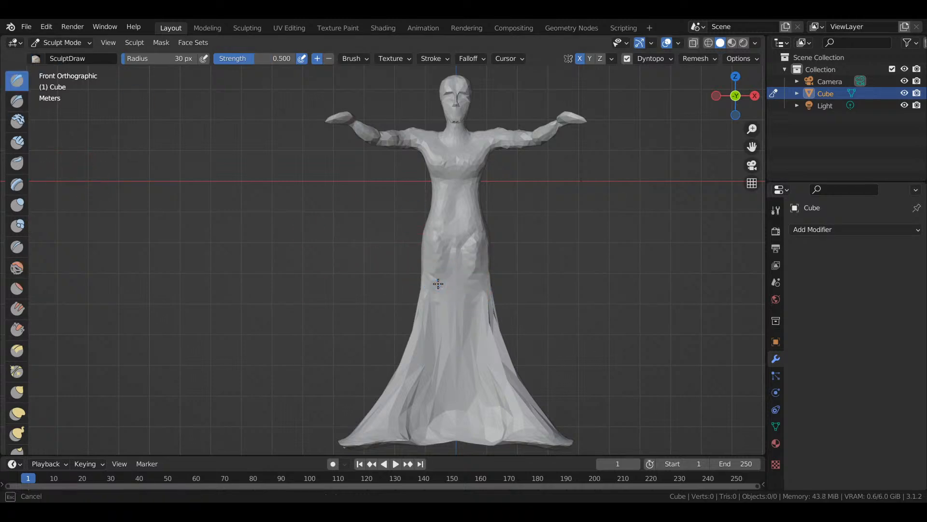
pyautogui.moveTo(435, 257); pyautogui.dragTo(440, 291)
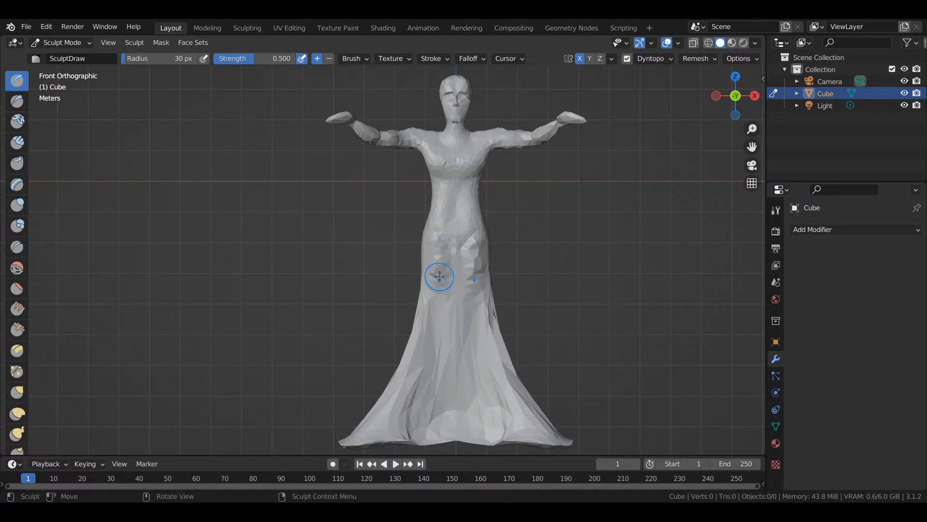
pyautogui.hotkey('ctrl', 'z')
pyautogui.click(437, 301)
pyautogui.click(437, 300)
pyautogui.moveTo(437, 300)
pyautogui.mouseDown()
pyautogui.moveTo(437, 313)
pyautogui.moveTo(437, 291)
pyautogui.mouseUp()
pyautogui.click(17, 267)
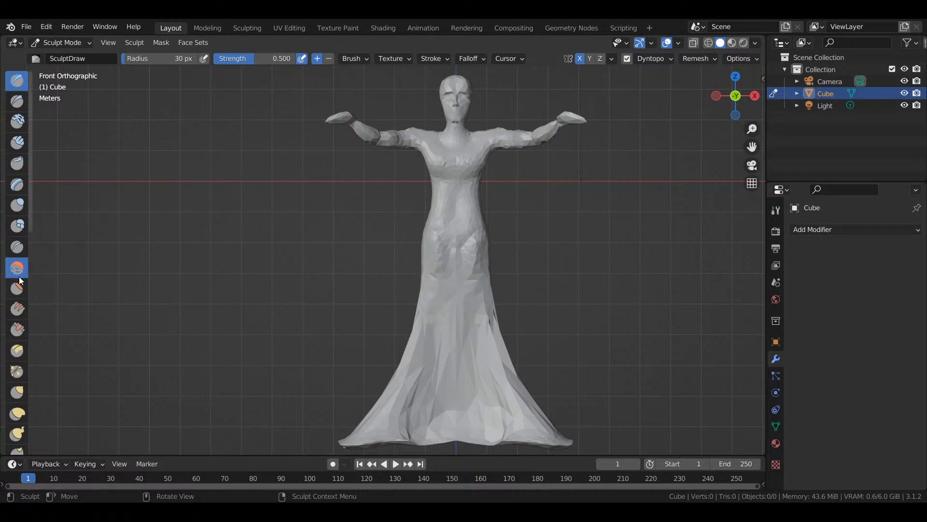
pyautogui.moveTo(473, 265); pyautogui.dragTo(472, 242)
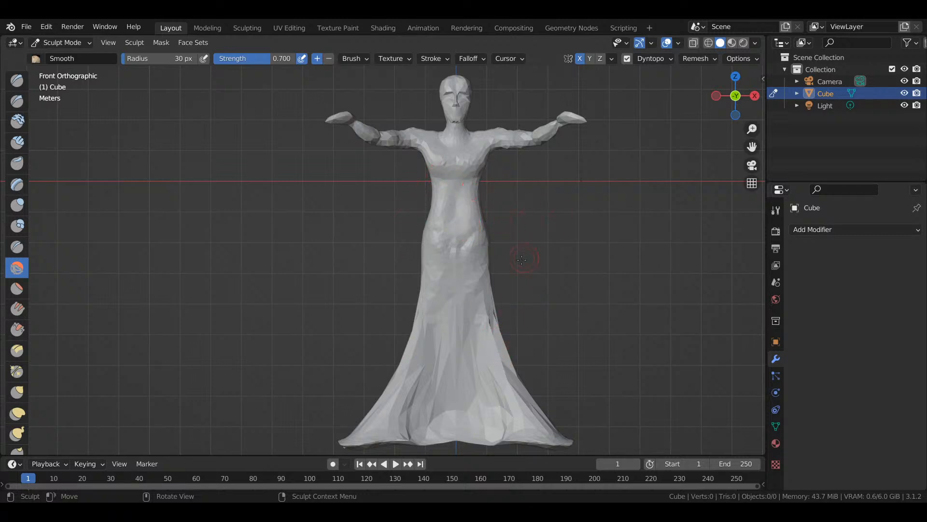
# - Examine the figure's head, arms and torso from the side, above and front
pyautogui.moveTo(741, 103); pyautogui.dragTo(718, 129)
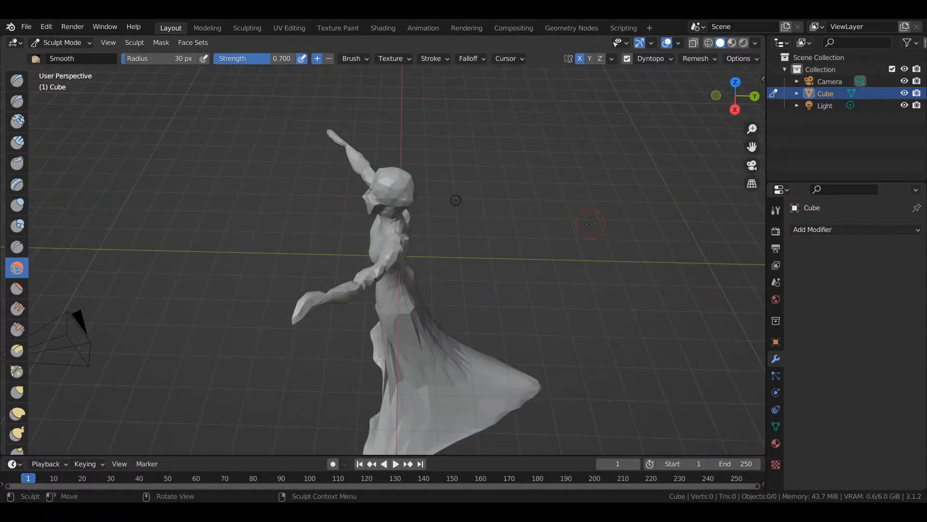
pyautogui.moveTo(734, 98); pyautogui.dragTo(779, 105)
pyautogui.scroll(1, 540, 134)
pyautogui.scroll(3, 541, 134)
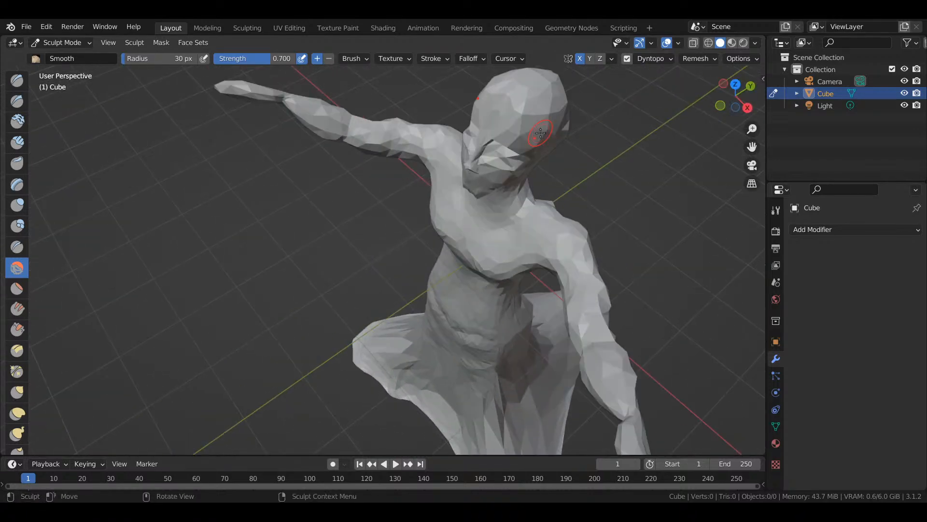
pyautogui.moveTo(714, 104); pyautogui.dragTo(721, 99)
pyautogui.click(730, 97)
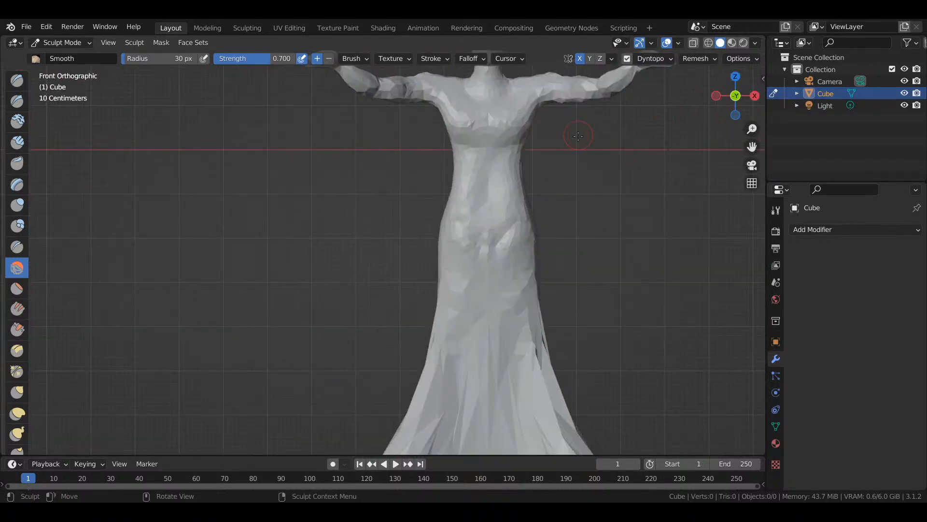
pyautogui.keyDown('shift'); pyautogui.moveTo(585, 149); pyautogui.dragTo(588, 313, button='middle'); pyautogui.keyUp('shift')
pyautogui.moveTo(720, 82); pyautogui.dragTo(741, 94)
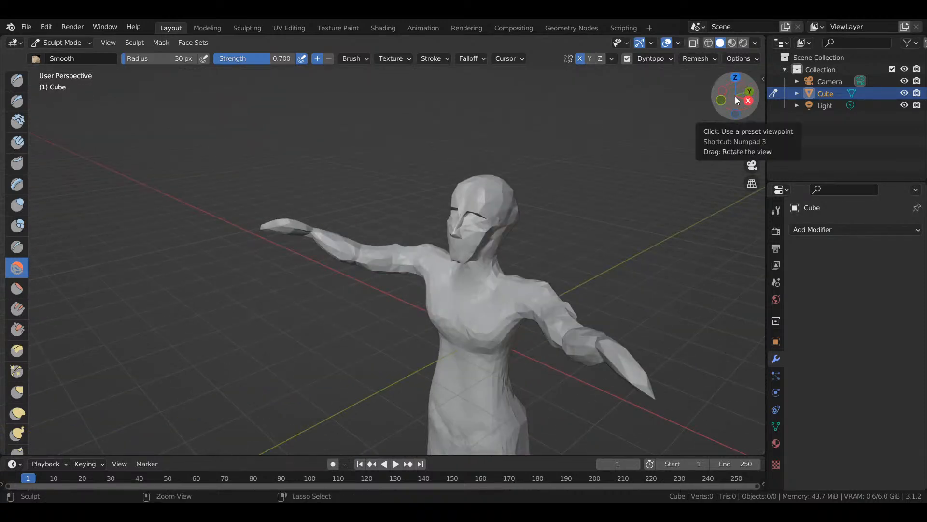
# - Save the file and make a stroke across the top of the head with the Inflate/Deflate brush at 30 px and strength 0.500
pyautogui.hotkey('ctrl', 's')
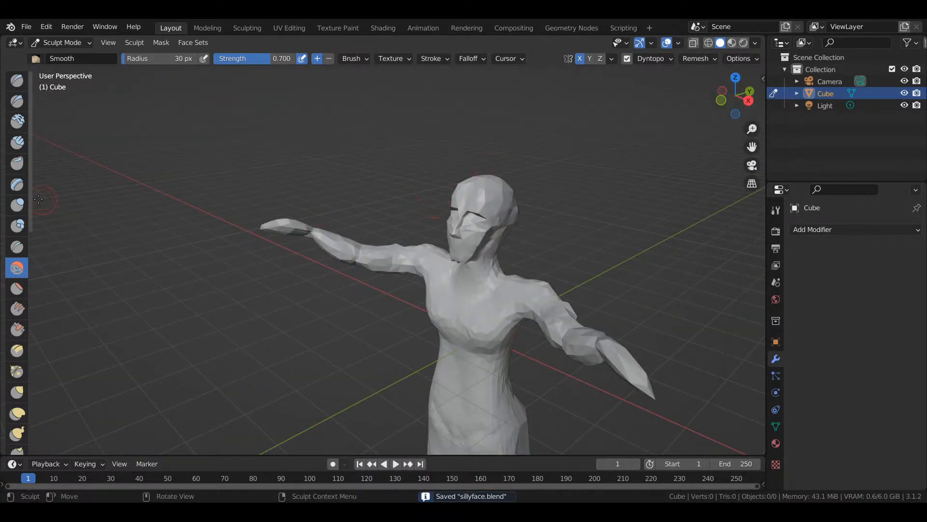
pyautogui.click(17, 204)
pyautogui.moveTo(492, 176); pyautogui.dragTo(471, 184)
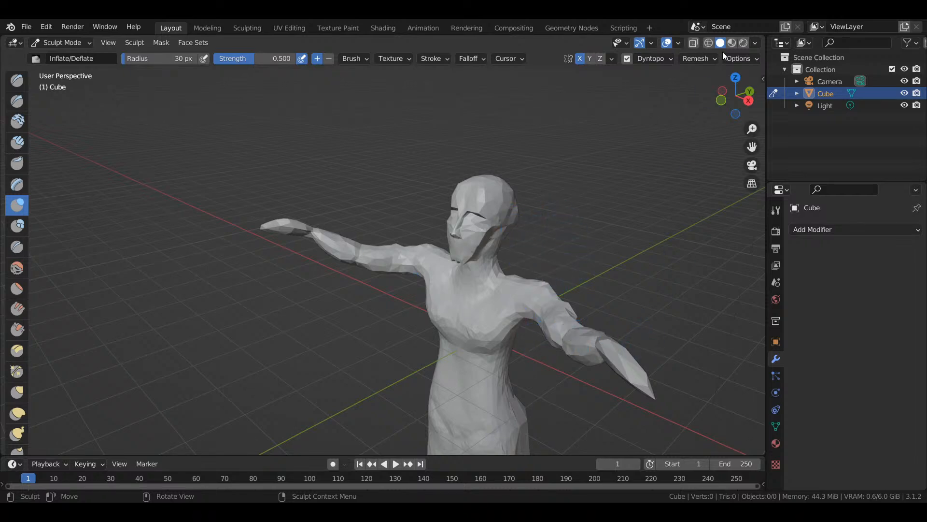
# - Examine the whole figure and the flow of the dress from the front, both sides, behind and low angles
pyautogui.moveTo(733, 97)
pyautogui.mouseDown()
pyautogui.moveTo(589, 94)
pyautogui.moveTo(321, 48)
pyautogui.mouseUp()
pyautogui.moveTo(194, 147); pyautogui.dragTo(753, 112)
pyautogui.scroll(-6, 481, 290)
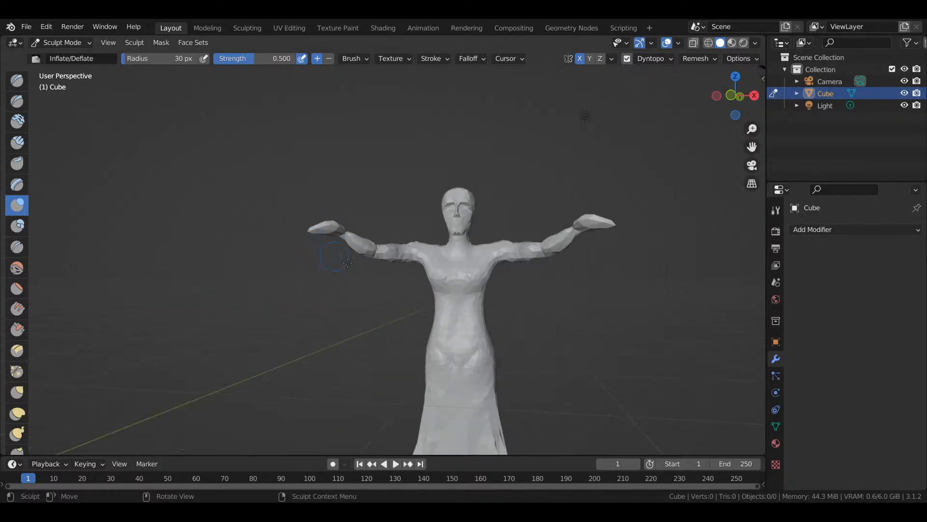
pyautogui.moveTo(735, 94); pyautogui.dragTo(698, 124)
pyautogui.moveTo(570, 121); pyautogui.dragTo(891, 82)
pyautogui.moveTo(483, 86); pyautogui.dragTo(217, 100)
pyautogui.moveTo(485, 192); pyautogui.dragTo(453, 190, button='middle')
pyautogui.moveTo(735, 95); pyautogui.dragTo(652, 95)
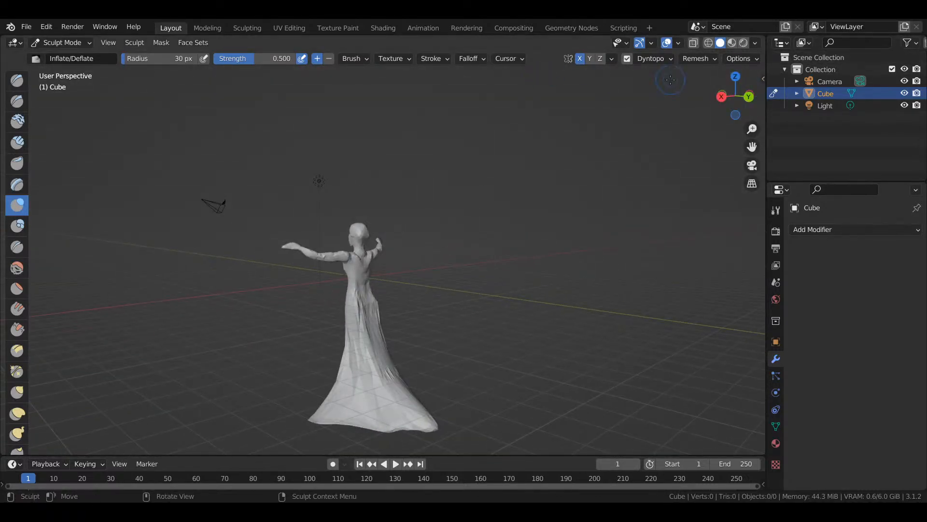
pyautogui.moveTo(724, 97)
pyautogui.mouseDown()
pyautogui.moveTo(918, 88)
pyautogui.moveTo(792, 96)
pyautogui.moveTo(922, 104)
pyautogui.moveTo(753, 97)
pyautogui.moveTo(891, 94)
pyautogui.mouseUp()
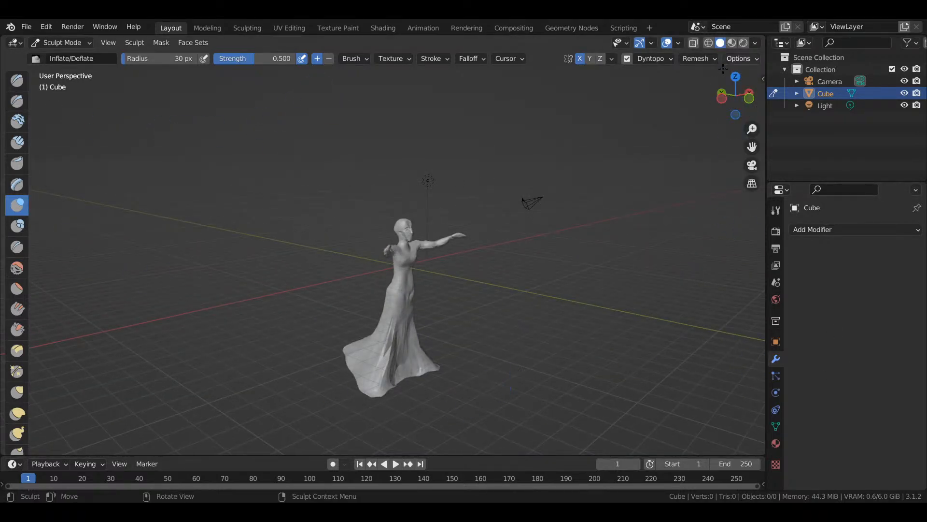
pyautogui.moveTo(735, 96); pyautogui.dragTo(867, 87)
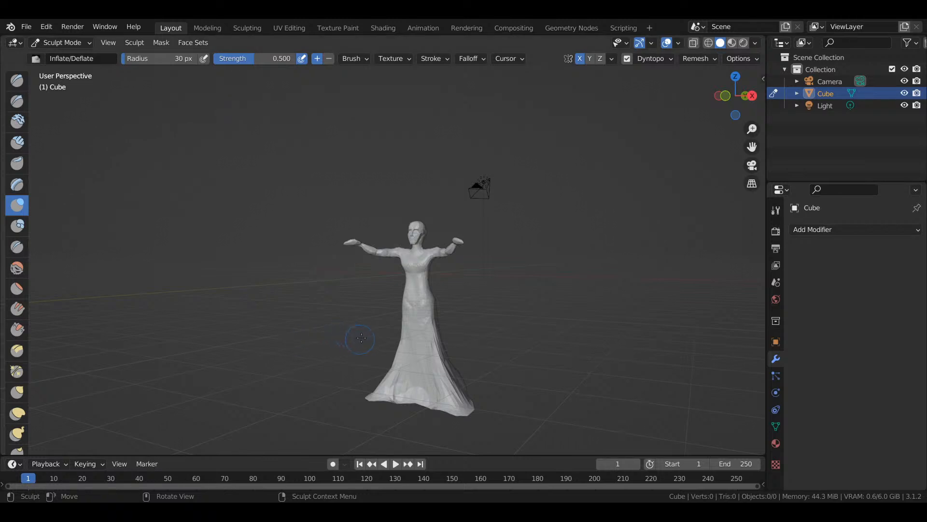
pyautogui.scroll(3, 494, 306)
pyautogui.moveTo(735, 94); pyautogui.dragTo(628, 99)
pyautogui.moveTo(333, 113); pyautogui.dragTo(404, 176)
pyautogui.moveTo(403, 176)
pyautogui.mouseDown(button='middle')
pyautogui.moveTo(523, 144)
pyautogui.moveTo(375, 206)
pyautogui.moveTo(456, 108)
pyautogui.moveTo(460, 137)
pyautogui.moveTo(358, 143)
pyautogui.moveTo(497, 154)
pyautogui.moveTo(392, 177)
pyautogui.moveTo(517, 143)
pyautogui.moveTo(201, 193)
pyautogui.moveTo(272, 172)
pyautogui.mouseUp(button='middle')
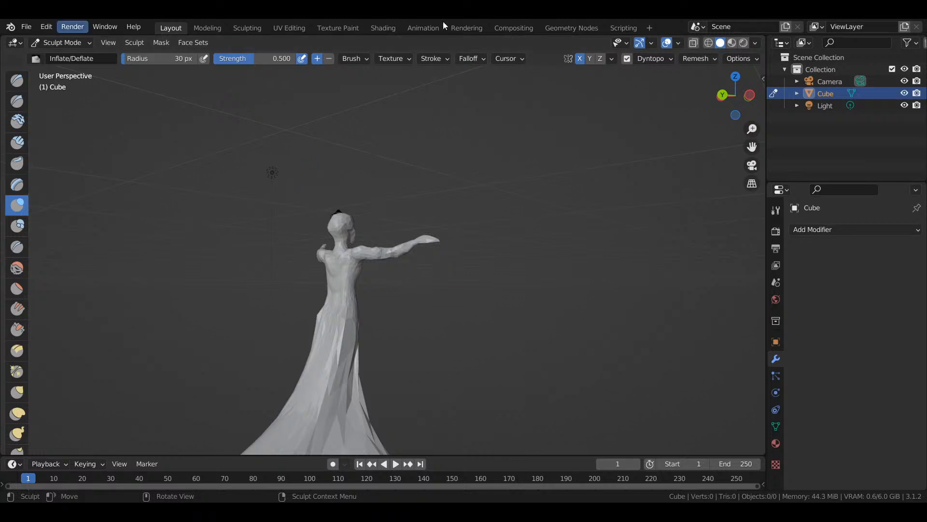
pyautogui.moveTo(736, 96); pyautogui.dragTo(53, 140)
pyautogui.moveTo(724, 140)
pyautogui.mouseDown()
pyautogui.moveTo(587, 119)
pyautogui.moveTo(367, 116)
pyautogui.moveTo(338, 159)
pyautogui.moveTo(262, 202)
pyautogui.moveTo(509, 155)
pyautogui.moveTo(278, 142)
pyautogui.mouseUp()
pyautogui.moveTo(736, 95)
pyautogui.mouseDown()
pyautogui.moveTo(622, 98)
pyautogui.moveTo(568, 76)
pyautogui.moveTo(449, 80)
pyautogui.moveTo(691, 72)
pyautogui.moveTo(758, 121)
pyautogui.moveTo(811, 120)
pyautogui.moveTo(922, 75)
pyautogui.moveTo(838, 127)
pyautogui.moveTo(924, 95)
pyautogui.moveTo(790, 123)
pyautogui.moveTo(923, 104)
pyautogui.moveTo(730, 104)
pyautogui.moveTo(642, 123)
pyautogui.moveTo(536, 99)
pyautogui.moveTo(517, 33)
pyautogui.moveTo(575, 82)
pyautogui.moveTo(724, 101)
pyautogui.moveTo(828, 82)
pyautogui.moveTo(913, 88)
pyautogui.mouseUp()
pyautogui.moveTo(147, 88)
pyautogui.mouseDown()
pyautogui.moveTo(249, 96)
pyautogui.moveTo(459, 92)
pyautogui.moveTo(288, 107)
pyautogui.moveTo(138, 135)
pyautogui.moveTo(59, 130)
pyautogui.mouseUp()
pyautogui.moveTo(218, 179)
pyautogui.mouseDown(button='middle')
pyautogui.moveTo(490, 145)
pyautogui.moveTo(628, 177)
pyautogui.moveTo(469, 200)
pyautogui.moveTo(305, 139)
pyautogui.moveTo(531, 150)
pyautogui.moveTo(333, 208)
pyautogui.moveTo(263, 178)
pyautogui.moveTo(283, 116)
pyautogui.moveTo(201, 138)
pyautogui.moveTo(304, 128)
pyautogui.moveTo(331, 197)
pyautogui.moveTo(467, 182)
pyautogui.moveTo(478, 113)
pyautogui.moveTo(277, 104)
pyautogui.moveTo(123, 174)
pyautogui.moveTo(300, 130)
pyautogui.moveTo(484, 153)
pyautogui.moveTo(549, 172)
pyautogui.moveTo(412, 139)
pyautogui.moveTo(263, 147)
pyautogui.moveTo(293, 181)
pyautogui.moveTo(527, 172)
pyautogui.moveTo(389, 137)
pyautogui.moveTo(516, 130)
pyautogui.moveTo(503, 128)
pyautogui.moveTo(480, 144)
pyautogui.moveTo(309, 157)
pyautogui.moveTo(111, 152)
pyautogui.moveTo(627, 145)
pyautogui.moveTo(193, 144)
pyautogui.mouseUp(button='middle')
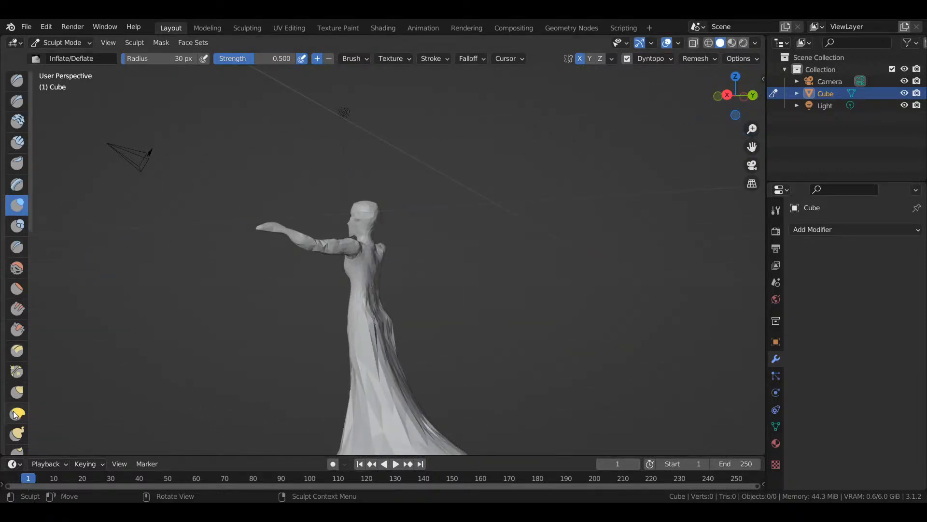
# - Undo the inflate stroke, then pull hair backward from the head and raise the crown with the Grab brush at 30 px and strength 0.400
pyautogui.hotkey('ctrl', 'z')
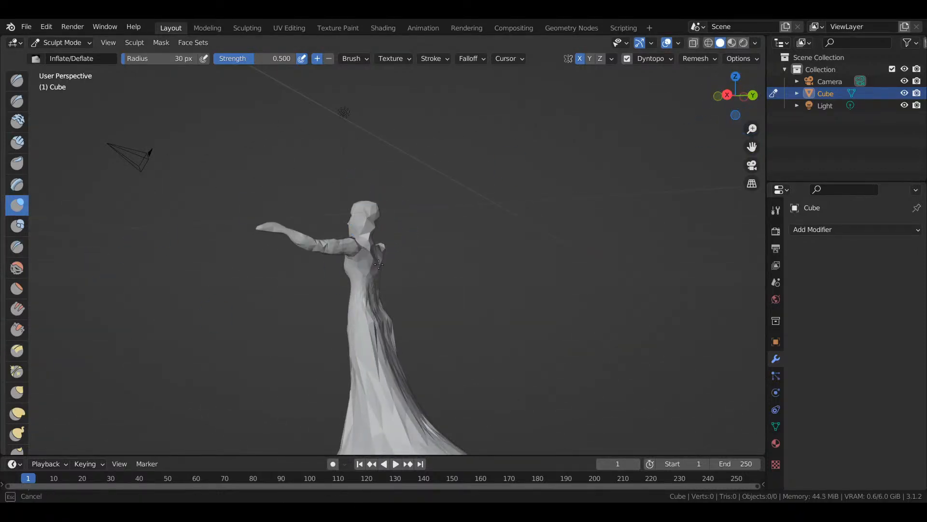
pyautogui.hotkey('ctrl', 'shift', 'z')
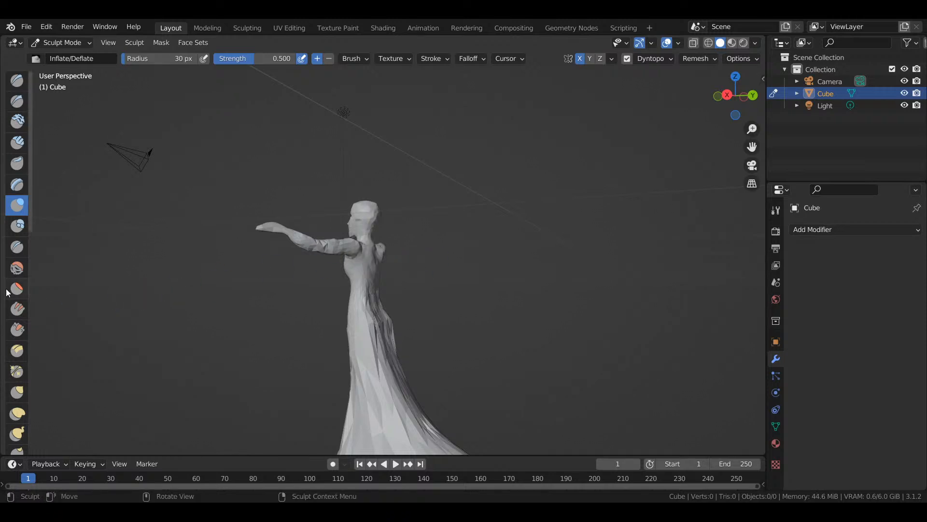
pyautogui.click(17, 392)
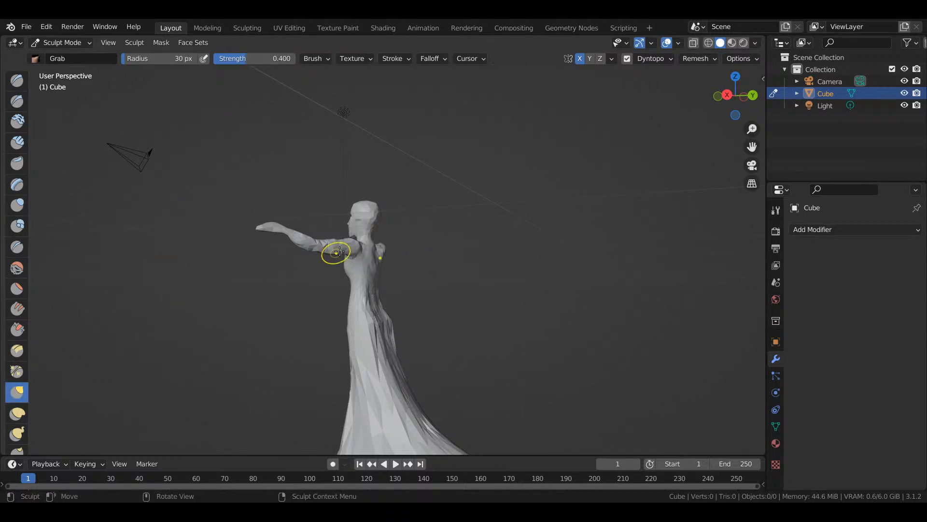
pyautogui.moveTo(379, 219)
pyautogui.mouseDown()
pyautogui.moveTo(391, 254)
pyautogui.moveTo(414, 251)
pyautogui.moveTo(374, 212)
pyautogui.moveTo(396, 223)
pyautogui.moveTo(407, 216)
pyautogui.moveTo(394, 214)
pyautogui.mouseUp()
pyautogui.moveTo(440, 194)
pyautogui.mouseDown()
pyautogui.moveTo(424, 216)
pyautogui.moveTo(432, 220)
pyautogui.moveTo(410, 210)
pyautogui.moveTo(525, 219)
pyautogui.moveTo(460, 206)
pyautogui.mouseUp()
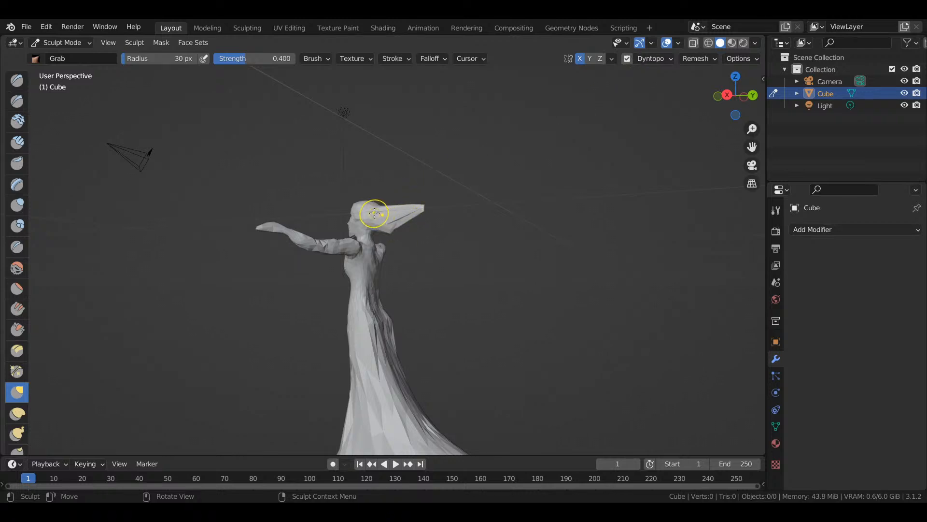
pyautogui.moveTo(361, 201); pyautogui.dragTo(376, 193)
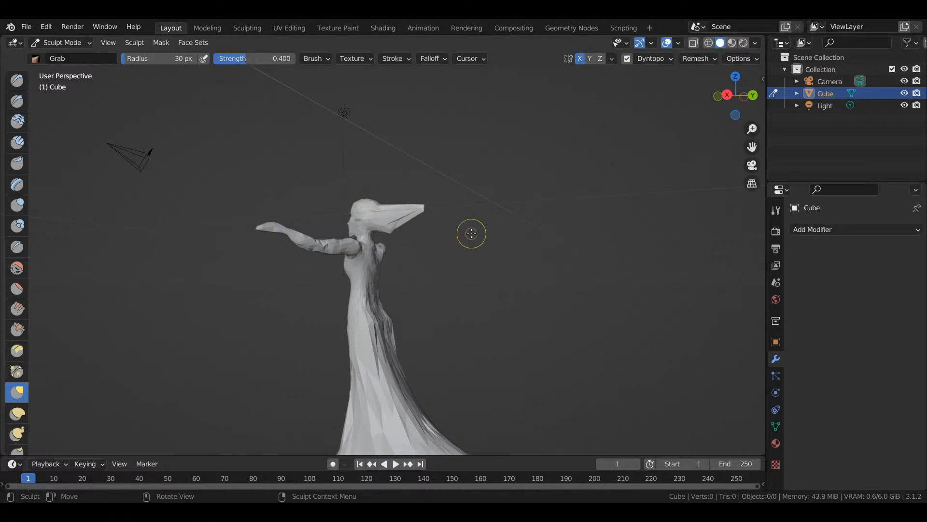
# - Grab the hair from the side and top views, spreading it symmetrically outward behind the head into two wide locks
pyautogui.press('KP_1')
pyautogui.moveTo(441, 213); pyautogui.dragTo(454, 213)
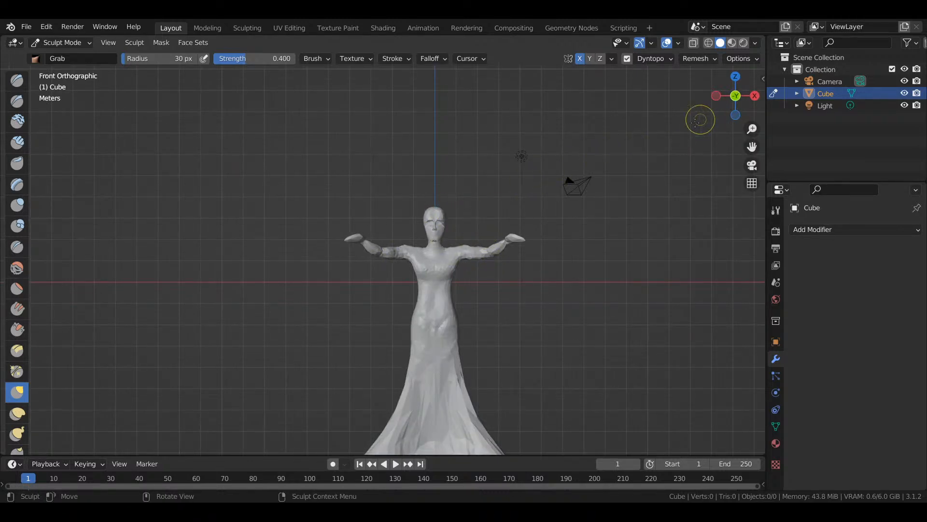
pyautogui.press('KP_3')
pyautogui.moveTo(418, 213)
pyautogui.mouseDown()
pyautogui.moveTo(437, 226)
pyautogui.moveTo(414, 238)
pyautogui.moveTo(440, 214)
pyautogui.moveTo(464, 209)
pyautogui.moveTo(440, 219)
pyautogui.mouseUp()
pyautogui.press('KP_7')
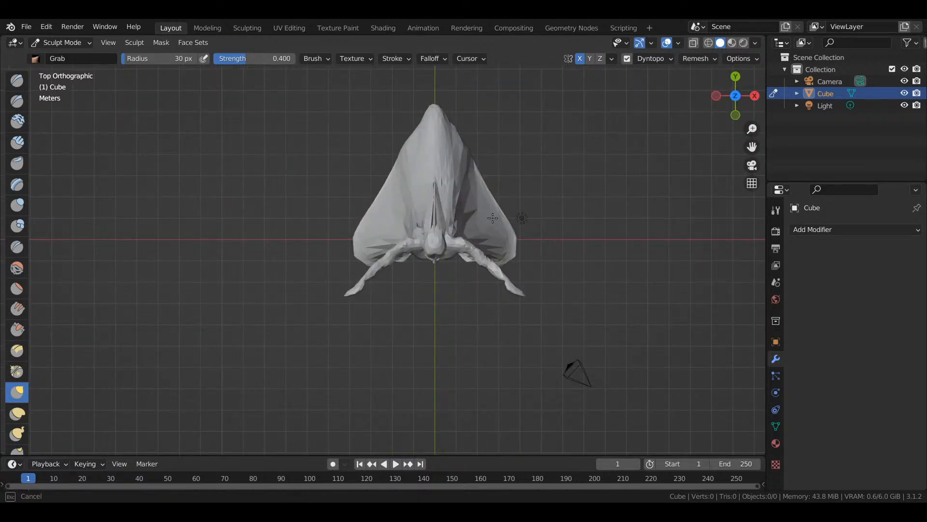
pyautogui.moveTo(541, 214)
pyautogui.mouseDown()
pyautogui.moveTo(605, 179)
pyautogui.moveTo(756, 153)
pyautogui.moveTo(678, 165)
pyautogui.mouseUp()
pyautogui.moveTo(438, 189); pyautogui.dragTo(438, 189)
pyautogui.moveTo(503, 144); pyautogui.dragTo(720, 131)
pyautogui.moveTo(905, 202)
pyautogui.mouseDown()
pyautogui.moveTo(379, 415)
pyautogui.moveTo(437, 145)
pyautogui.mouseUp()
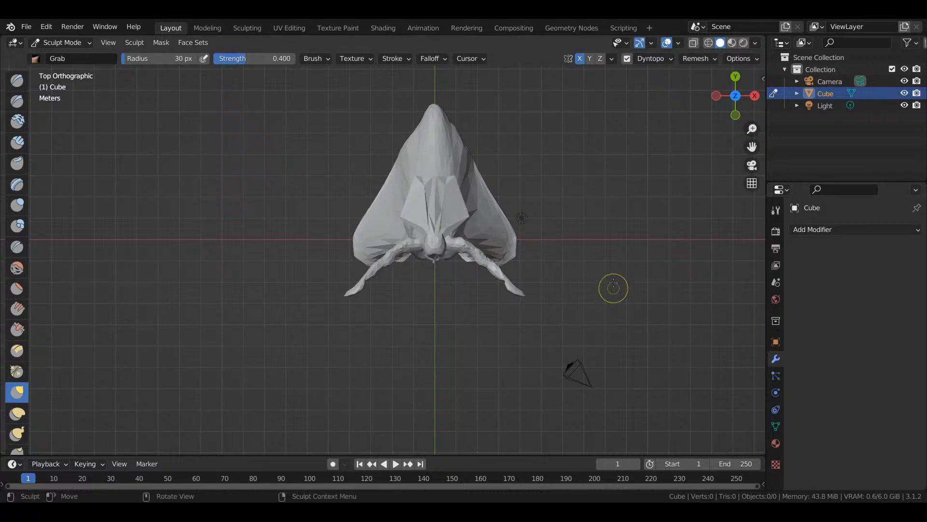
# - Pull the upper edge of the trailing hair upward in the right side view with the 30 px Grab brush
pyautogui.press('KP_1')
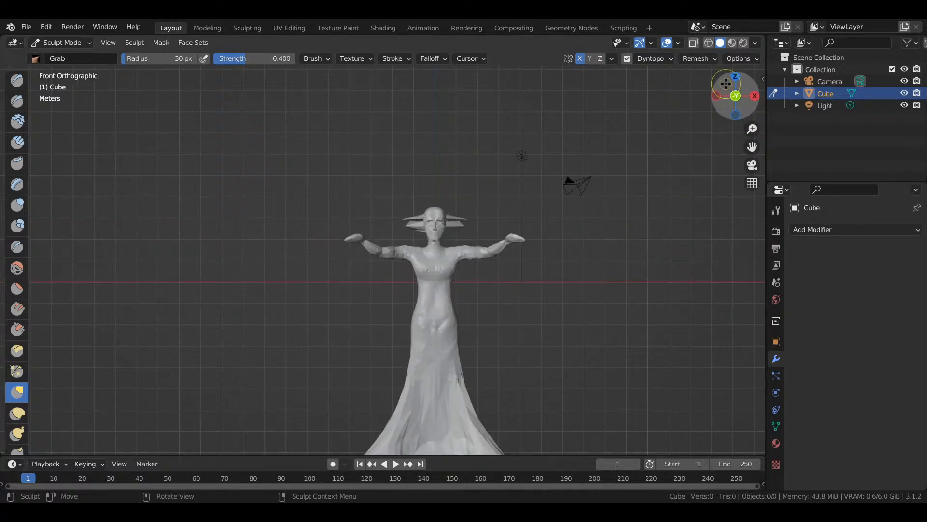
pyautogui.moveTo(736, 95); pyautogui.dragTo(739, 99)
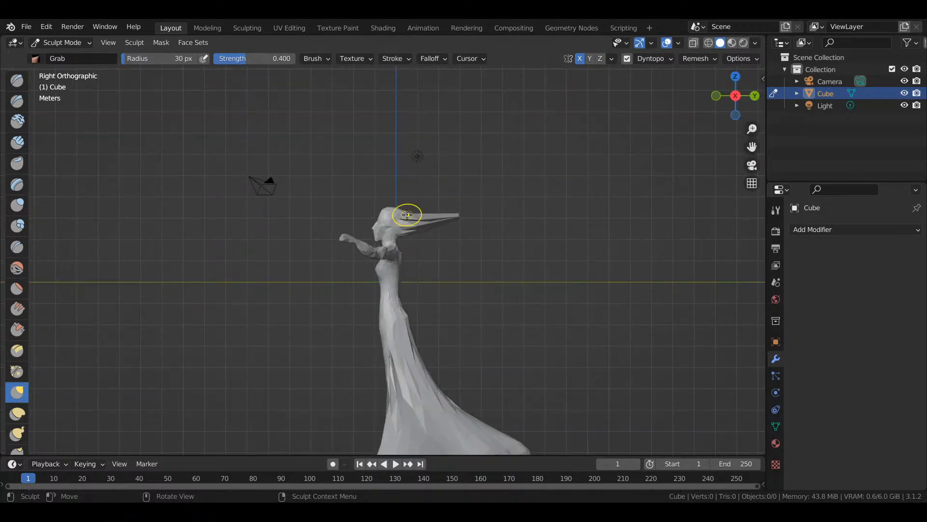
pyautogui.moveTo(419, 218)
pyautogui.mouseDown()
pyautogui.moveTo(459, 217)
pyautogui.moveTo(432, 190)
pyautogui.mouseUp()
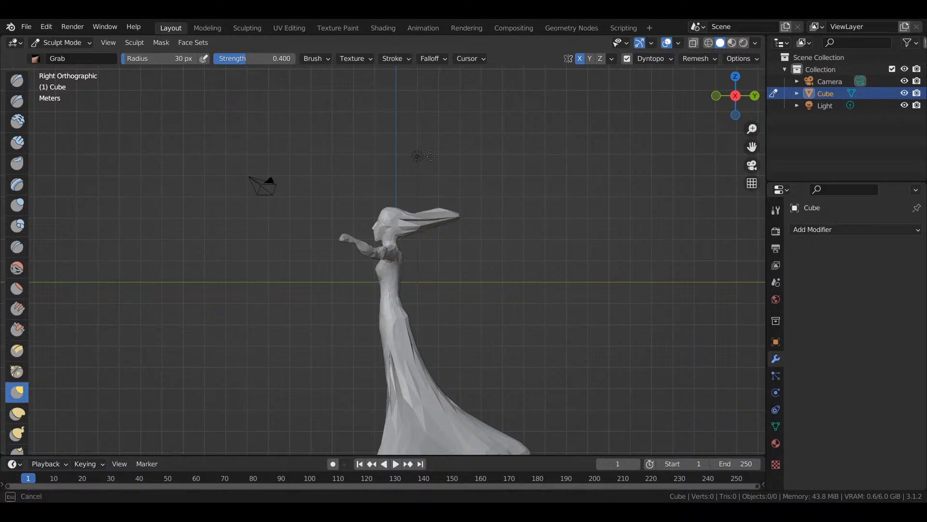
pyautogui.moveTo(424, 108); pyautogui.dragTo(417, 110)
pyautogui.moveTo(442, 216); pyautogui.dragTo(448, 257)
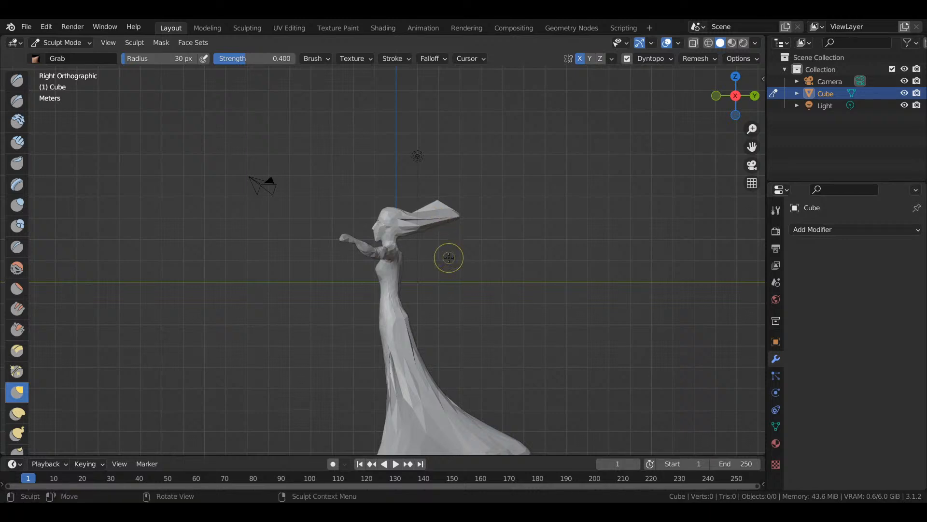